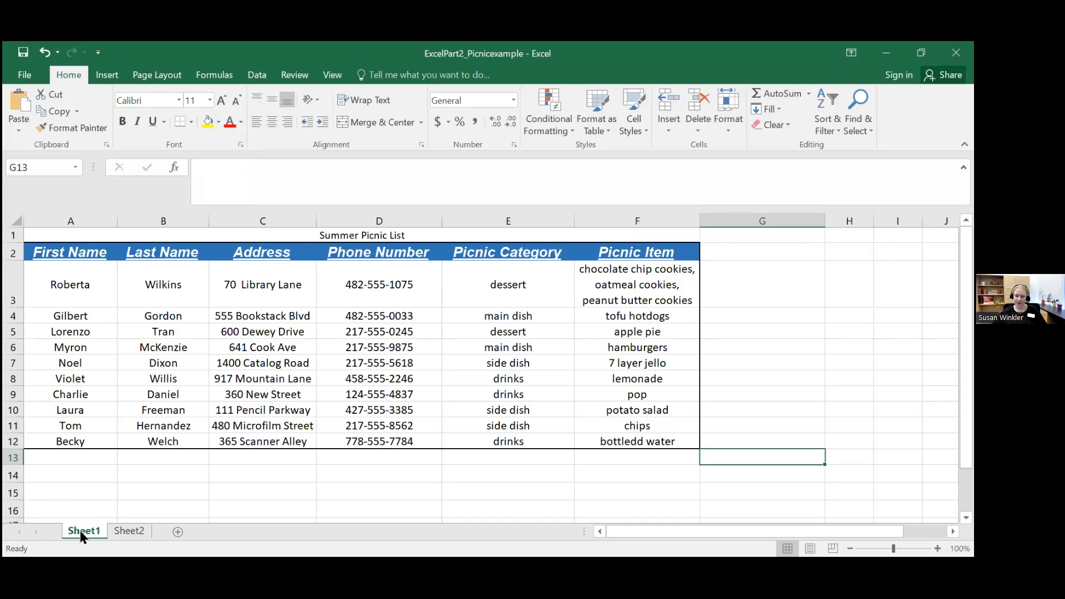
Step: Add a new worksheet after Sheet2 and rename it "Name"
left_click(127, 531)
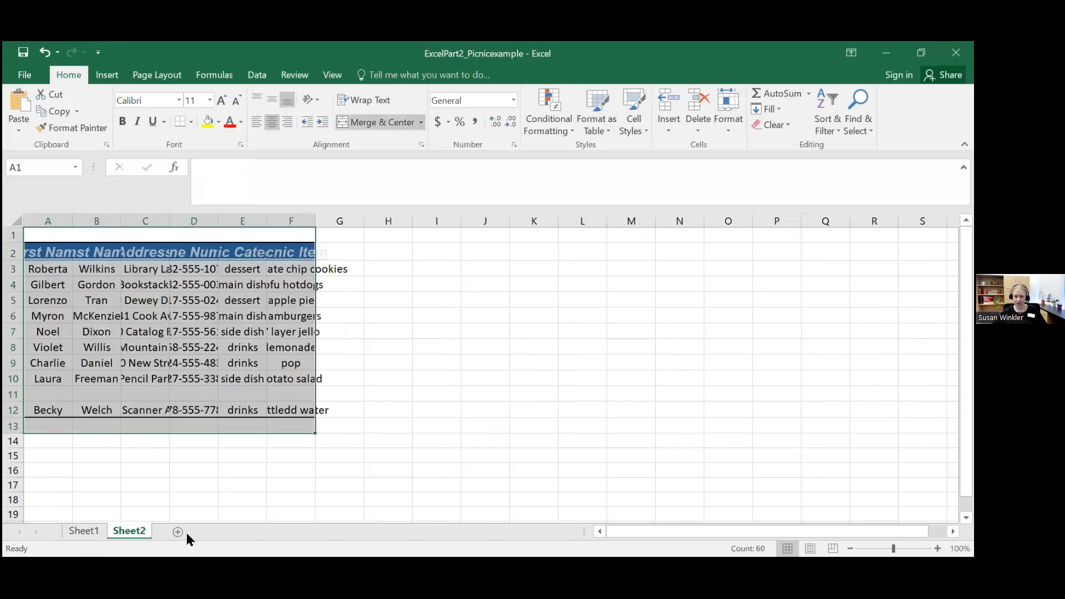
left_click(175, 532)
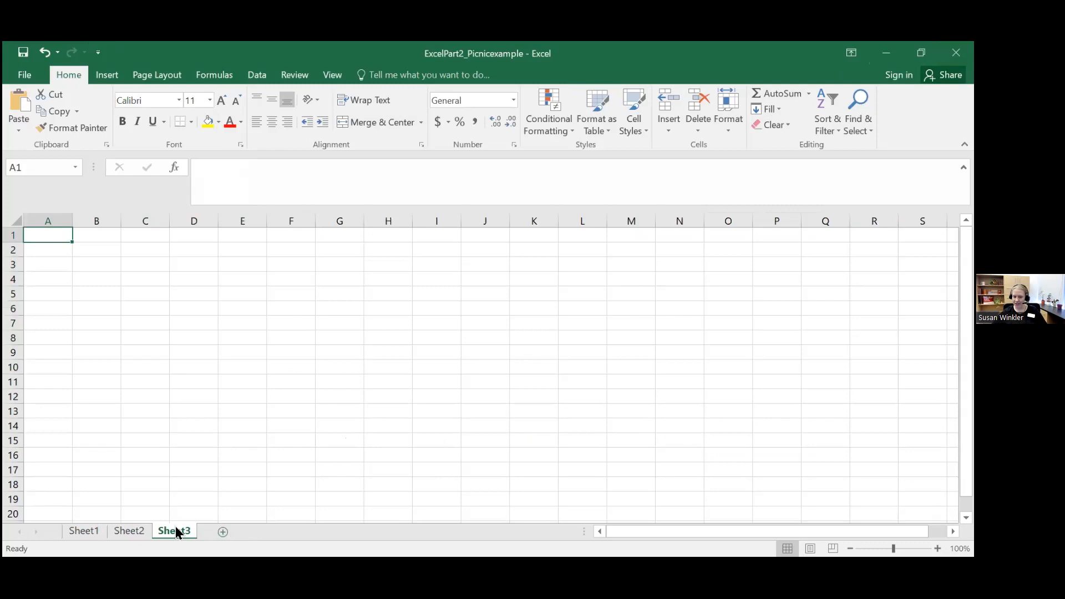
double_click(175, 530)
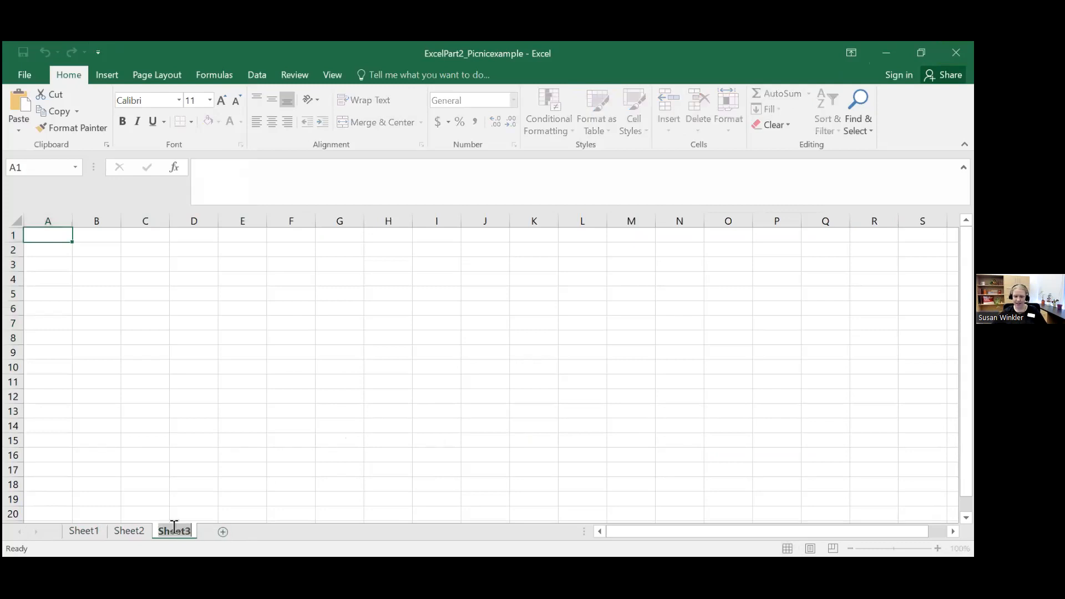
key("BackSpace")
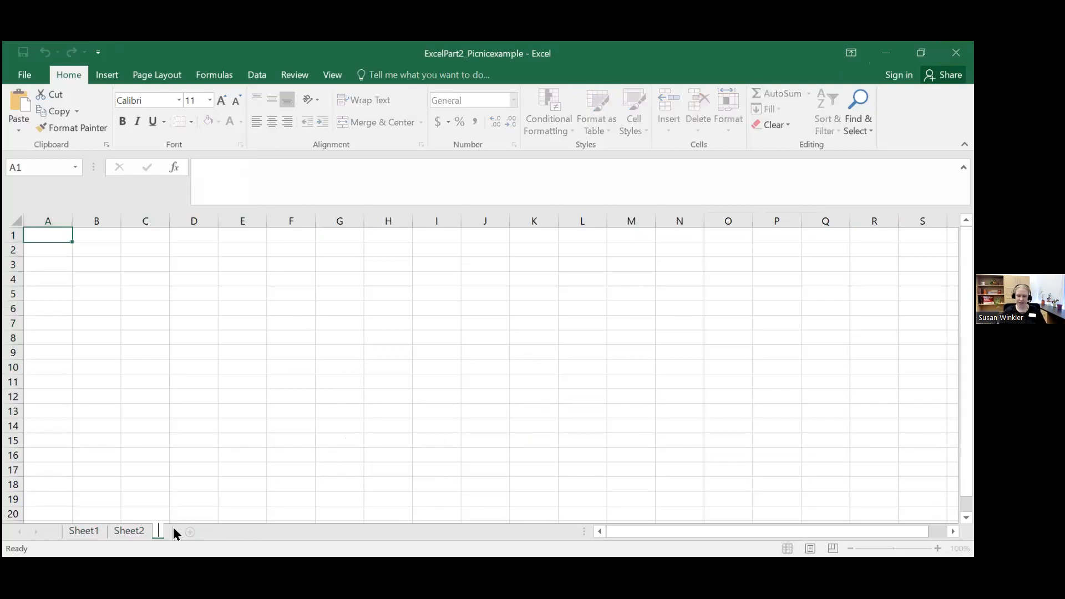
type("Name")
key("Return")
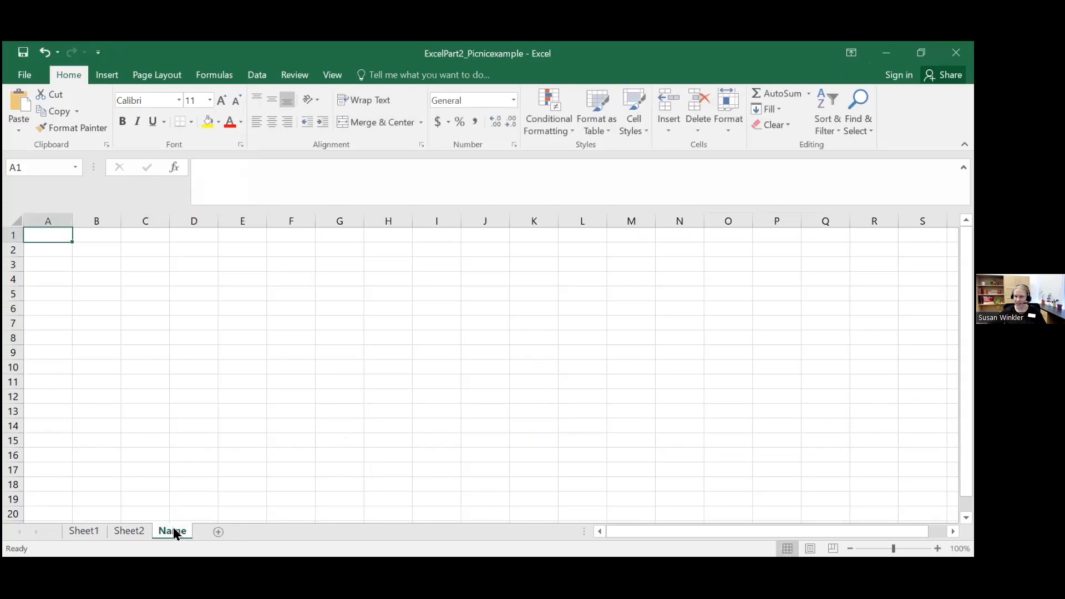
Step: Select scattered cells across the empty sheet, including E3, H3, K9, I12 and H9, to examine their references in the Name Box
left_click(32, 166)
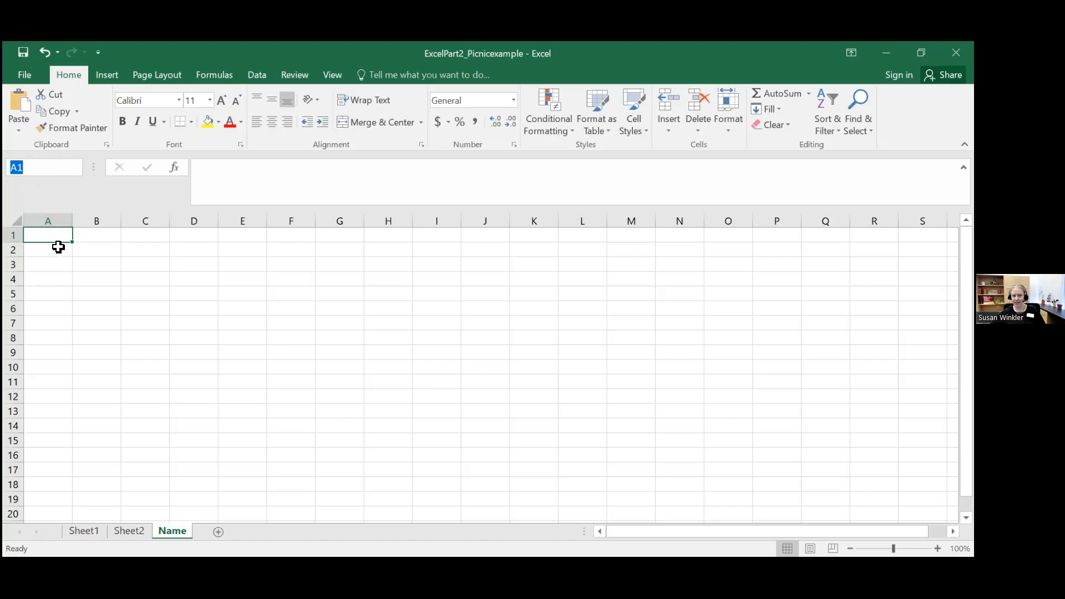
left_click(245, 265)
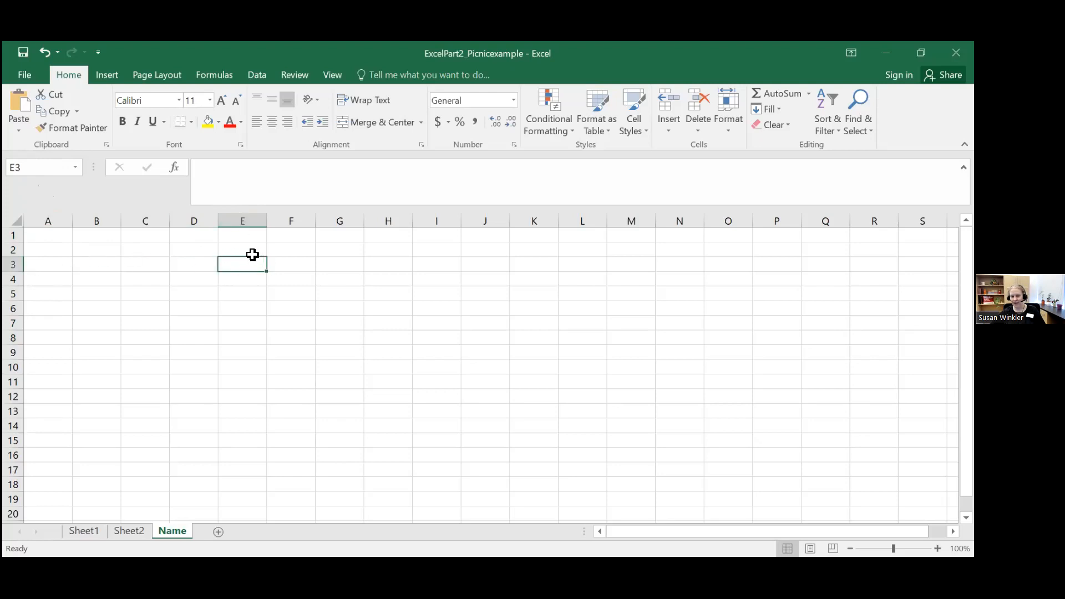
left_click(411, 264)
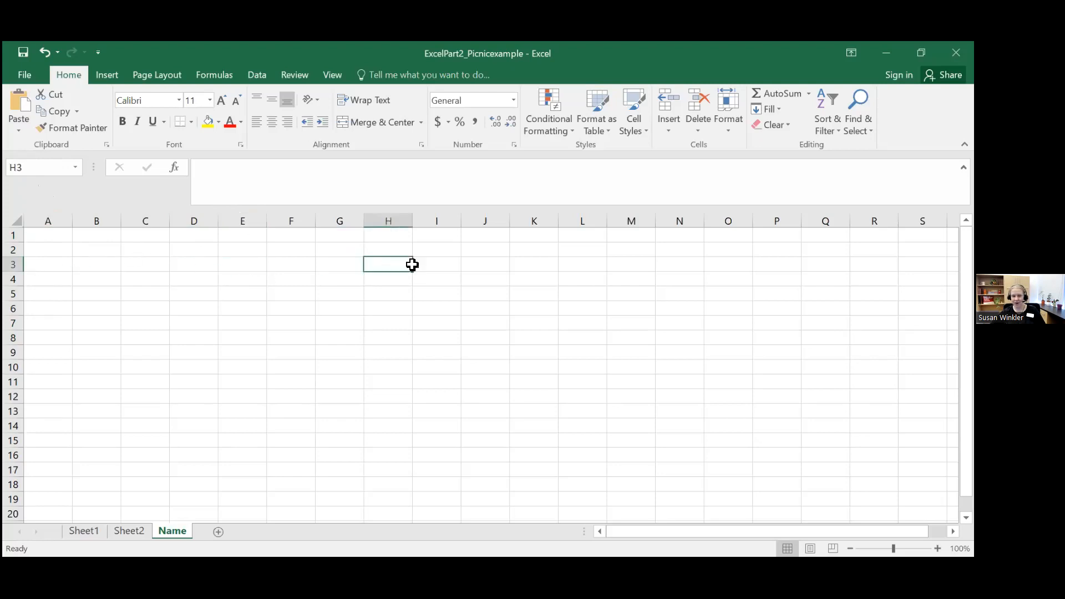
left_click(526, 310)
left_click(555, 407)
left_click(647, 383)
left_click(518, 350)
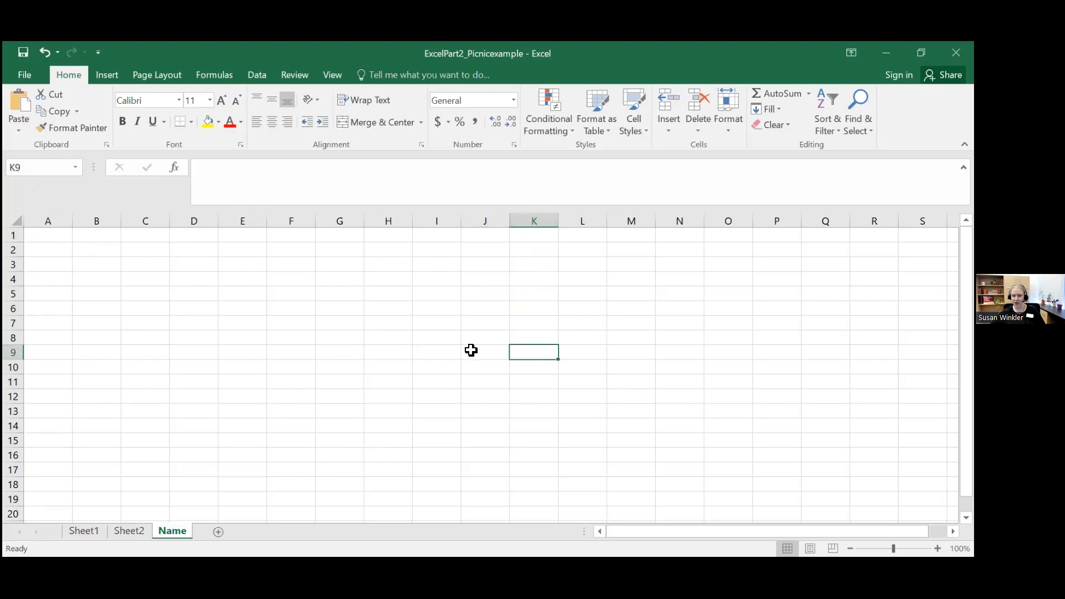
left_click(431, 380)
left_click(426, 394)
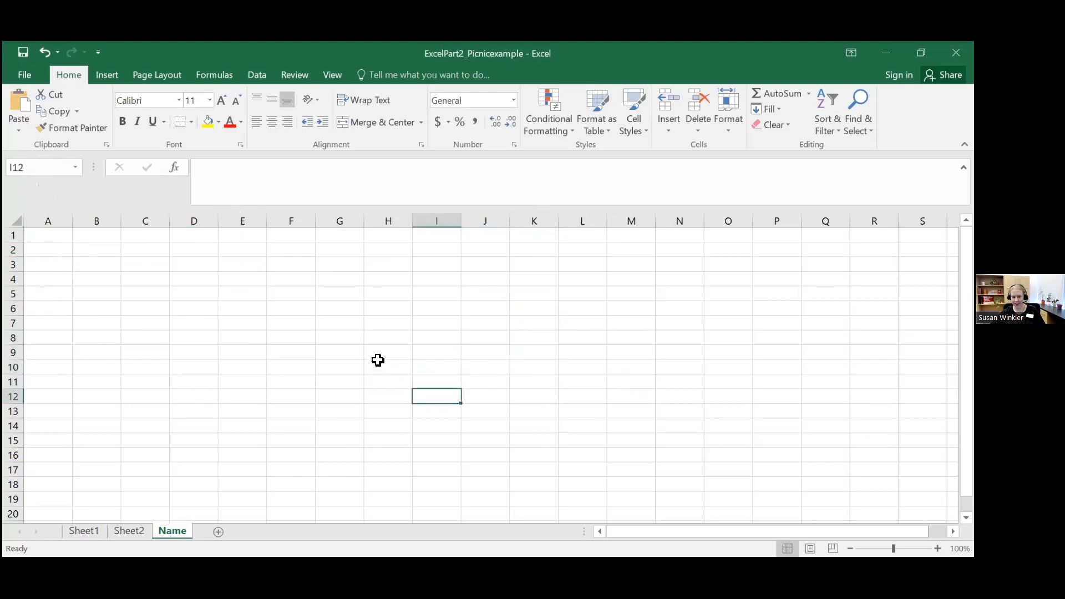
left_click(378, 354)
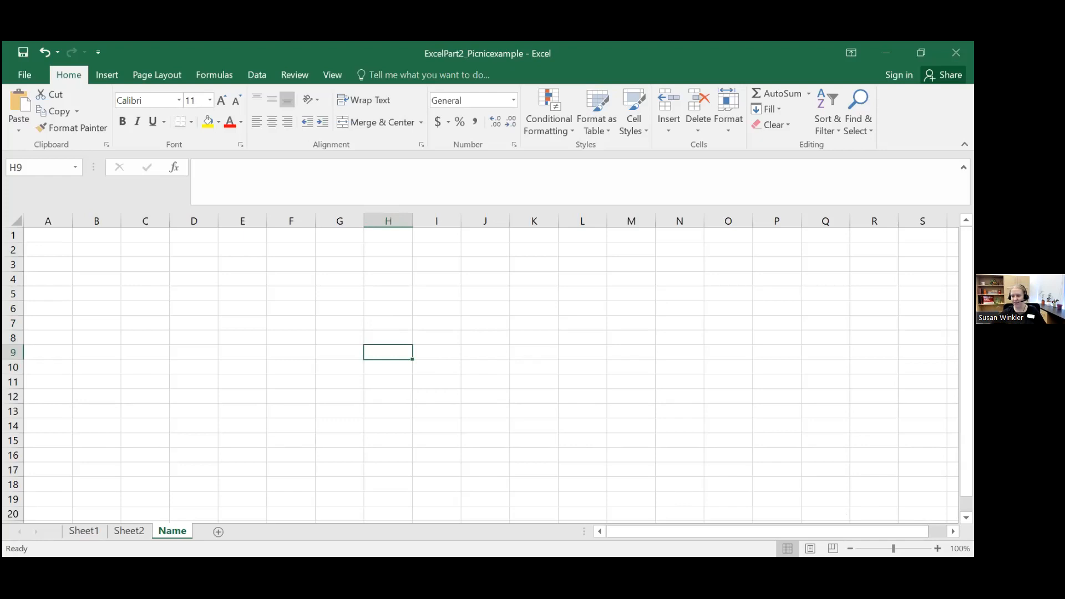
Step: Enlarge the view of the Name worksheet to a zoom of 131%
left_click_drag(894, 548, 901, 549)
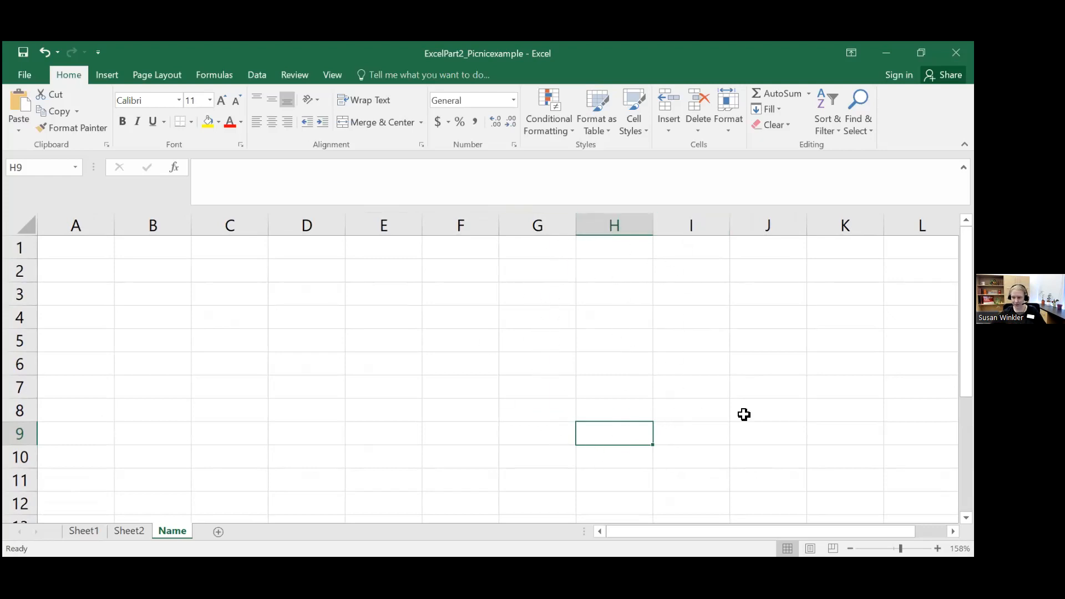
scroll(471, 338, "down", 2)
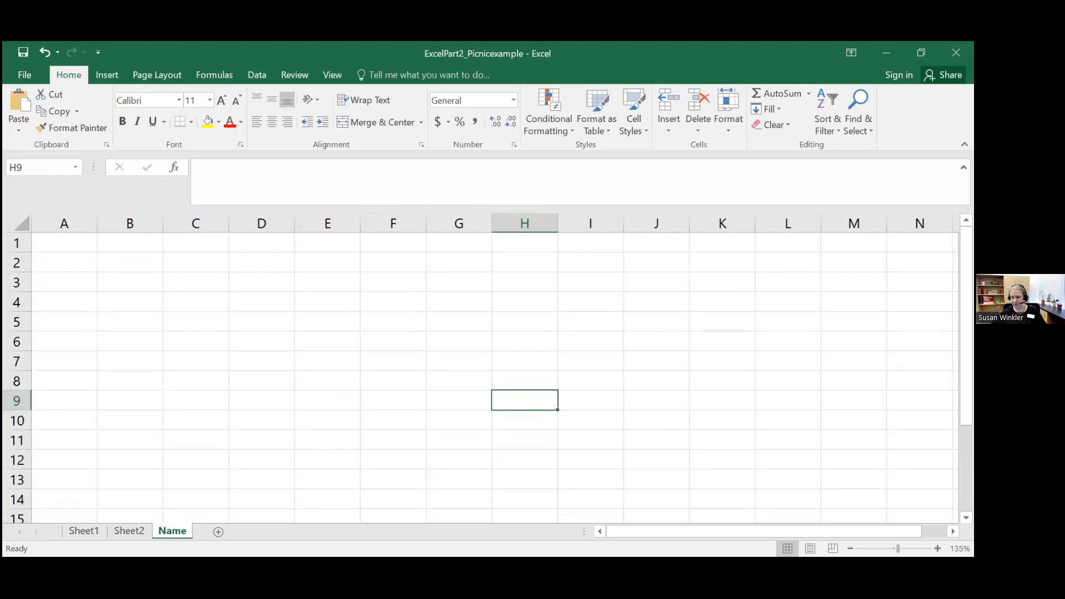
Step: Enter "d" in cells A1, C1, E1 and G1, skipping one cell between each entry
left_click(116, 259)
left_click(72, 240)
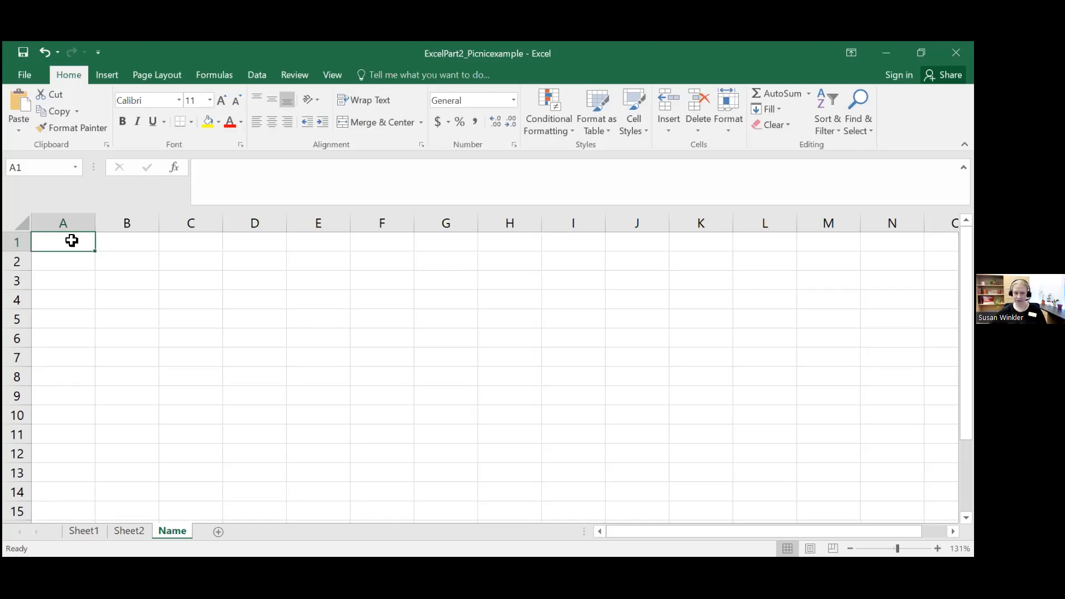
type("d")
key("Tab")
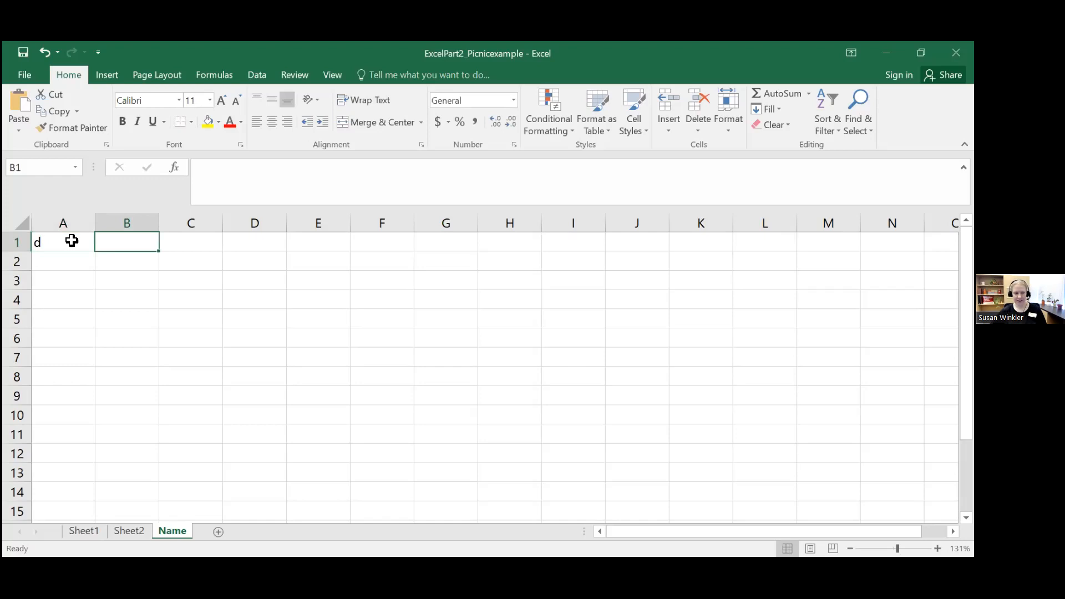
key("Tab")
type("d")
key("Tab")
key("Tab")
type("d")
key("Tab")
key("Tab")
type("d")
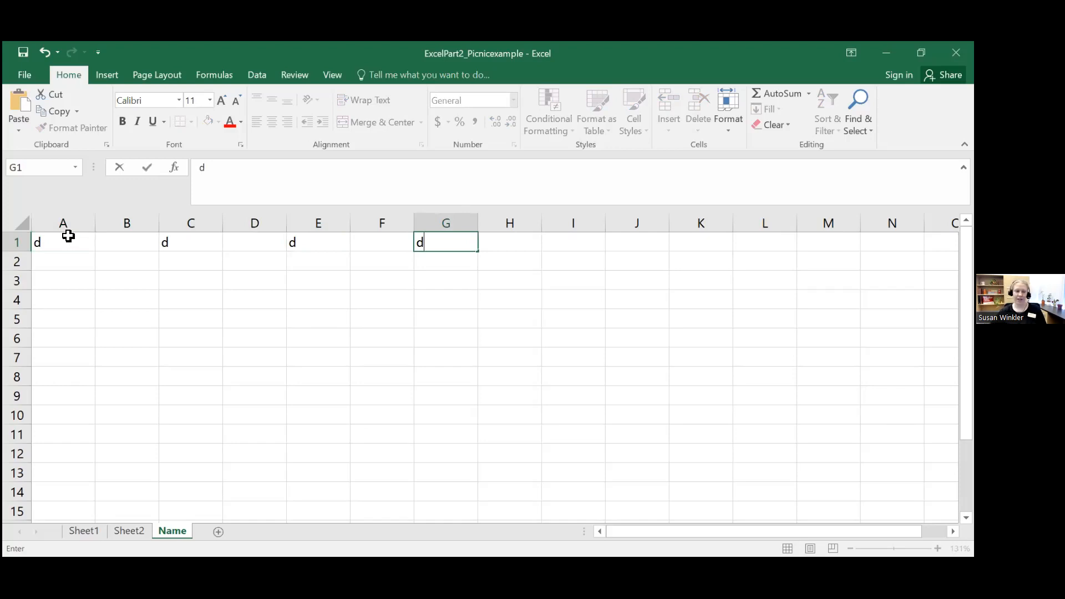
Step: Select the filled cells of row 1 one after another to examine their references and contents
left_click(68, 237)
left_click(177, 222)
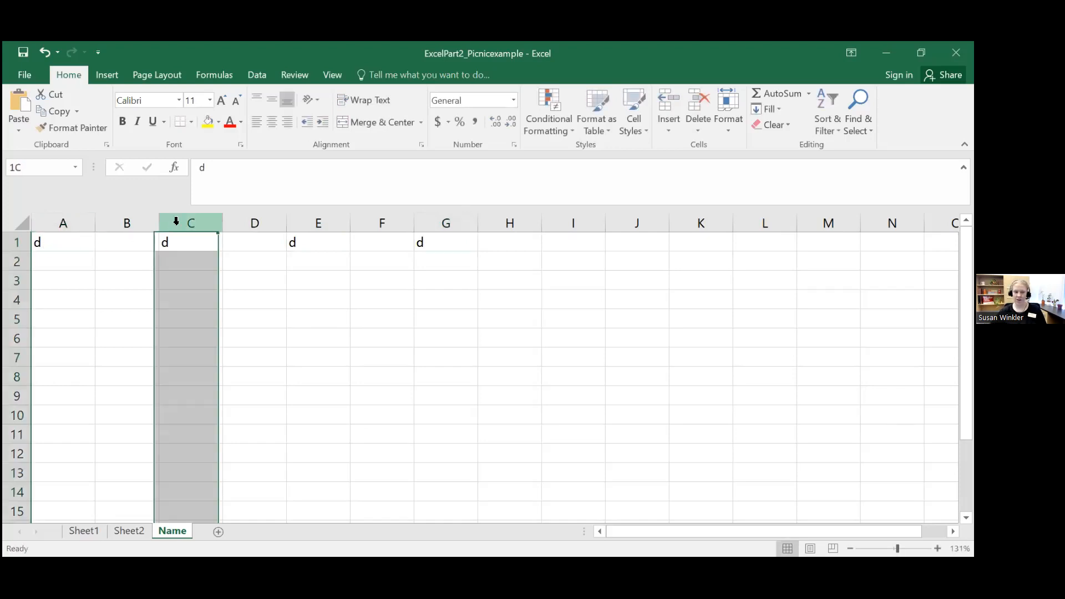
left_click(181, 238)
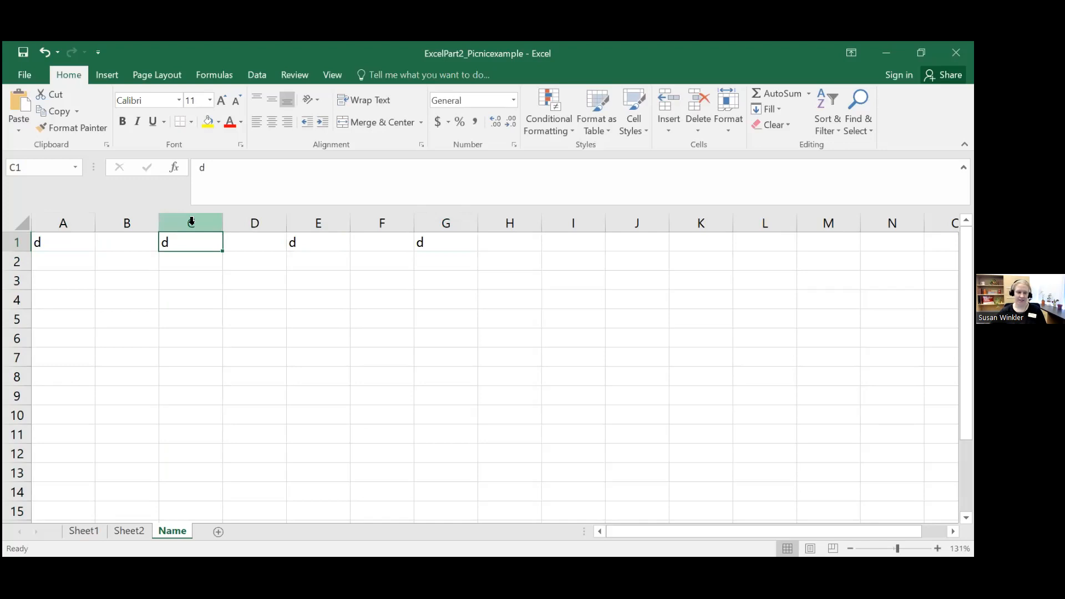
left_click(308, 239)
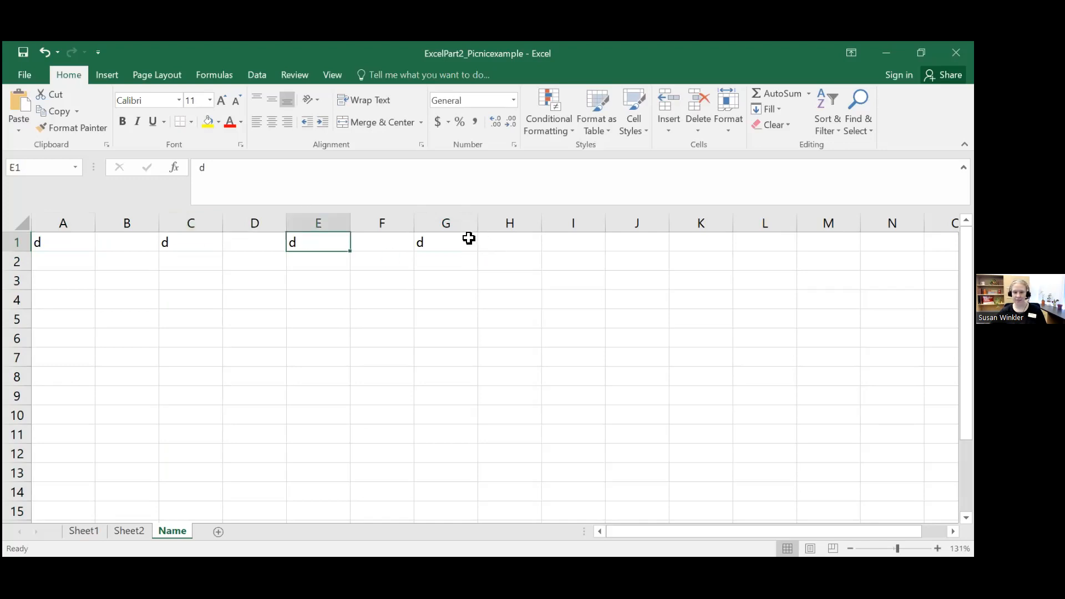
left_click(467, 238)
Step: Clear the "d" entries from cells A1, C1, E1 and G1 and return to the start of row 1
left_click(73, 240)
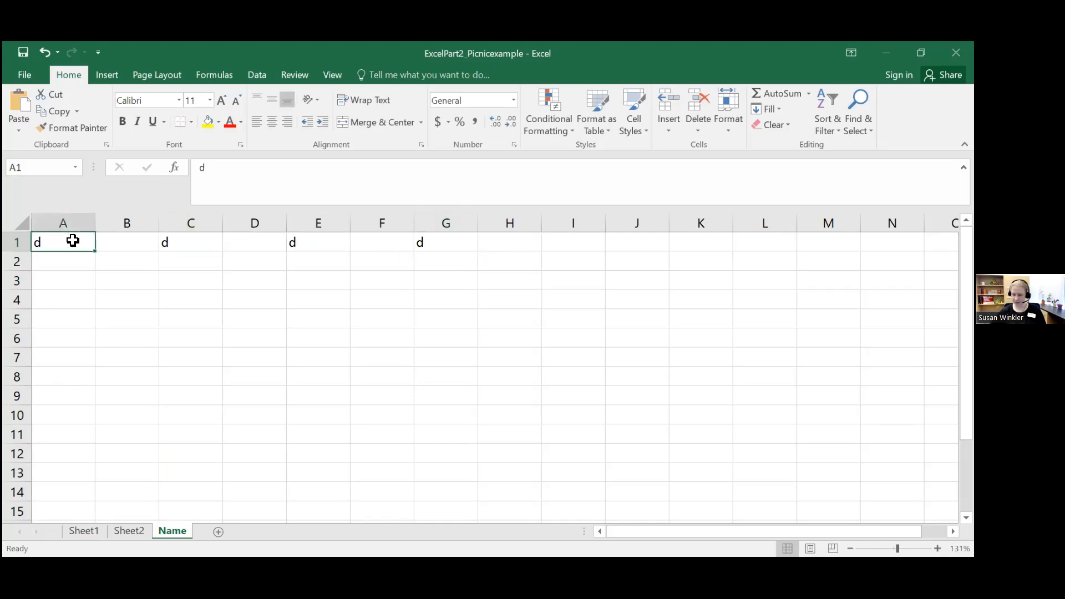
key("Delete")
key("Right")
key("Right")
key("Delete")
key("Right")
key("Right")
key("Delete")
key("Right")
key("Right")
key("Delete")
key("Left")
key("Left")
key("Left")
key("Left")
key("Left")
key("Left")
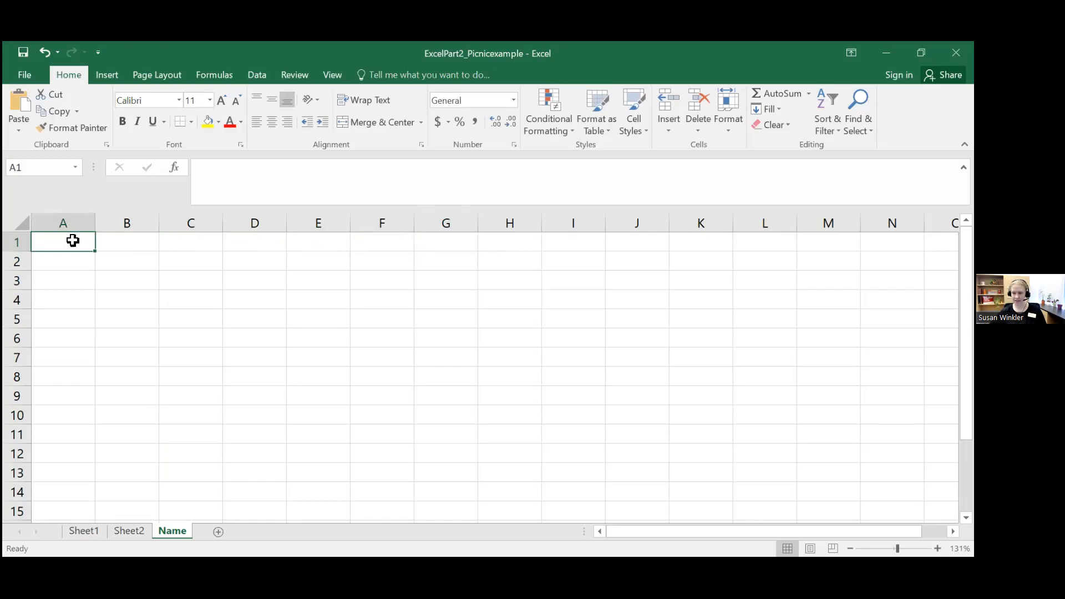
Step: Move the cell selection back and forth along row 1, column A and the neighbouring cells, ending at A1
key("Right")
key("Right")
key("Right")
key("Right")
key("Right")
key("Right")
key("Right")
key("Right")
key("Right")
key("Right")
key("Right")
key("Left")
key("Left")
key("Left")
key("Left")
key("Left")
key("Left")
key("Left")
key("Left")
key("Left")
key("Left")
key("Left")
key("Down")
key("Down")
key("Down")
key("Down")
key("Up")
key("Up")
key("Up")
key("Up")
key("Down")
key("Down")
key("Down")
key("Down")
key("Right")
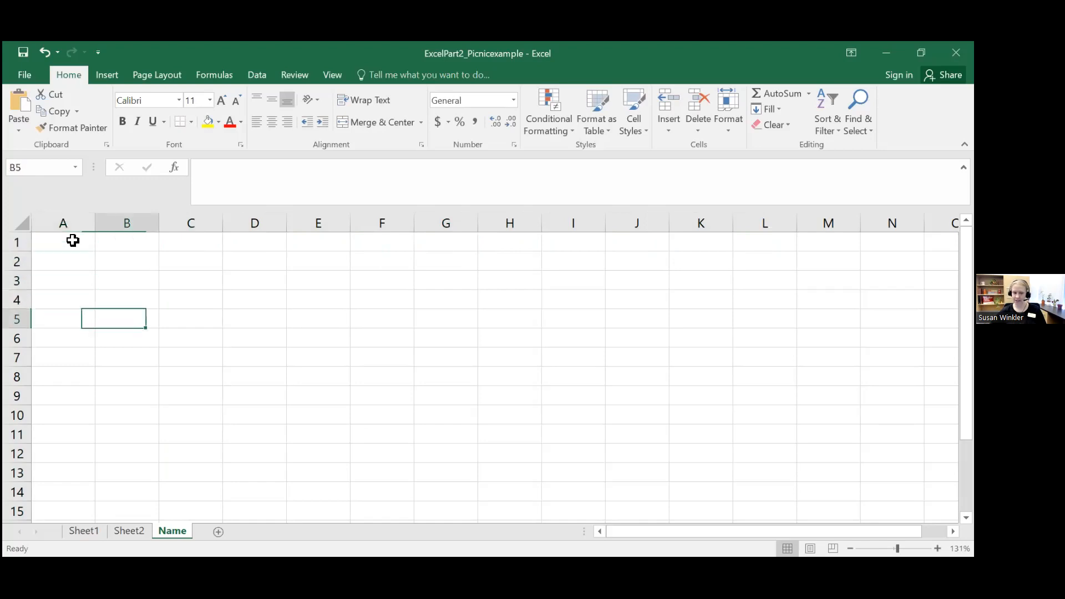
key("Right")
key("Right")
key("Up")
key("Up")
key("Up")
key("Left")
key("Down")
key("Left")
key("Left")
key("Up")
key("Up")
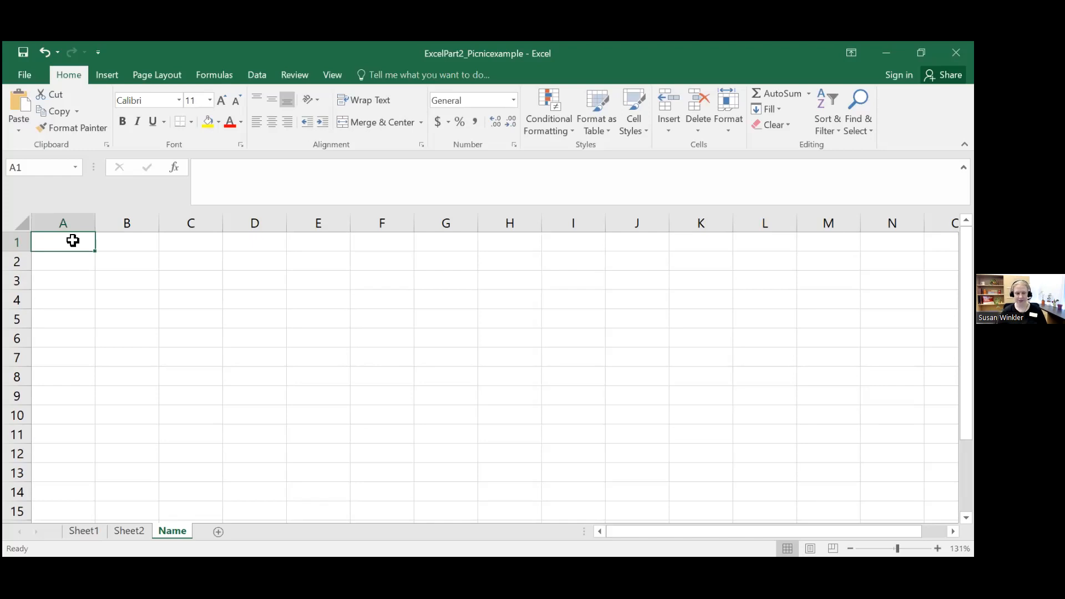
Step: Enter "Cat" in cell A1 and replace it with the lowercase word "cat"
type("Cat")
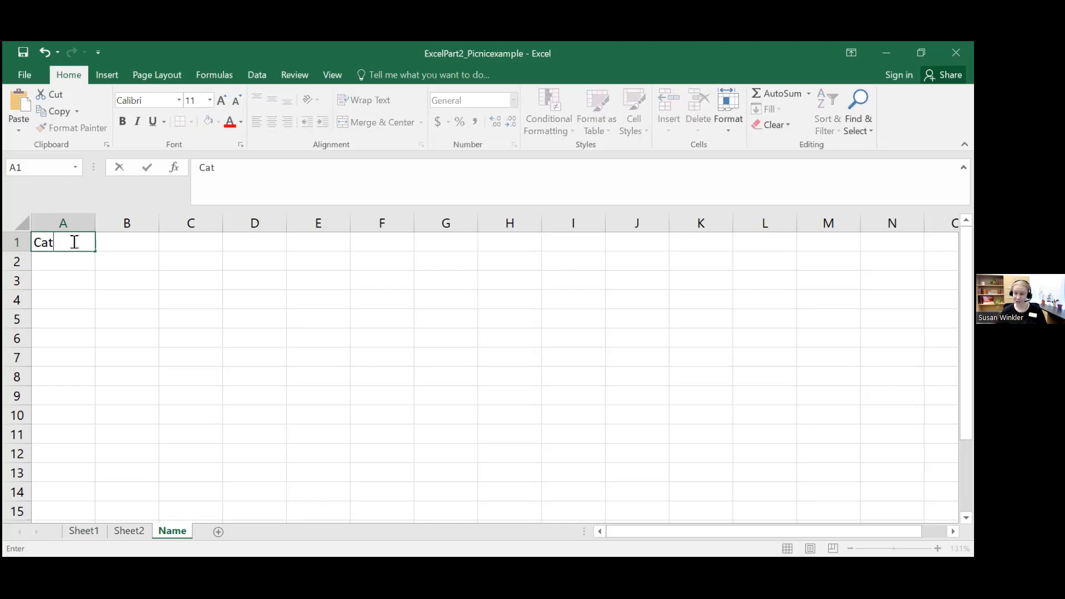
key("Return")
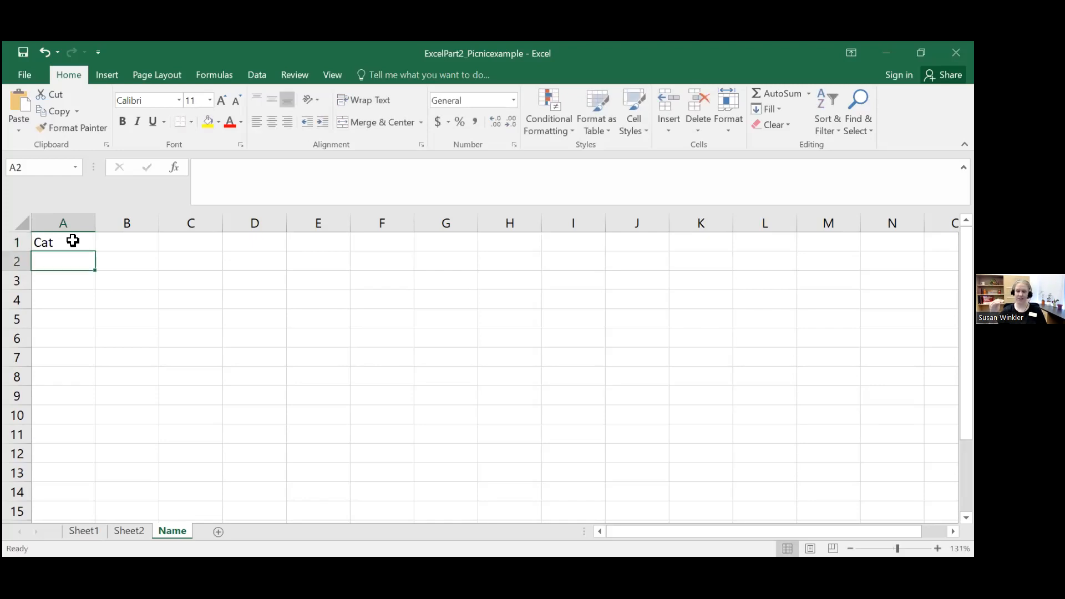
left_click(73, 241)
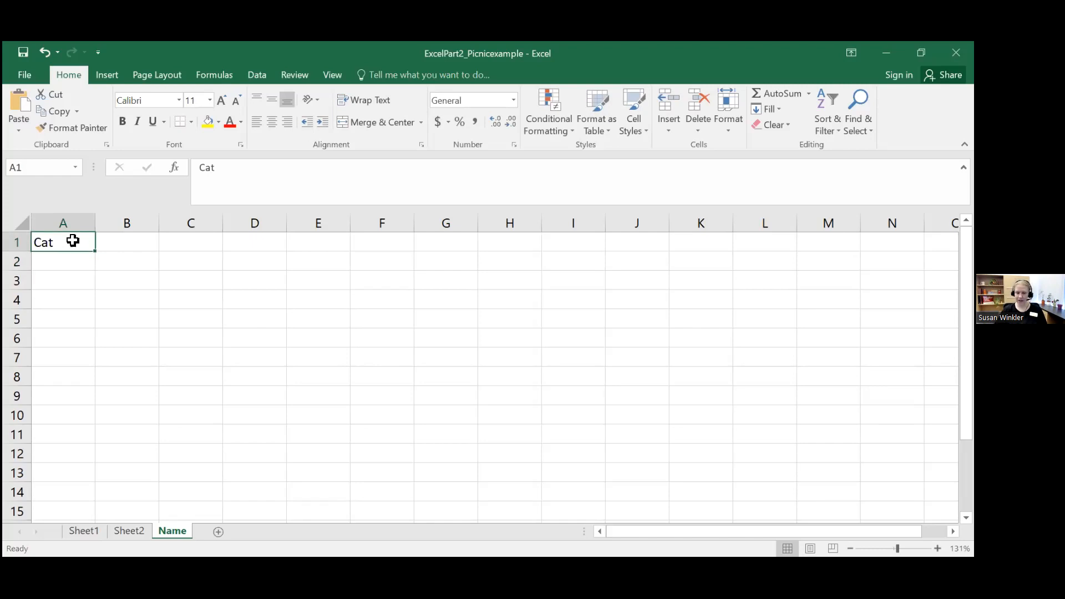
key("BackSpace")
type("cat")
key("Return")
Step: Continue the animal list in cells A2 to A5 with "dog", "horse", "feret" and "mouse"
type("dog")
key("Return")
type("horse")
key("Return")
type("fer")
key("BackSpace")
key("BackSpace")
type("eret")
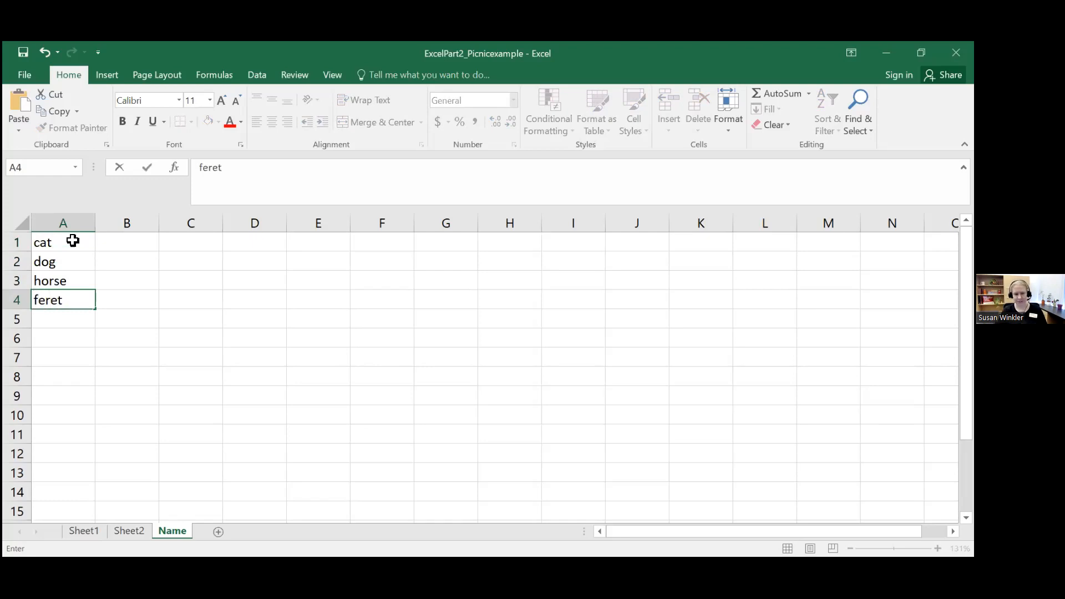
key("Return")
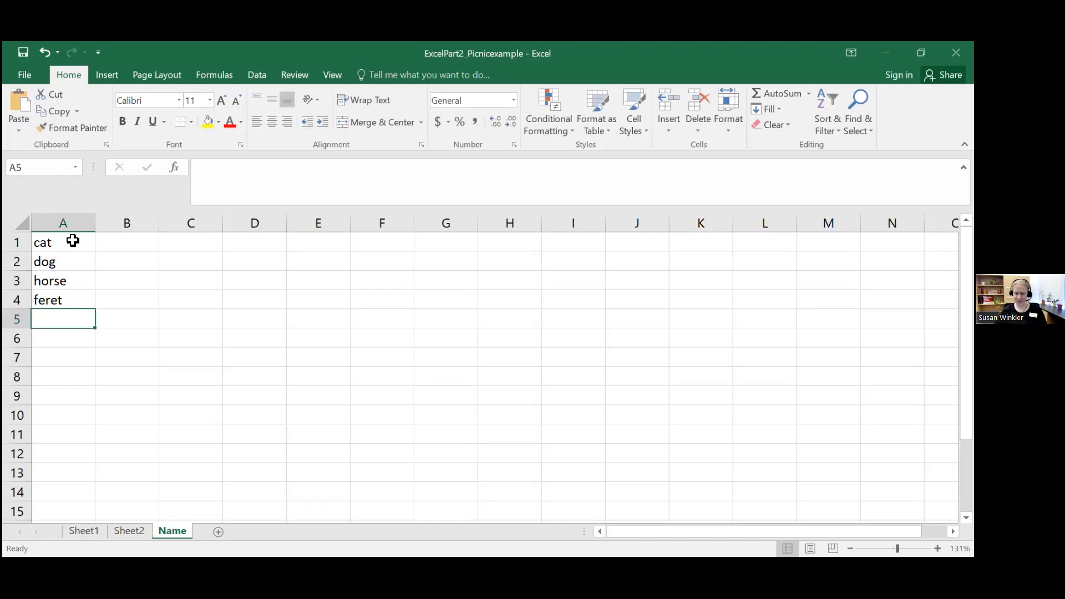
type("mouse")
key("Return")
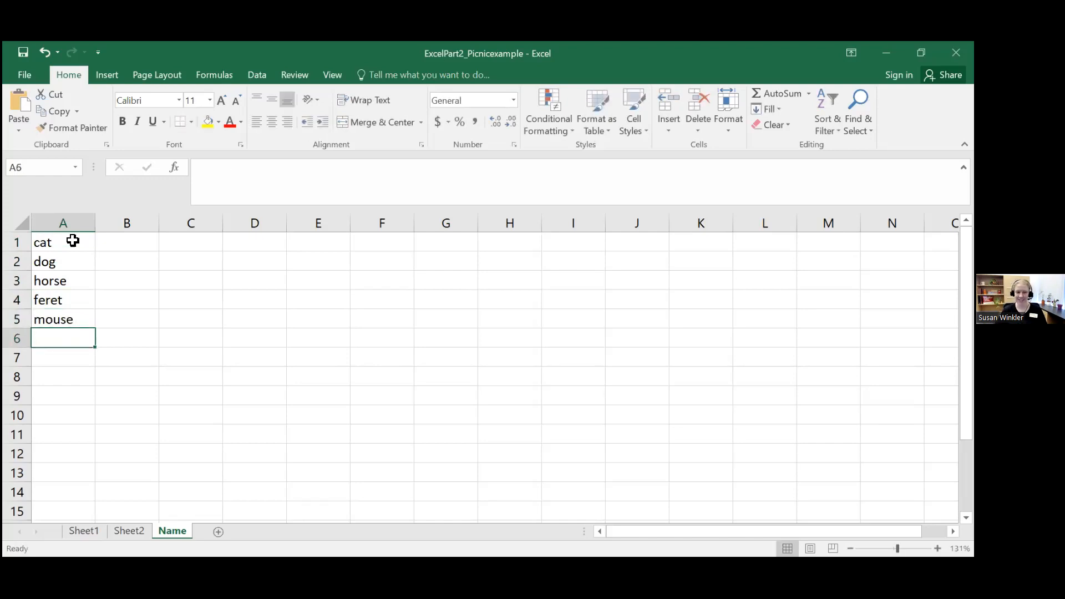
Step: Correct the spelling of the animal in cell A4 to "ferret"
key("Up")
key("Up")
type("ferret")
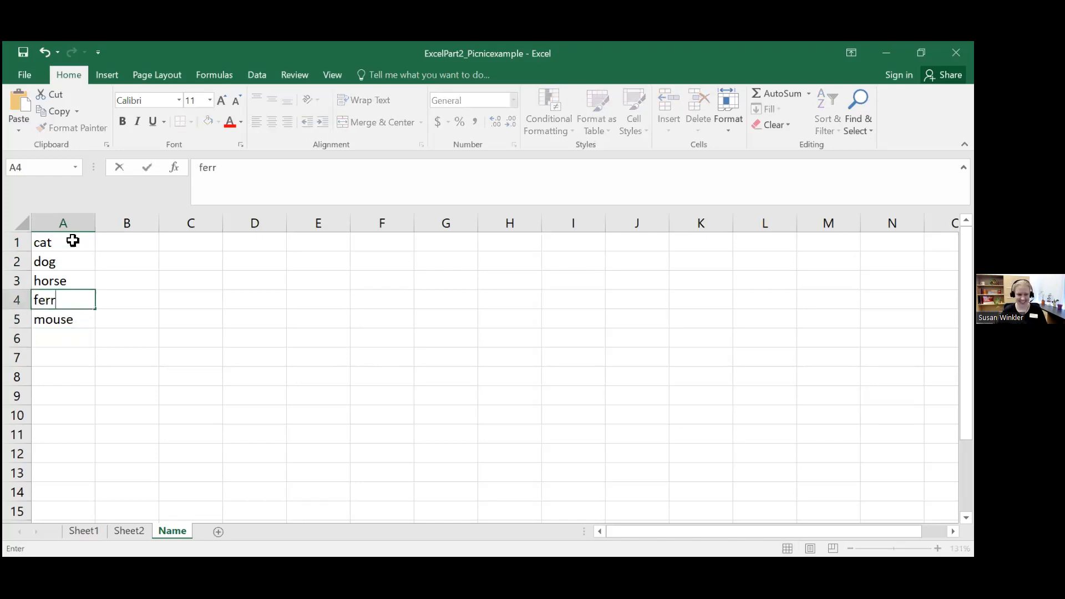
key("Return")
key("Return")
Step: Overwrite cell A4 with the misspelling "feret" and replace it again with "ferret"
key("Up")
key("Up")
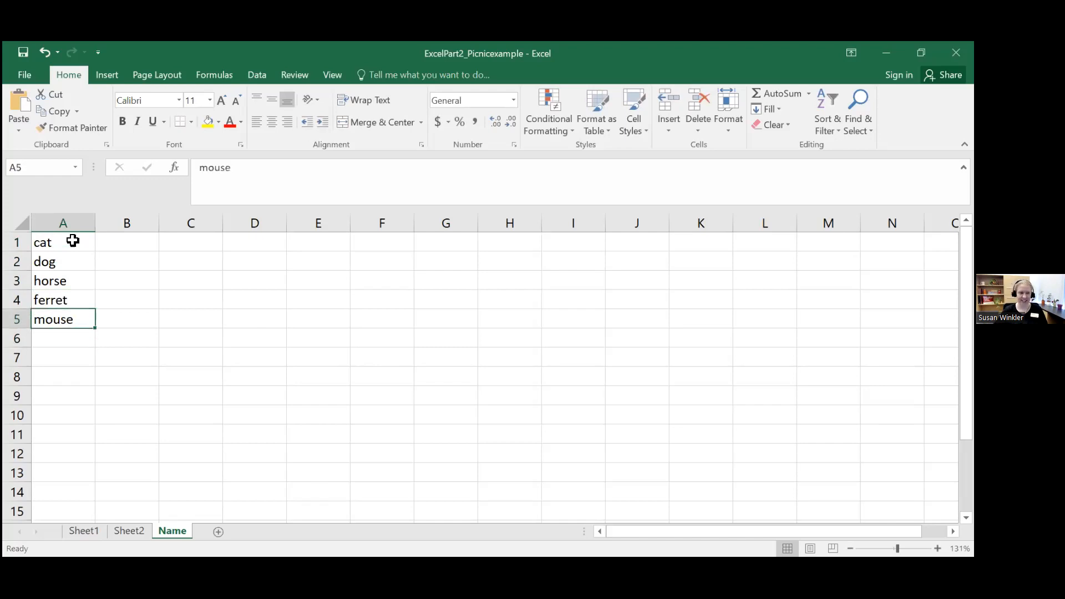
type("ferr")
key("BackSpace")
type("et")
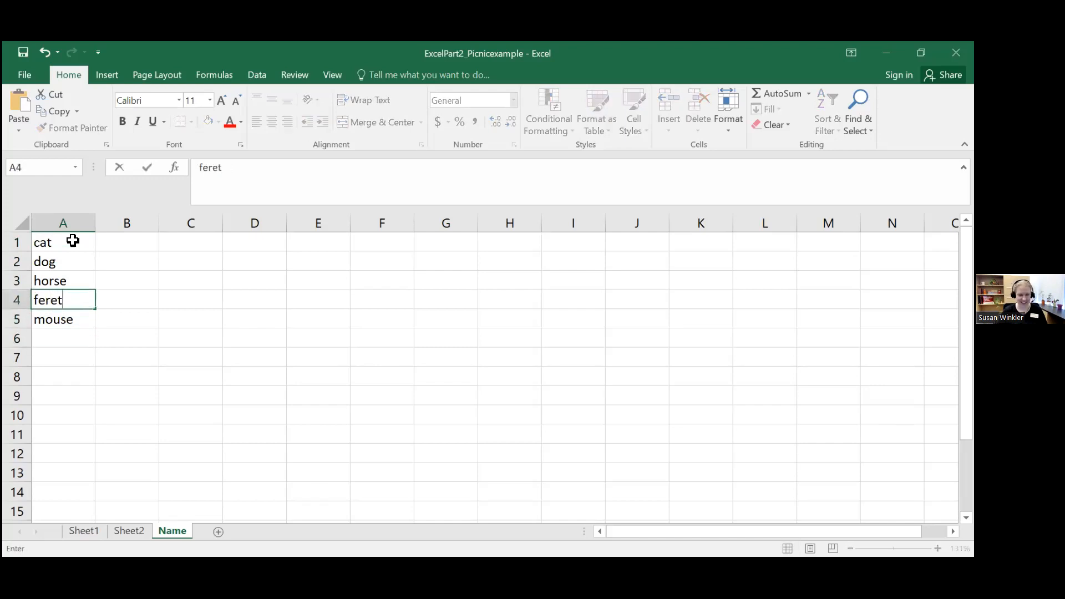
key("Return")
key("Up")
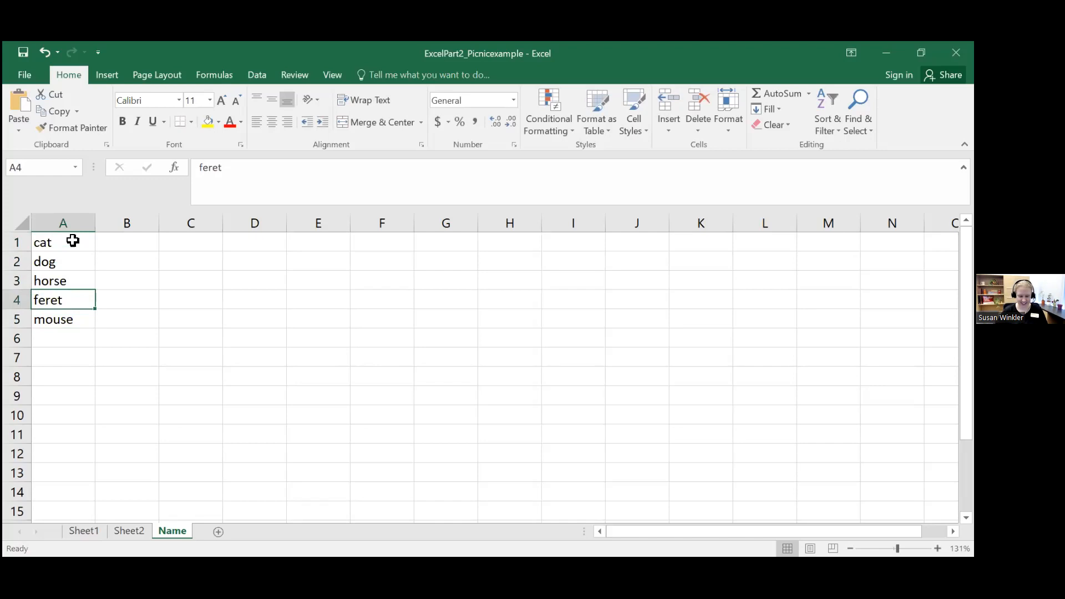
type("ferret")
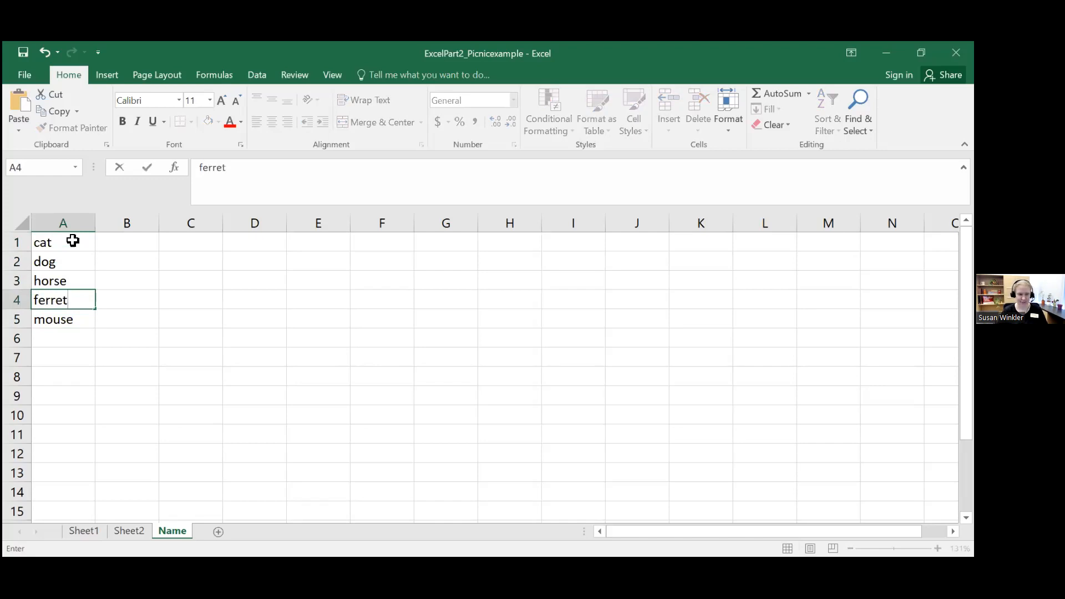
key("Return")
key("Return")
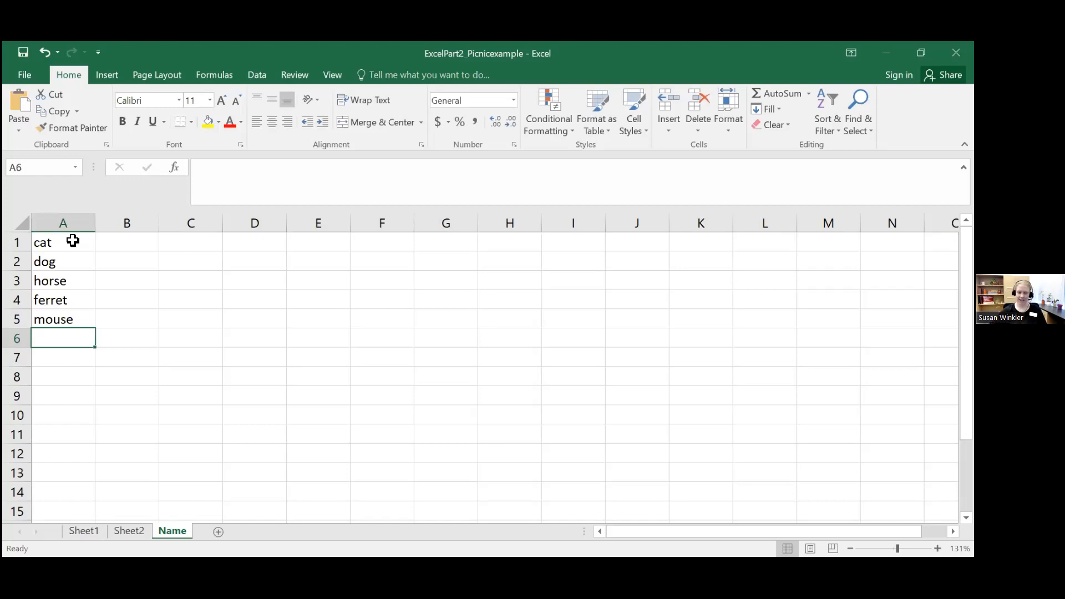
Step: Enter "cat" in cell J1 and return to the animal list in column A
key("Up")
key("Up")
key("Up")
key("Up")
key("Up")
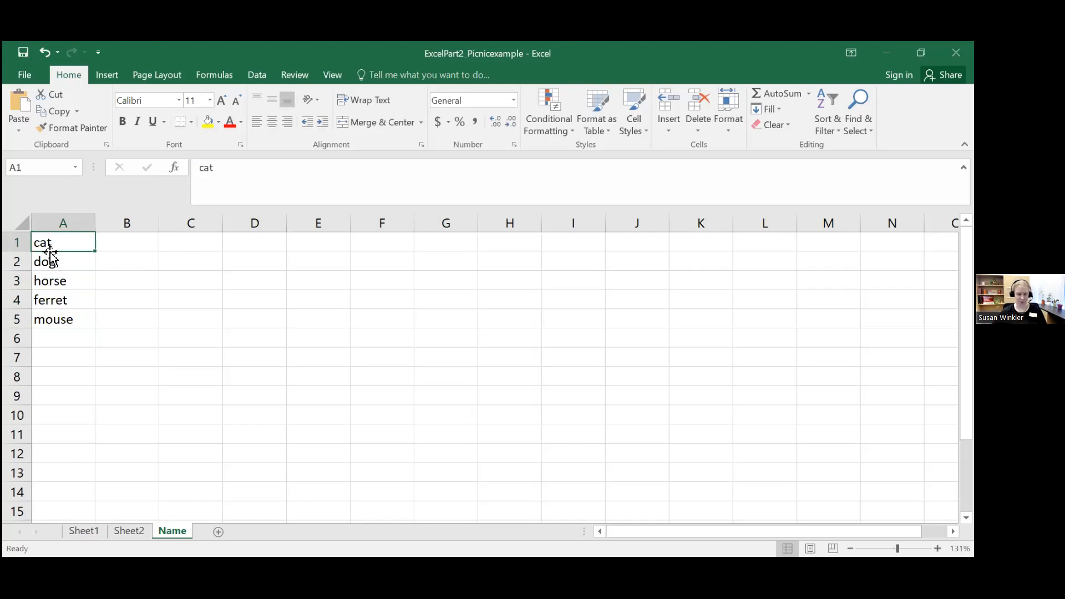
key("Right")
key("Right")
key("Right")
key("Right")
key("Right")
key("Right")
key("Right")
key("Right")
key("Right")
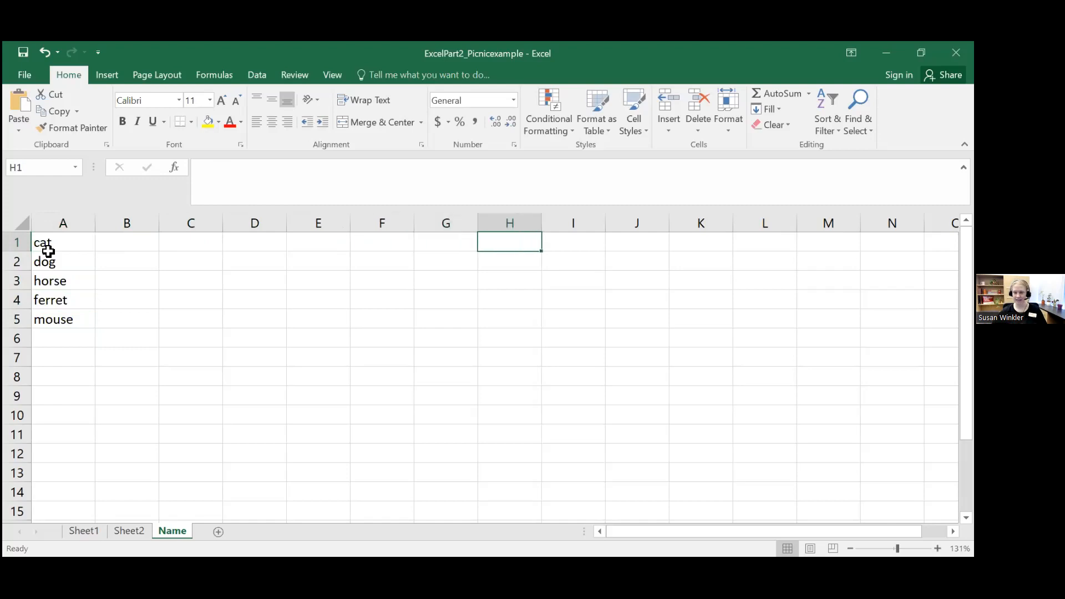
type("cat")
left_click(51, 257)
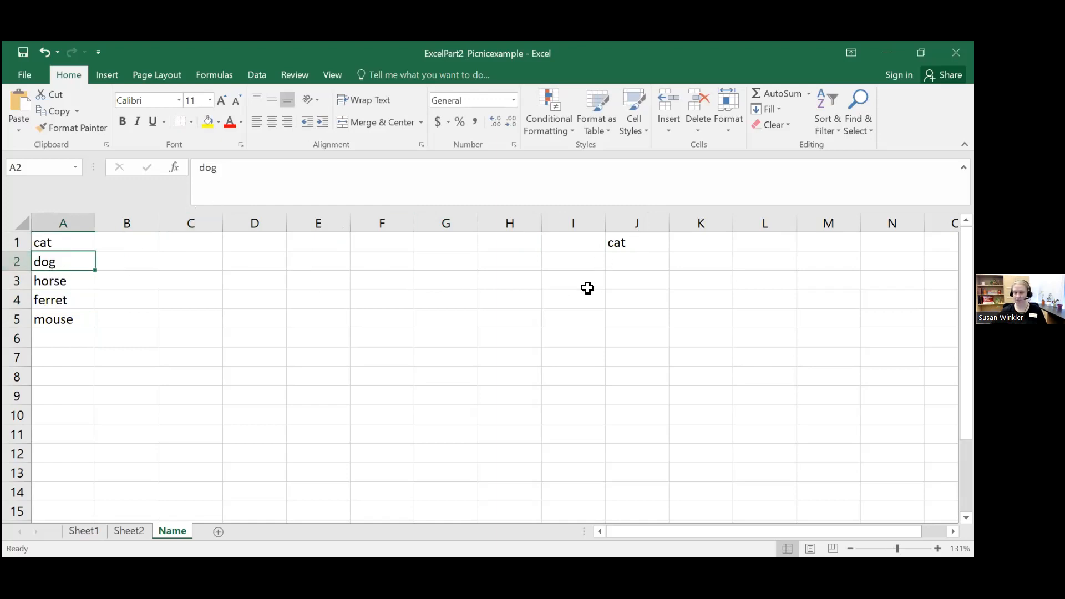
Step: Continue the second animal list in cells J2 to J5 with "dog", "hores", "ferret" and "mouse"
left_click(614, 248)
left_click(635, 264)
left_click(638, 223)
left_click(642, 245)
left_click(645, 259)
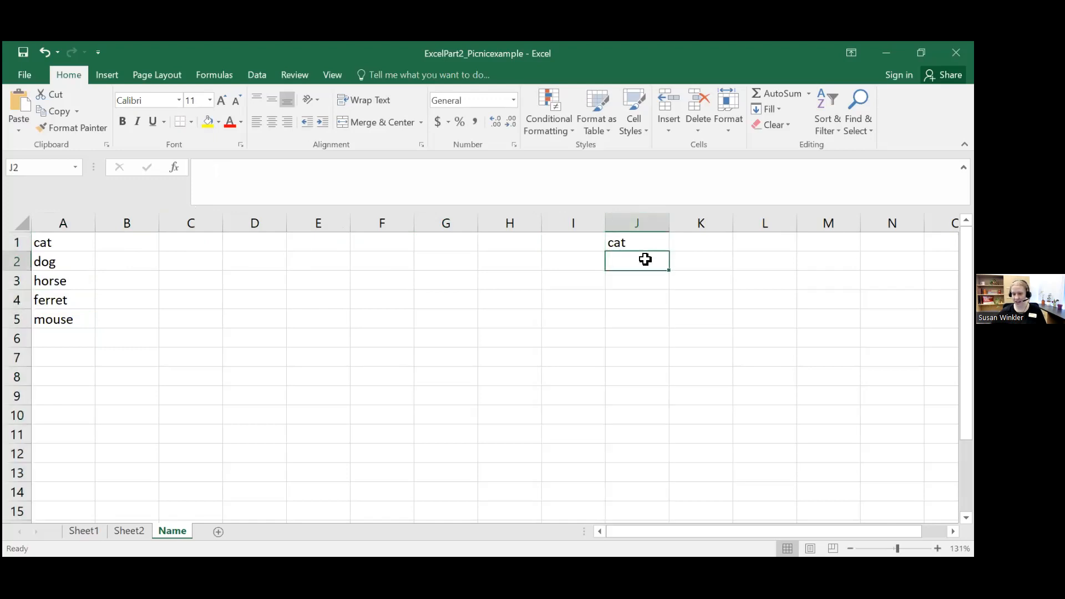
type("dog")
key("Return")
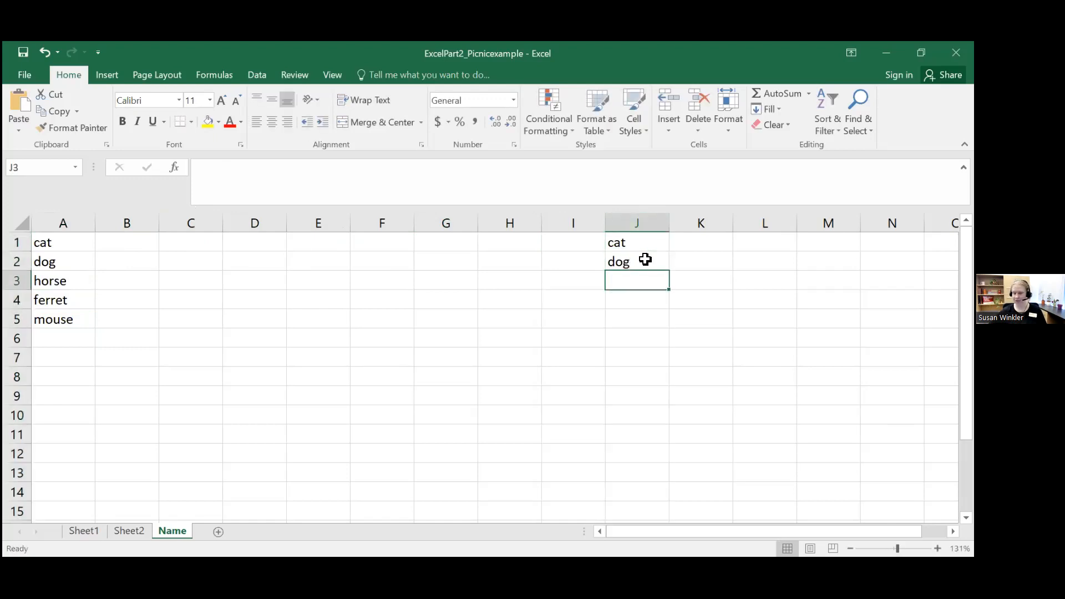
type("hores")
key("Return")
type("ferret")
key("Return")
type("mouse")
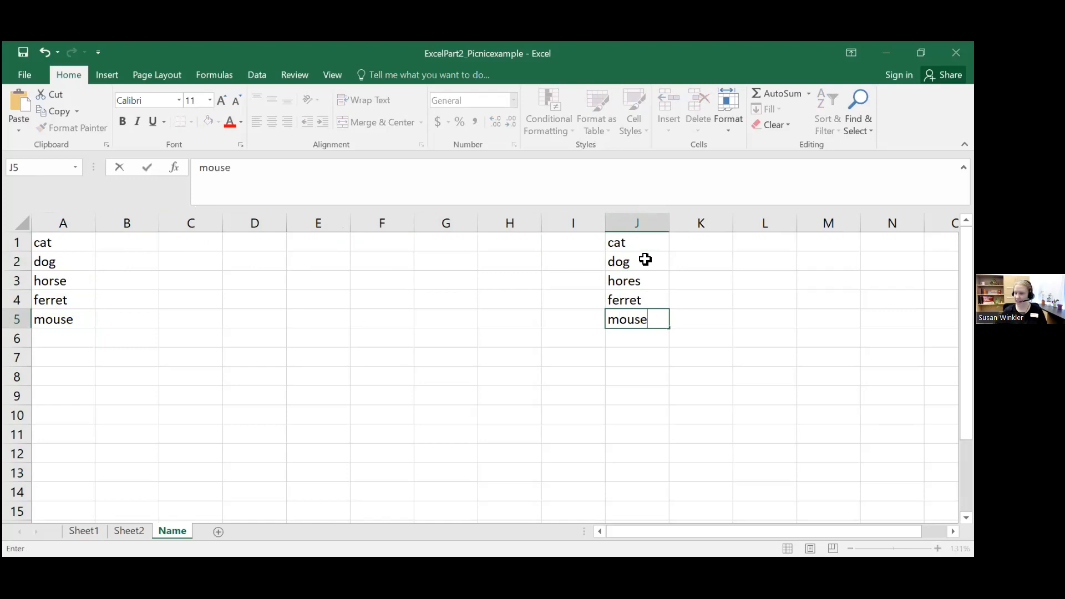
Step: Delete the animals in cells J1 to J5 one cell at a time
key("Up")
key("Up")
key("Up")
key("Up")
key("Delete")
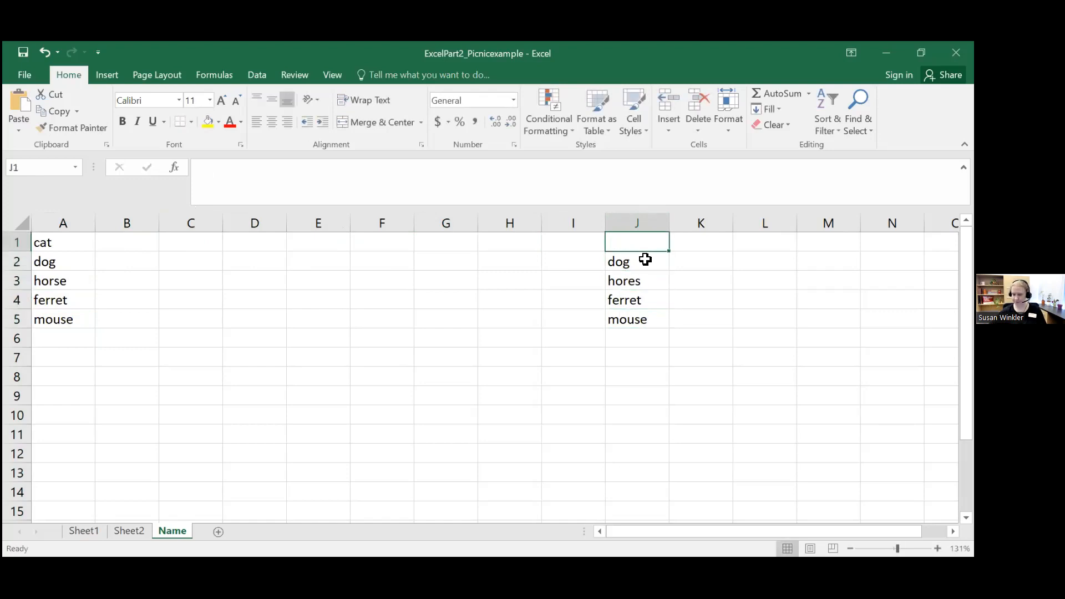
key("Down")
key("Delete")
key("Down")
key("Delete")
key("Down")
key("Delete")
key("Down")
key("Delete")
key("Up")
key("Up")
key("Up")
key("Up")
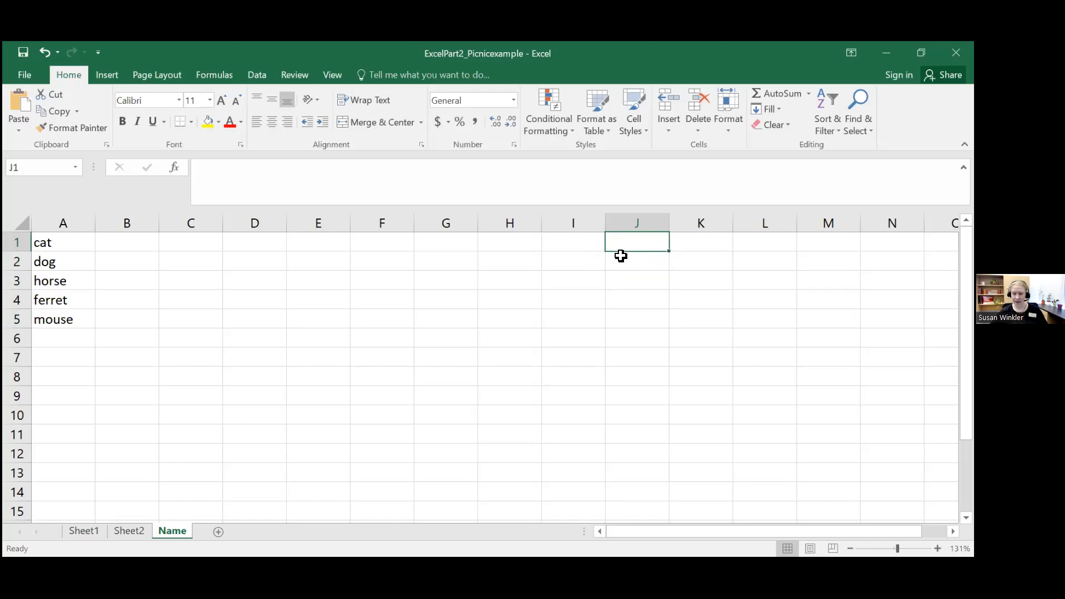
key("Right")
key("Down")
key("Down")
key("Down")
key("Down")
key("Down")
key("Down")
key("Down")
key("Down")
key("Down")
key("Up")
key("Up")
key("Up")
key("Up")
key("Up")
key("Up")
key("Right")
key("Right")
key("Right")
key("Right")
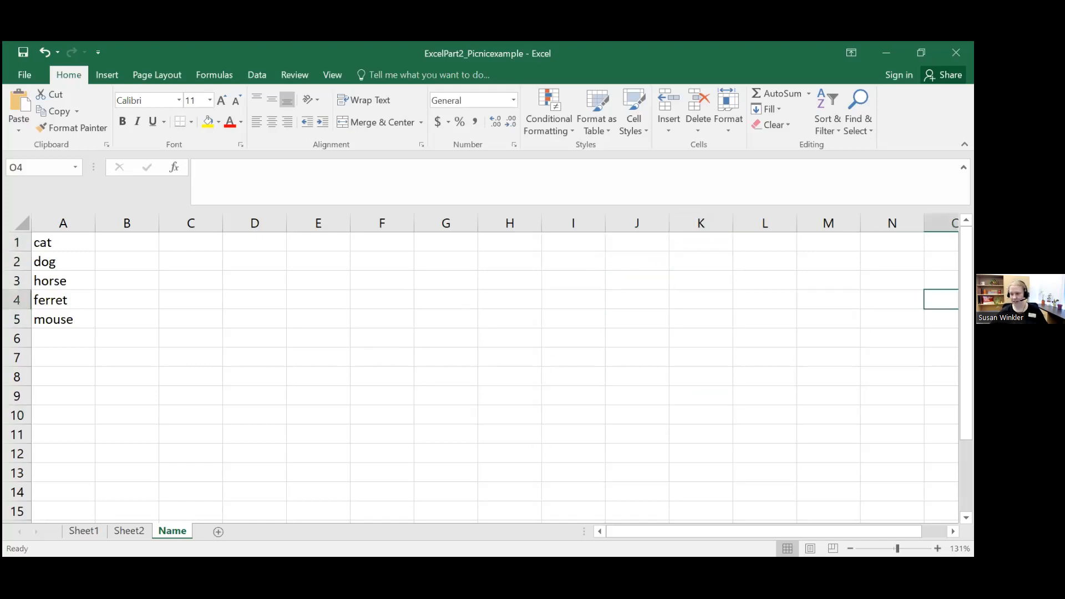
left_click(260, 359)
left_click(176, 409)
left_click(78, 373)
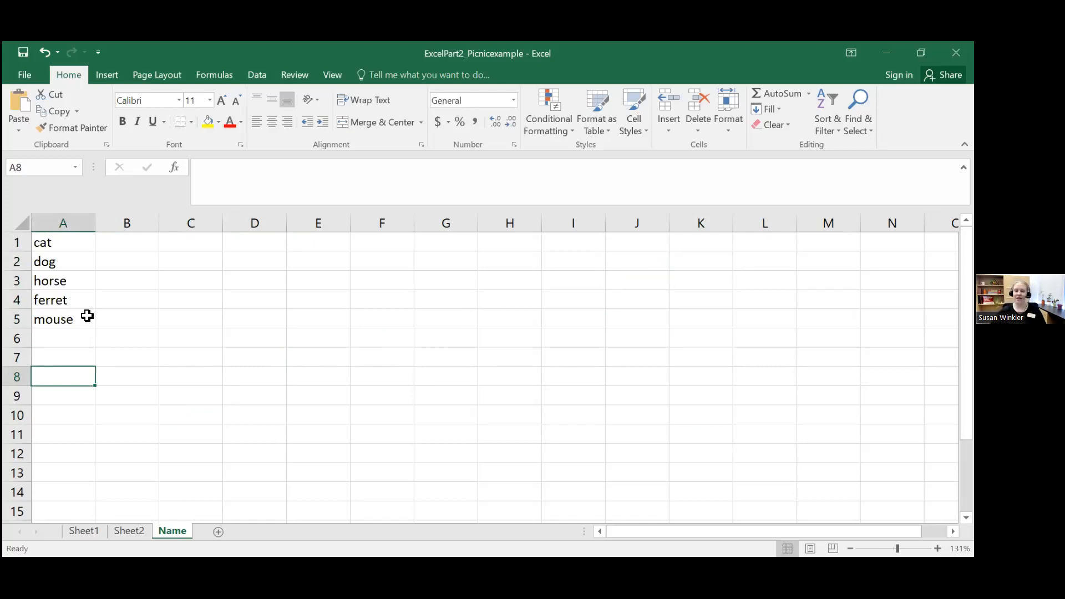
Step: Clear the whole animal list in A1:A5 at once and select cell A1
left_click_drag(55, 244, 63, 316)
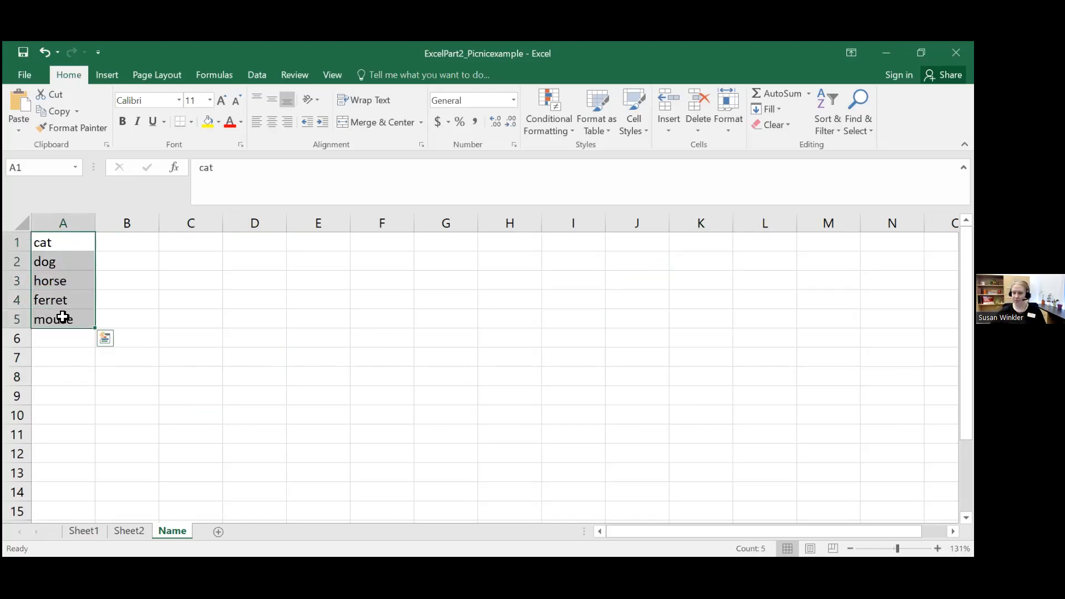
key("Delete")
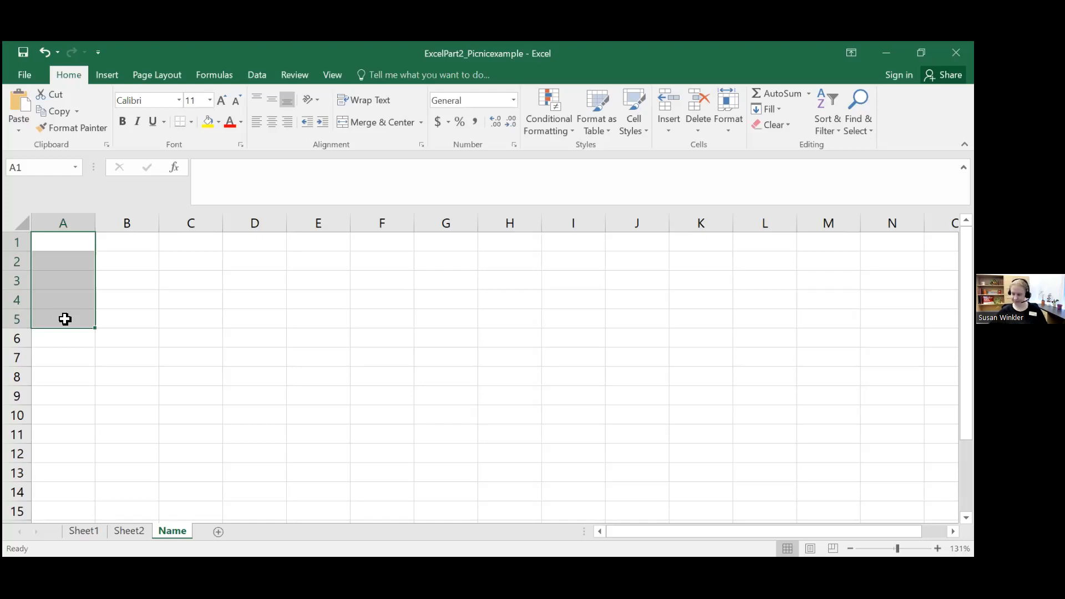
left_click(75, 243)
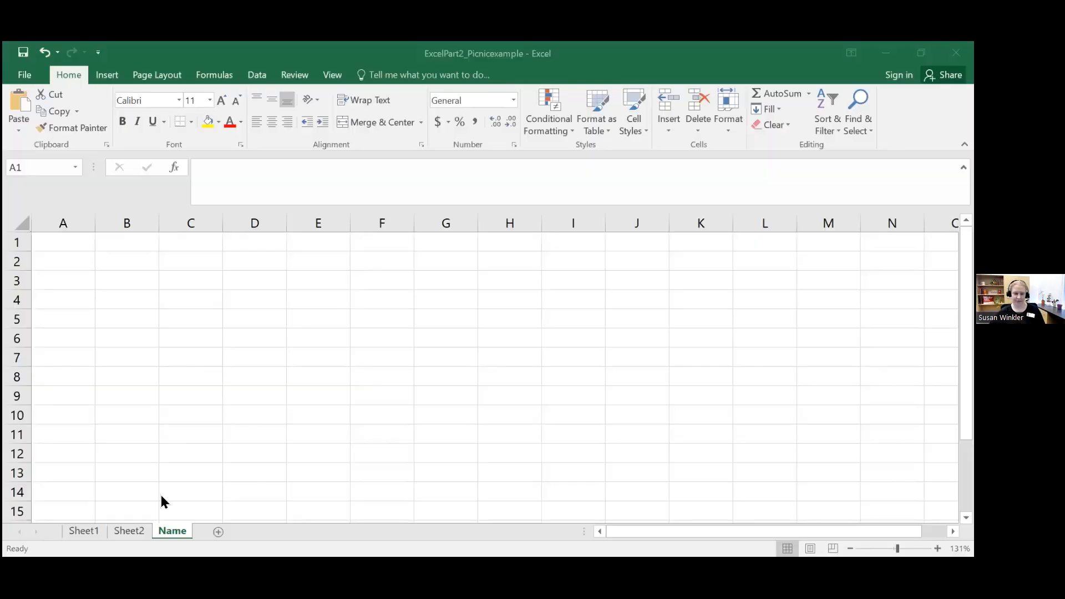
Step: Switch to Sheet1, select the picnic list entries in A3:F12, and deselect them by selecting cell E3
left_click(83, 532)
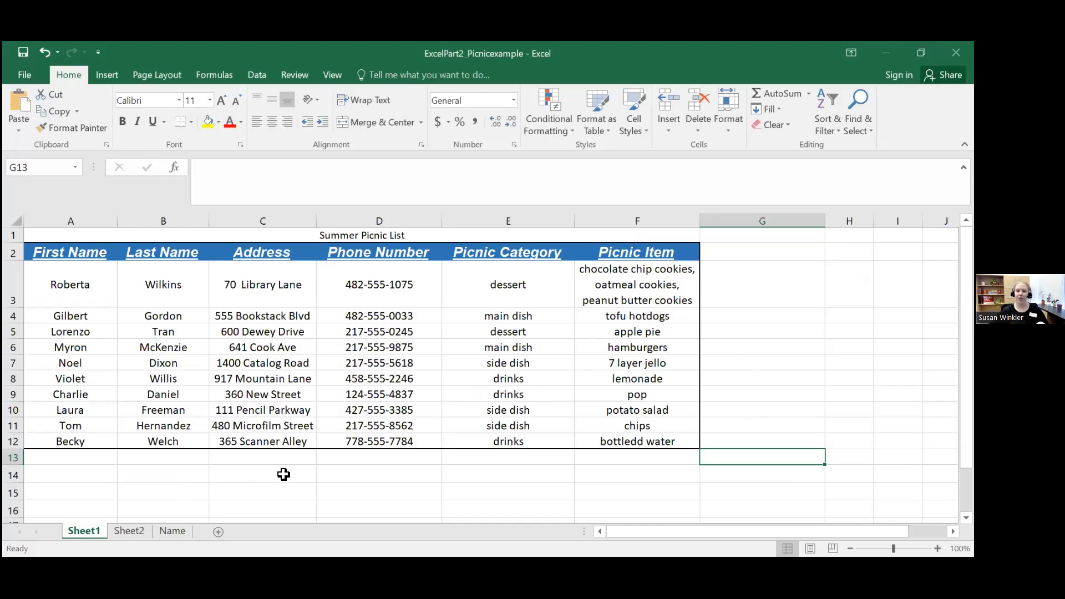
left_click_drag(81, 331, 688, 438)
left_click_drag(66, 275, 647, 440)
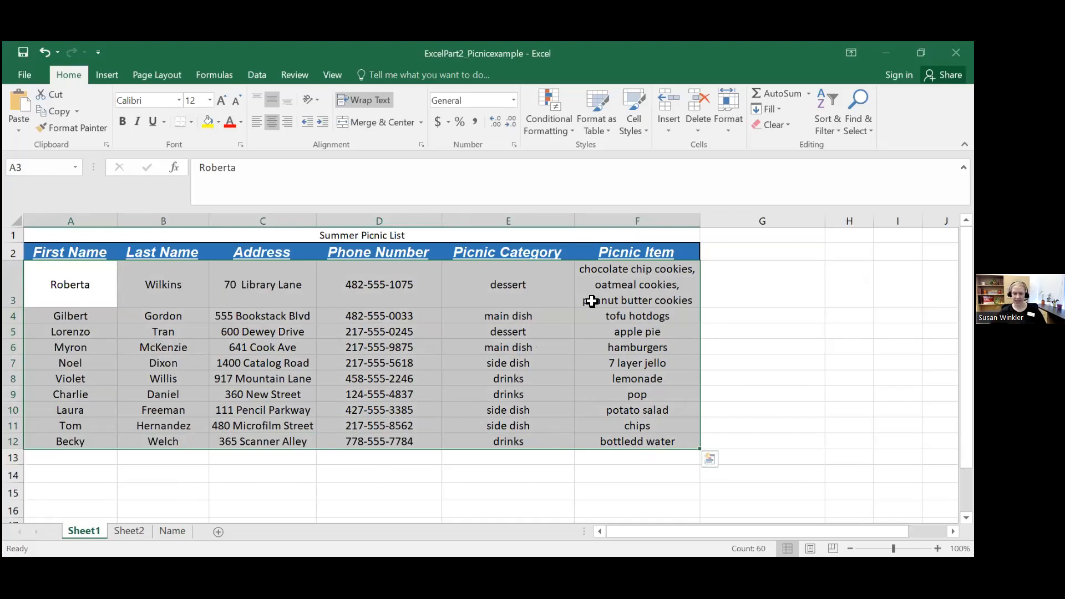
left_click(533, 296)
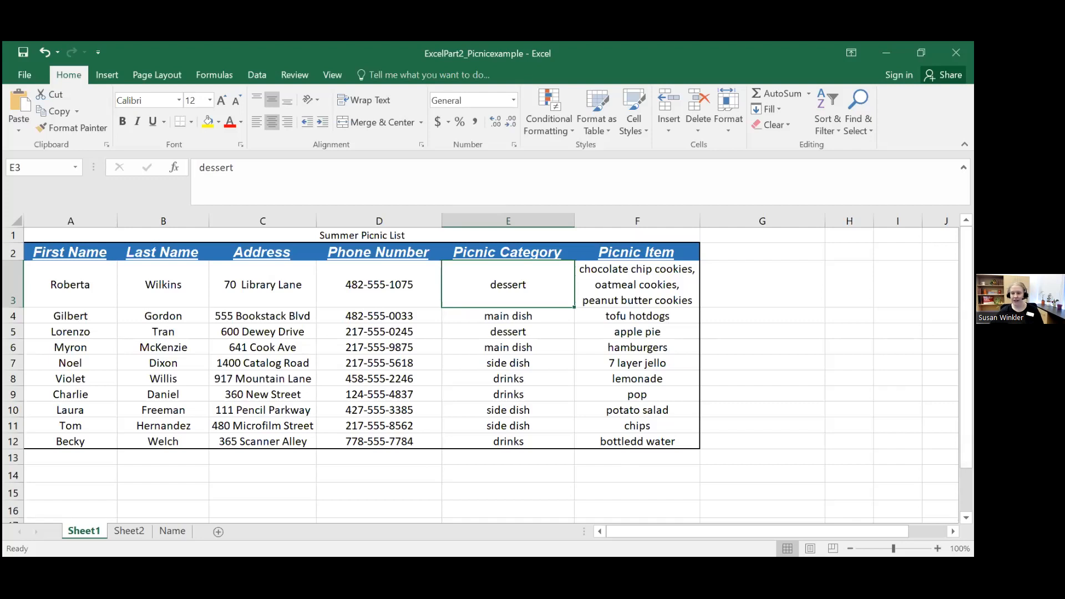
Step: Add the column heading "Cost" in cell G2 and select the whole heading row 2
left_click(743, 251)
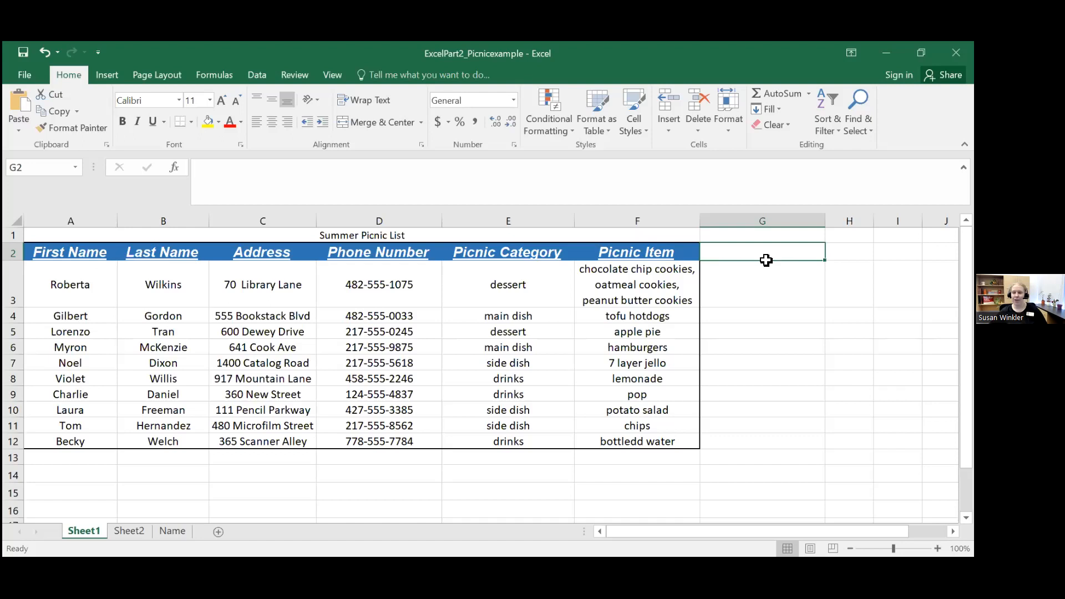
type("Cost")
key("Return")
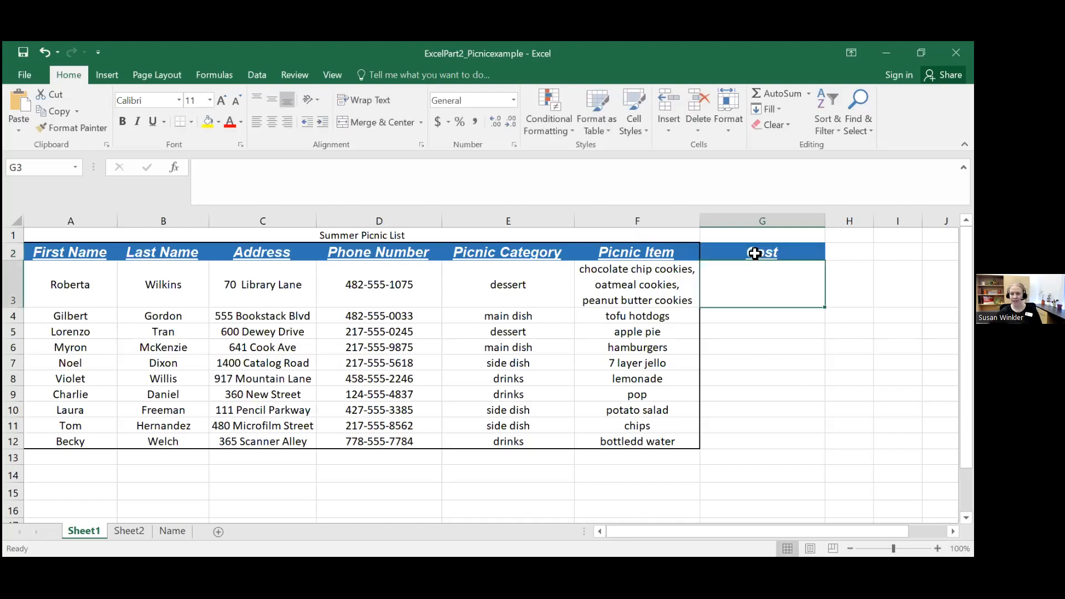
left_click(755, 253)
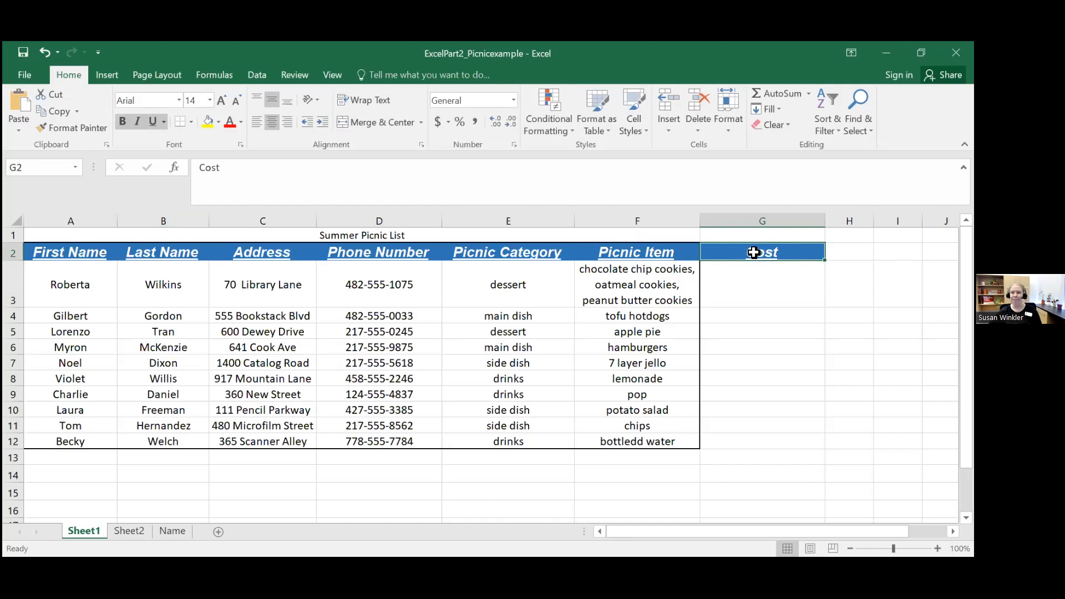
left_click(14, 253)
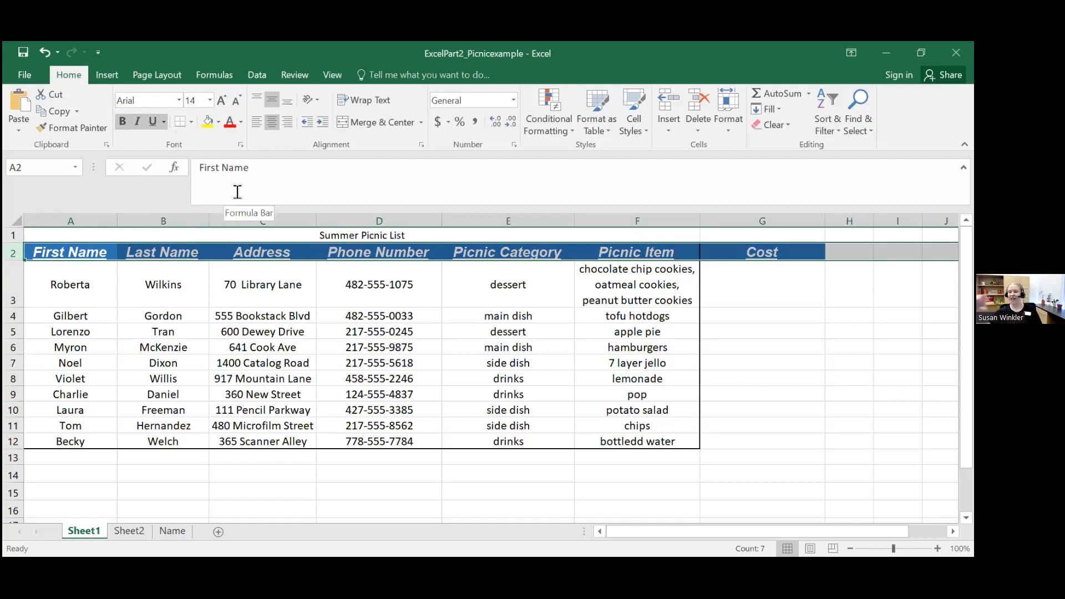
Step: Enter "Cost" in cell J2 of the heading row and delete that text again
left_click(844, 252)
key("Right")
key("Right")
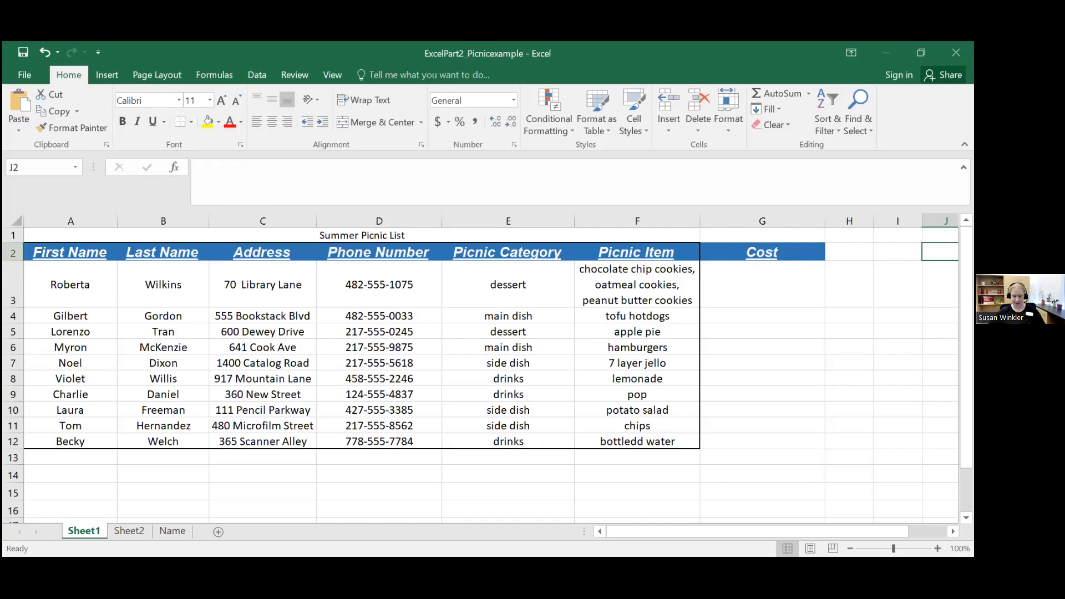
type("Cost")
key("Return")
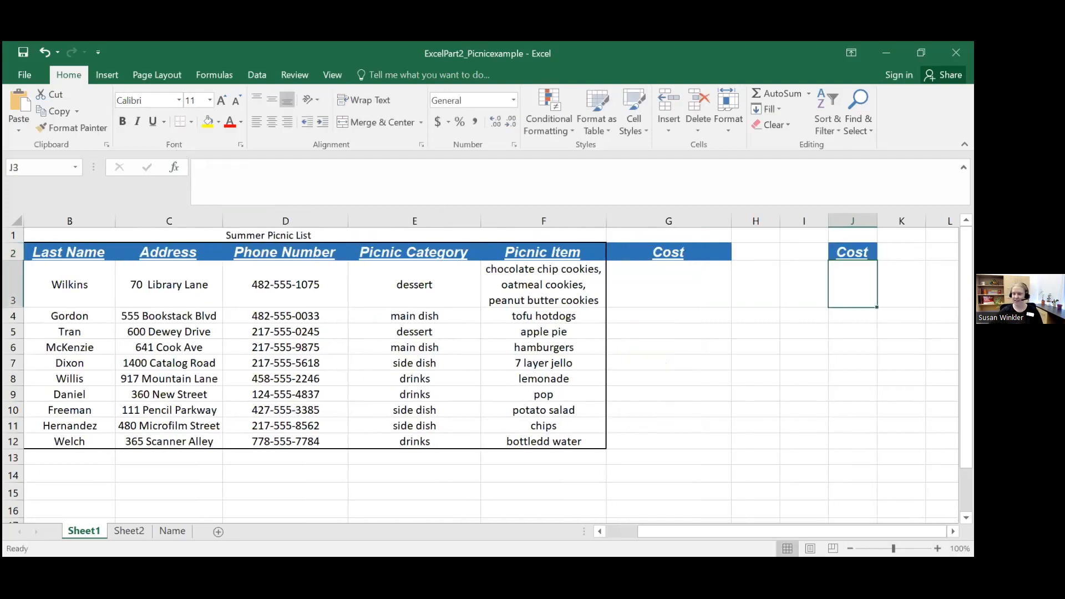
left_click(865, 254)
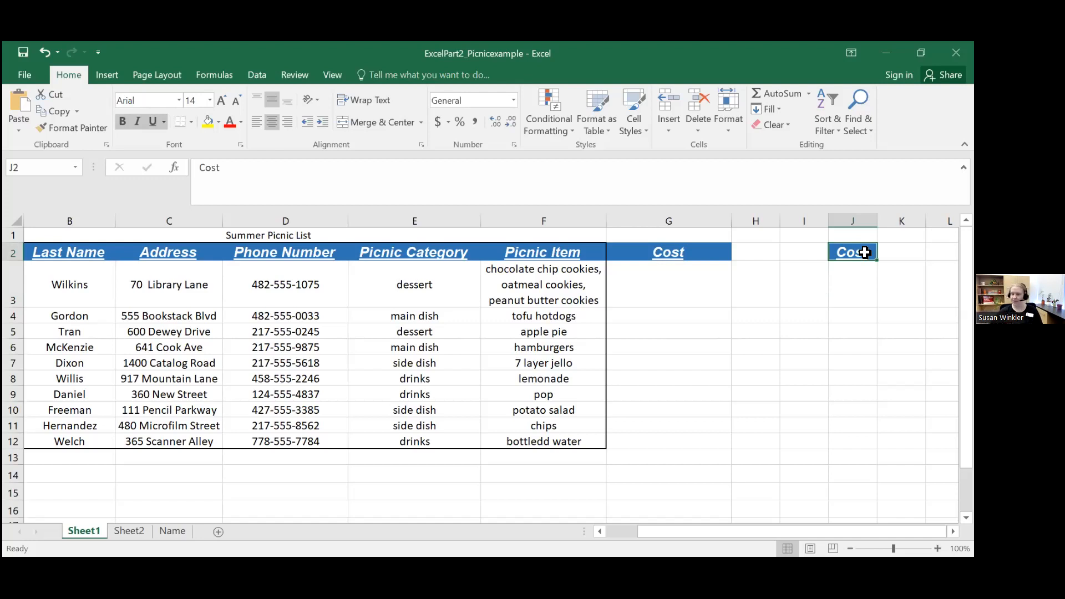
key("Delete")
left_click(852, 274)
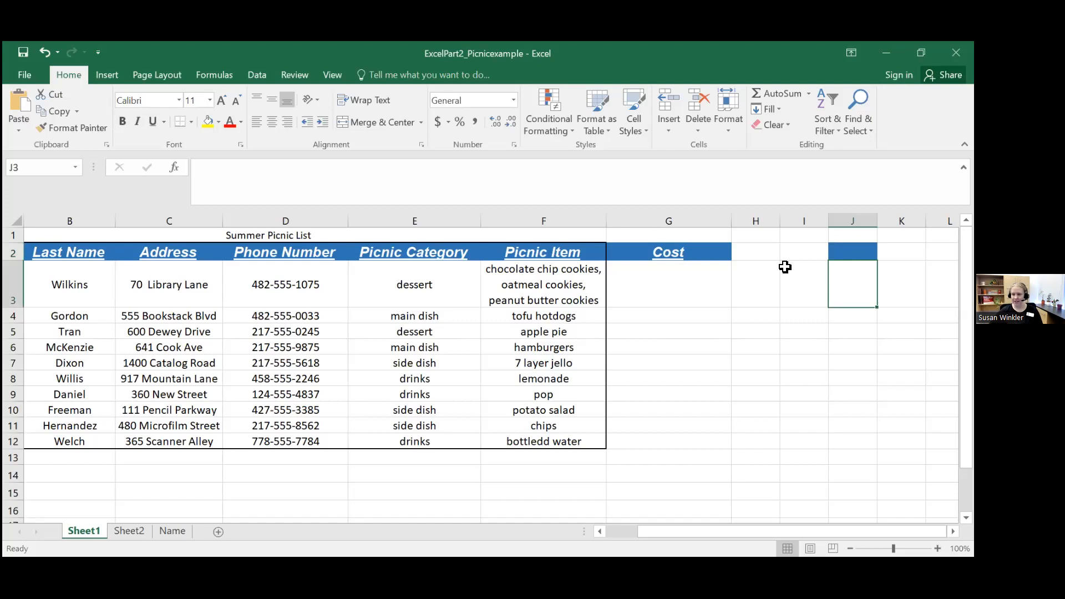
Step: Enter the costs 20 in cell G3 and 25 in cell G4
left_click(671, 253)
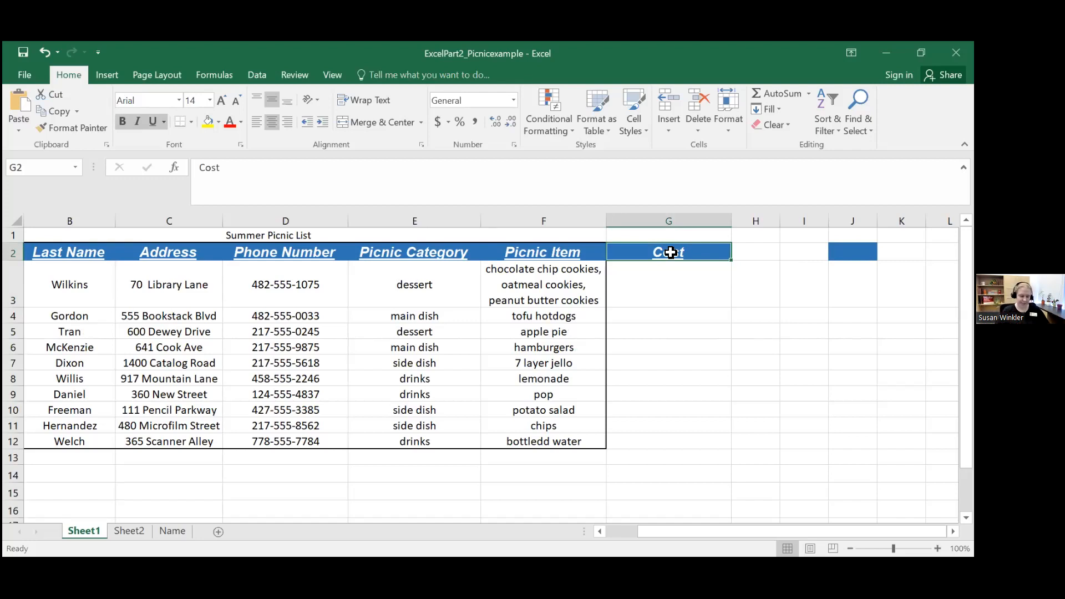
left_click(661, 272)
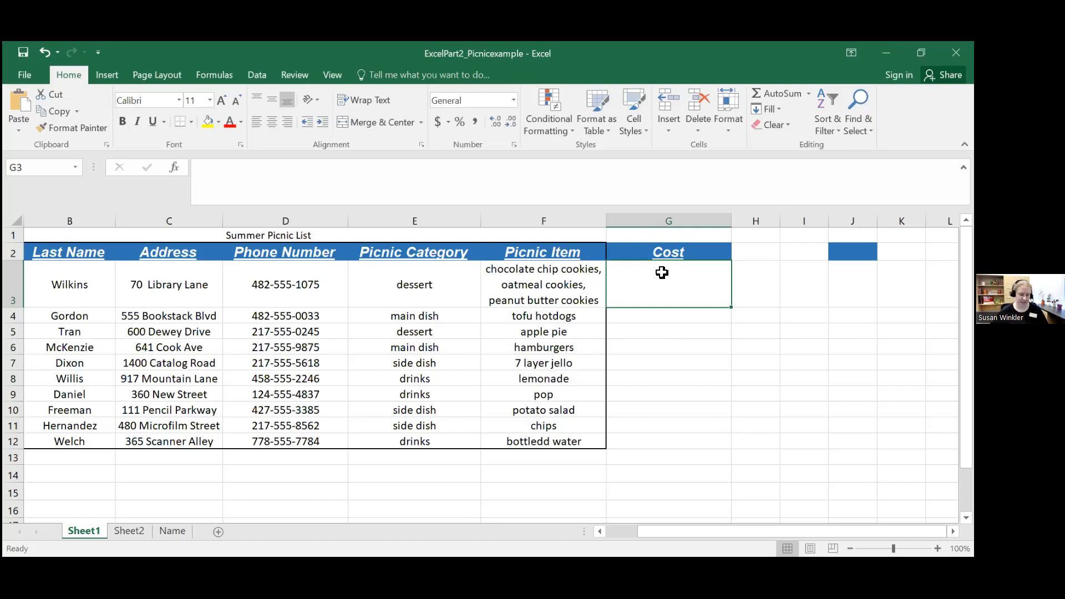
type("20")
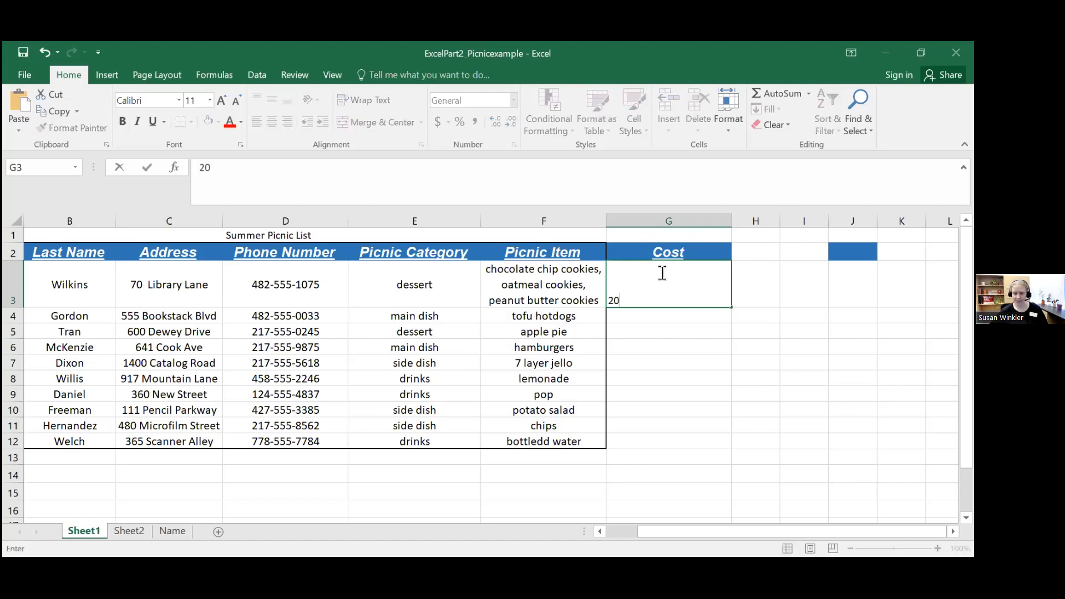
key("Return")
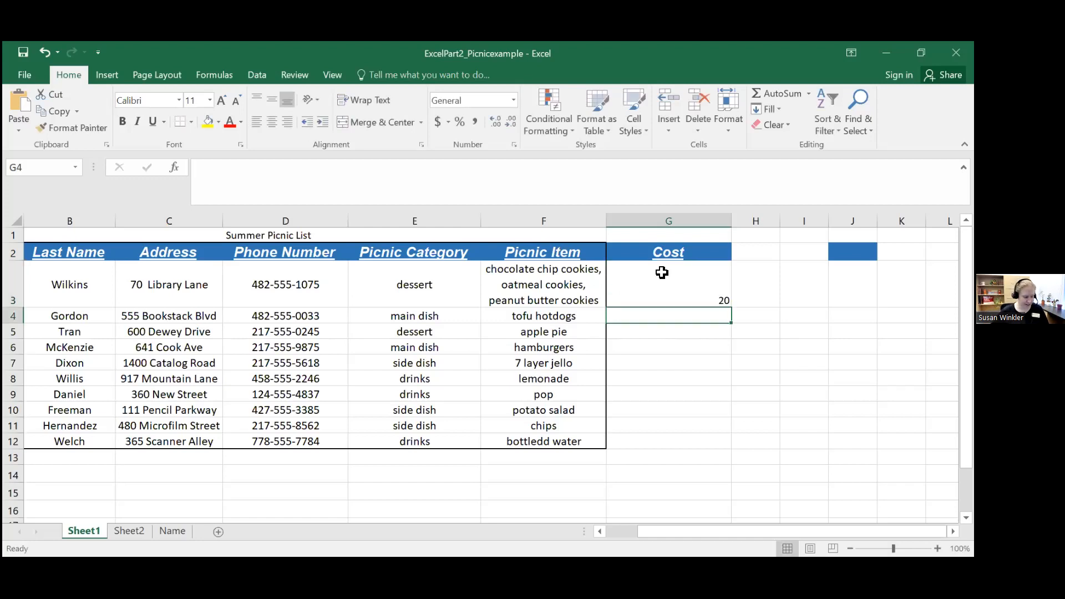
type("25")
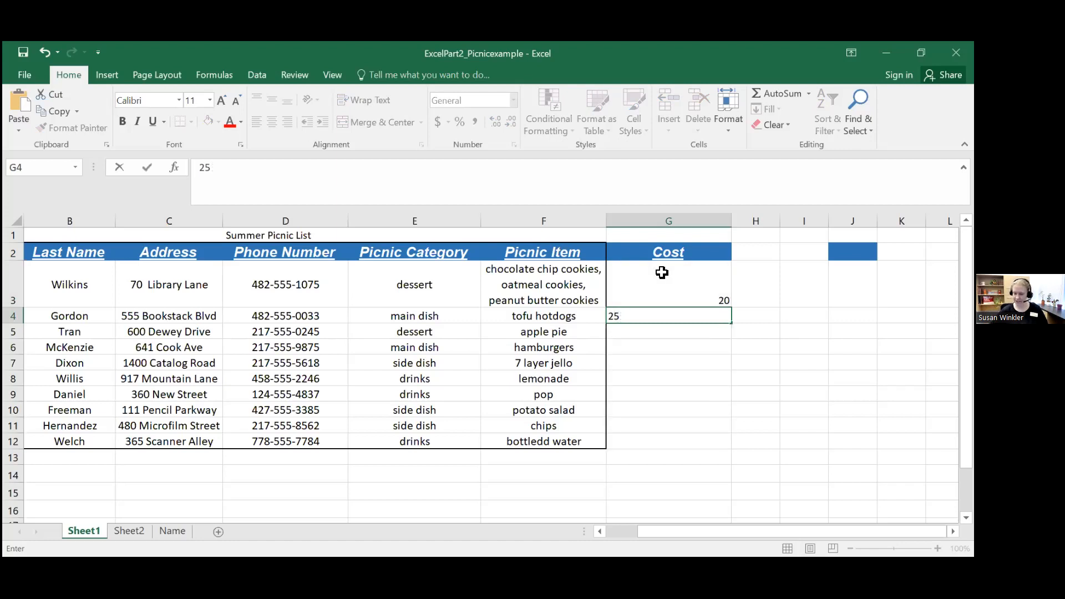
type("5")
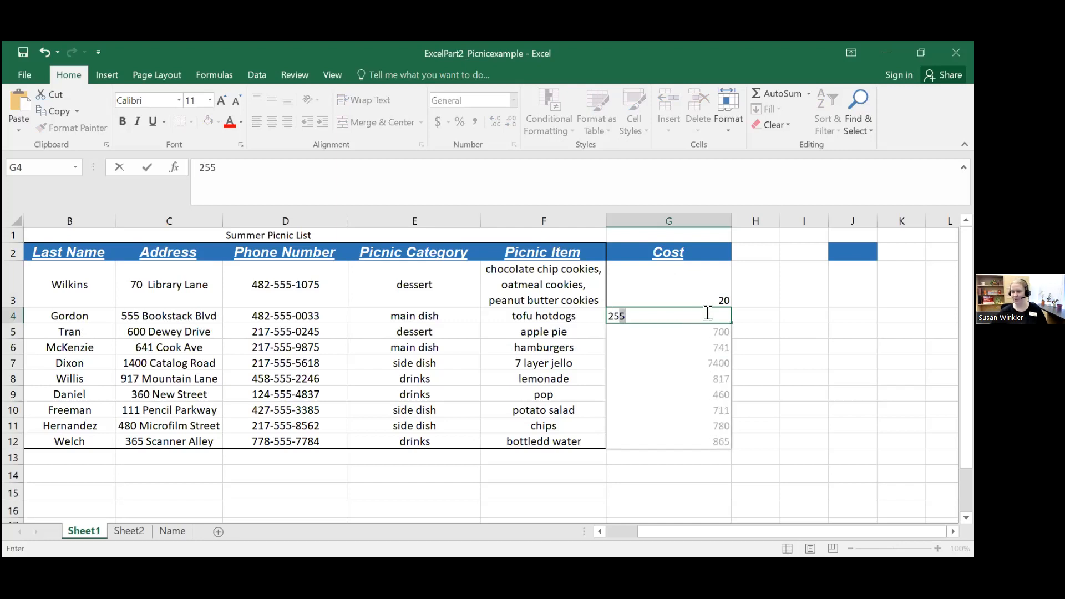
key("BackSpace")
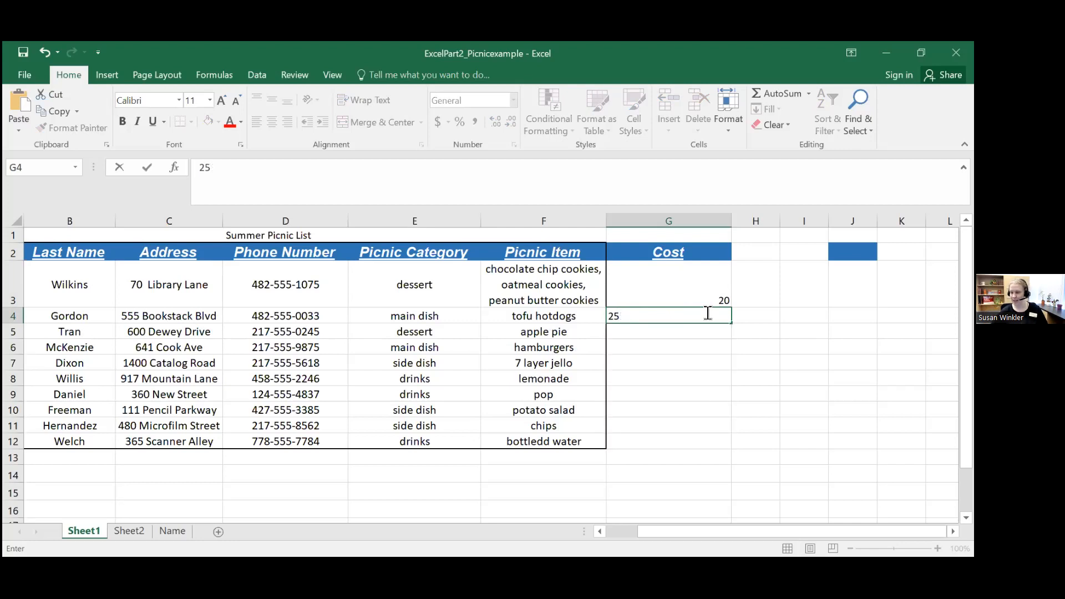
key("Left")
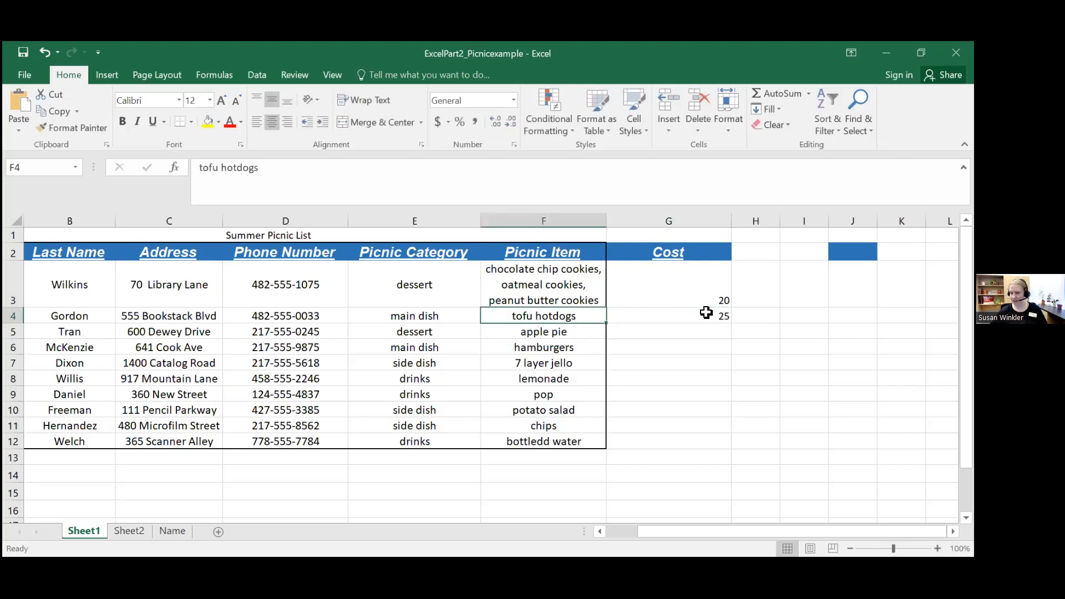
left_click(707, 313)
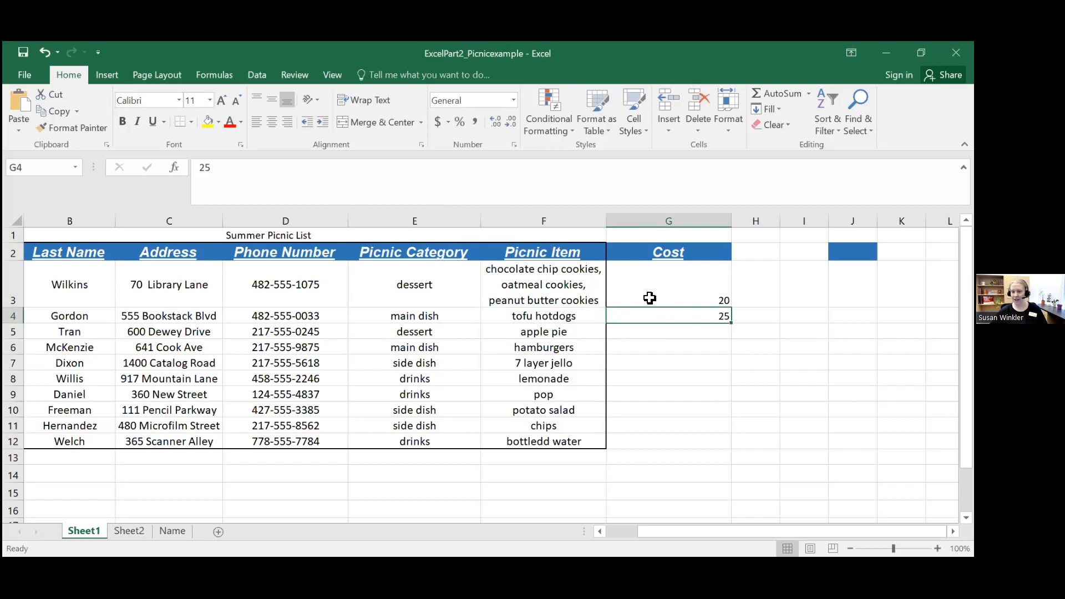
Step: Delete the cost from cell G4 and enter 25 there again
left_click(257, 173)
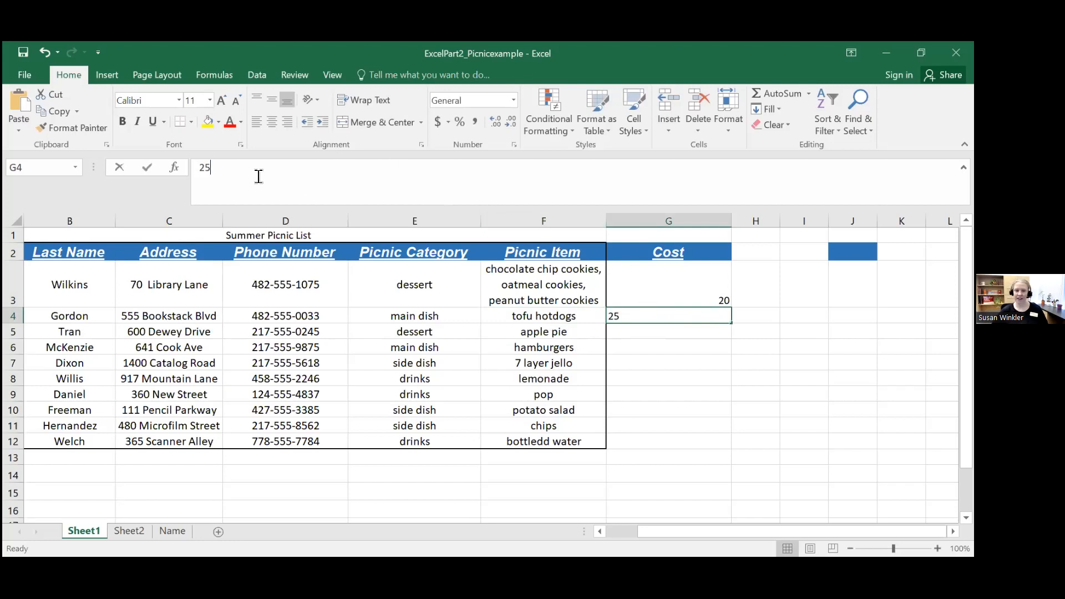
key("BackSpace")
key("BackSpace")
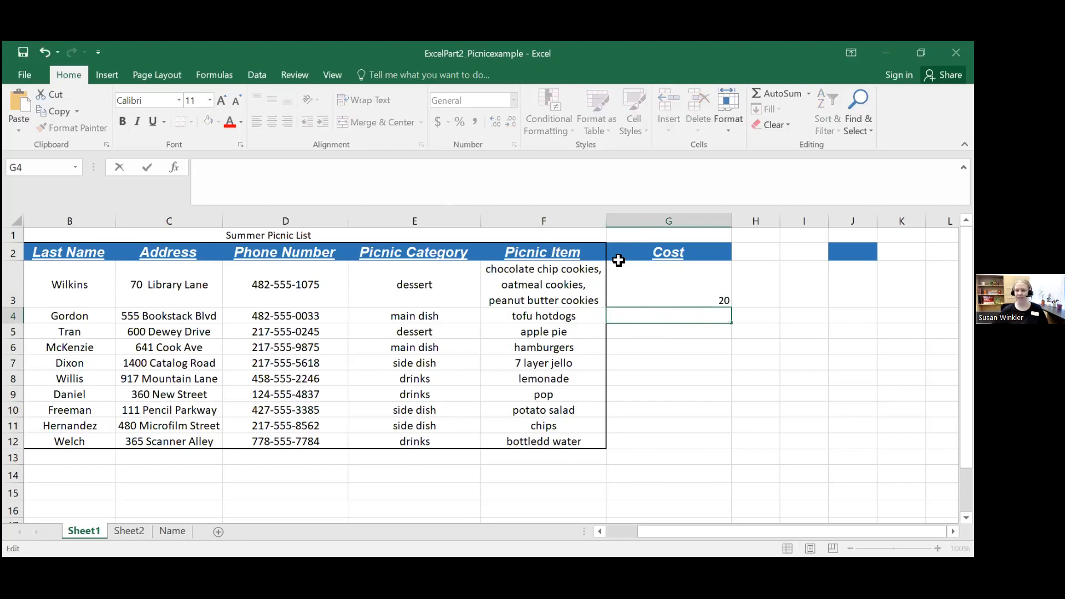
left_click(705, 378)
left_click(695, 316)
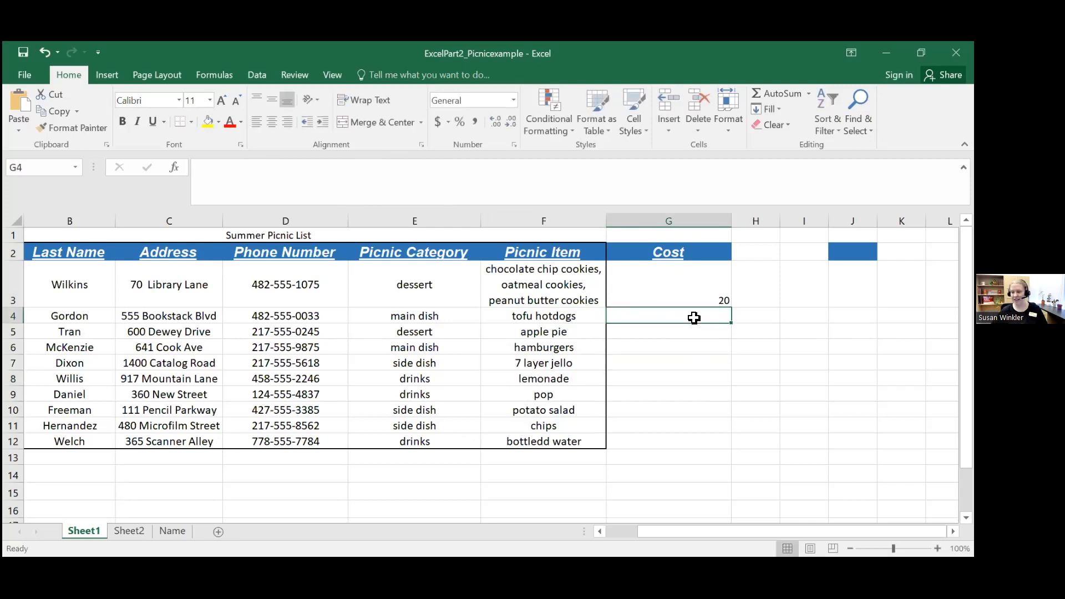
left_click(219, 169)
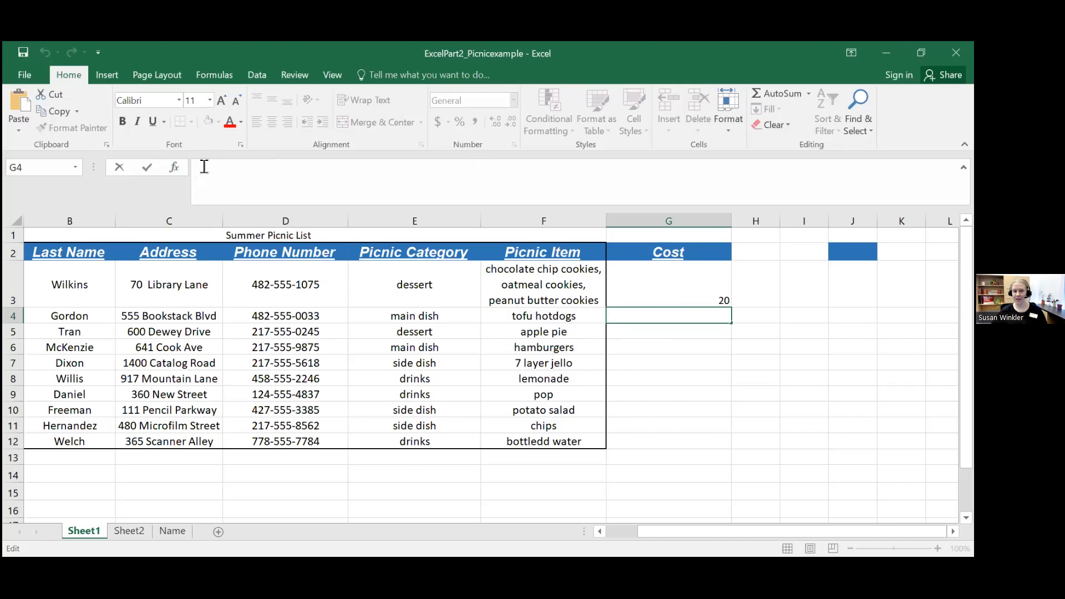
type("25")
key("Return")
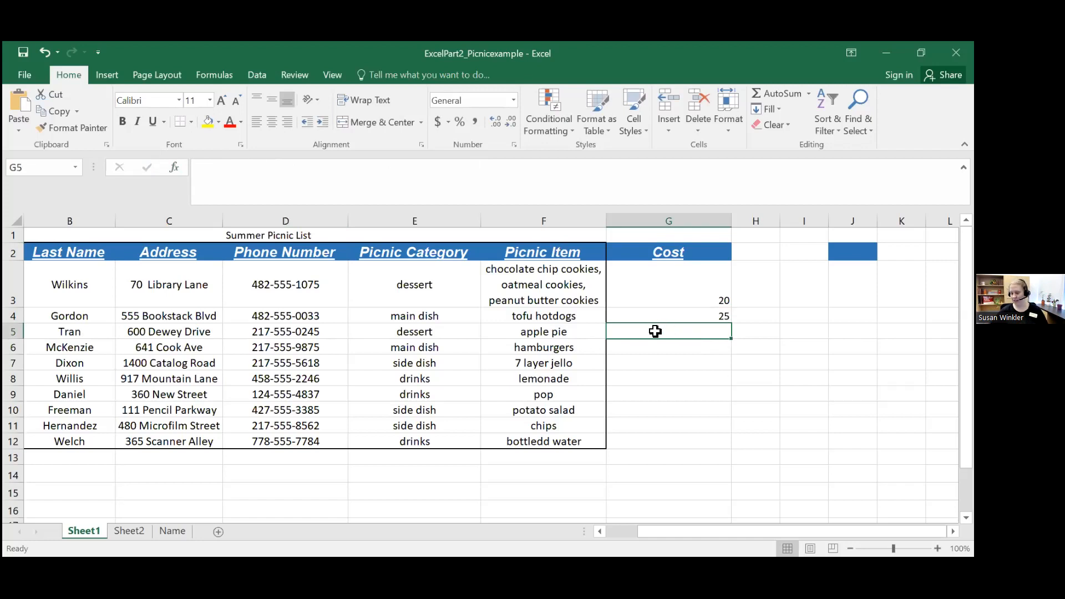
type("25")
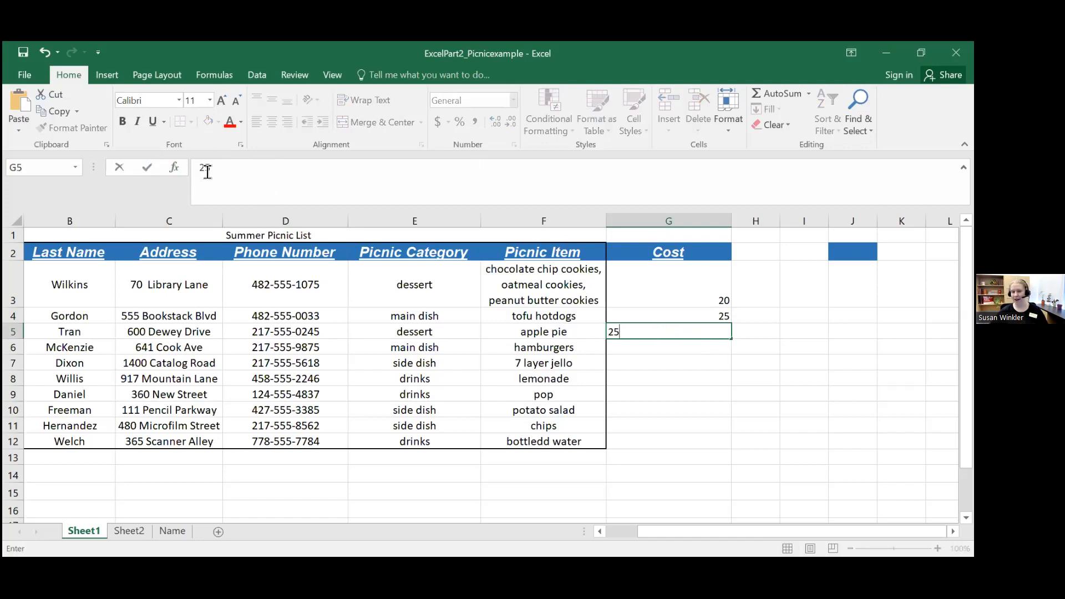
key("BackSpace")
key("BackSpace")
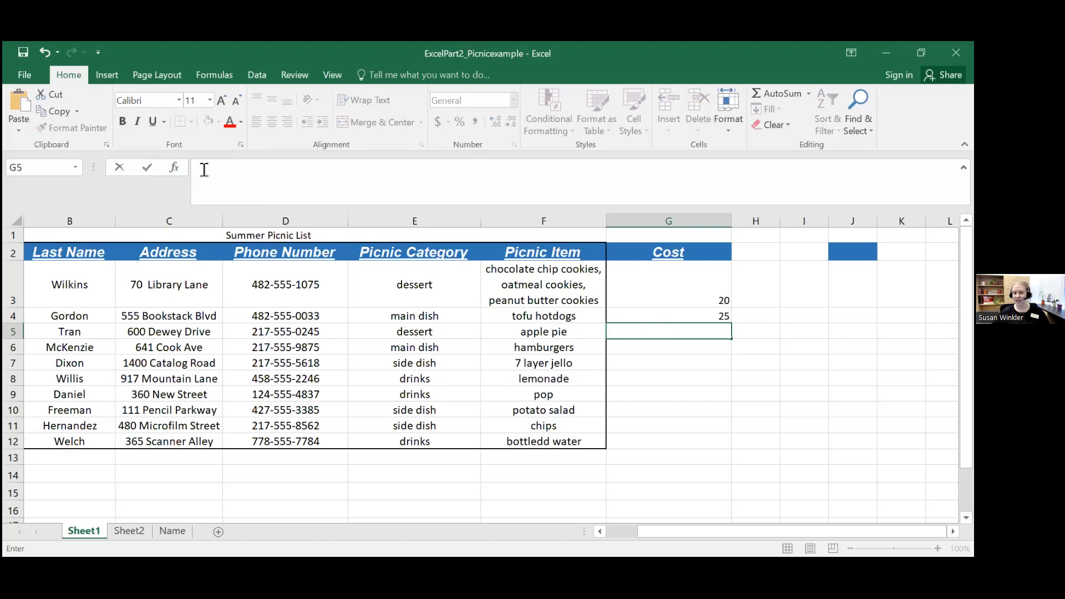
Step: Enter the costs 10, 15, 14.5, 10 and 8.65 in cells G5 to G9
left_click(709, 332)
type("10")
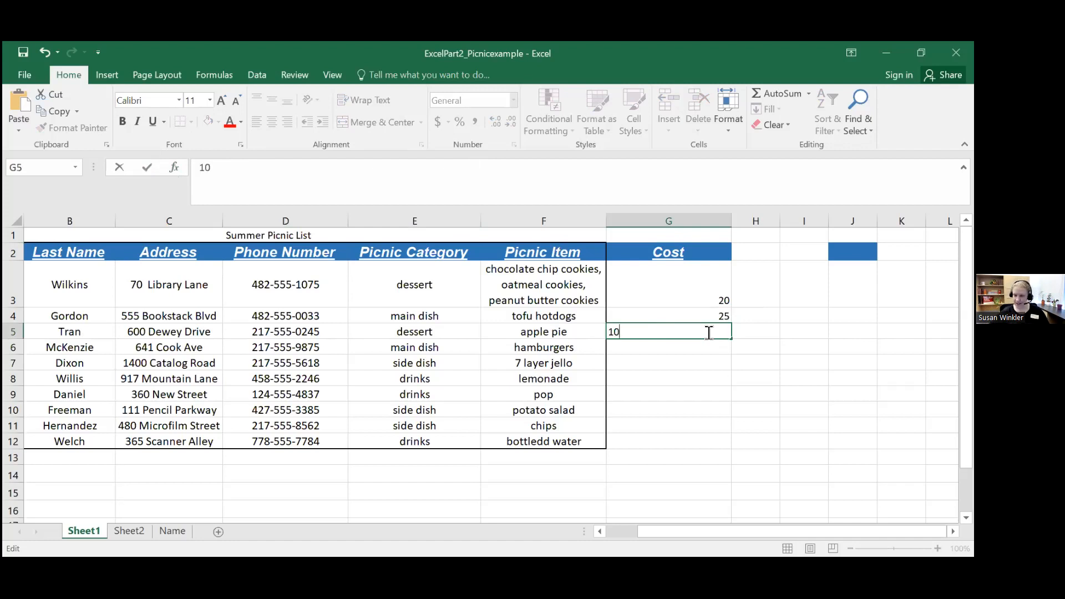
key("Return")
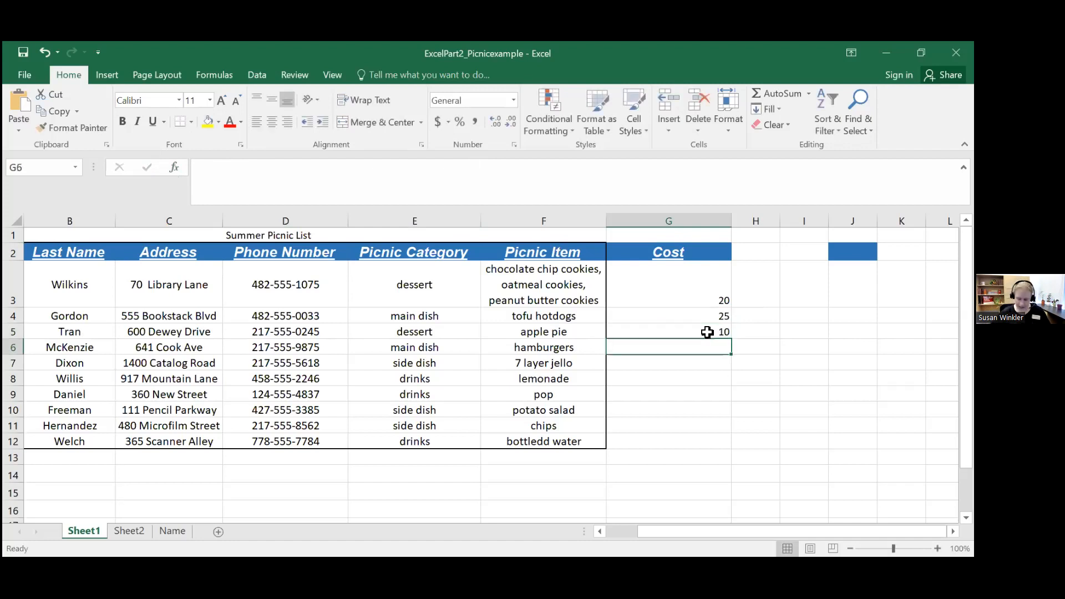
type("15")
key("Return")
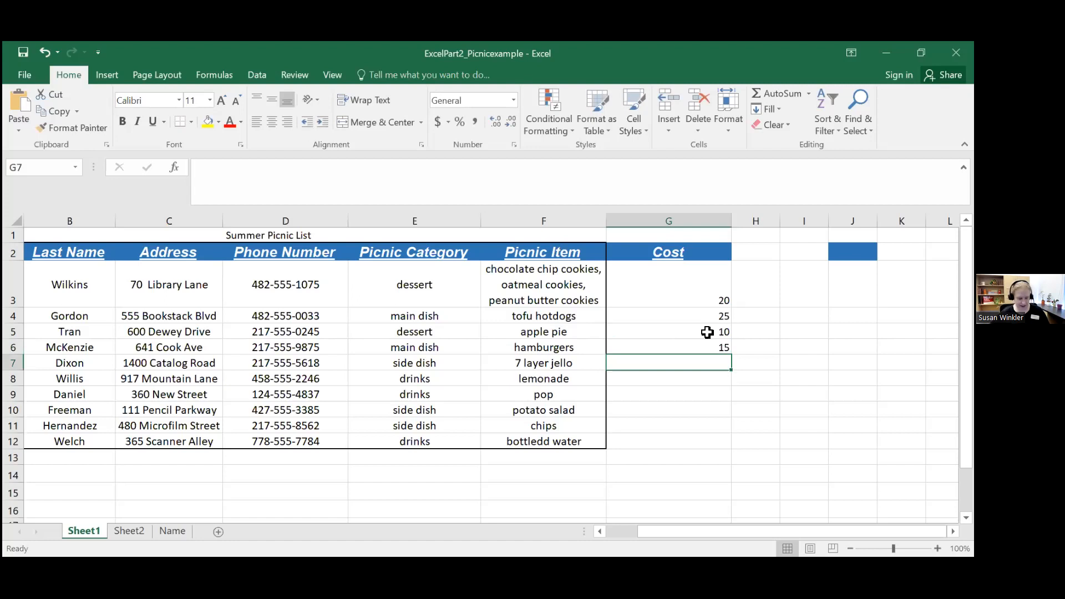
type("14.5")
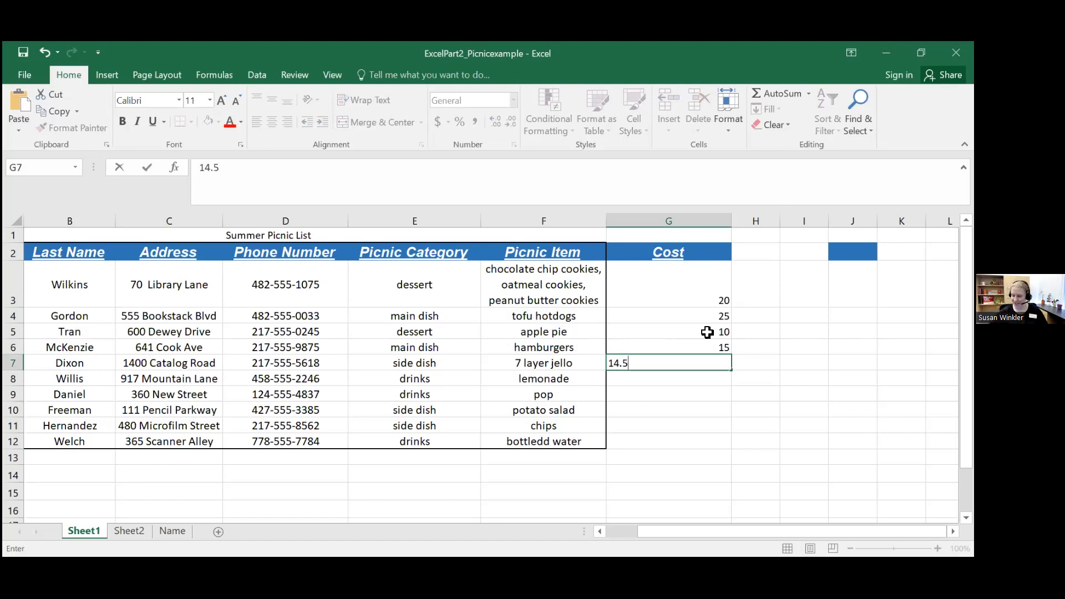
key("Return")
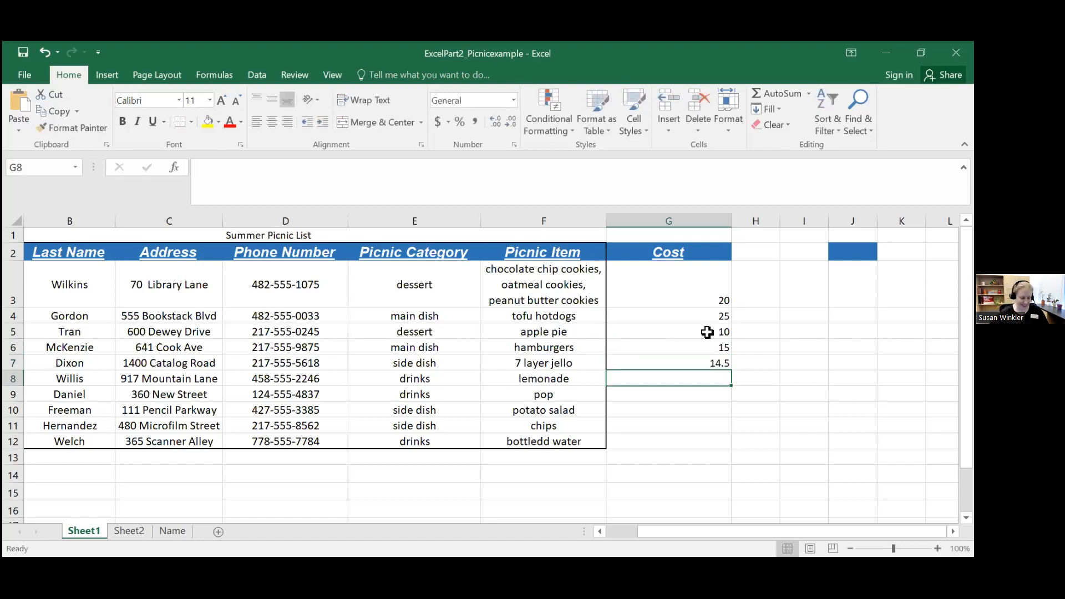
type("10")
key("Return")
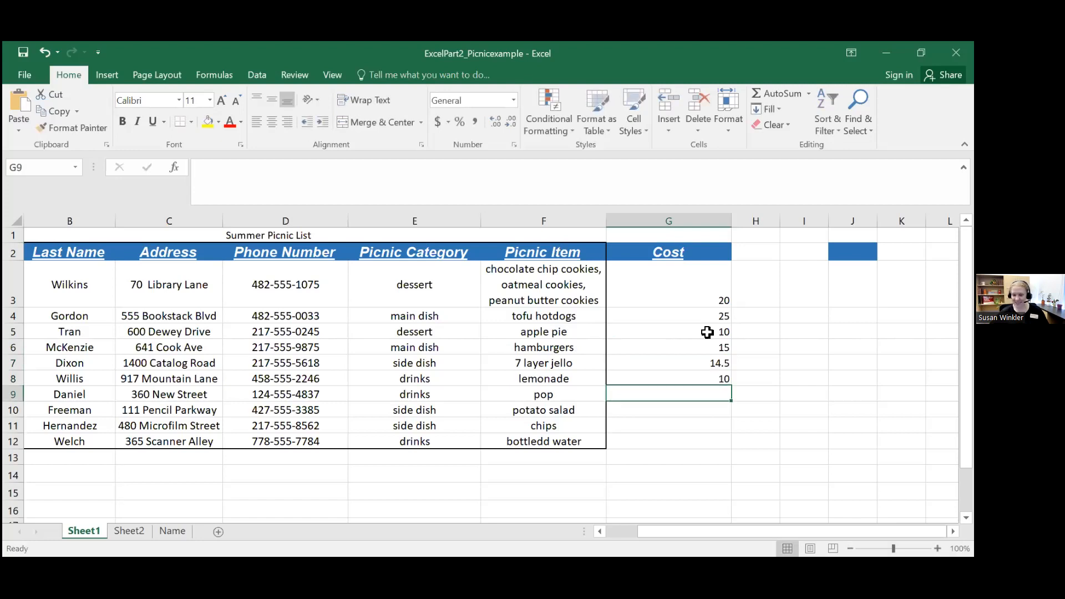
type("8.65")
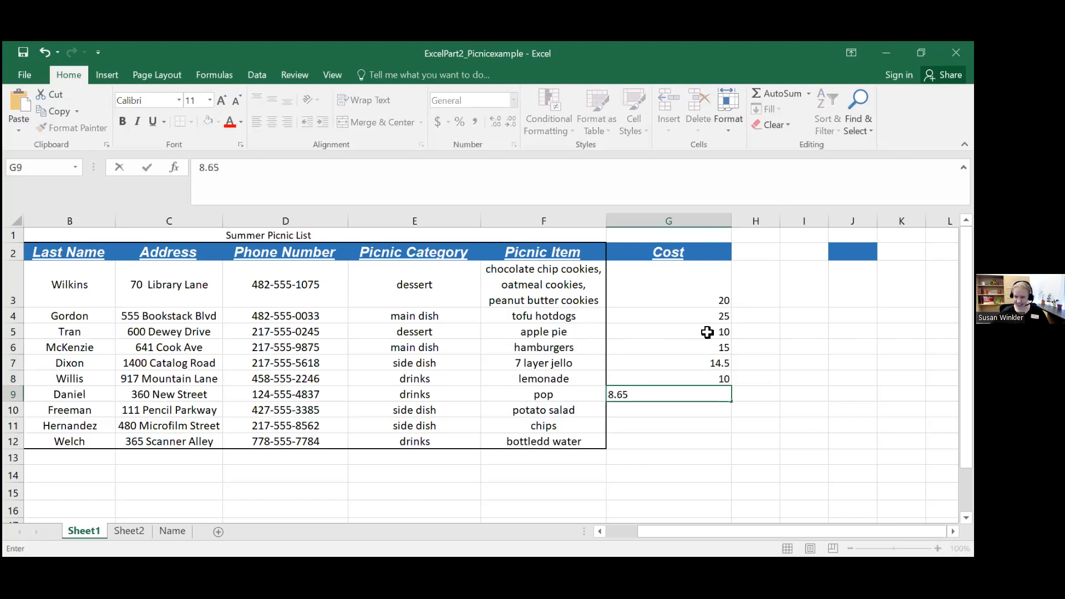
key("Return")
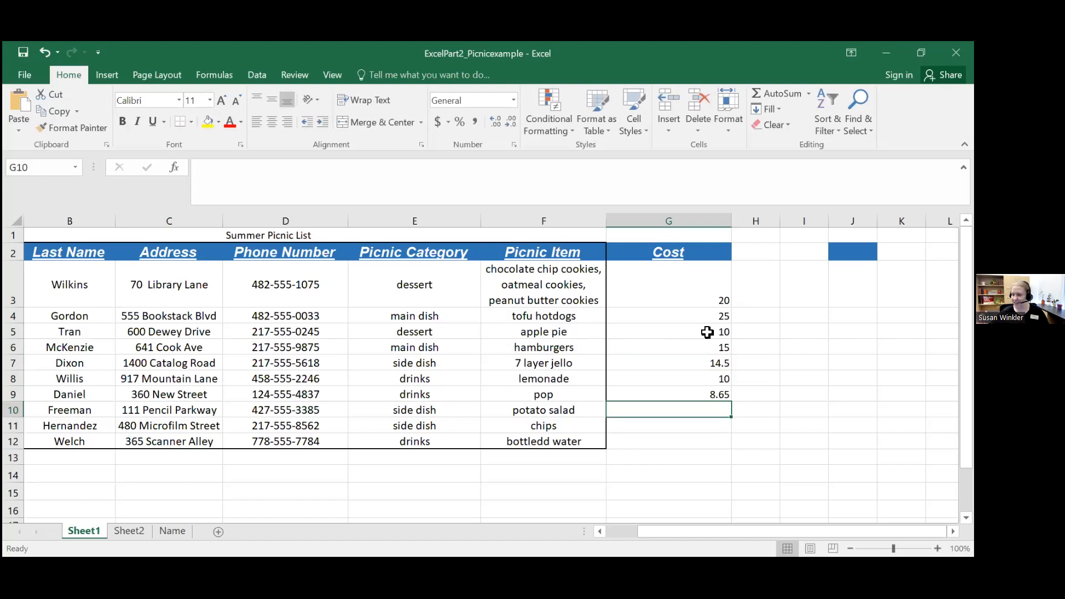
Step: Clear and re-enter the 7 layer jello cost in G7 as 14.5, and set the lemonade cost in G8 to 5
left_click(695, 392)
left_click(692, 362)
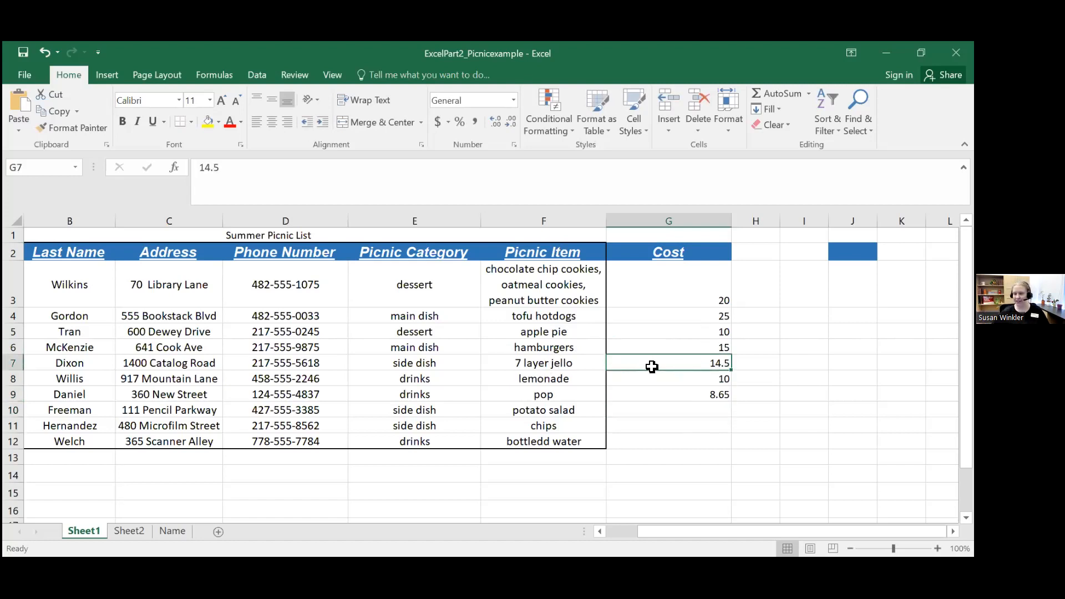
double_click(219, 172)
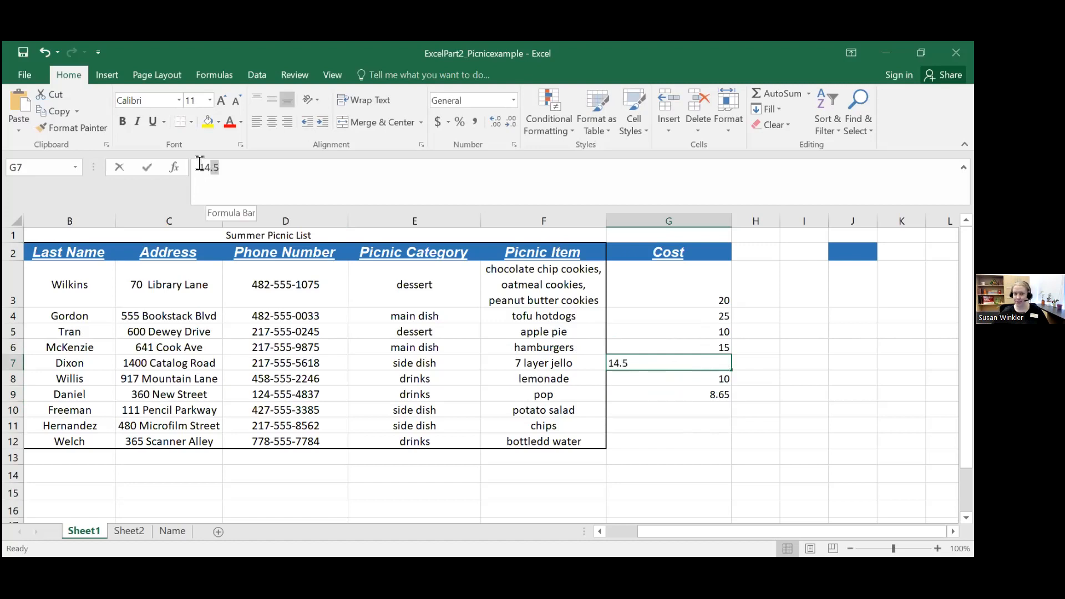
key("BackSpace")
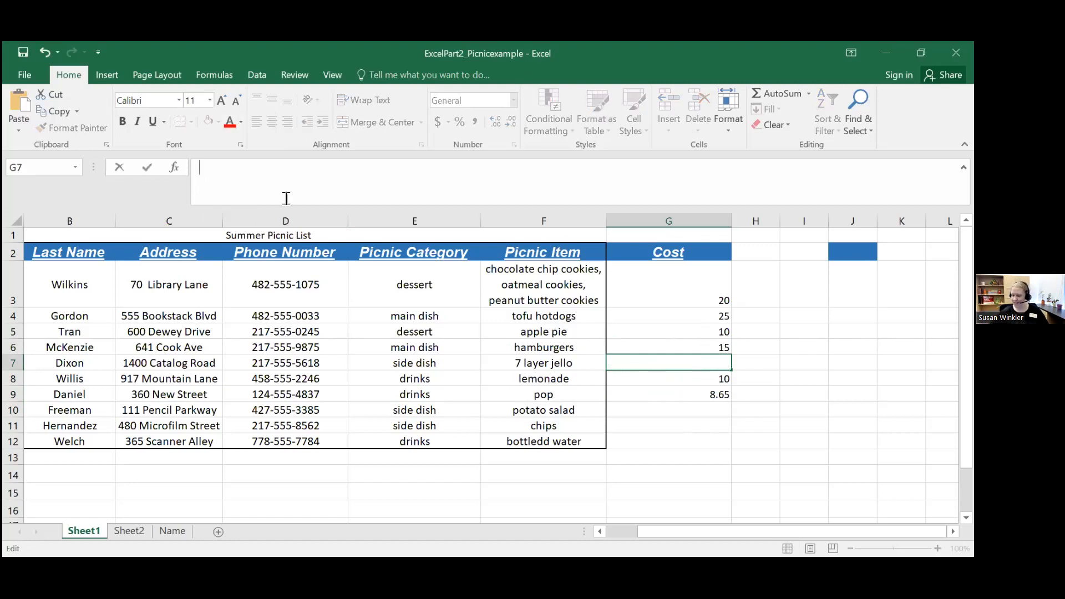
type("4")
key("BackSpace")
type("14")
key("Return")
type("5")
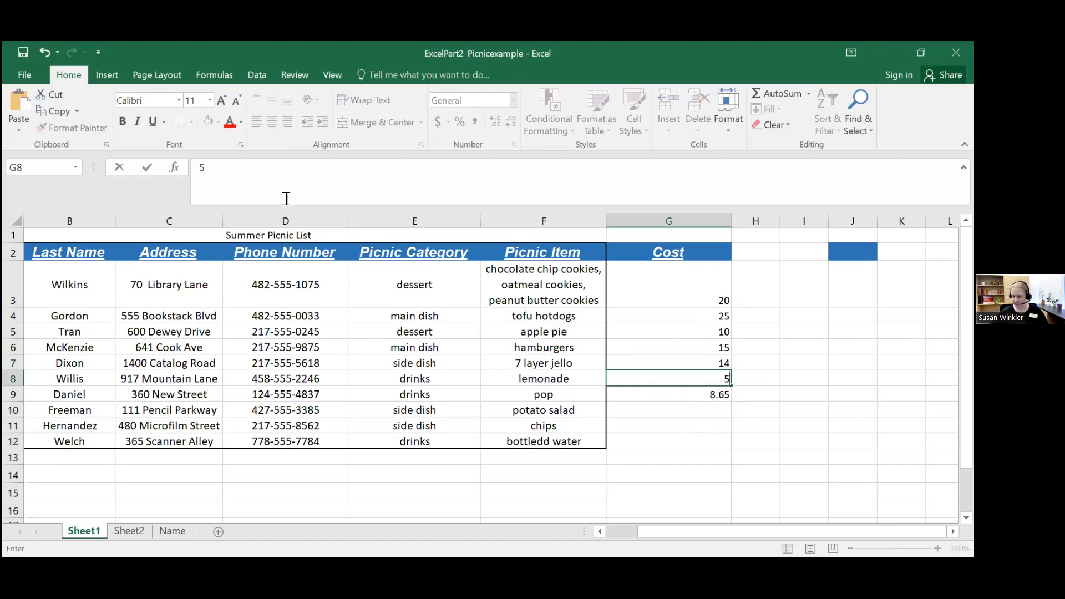
key("Up")
type("14.5")
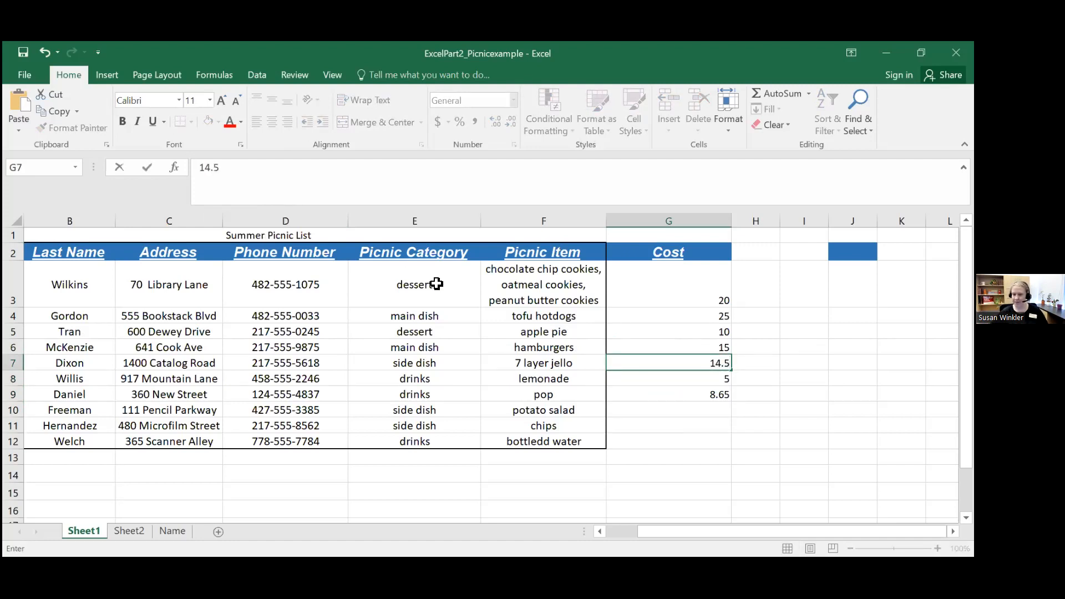
left_click(705, 395)
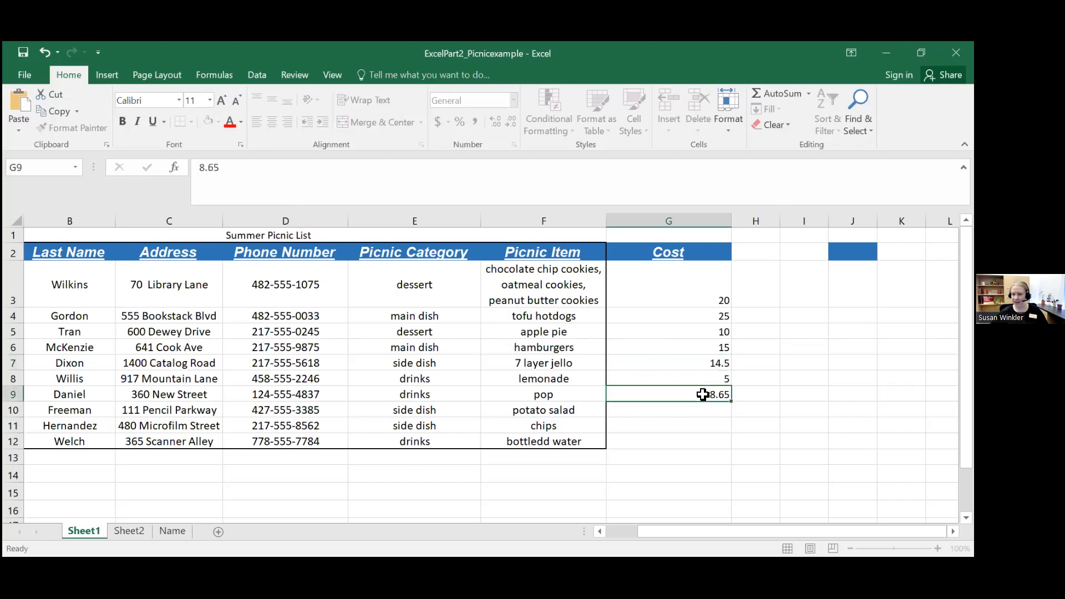
Step: Enter the costs 5, 16.25 and 9.99 in cells G10 to G12
left_click(706, 410)
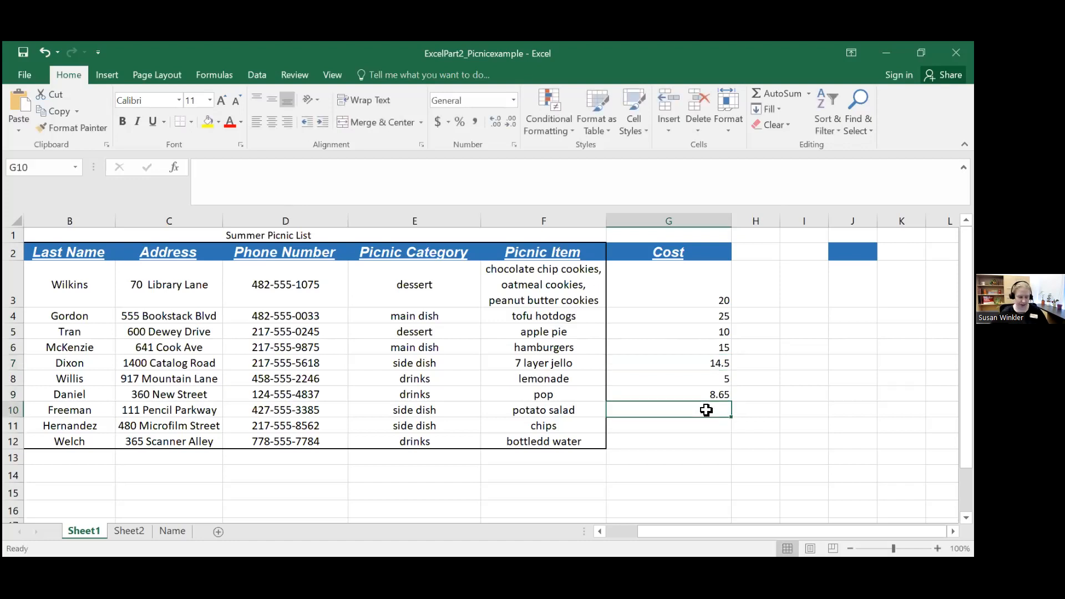
type("5")
key("Return")
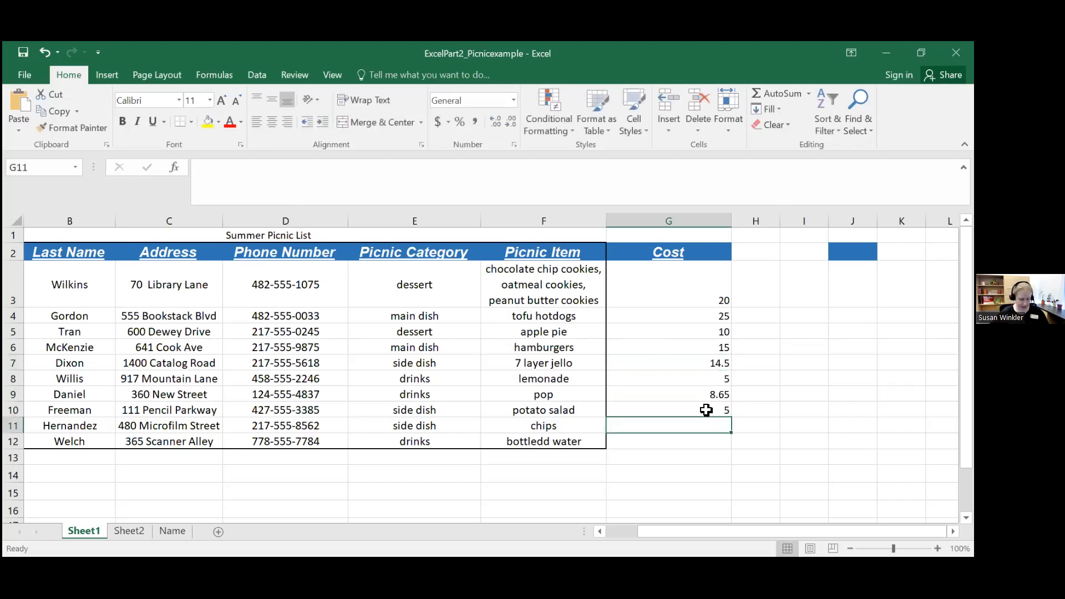
type("16.25")
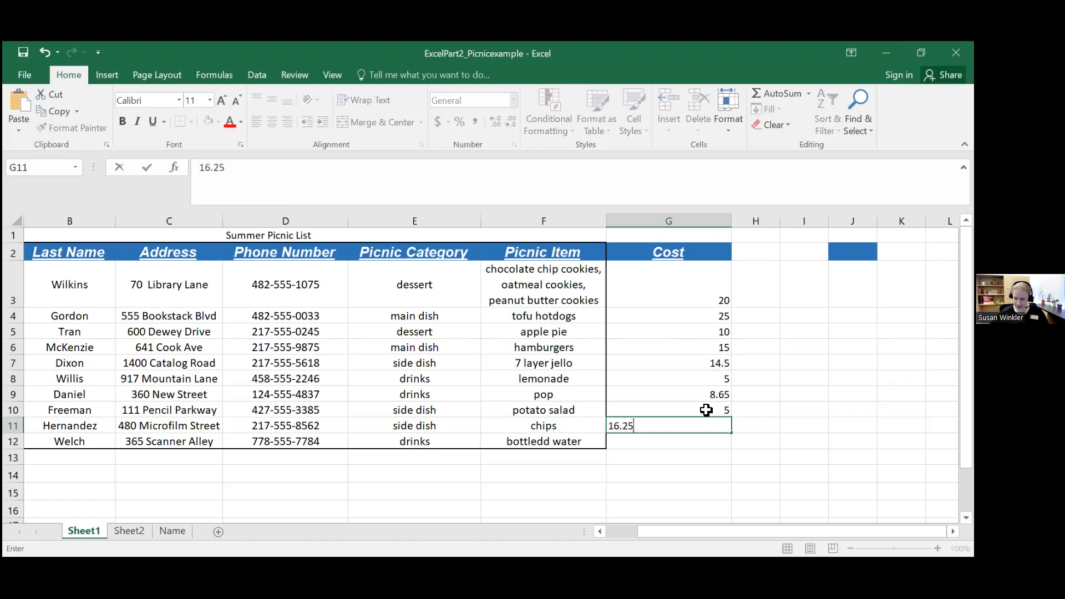
key("Return")
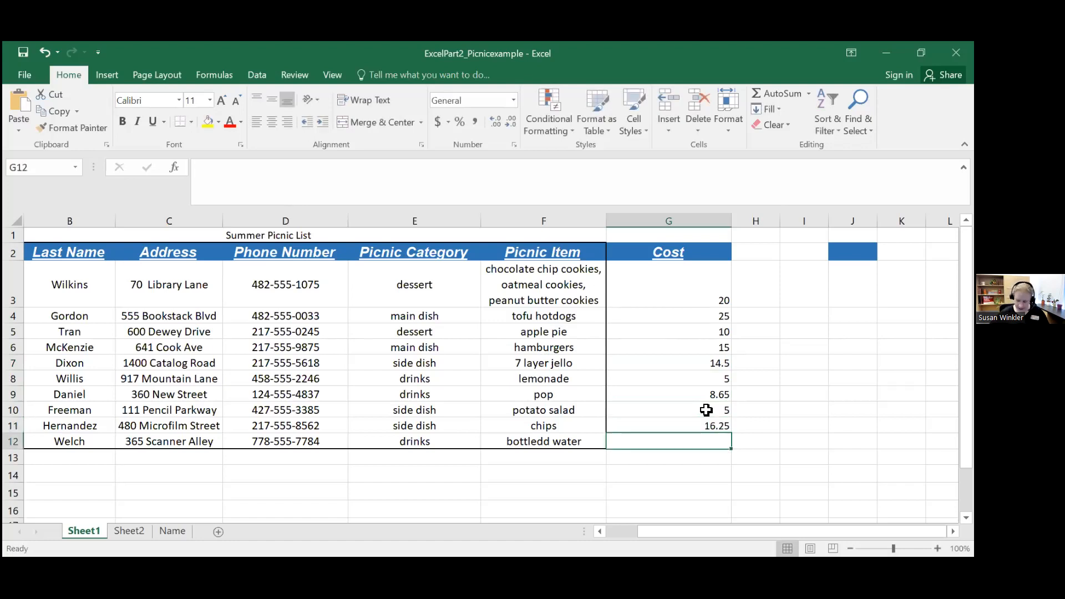
type("9.99")
key("Return")
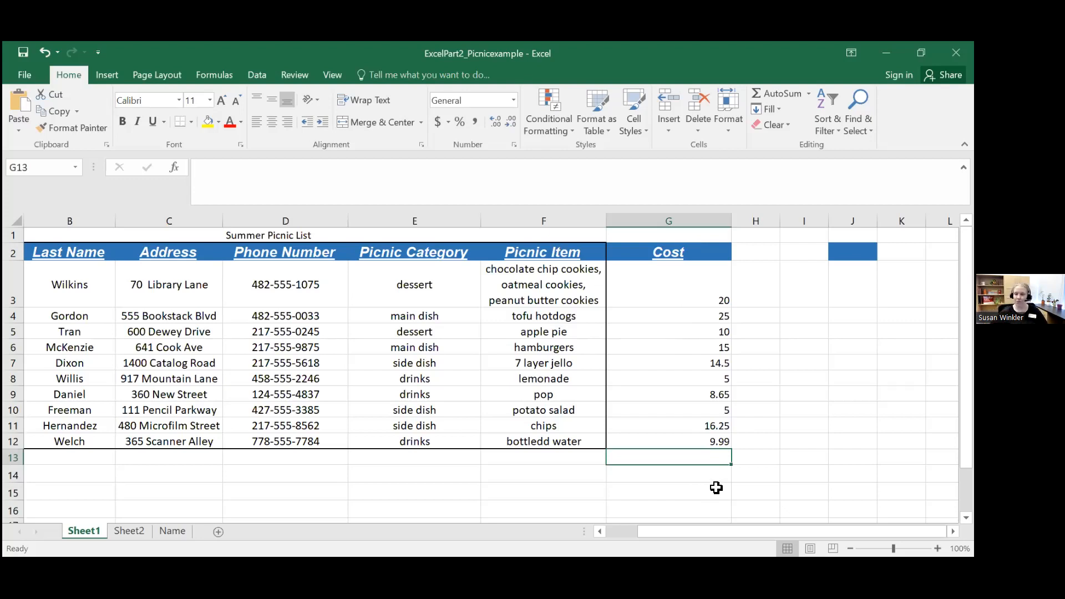
Step: Select the costs in G3:G12, look through the available number formats, and apply the Accounting number format with dollar signs
left_click(673, 282)
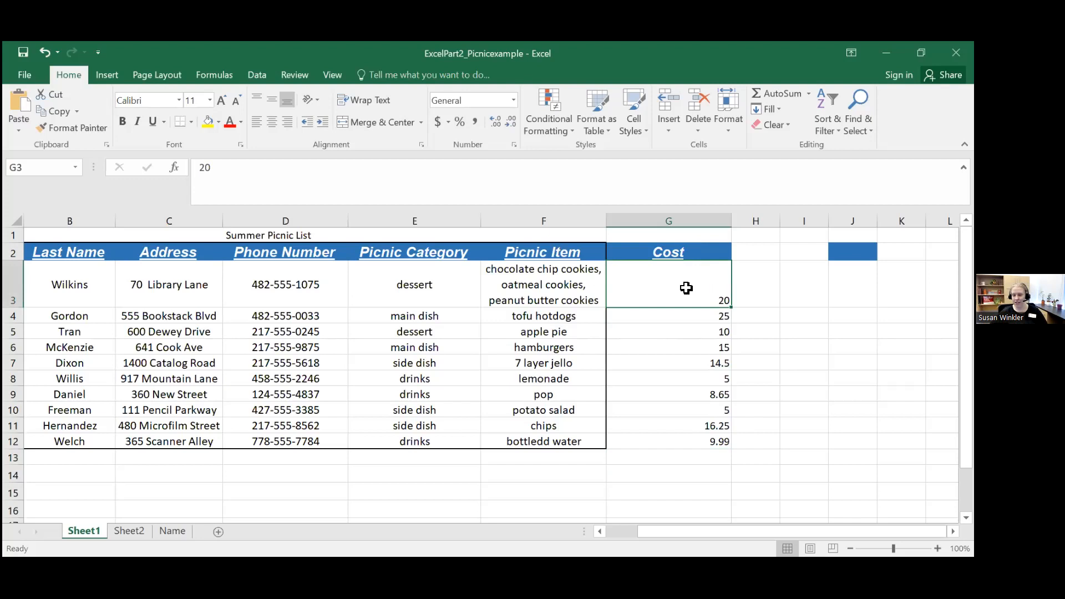
left_click_drag(685, 293, 677, 440)
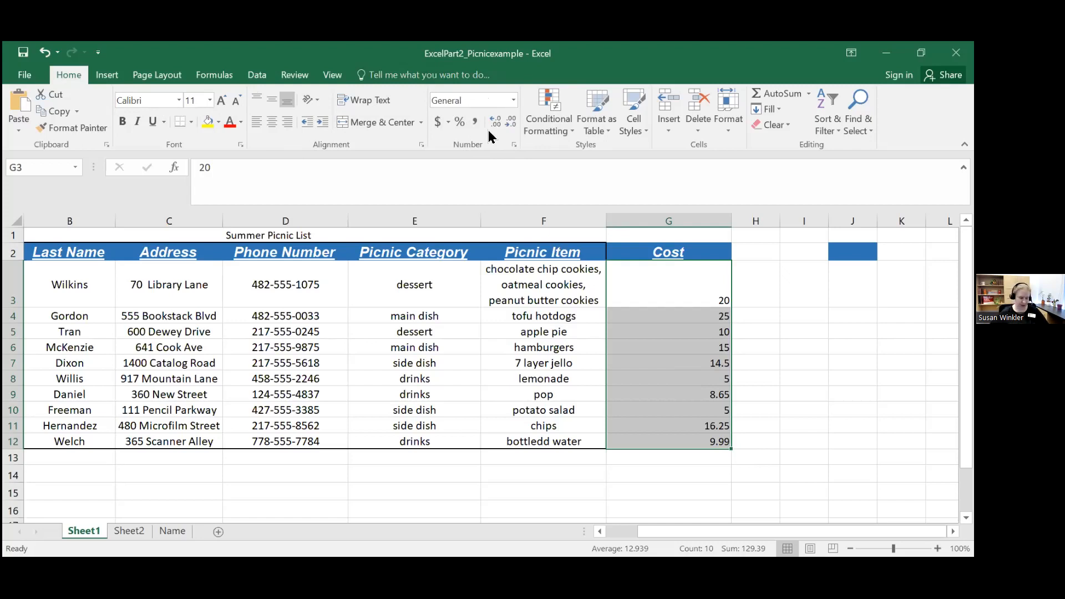
left_click(513, 101)
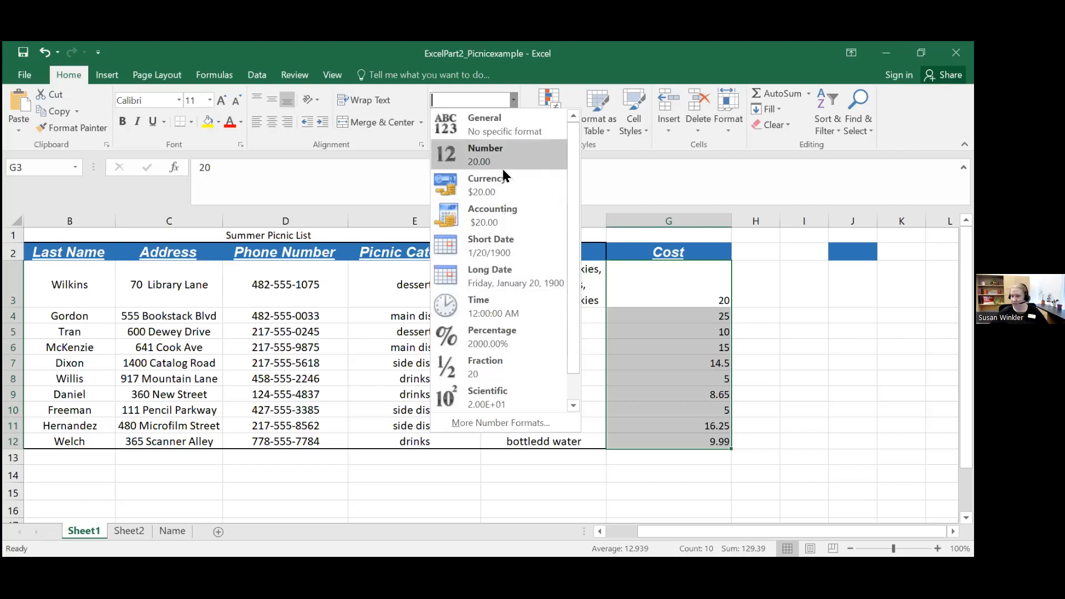
scroll(576, 217, "down", 1)
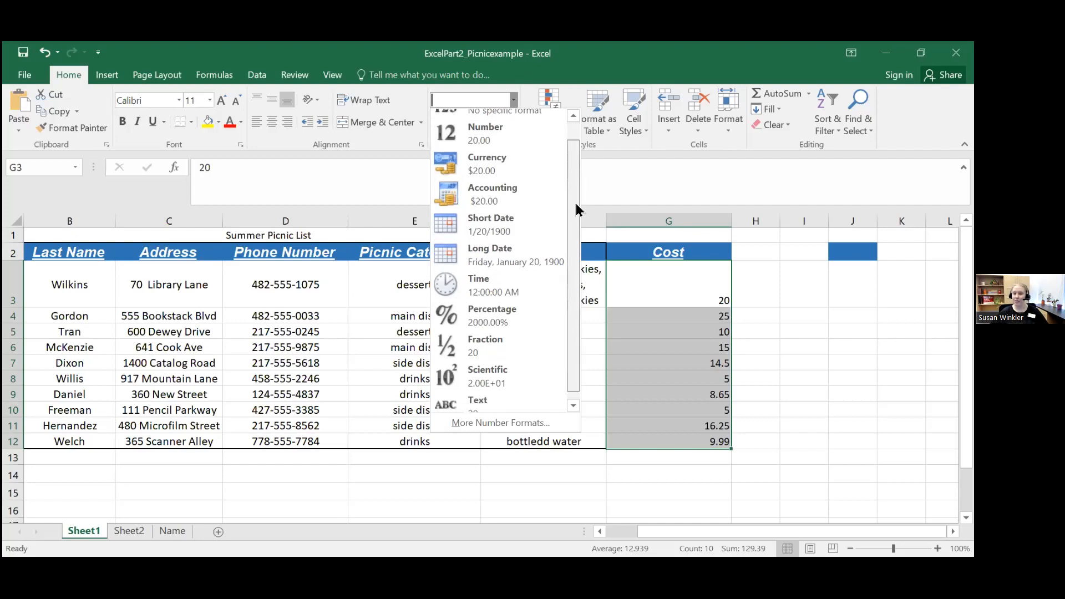
scroll(574, 211, "up", 1)
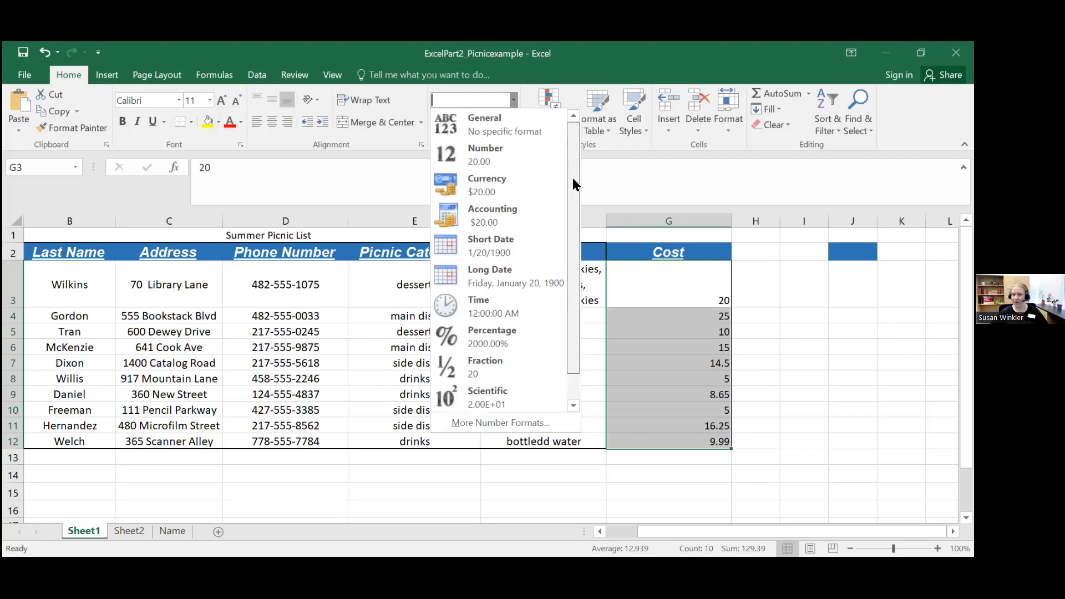
left_click(519, 122)
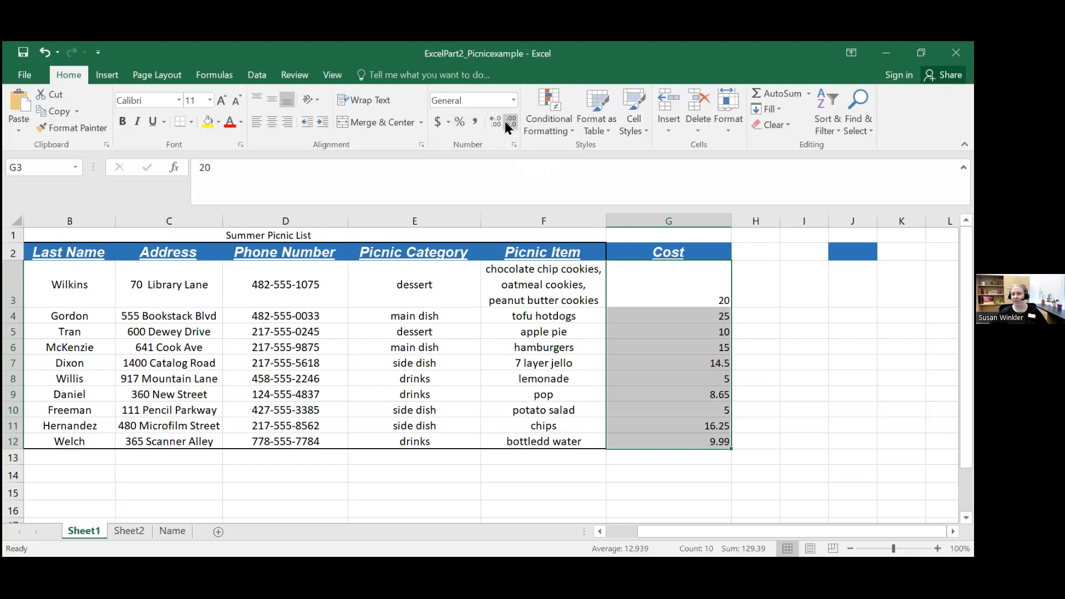
left_click(441, 124)
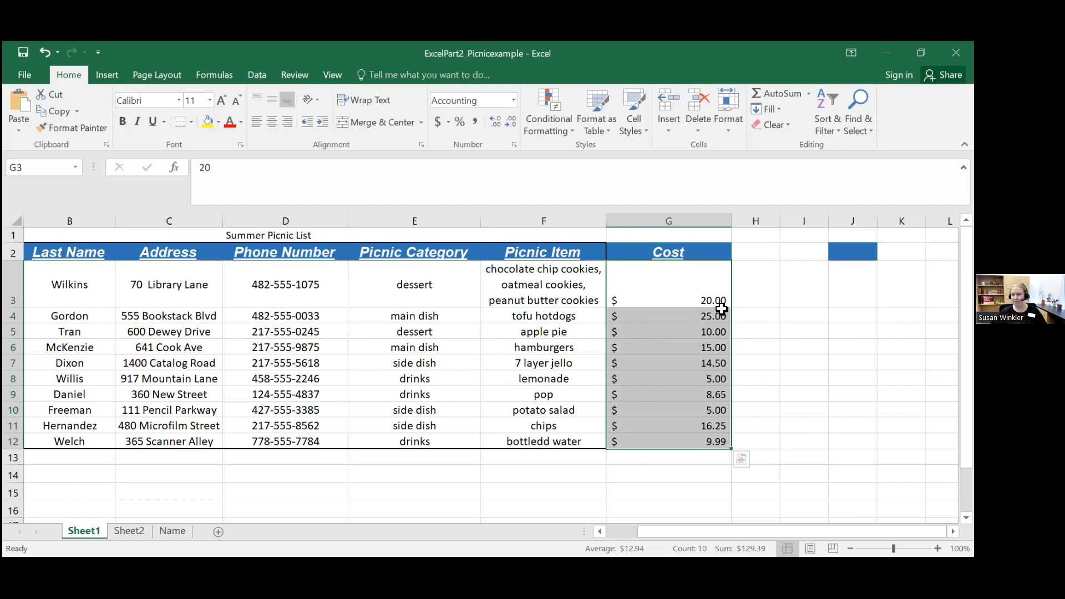
left_click(437, 123)
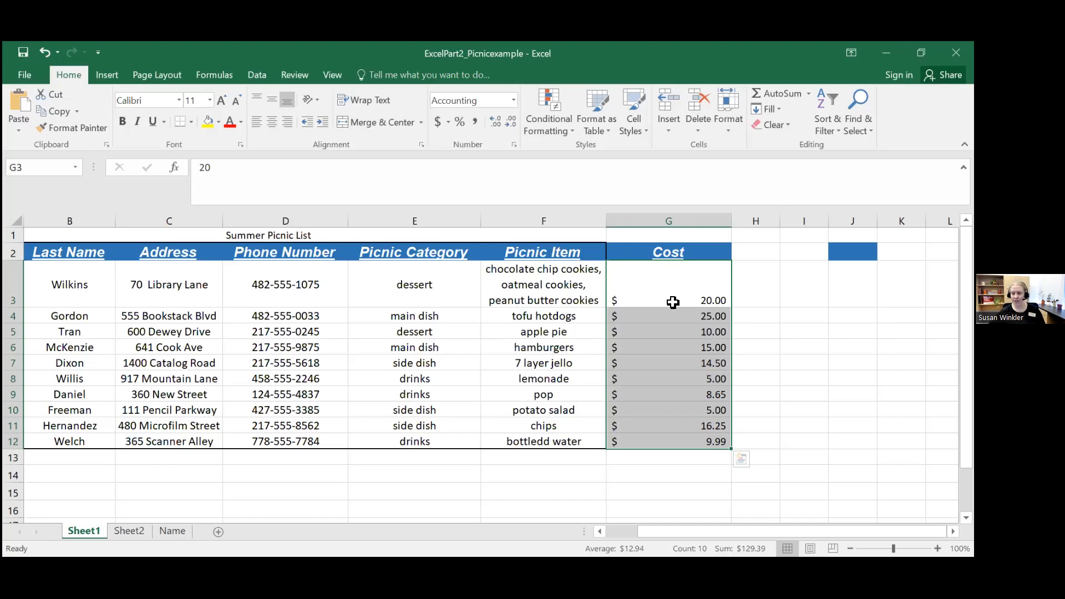
Step: Apply the Percent style to the costs in G3:G12 and enter 1/2 in cell I3
left_click(459, 122)
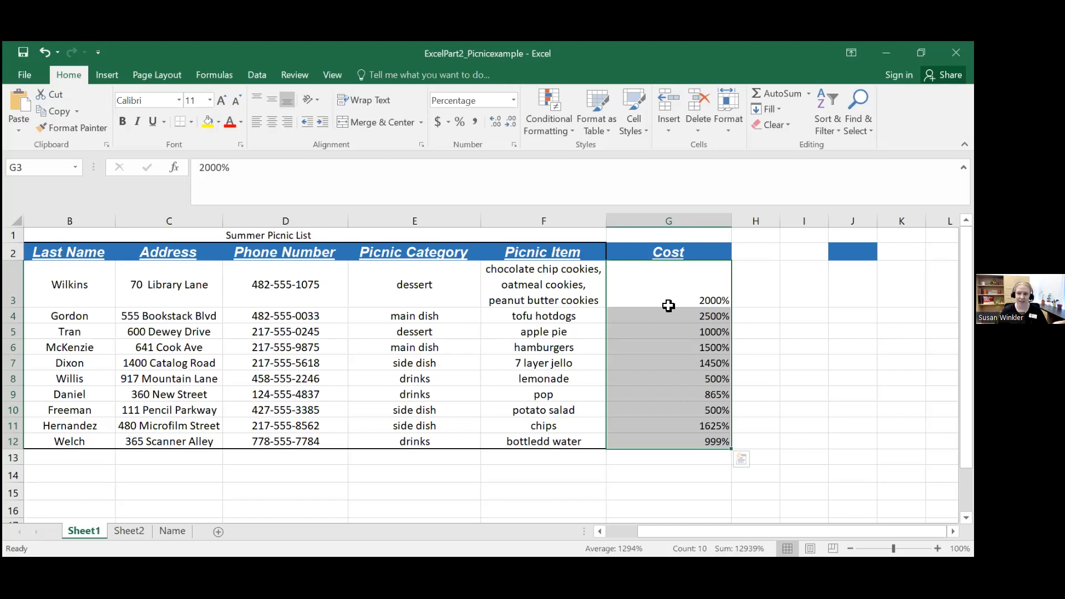
left_click(811, 277)
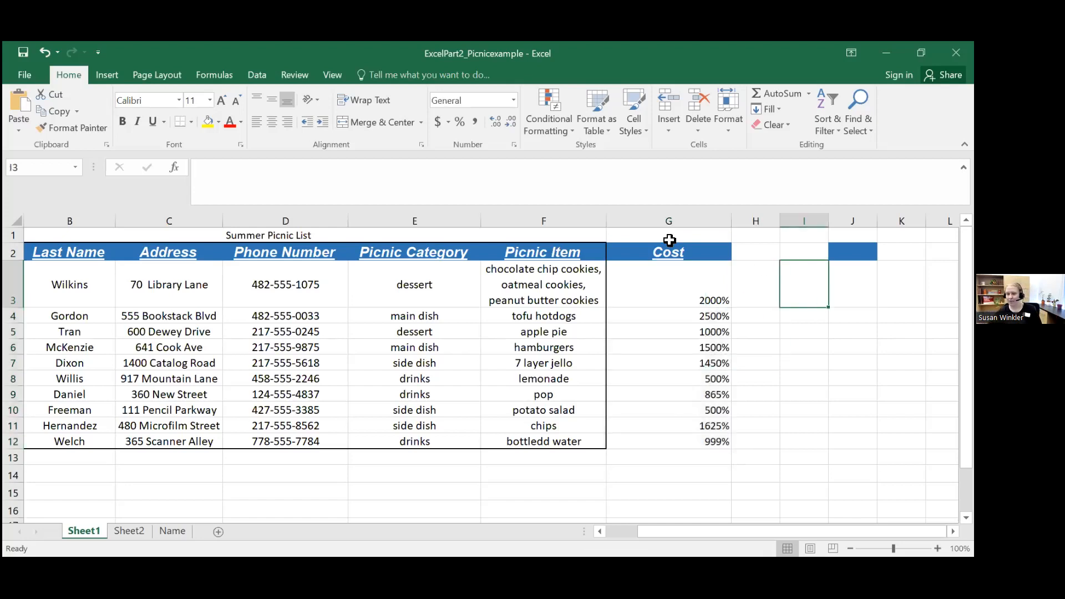
left_click(307, 182)
type("1/2")
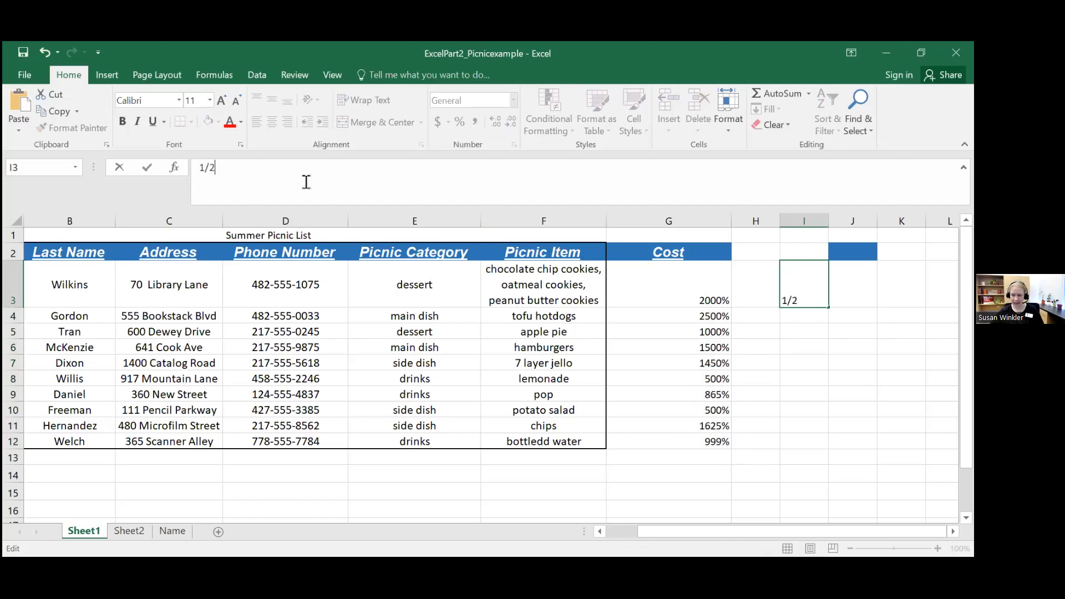
key("Return")
left_click(825, 281)
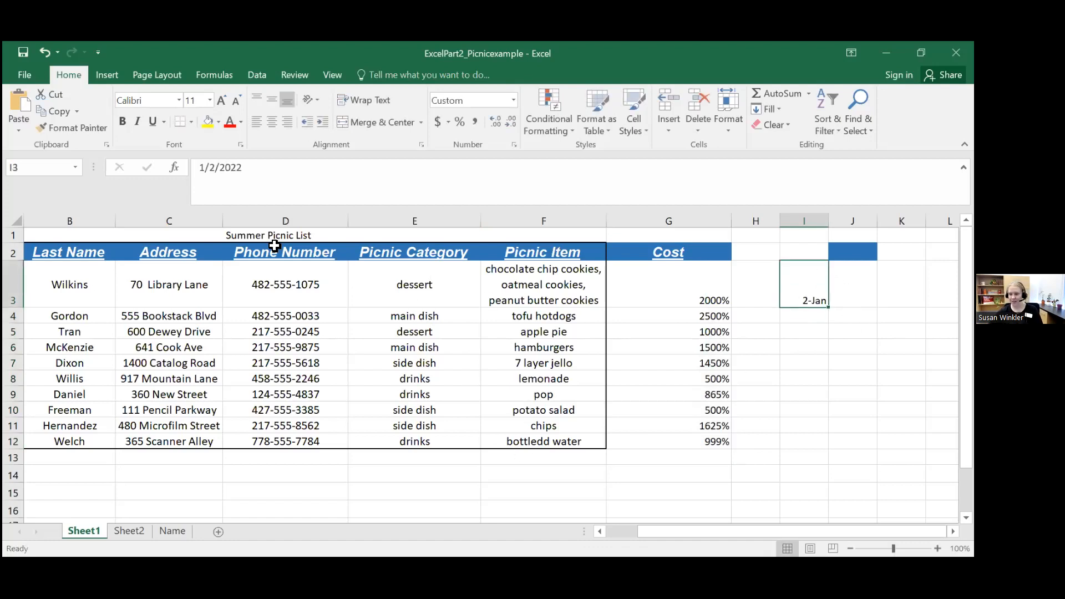
Step: Replace the entry in cell I3 with 50
left_click_drag(243, 169, 200, 166)
key("BackSpace")
type(".5")
key("BackSpace")
key("BackSpace")
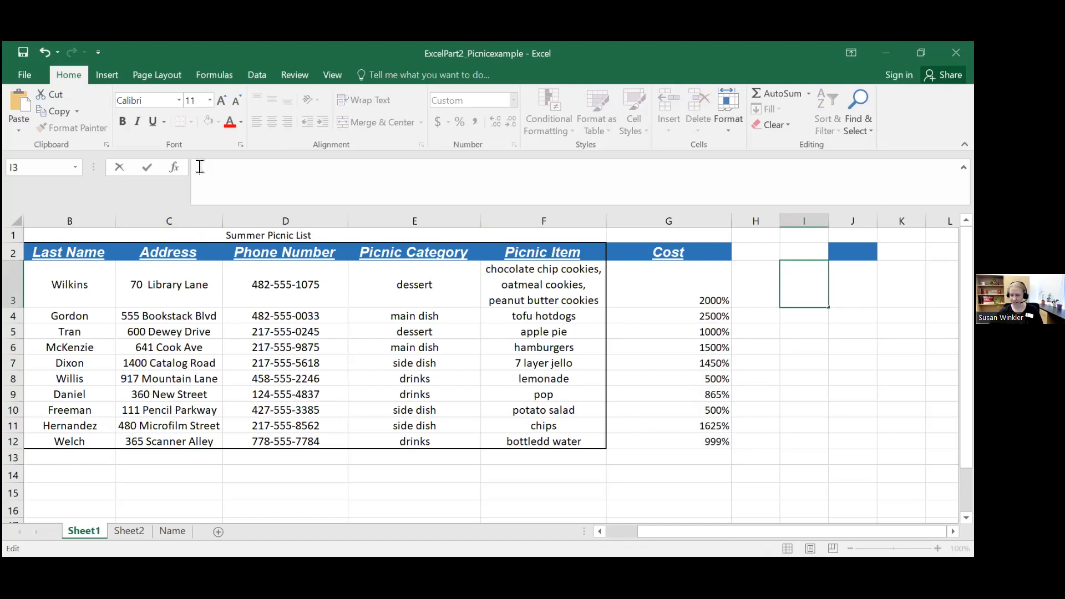
type("50")
key("Return")
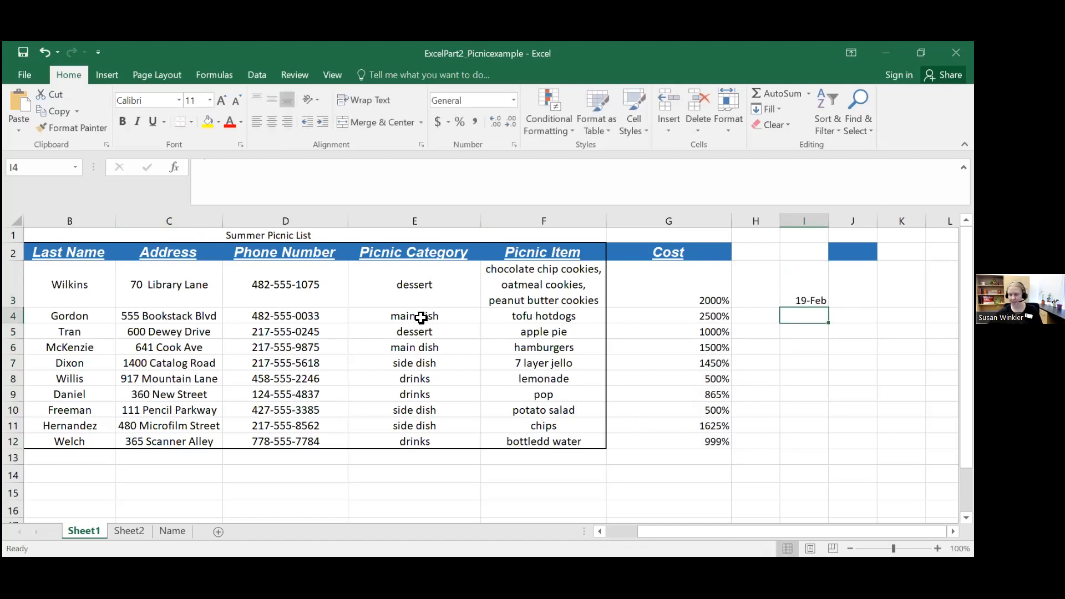
Step: Format cell I3 as a percentage, enter .5 in it, and delete its contents
left_click(809, 279)
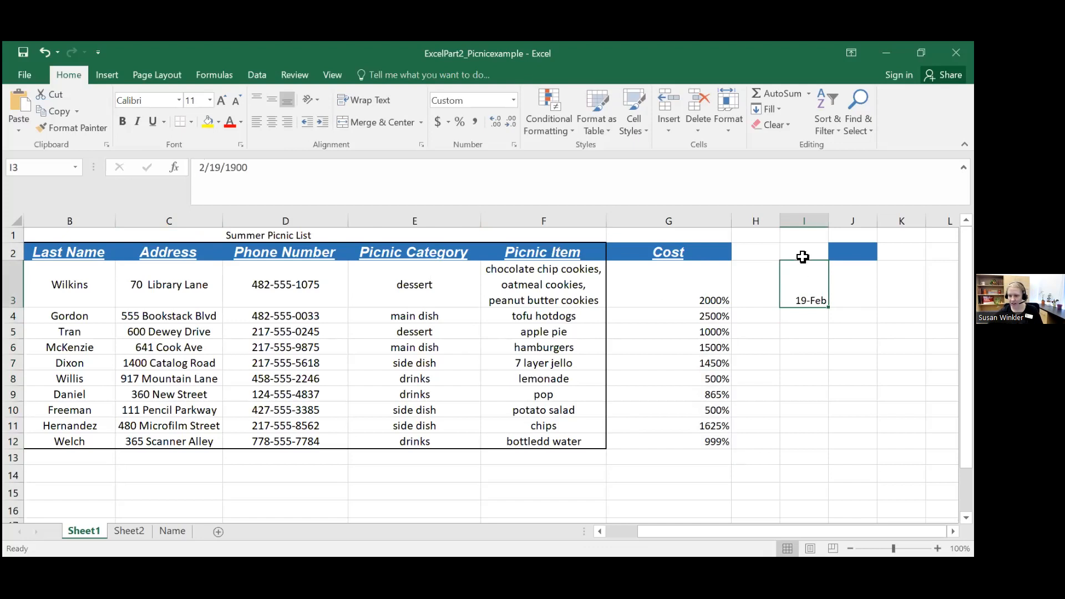
left_click(459, 121)
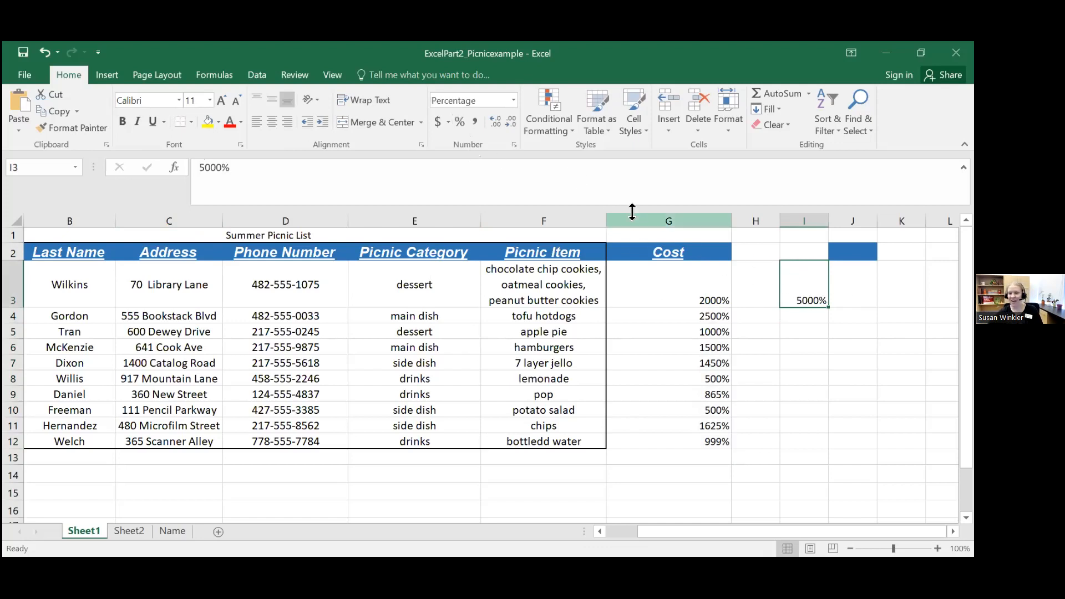
type("50")
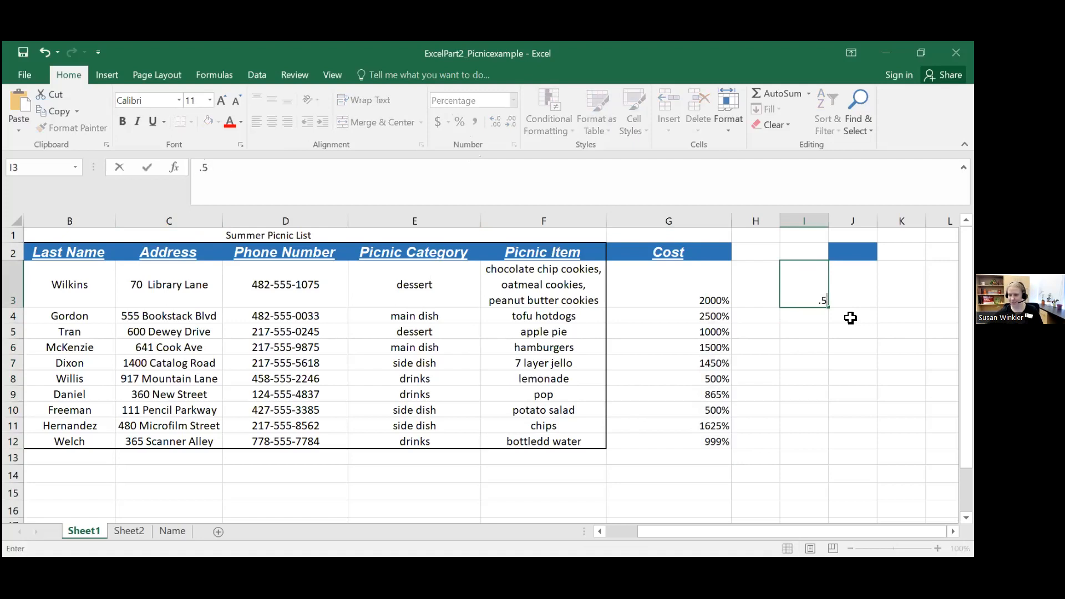
key("Return")
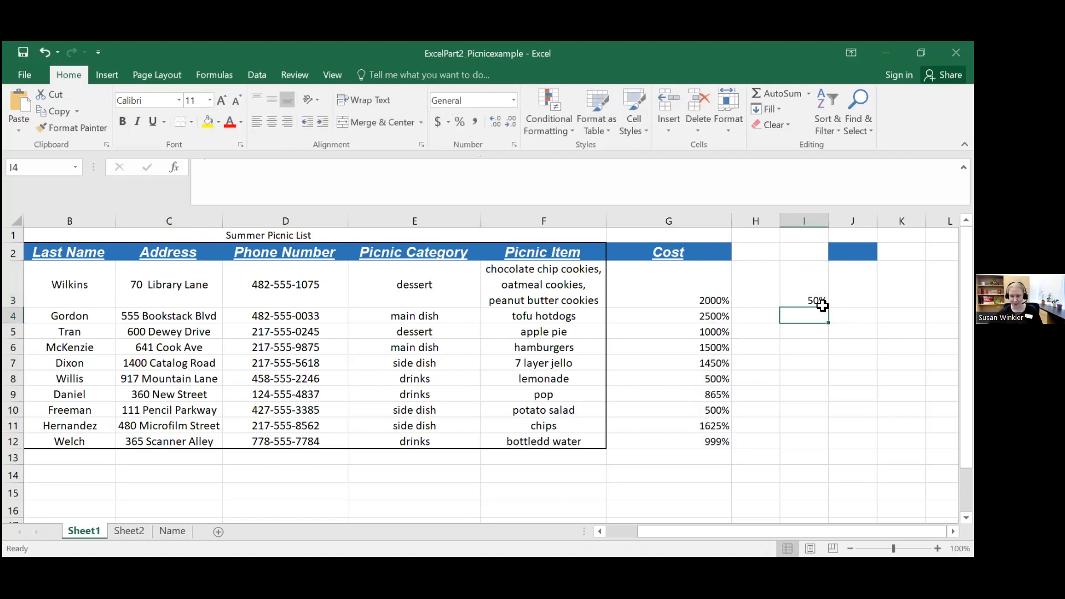
left_click(799, 281)
key("Delete")
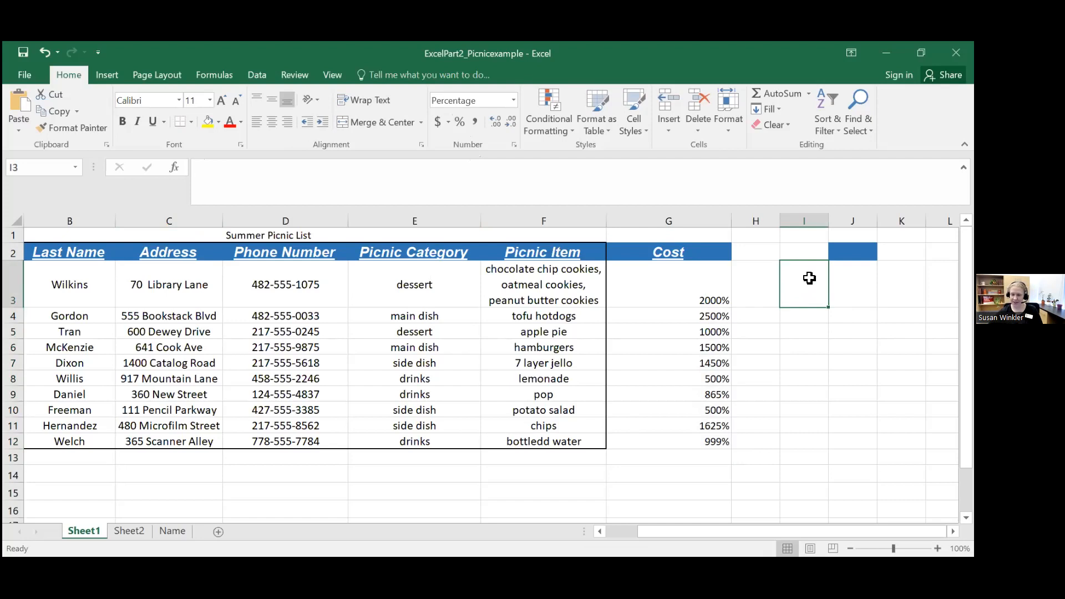
Step: Enter 1500.00 in the percentage-formatted cost cell G3
left_click_drag(697, 288, 704, 440)
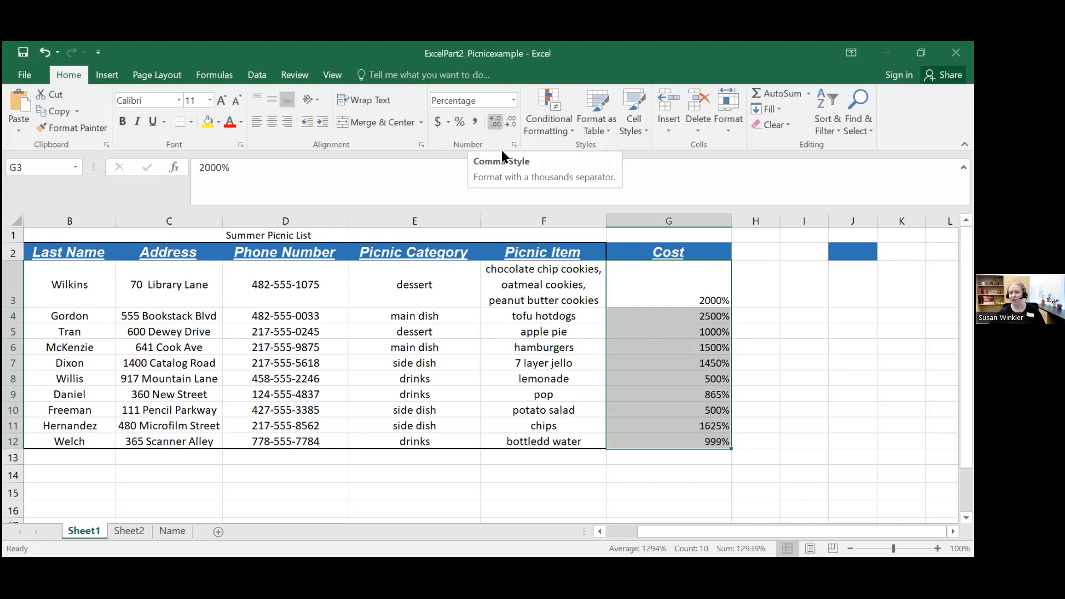
left_click_drag(641, 284, 661, 283)
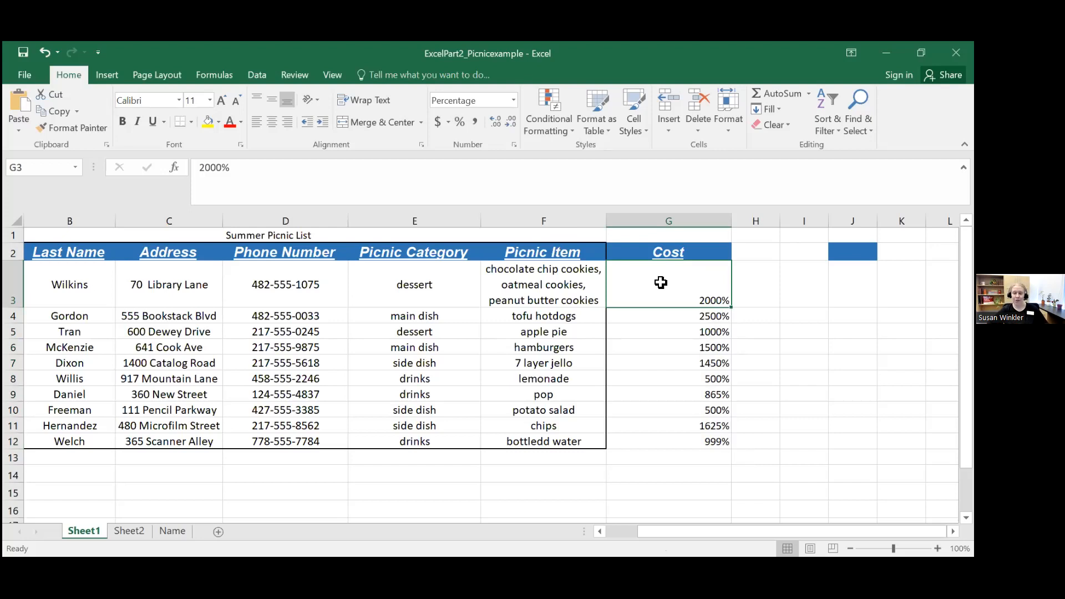
type("1500")
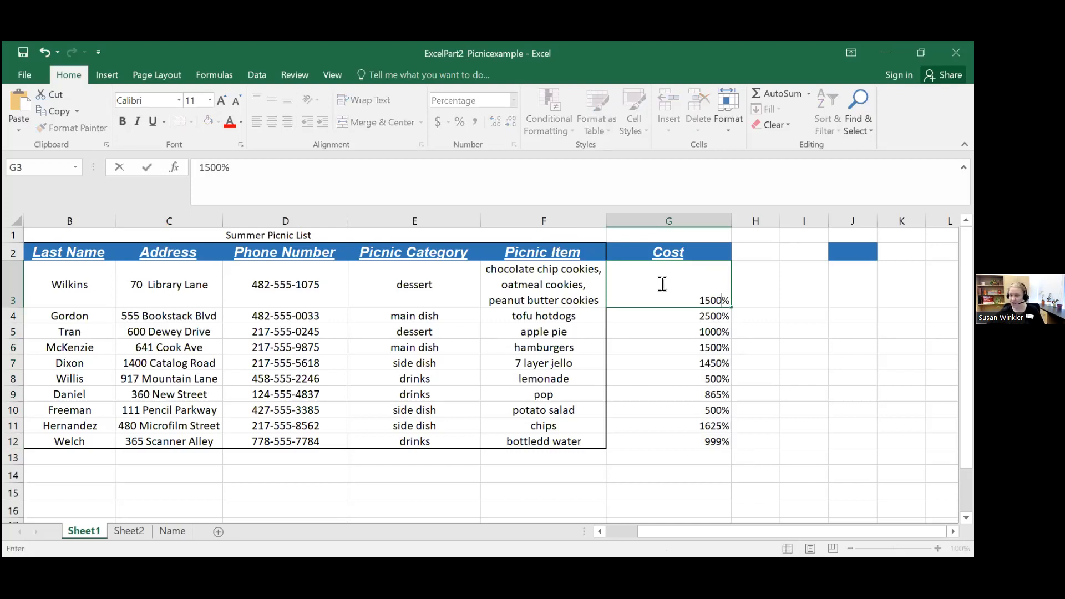
type(".00")
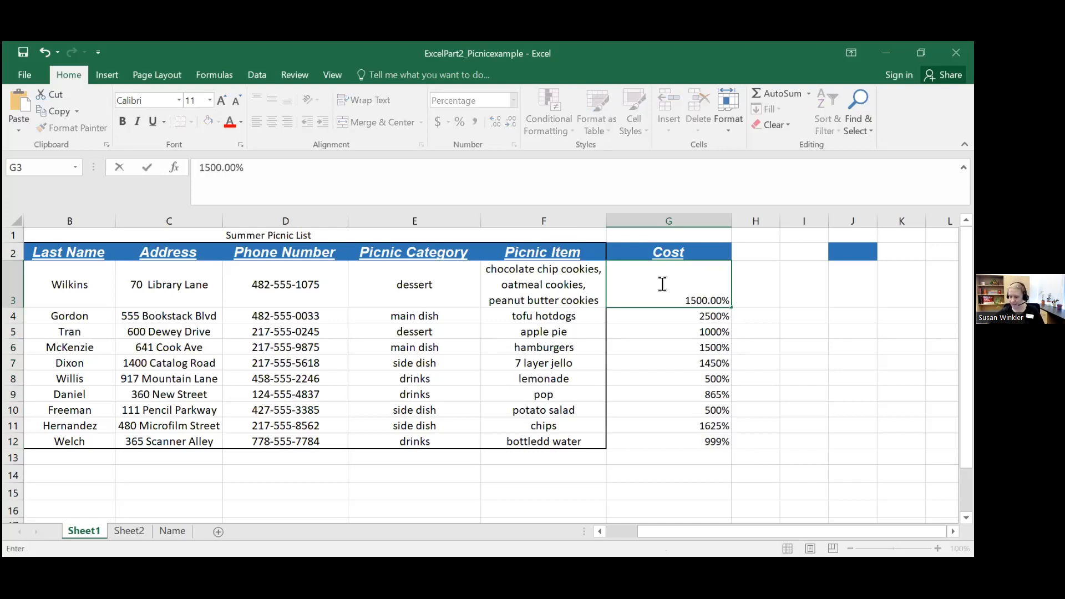
key("Return")
Step: Apply the Comma style to cell G3 and enter 1500.00 in it
left_click(701, 282)
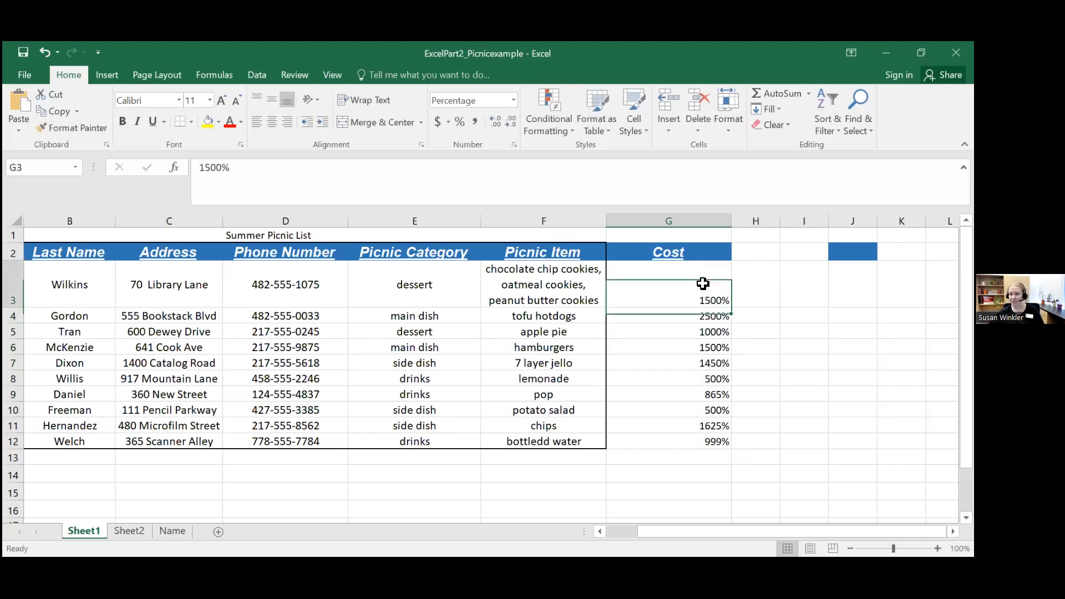
left_click(475, 121)
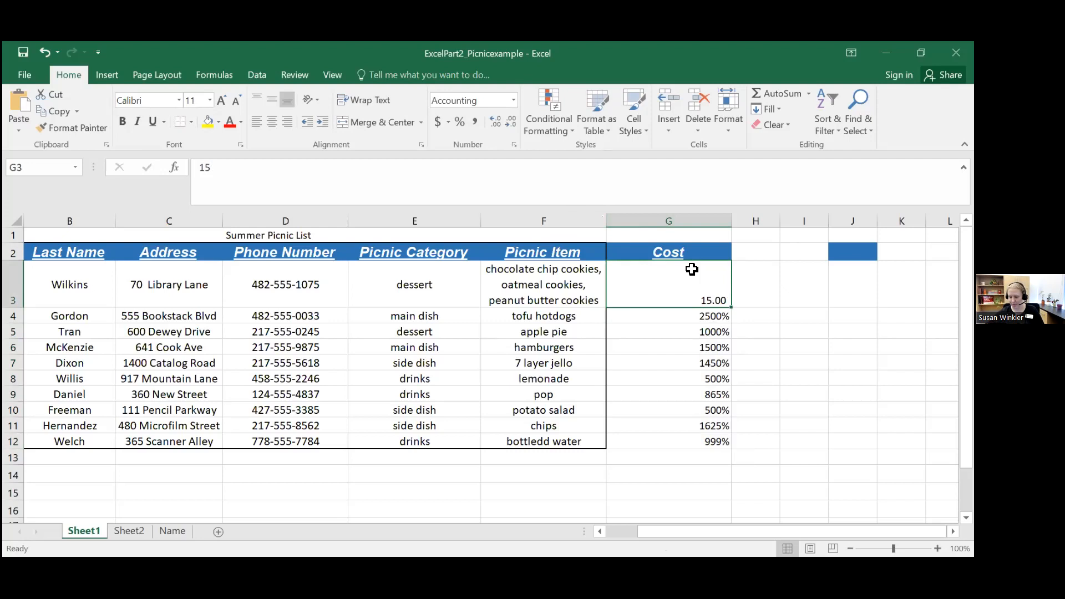
type("1500.00")
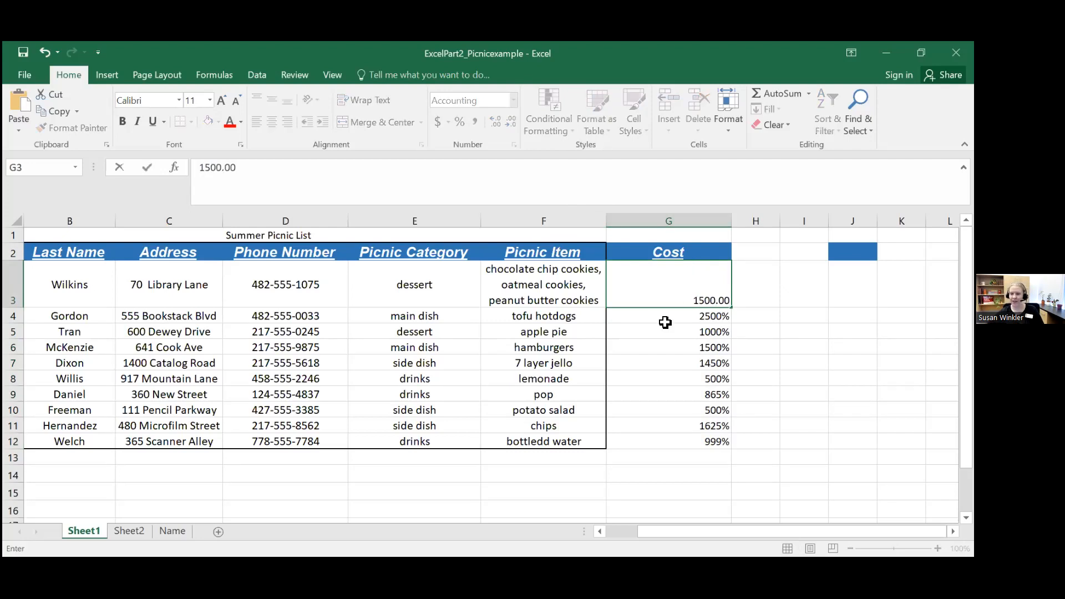
key("Return")
left_click(661, 280)
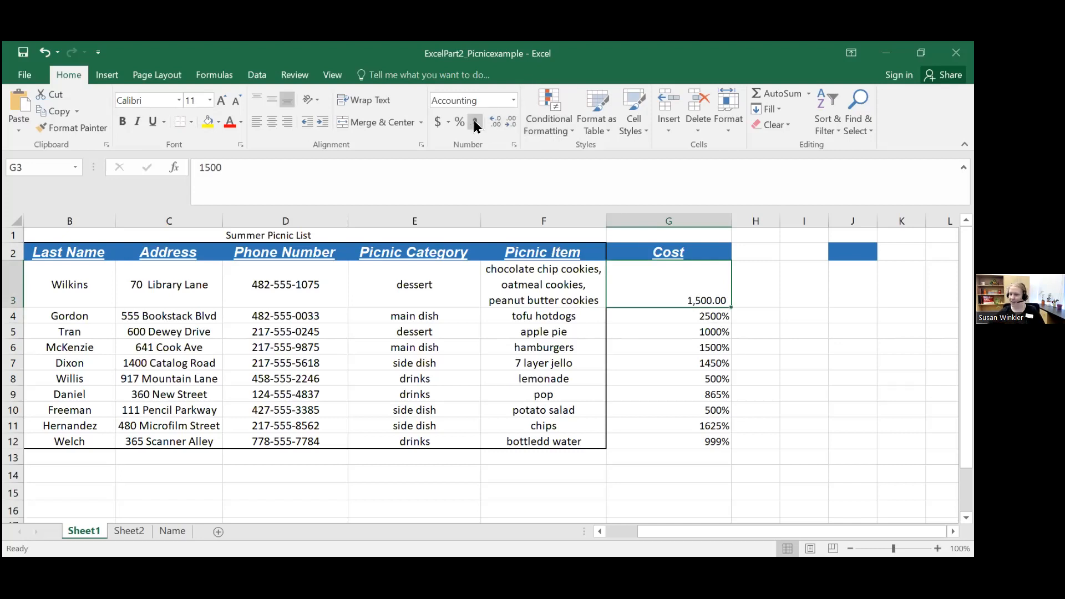
Step: Set the cost in G3 to 20 and apply the Accounting dollar format to G4:G12
left_click_drag(661, 285, 670, 445)
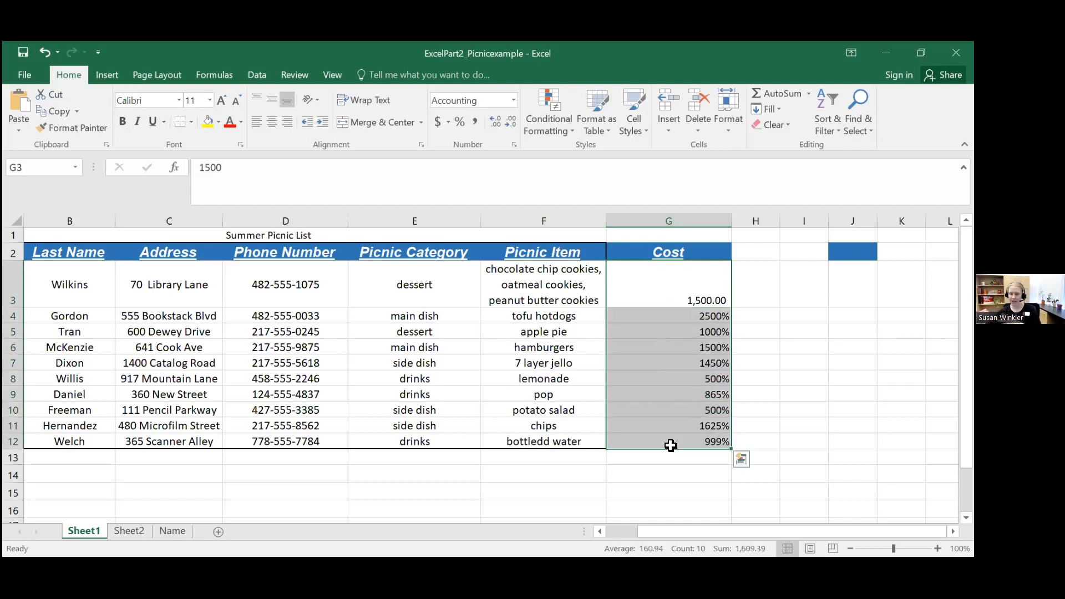
left_click(685, 300)
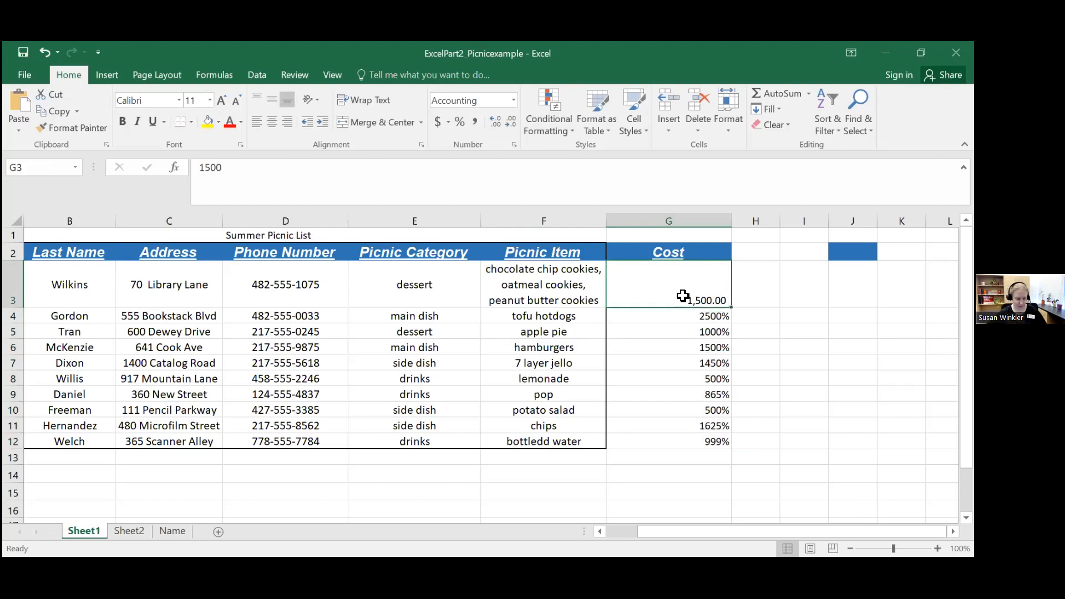
type("20")
key("Return")
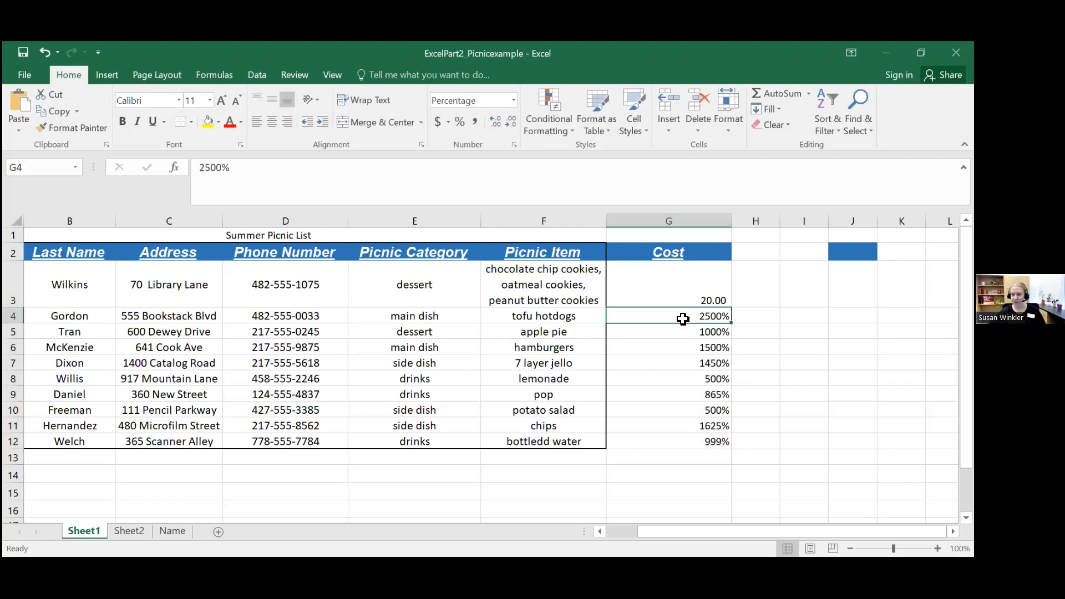
left_click_drag(680, 315, 677, 436)
left_click(438, 122)
Step: Try the Euro accounting format on cell G3 and return the cell to the dollar format
left_click(661, 274)
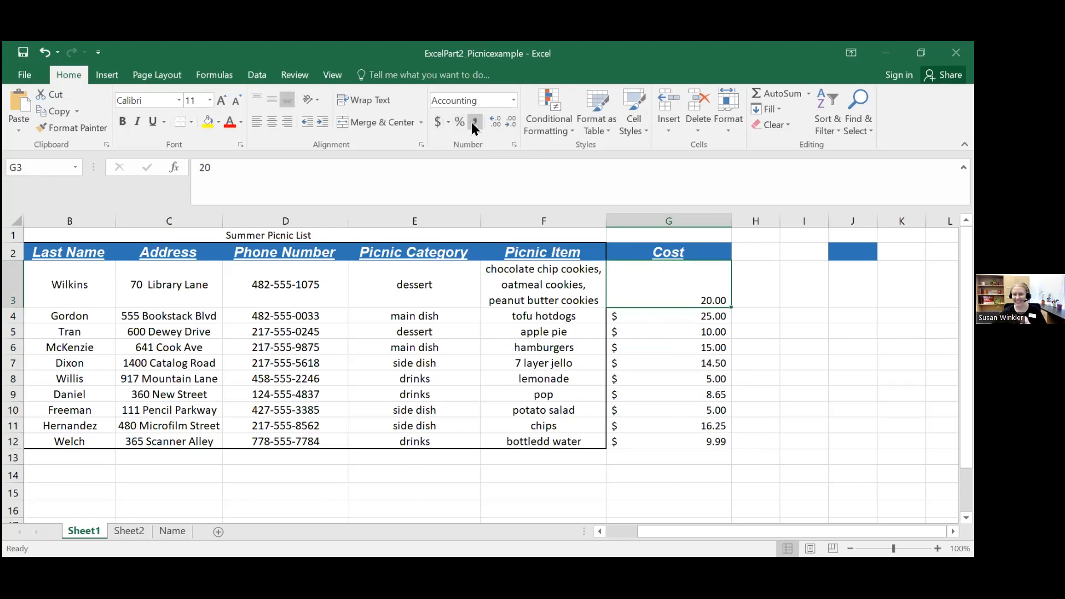
left_click(448, 124)
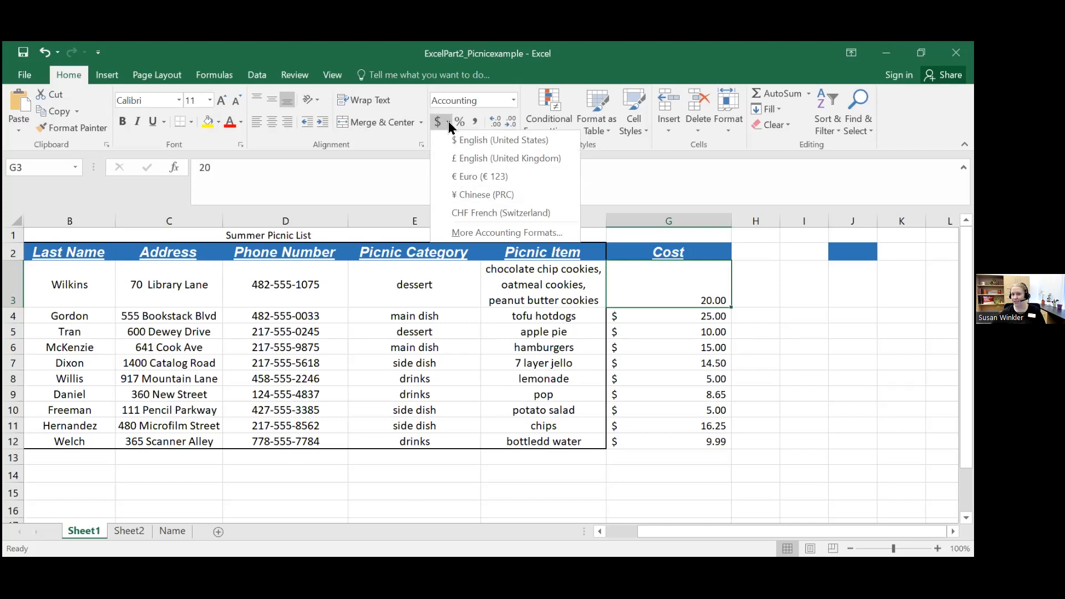
left_click(476, 176)
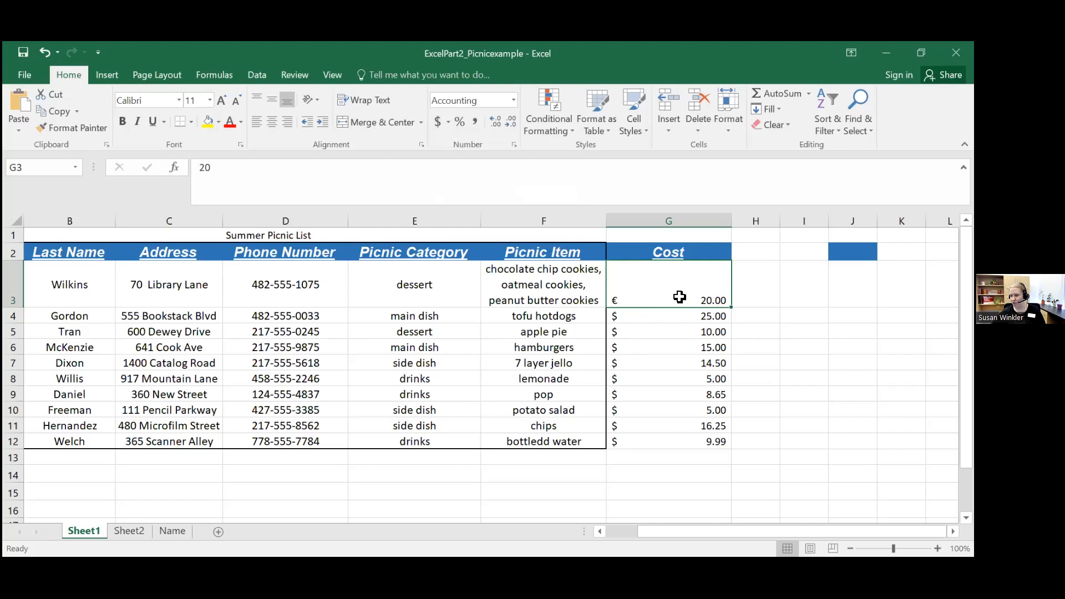
left_click(683, 344)
left_click(672, 287)
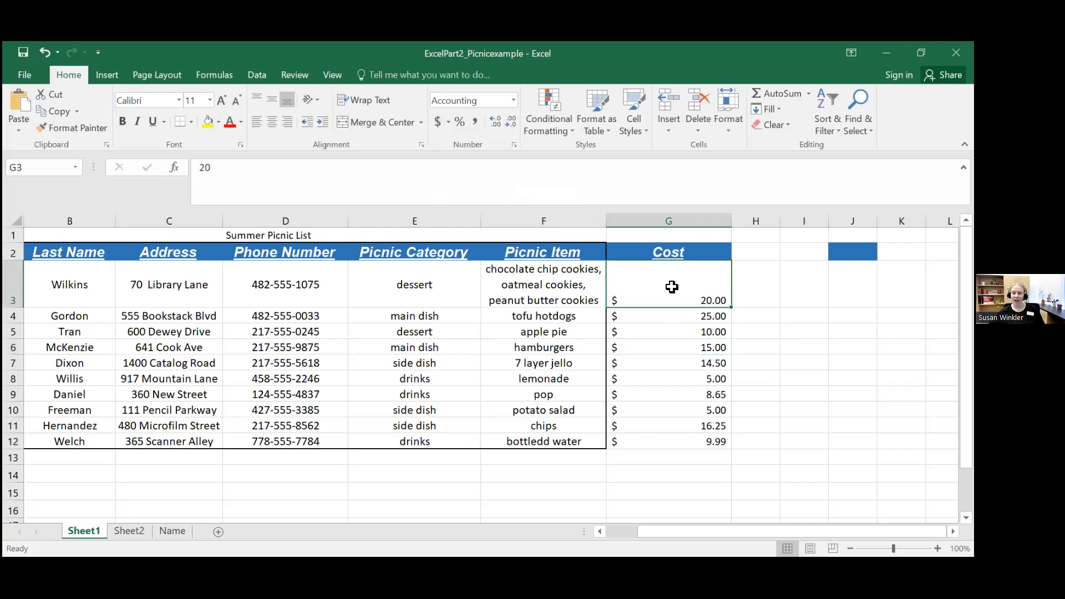
Step: Change the costs in G3:G12 to the General number format
left_click_drag(672, 287, 659, 439)
left_click(437, 124)
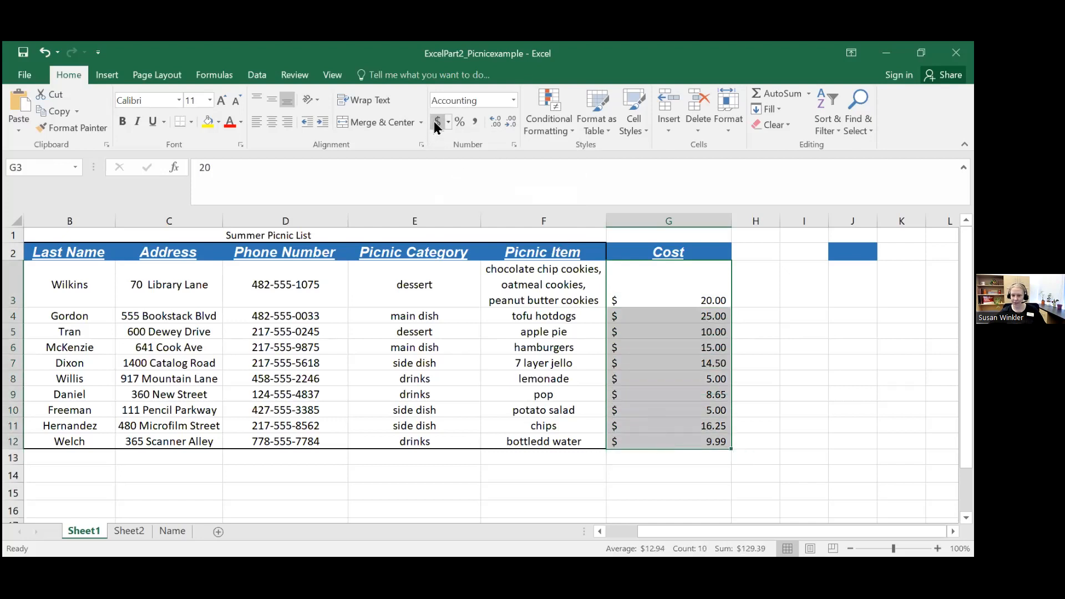
left_click(448, 122)
left_click(456, 98)
left_click(514, 100)
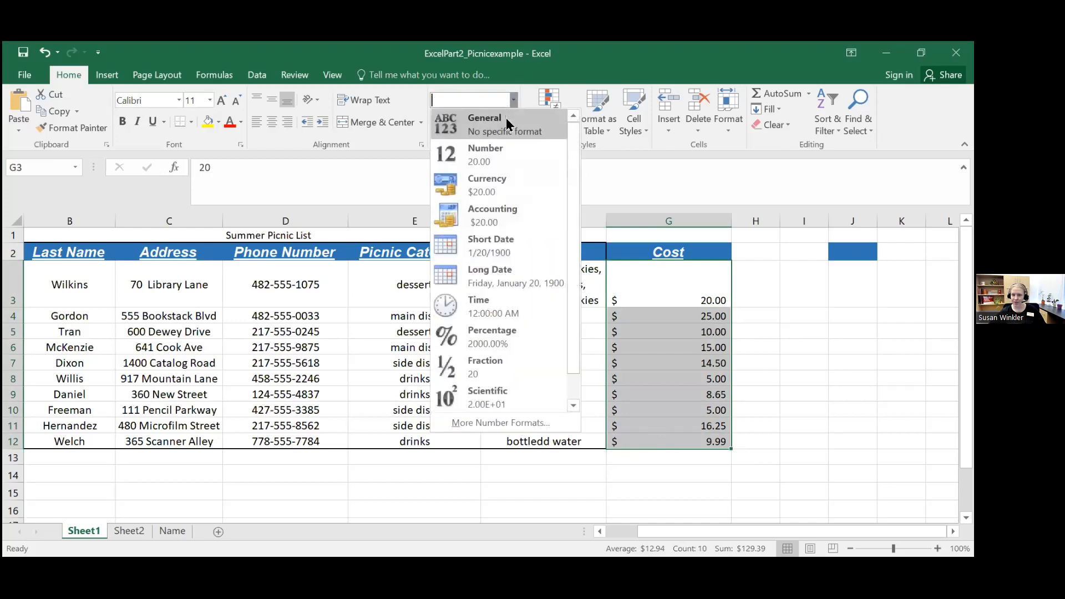
left_click(507, 124)
left_click(654, 274)
Step: Apply the Accounting dollar format to G3:G12 again and switch the costs back to General
mouse_move(663, 290)
left_mouse_down()
mouse_move(656, 354)
mouse_move(680, 438)
left_mouse_up()
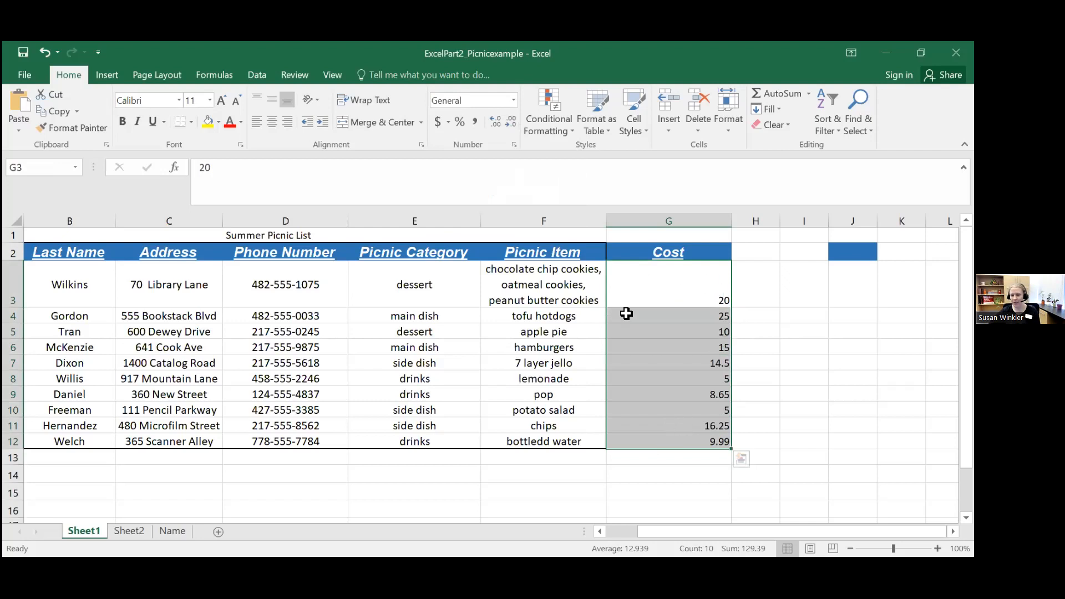
left_click(438, 122)
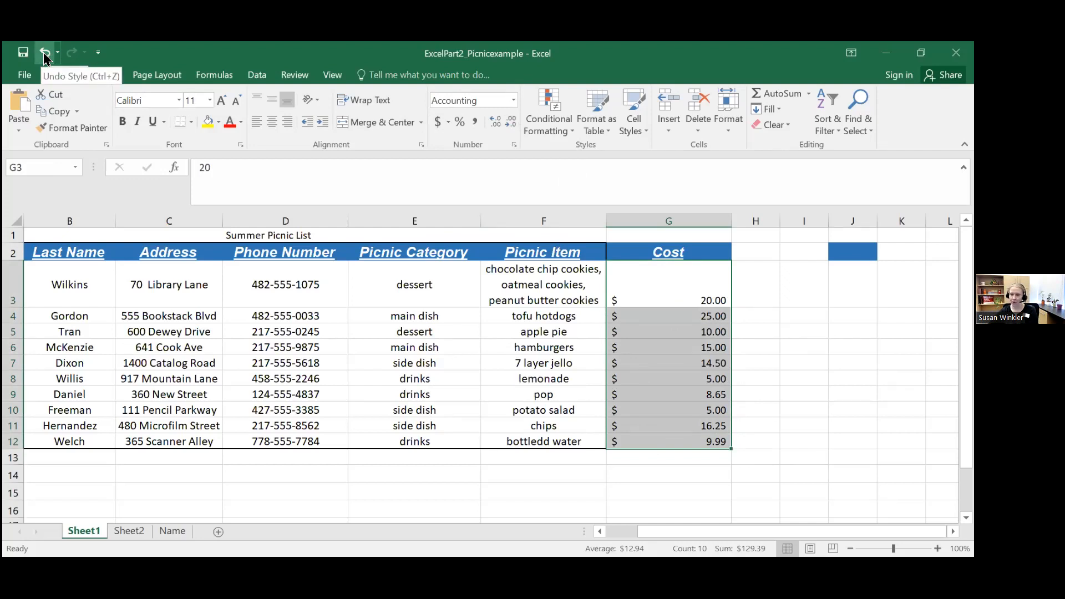
left_click(513, 101)
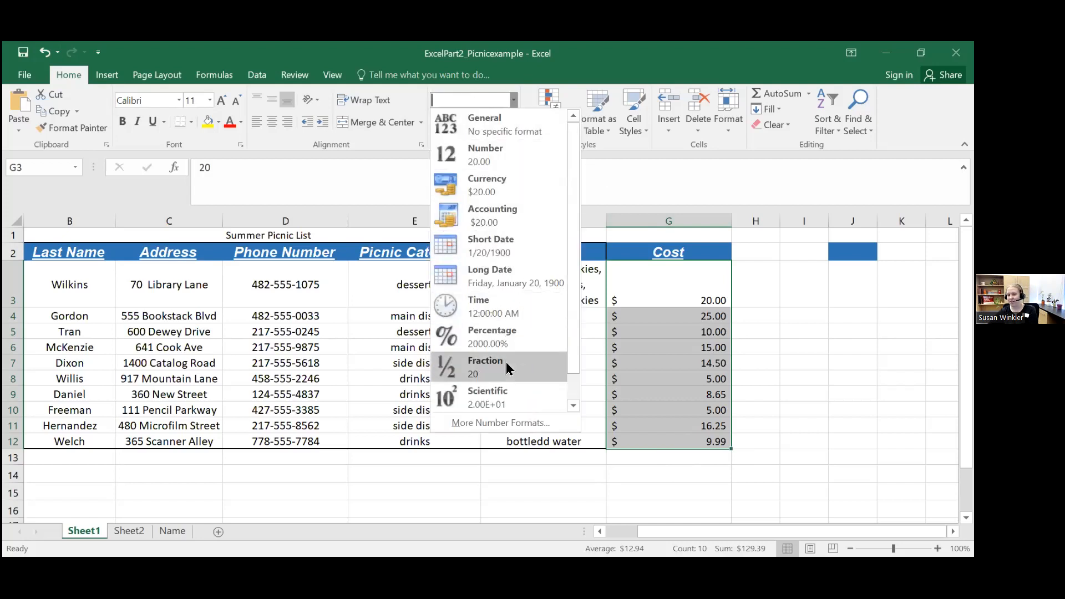
left_click(488, 127)
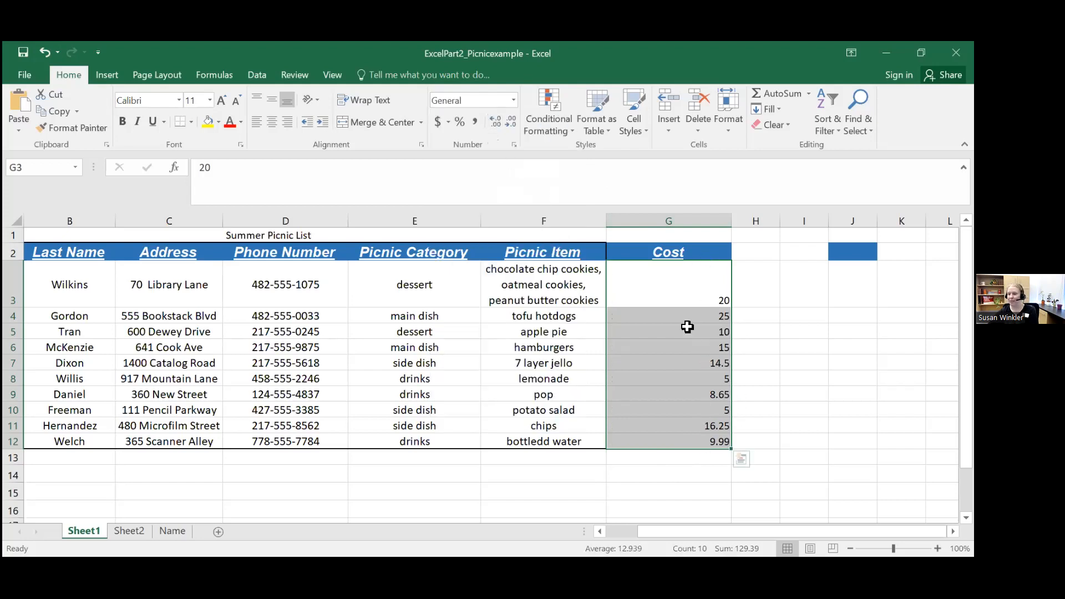
left_click(672, 292)
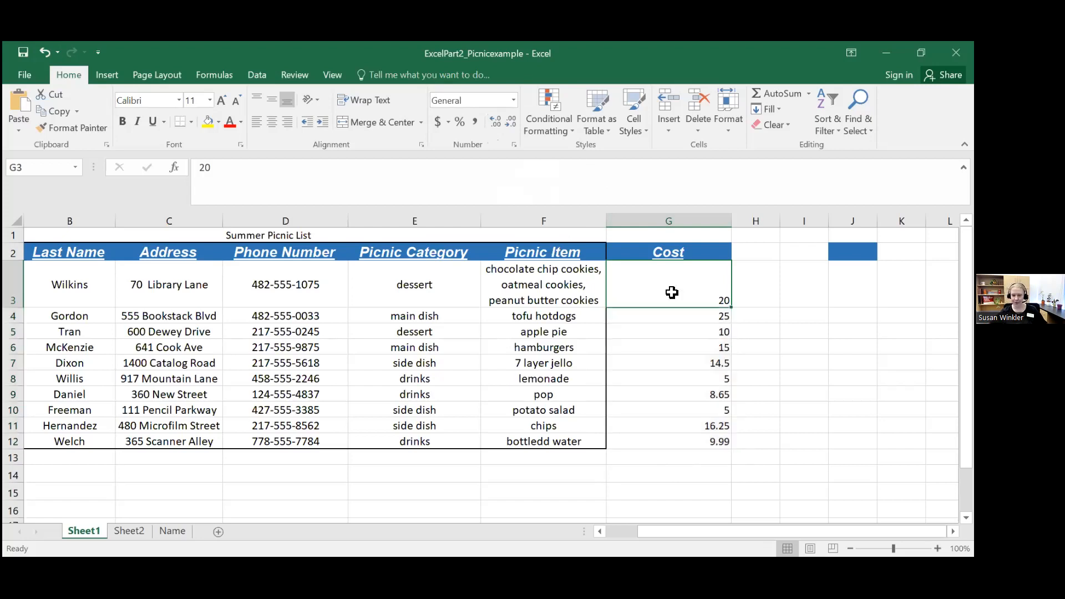
left_click_drag(668, 294, 672, 439)
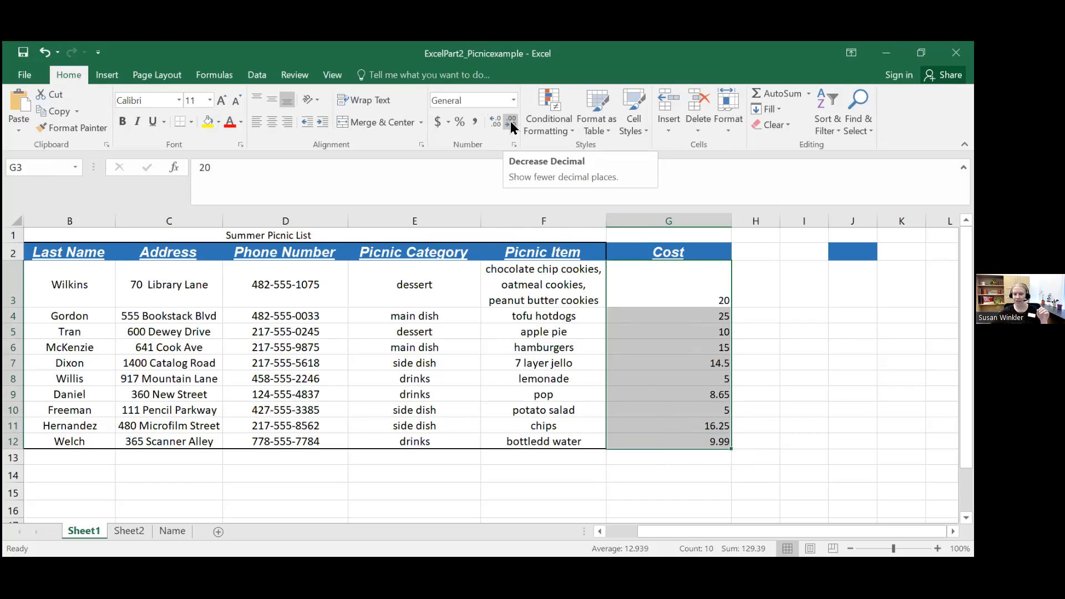
Step: Apply the Scientific number format to the phone numbers in D3:D12 and make column D narrower
left_click(273, 300)
left_click_drag(274, 300, 295, 437)
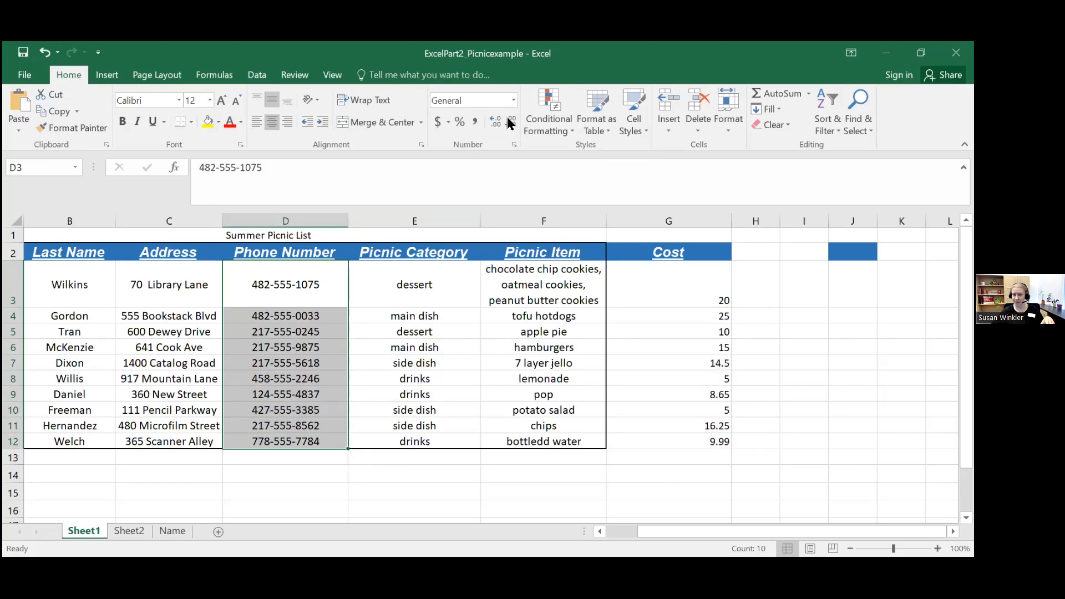
left_click(514, 102)
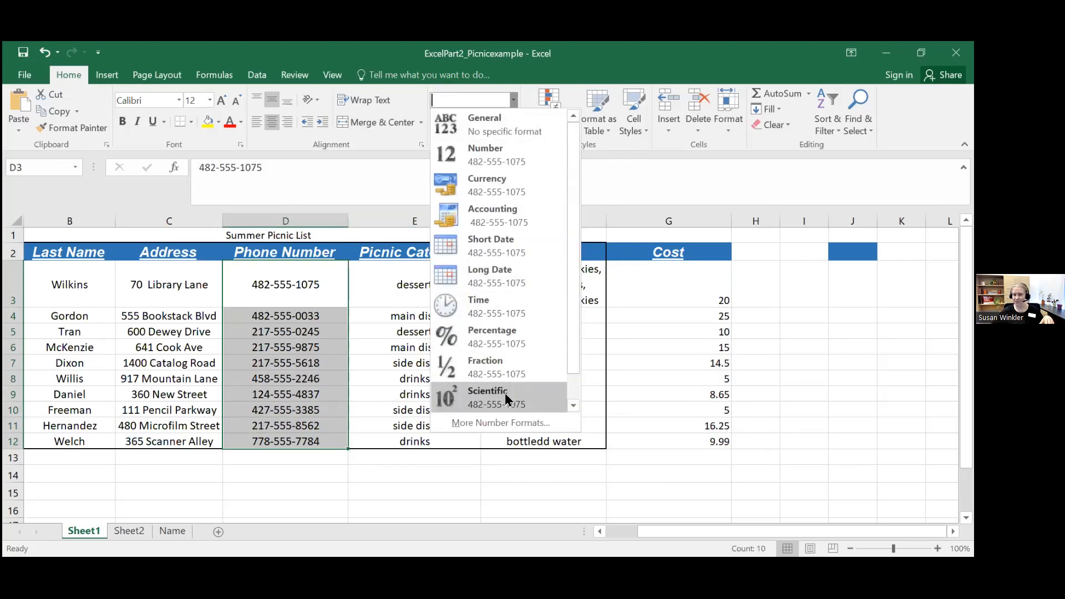
left_click(504, 393)
left_click(293, 302)
left_click_drag(291, 320, 286, 441)
left_click(285, 314)
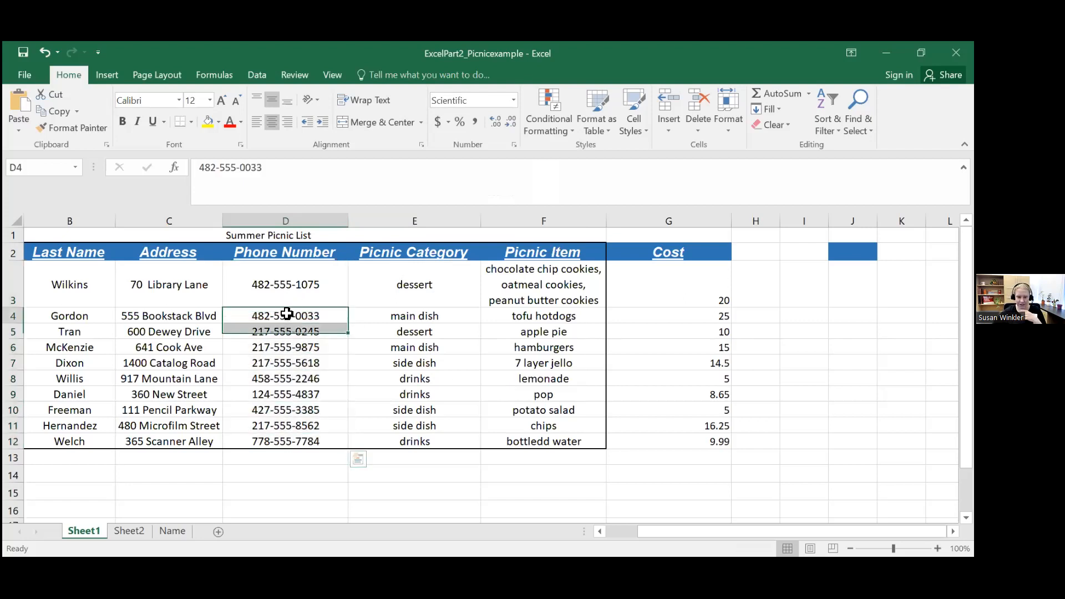
left_click_drag(283, 297, 288, 441)
left_click(288, 441)
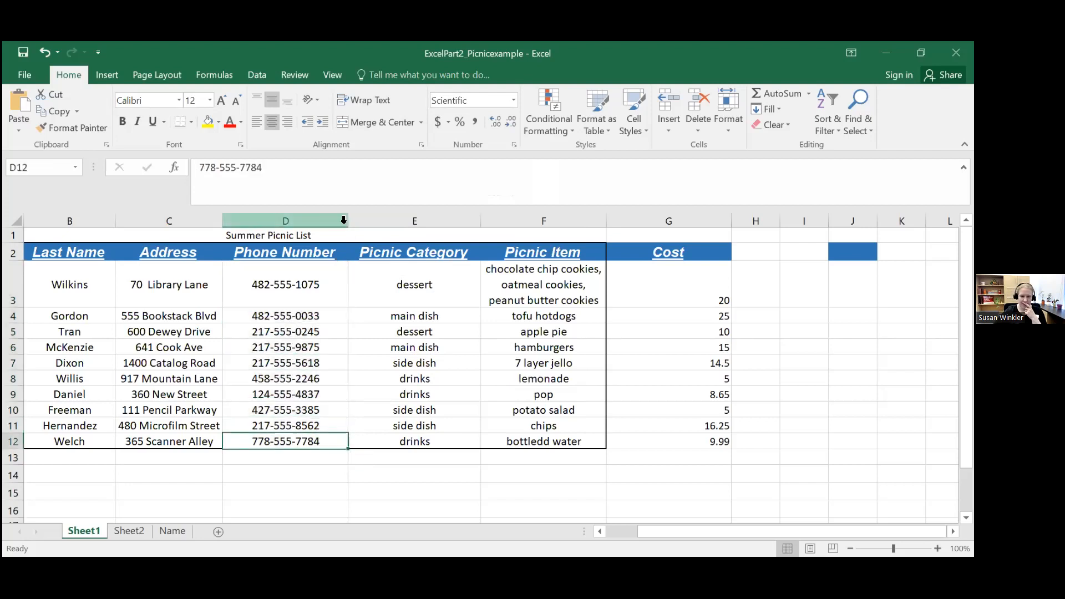
left_click_drag(349, 222, 318, 220)
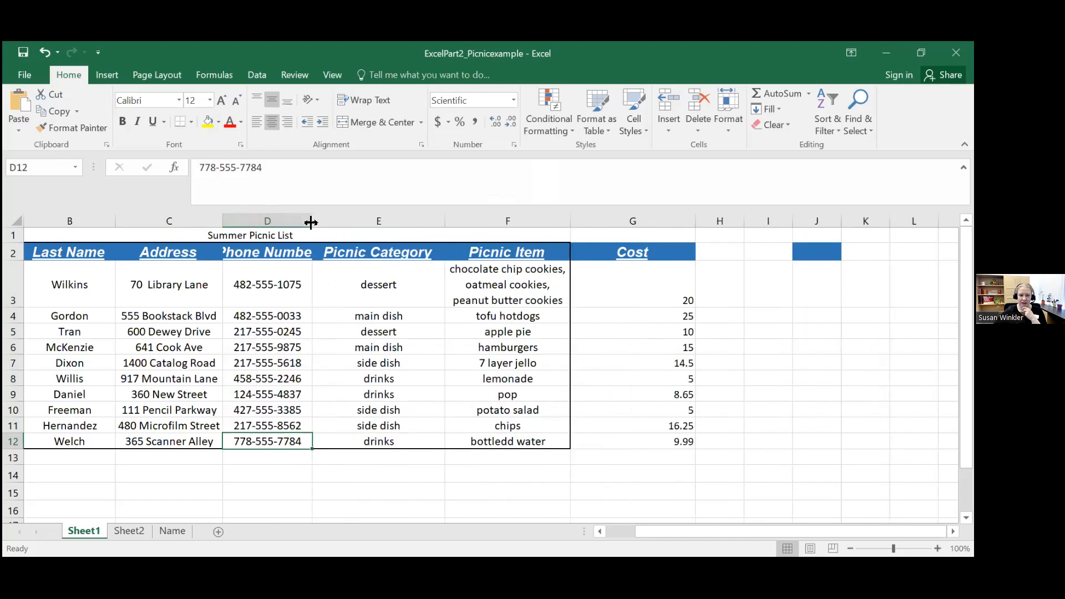
Step: Enter 1000.00153212 in cell K3 and fit column K to its contents
left_click(842, 291)
key("Right")
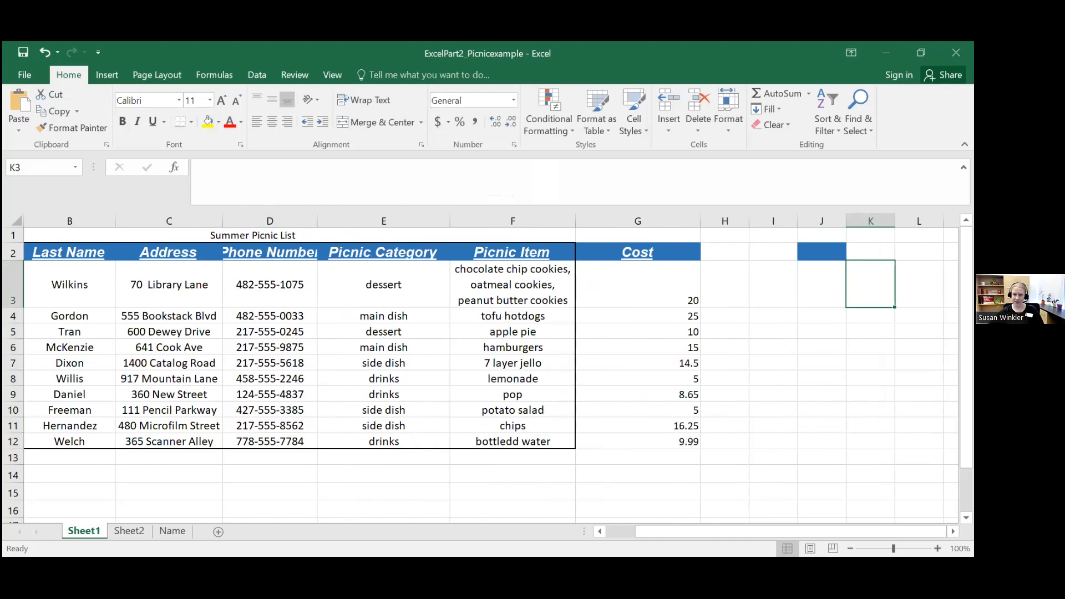
type("100")
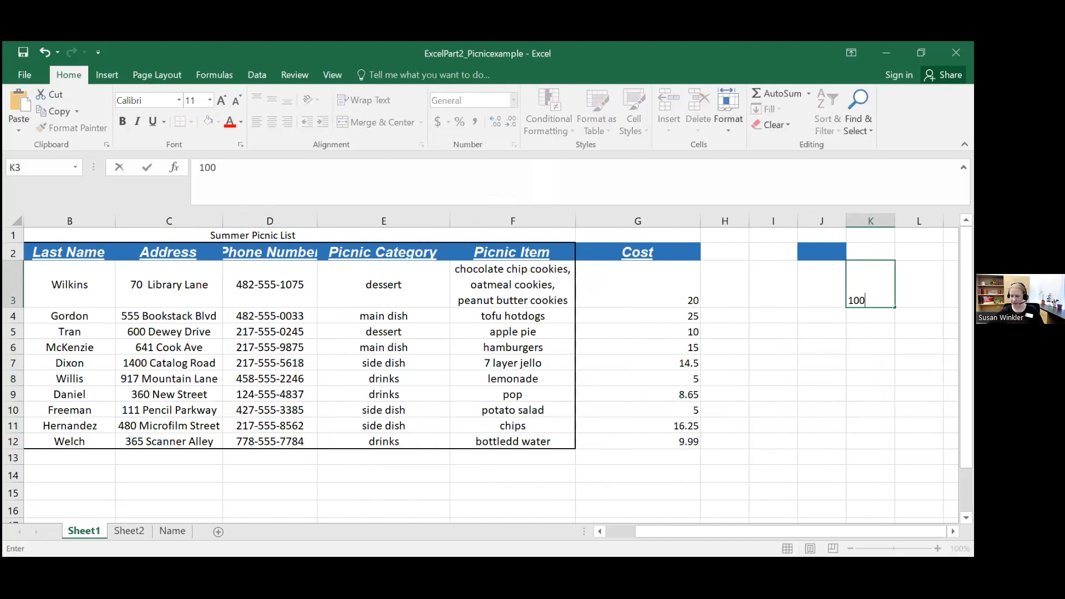
type("0.00153212")
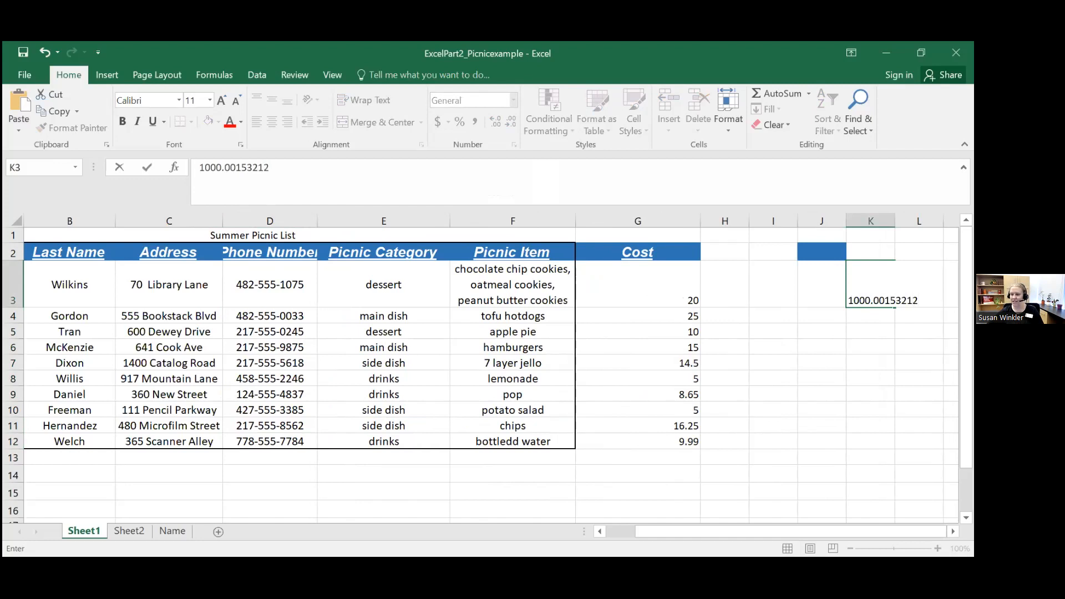
key("Return")
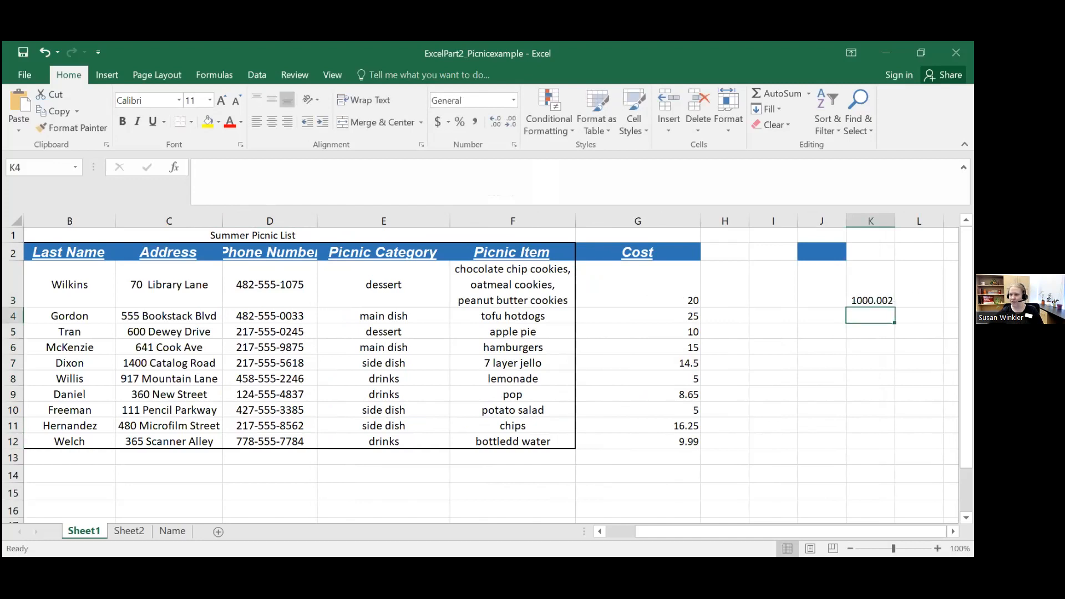
double_click(895, 221)
Step: Increase the number of decimal places displayed in cell K3, reduce it, and increase it again
left_click(879, 289)
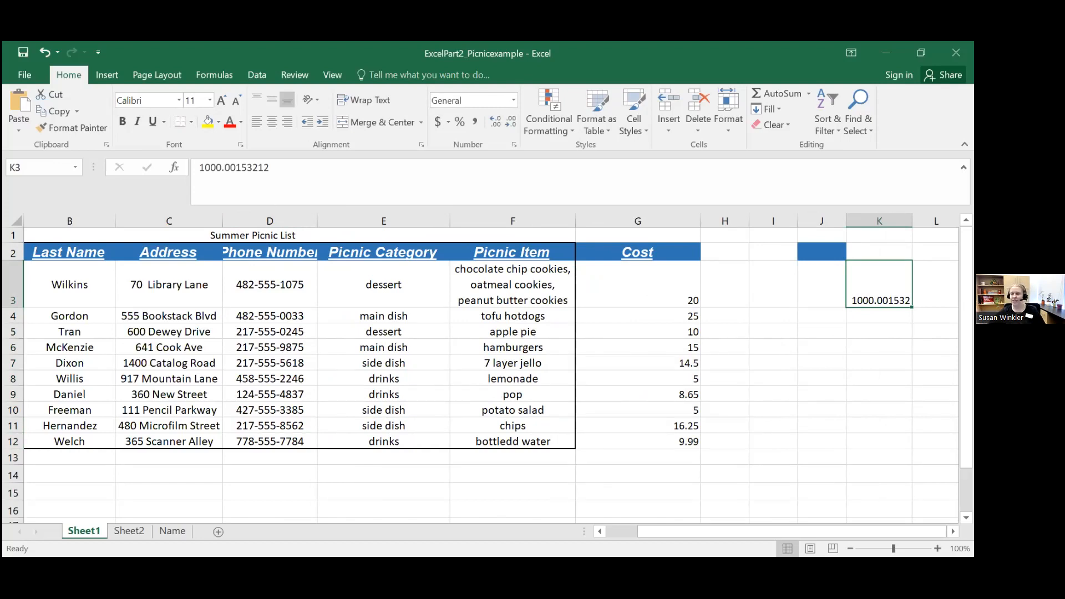
left_click(498, 125)
left_click(498, 126)
left_click(498, 125)
left_click(497, 125)
left_click(512, 125)
left_click(511, 124)
left_click(511, 123)
left_click(511, 123)
left_click(511, 124)
left_click(510, 124)
left_click(498, 126)
left_click(498, 125)
left_click(498, 126)
left_click(498, 125)
left_click(498, 125)
left_click(498, 125)
Step: Delete the trial number from cell K3
left_click(859, 333)
left_click(863, 281)
key("Delete")
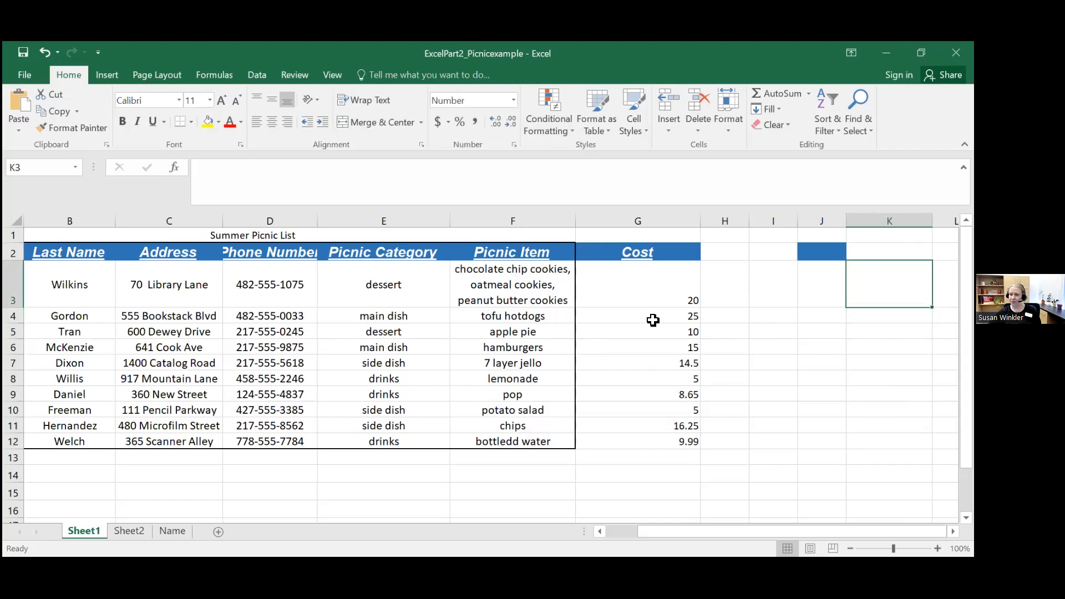
Step: Display the cost in cell G3 with two decimal places
left_click(657, 295)
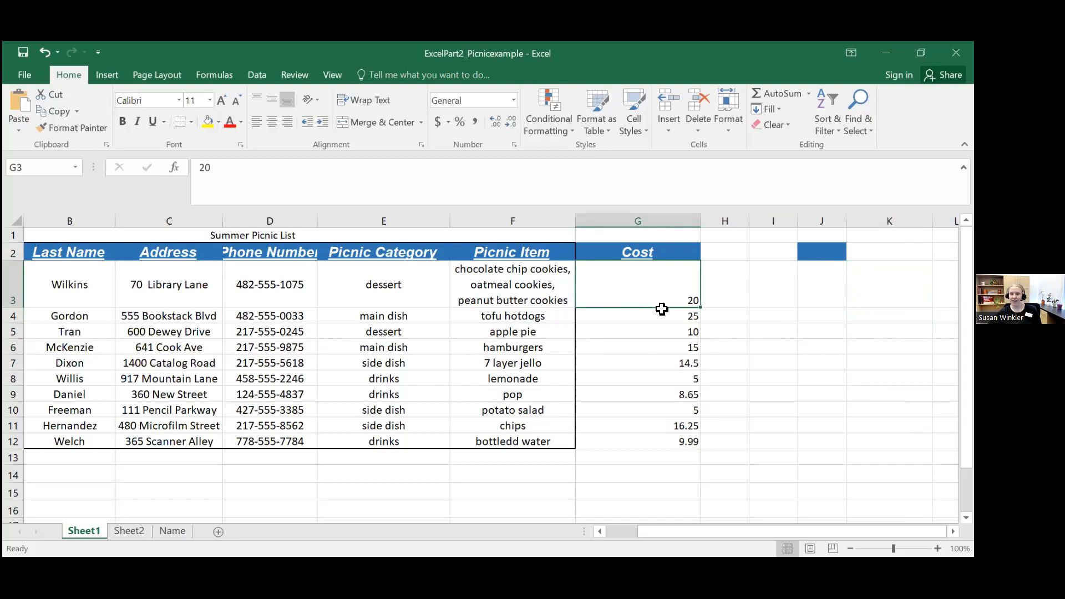
left_click(494, 124)
left_click(494, 123)
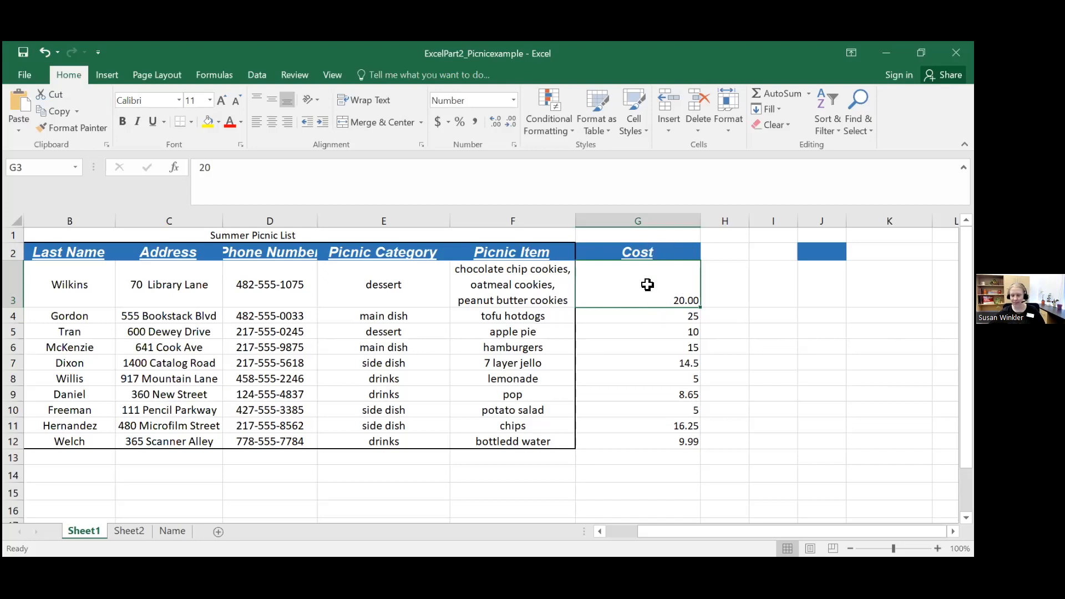
Step: Apply the Accounting dollar format to the costs in G3:G12
left_click_drag(647, 285, 653, 445)
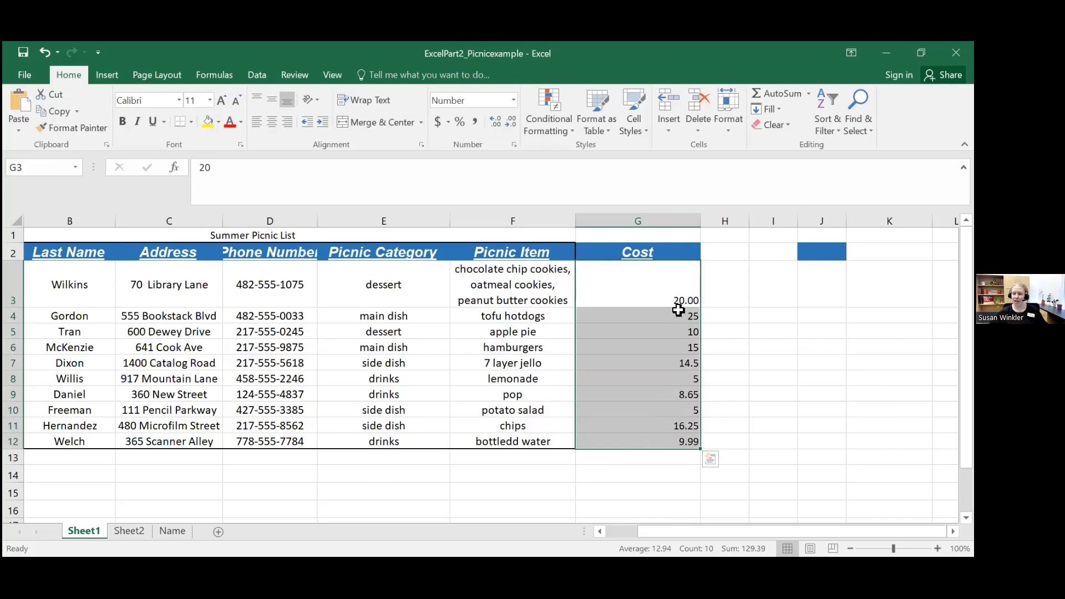
left_click(658, 289)
left_click_drag(655, 307, 668, 442)
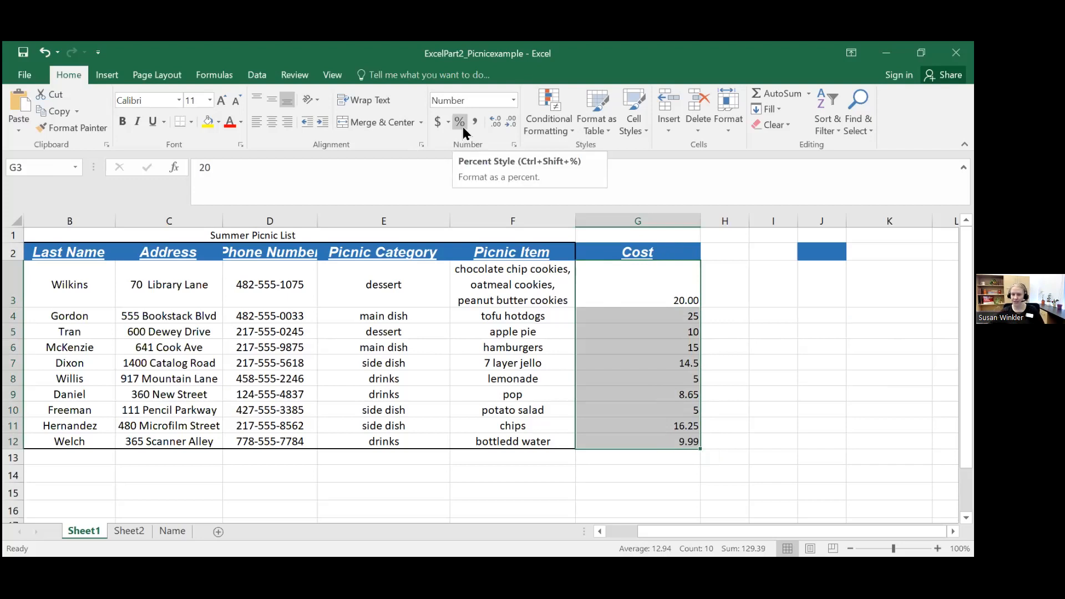
left_click(438, 121)
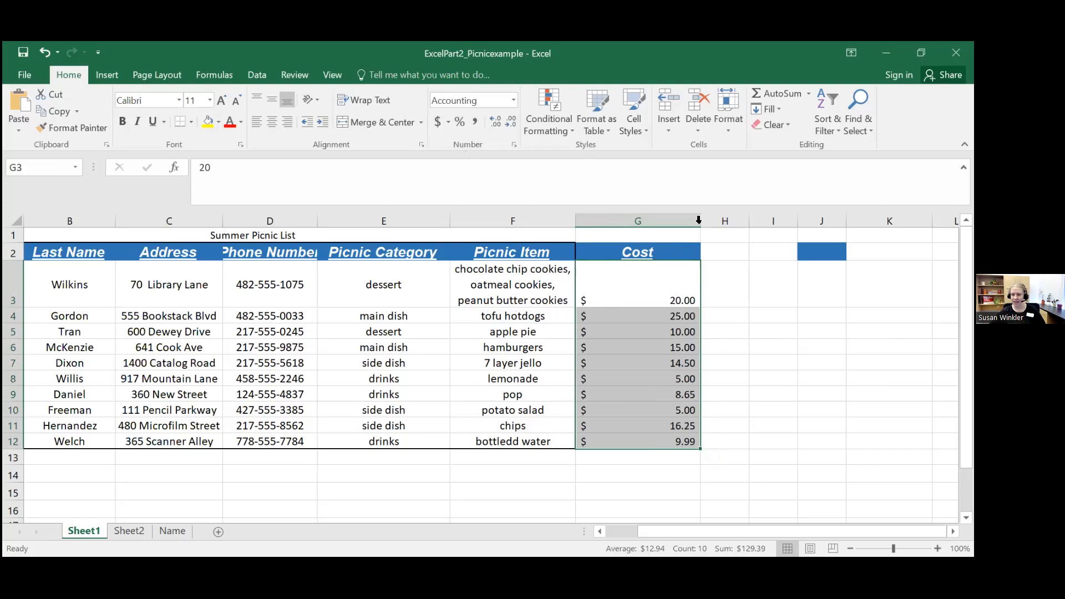
Step: Try fitting the Cost column to its contents and restore its wider width
double_click(700, 221)
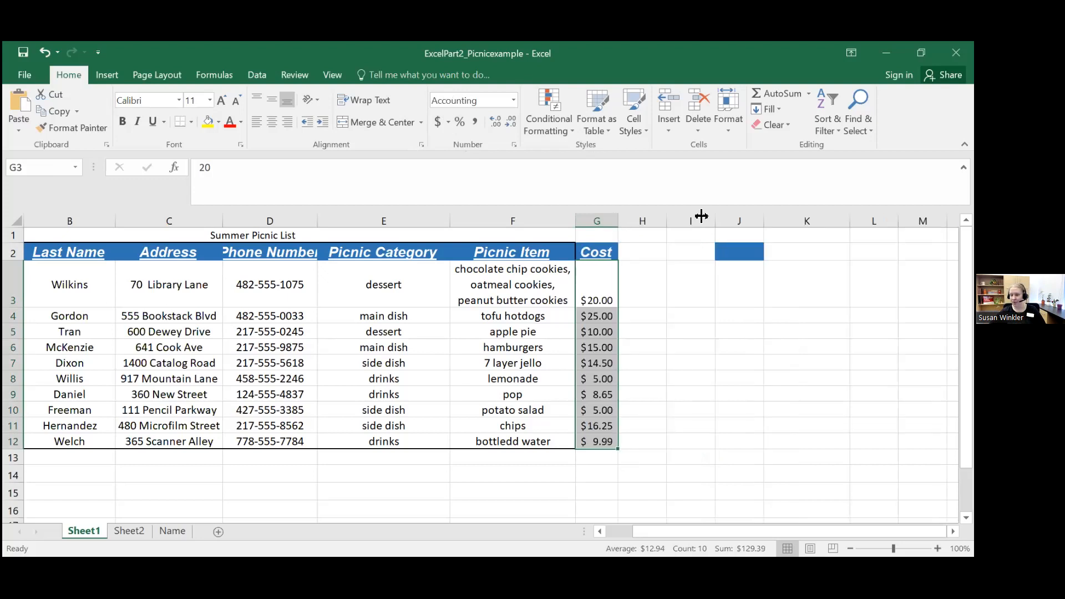
key("ctrl+z")
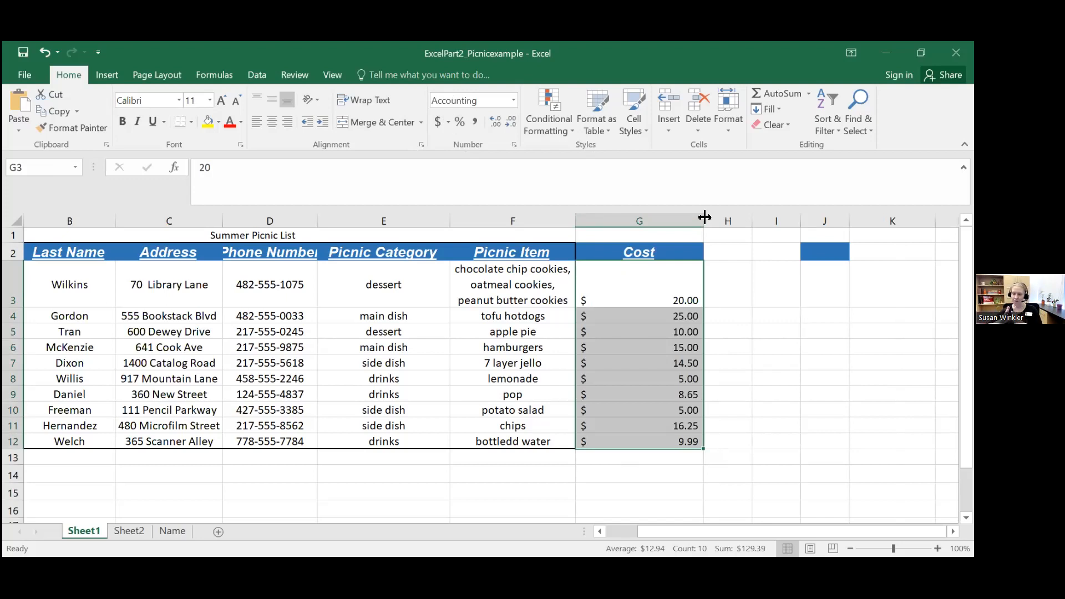
Step: Fit the Phone Number and Cost columns to the width of their contents
left_click(629, 305)
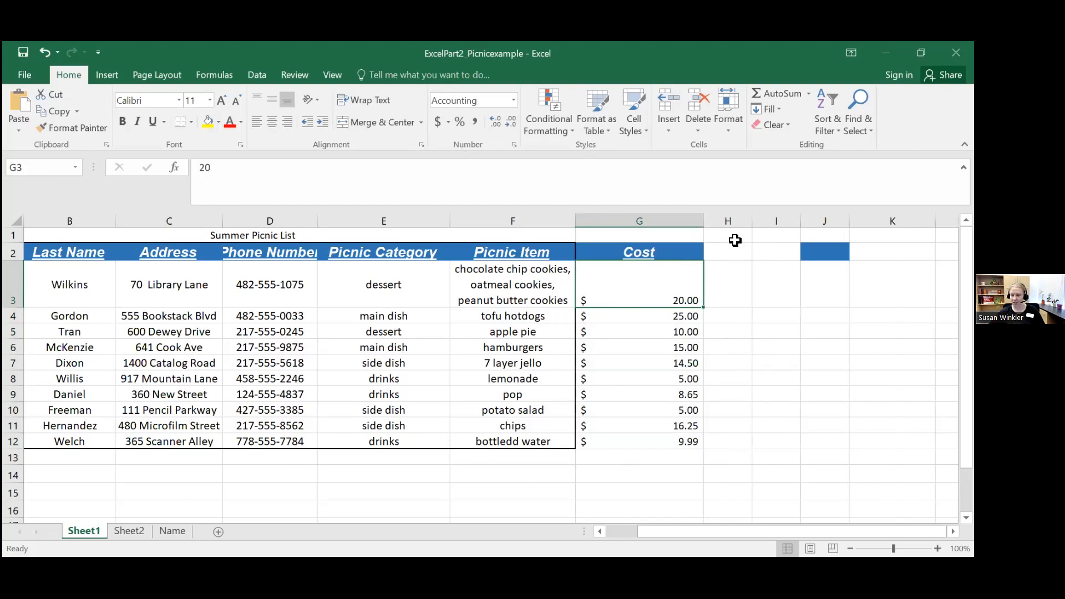
double_click(317, 220)
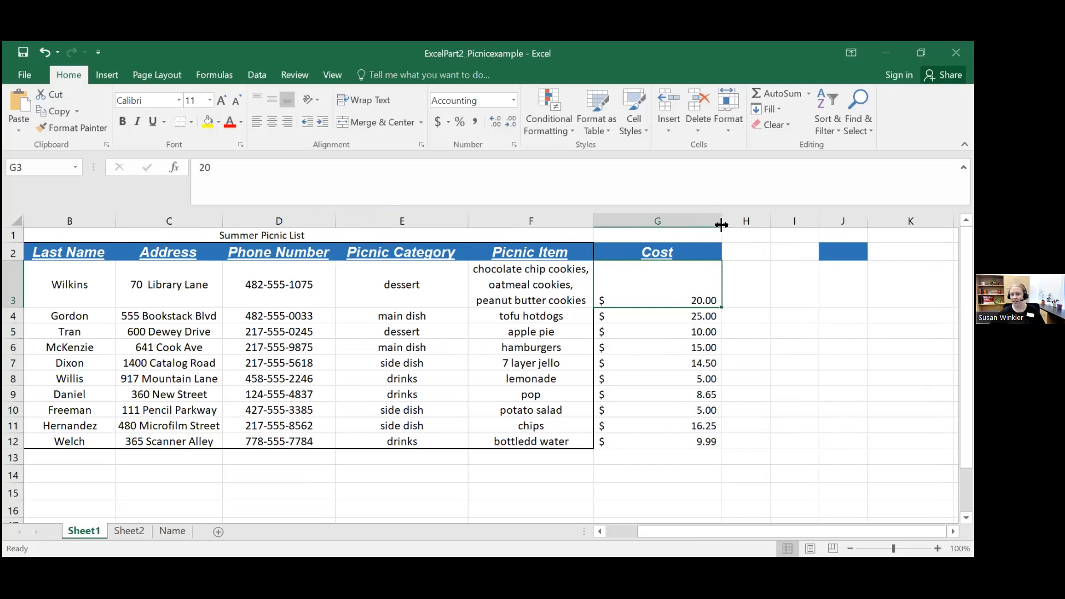
double_click(723, 224)
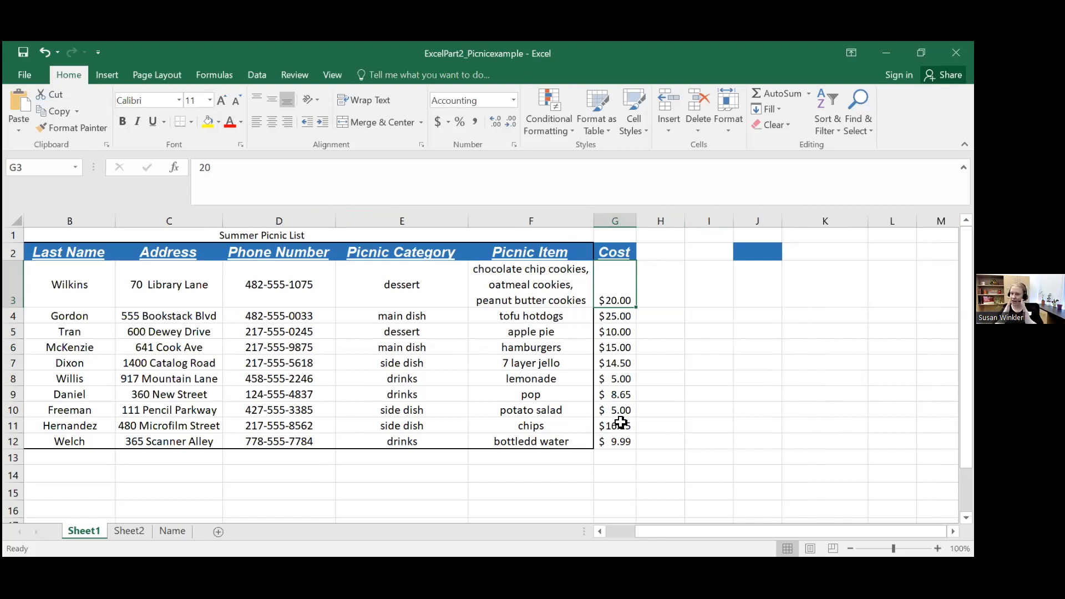
Step: Add the header "Reimbursement Sent" in cell H2 and fit column H to its contents
left_click(663, 254)
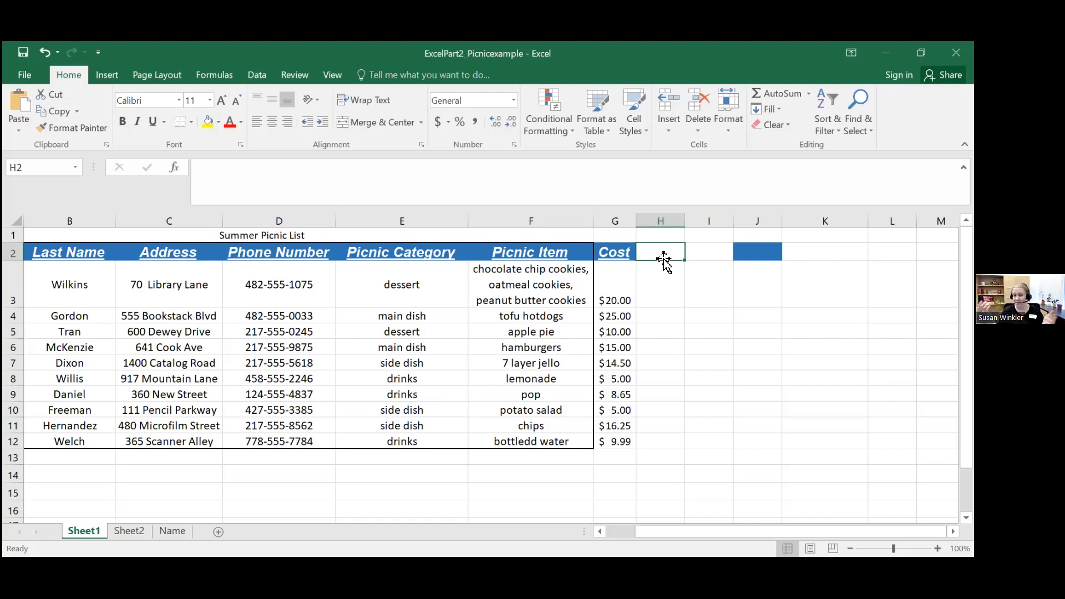
double_click(664, 260)
type("Re")
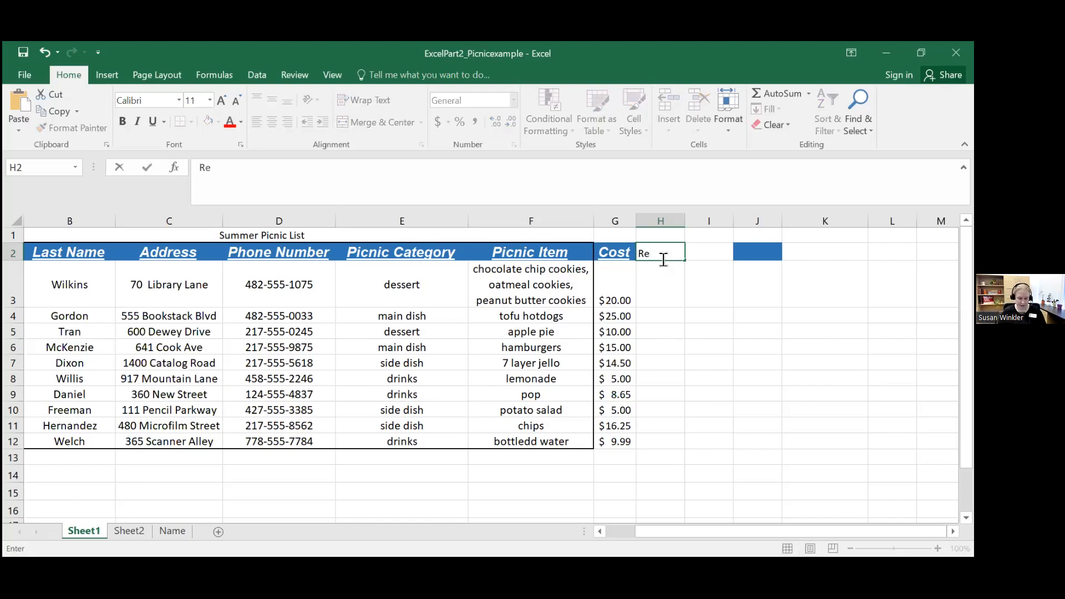
type("imbursem")
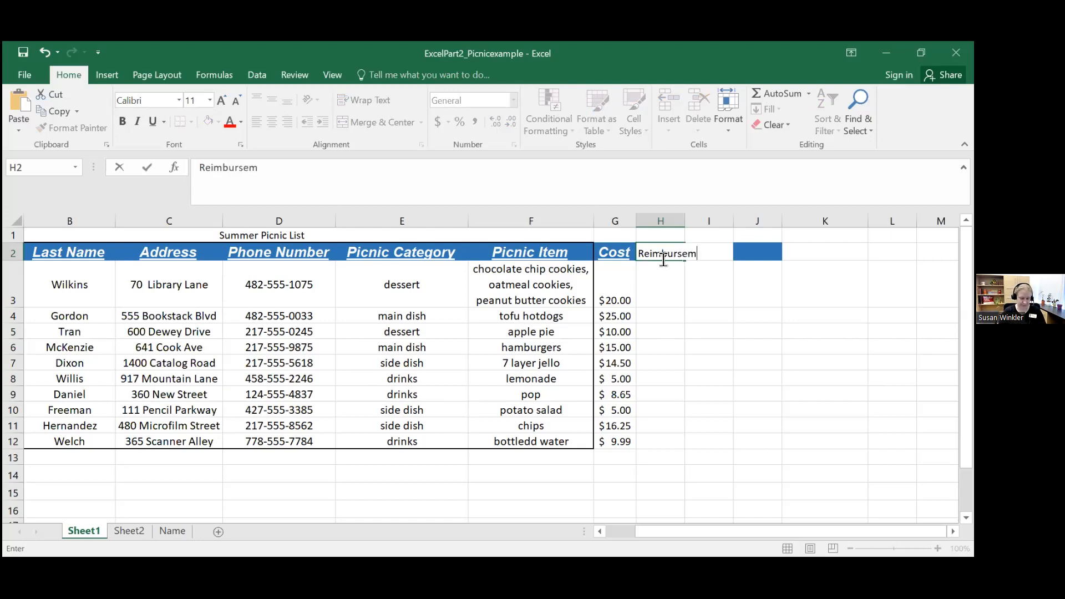
type("ent Sent")
key("Return")
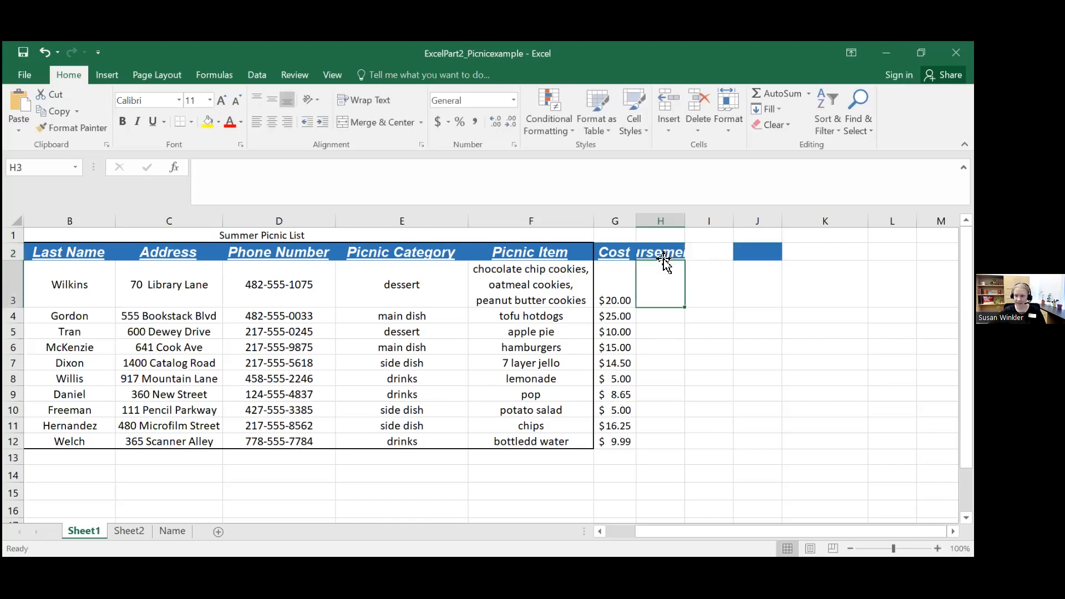
double_click(685, 221)
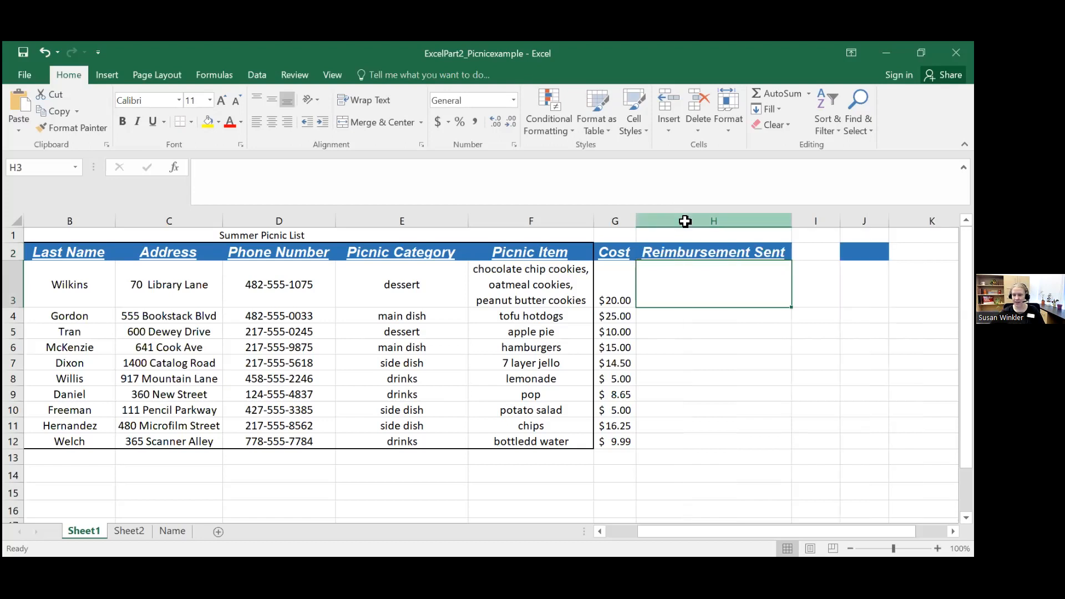
left_click(864, 252)
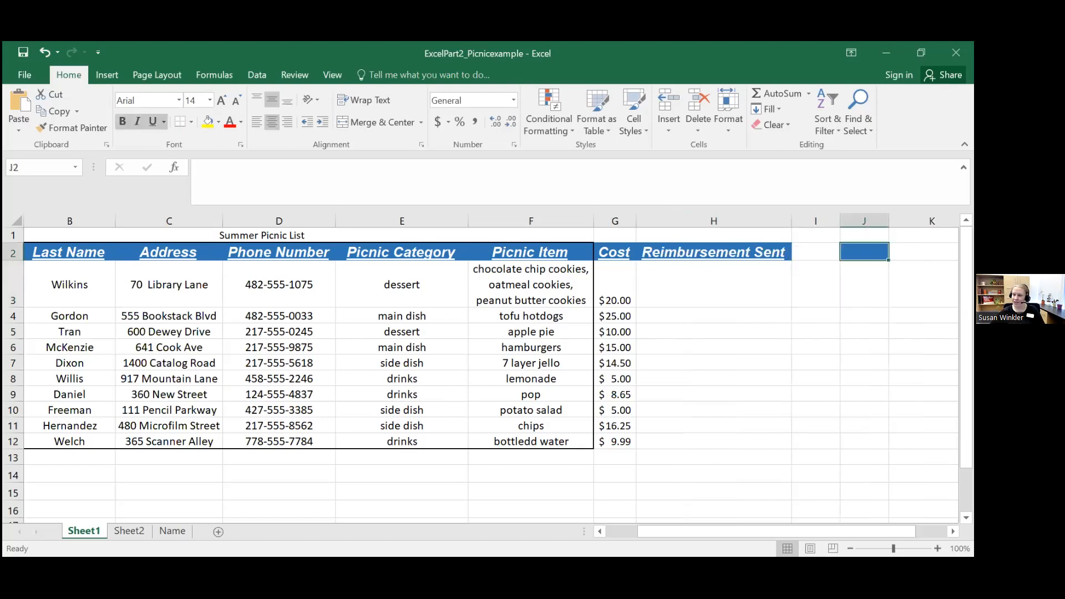
right_click(866, 252)
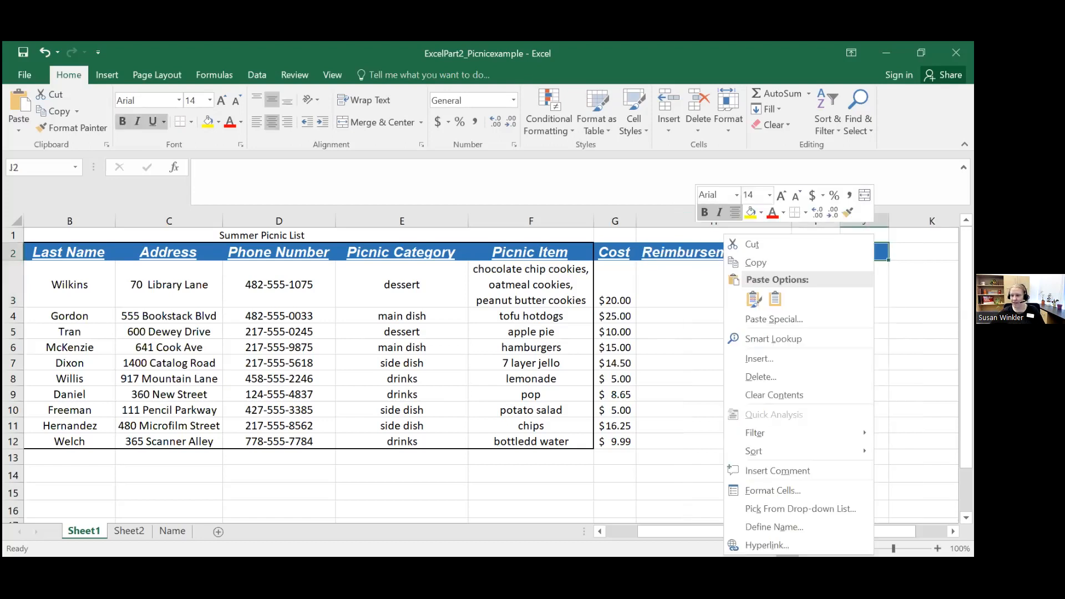
key("Escape")
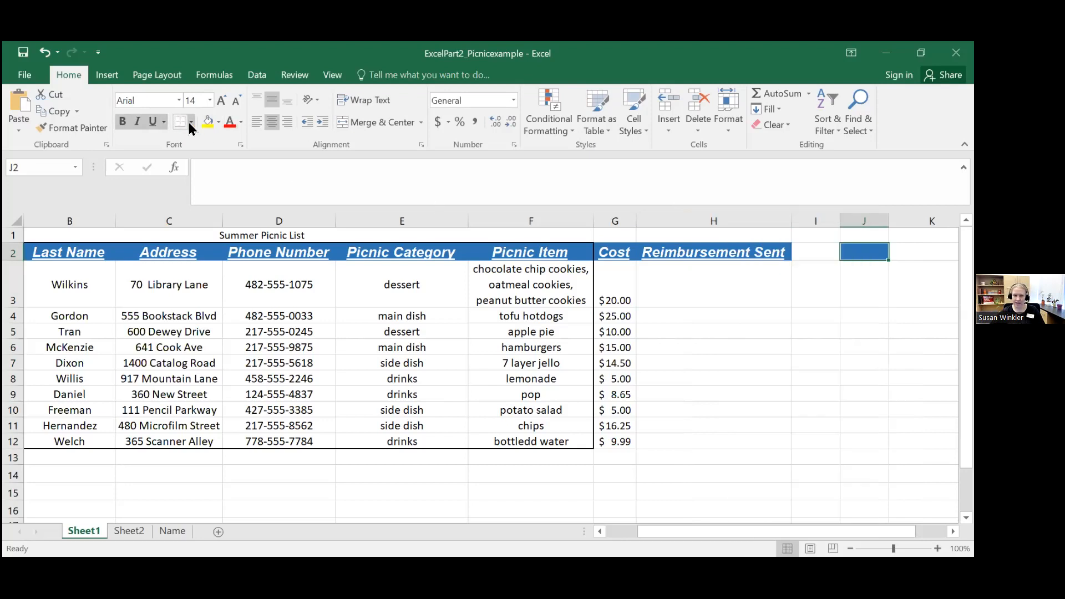
left_click(812, 252)
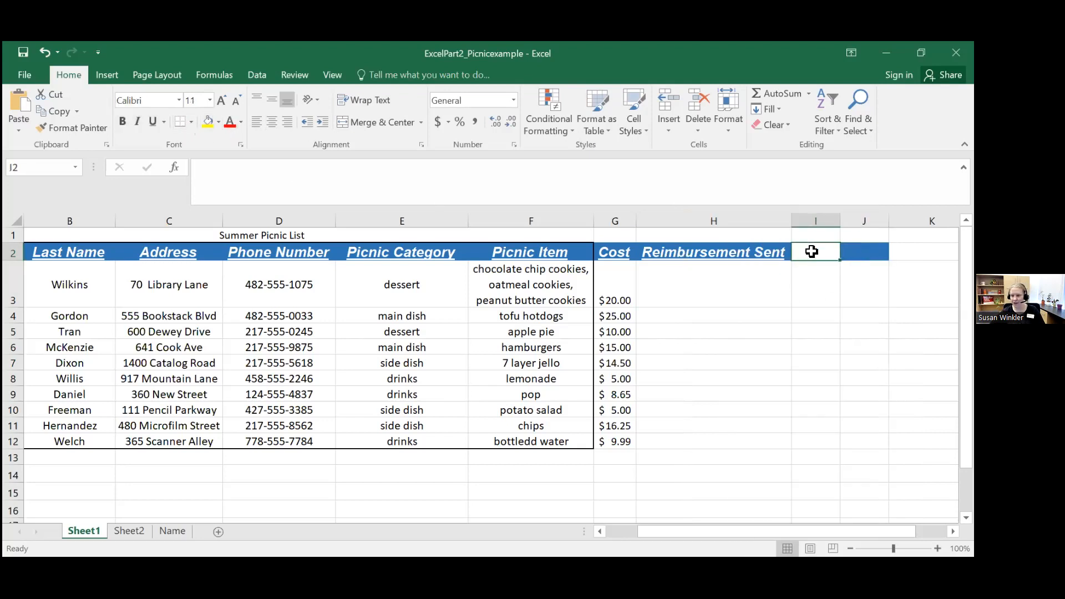
left_click(707, 253)
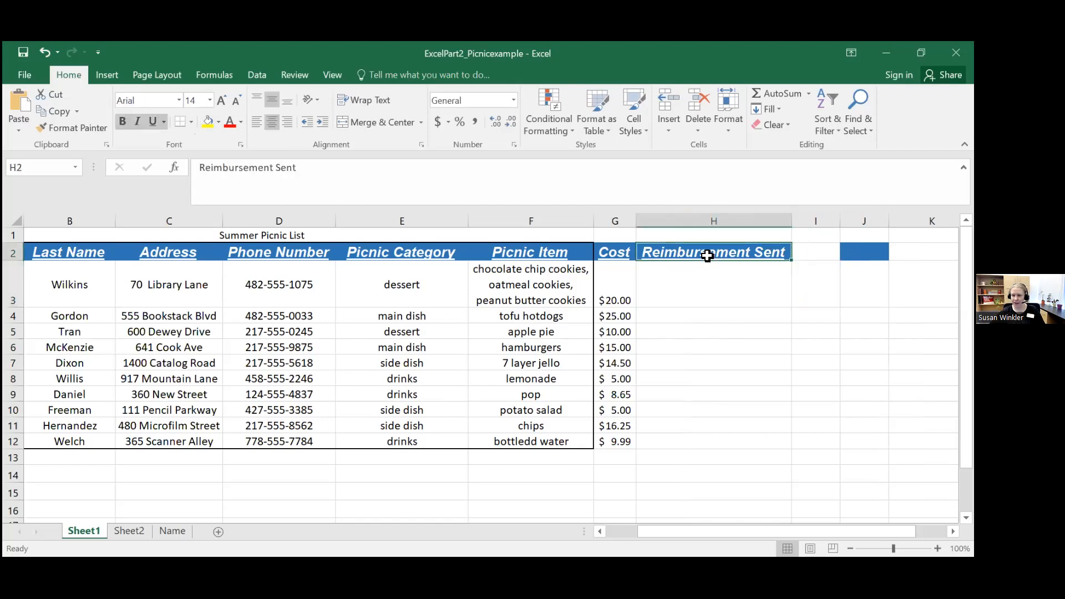
left_click(739, 282)
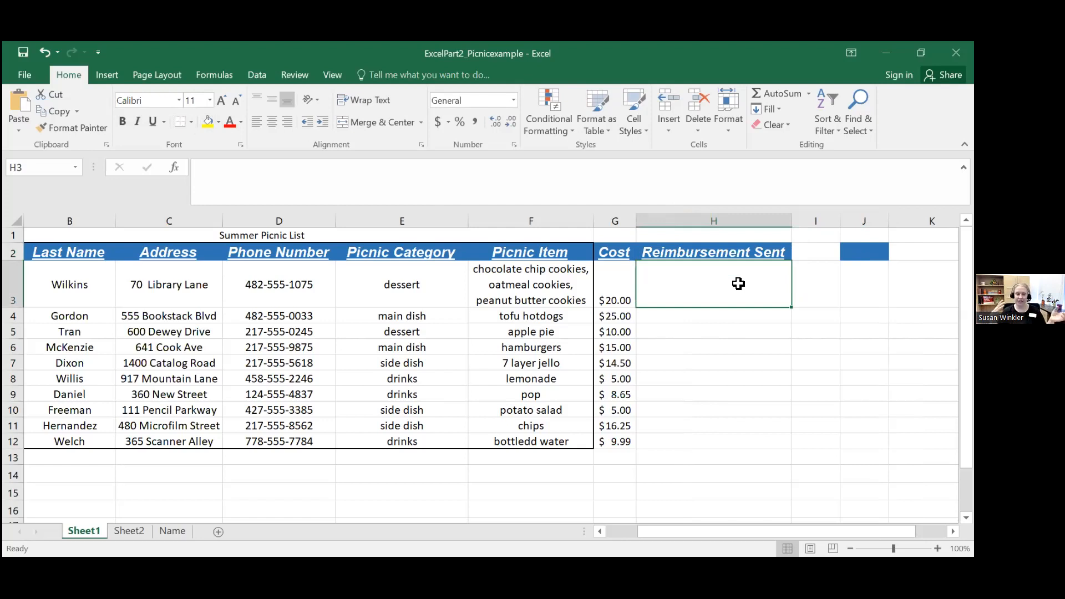
left_click(79, 281)
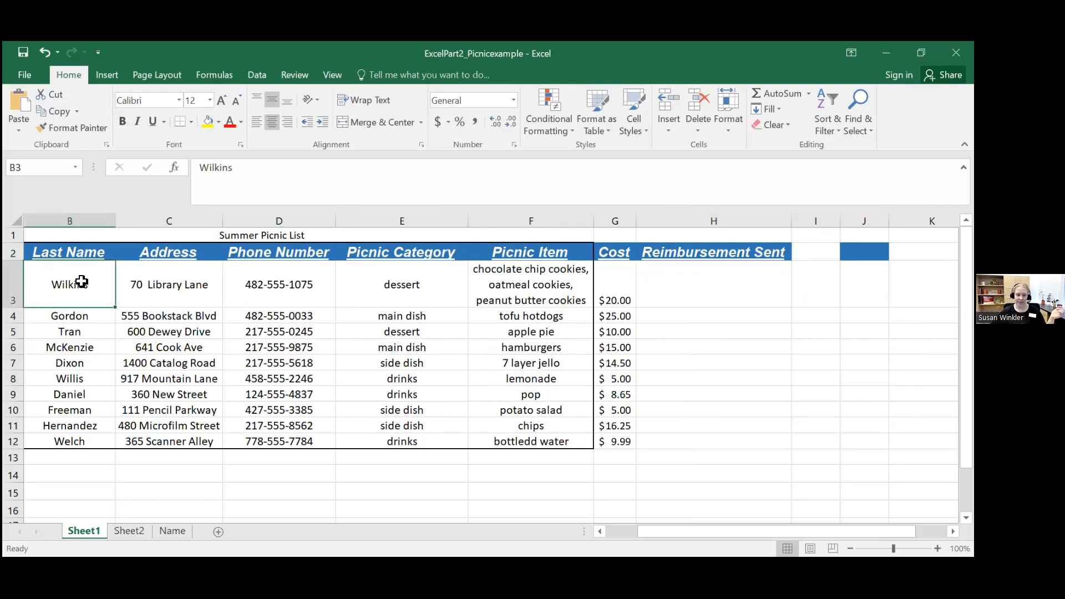
Step: Enter the date 05/05/2022 in cell H3 as the first entry of the Reimbursement Sent column
key("Left")
key("Right")
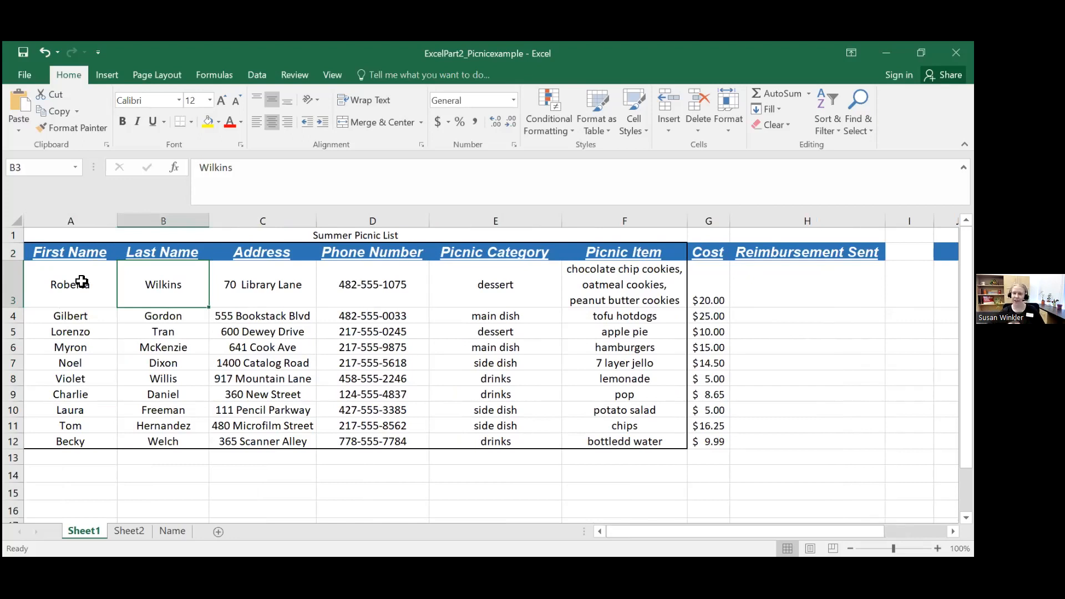
left_click(766, 286)
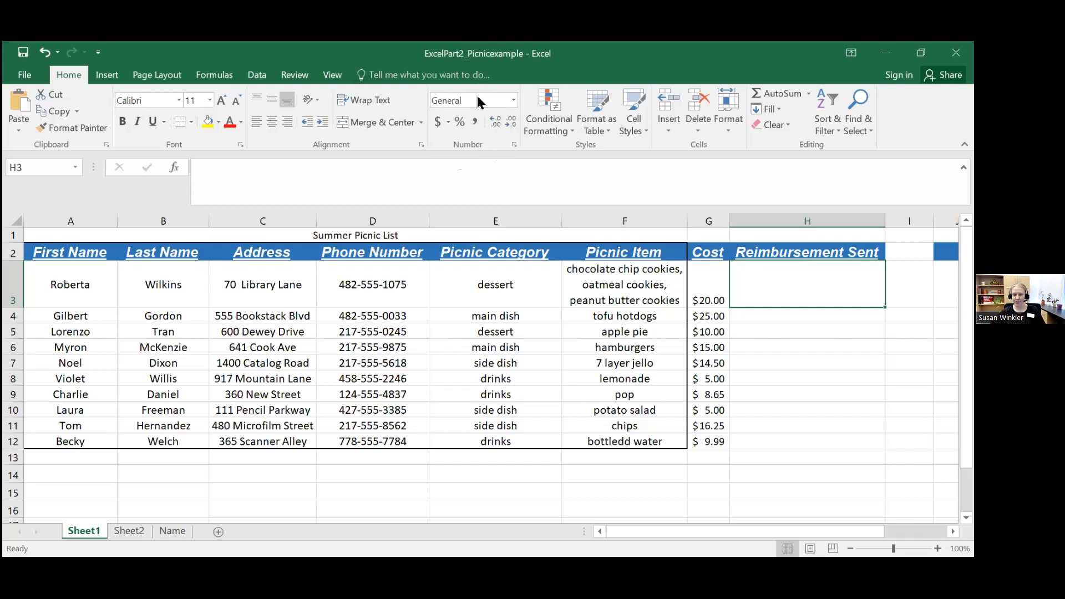
left_click(514, 100)
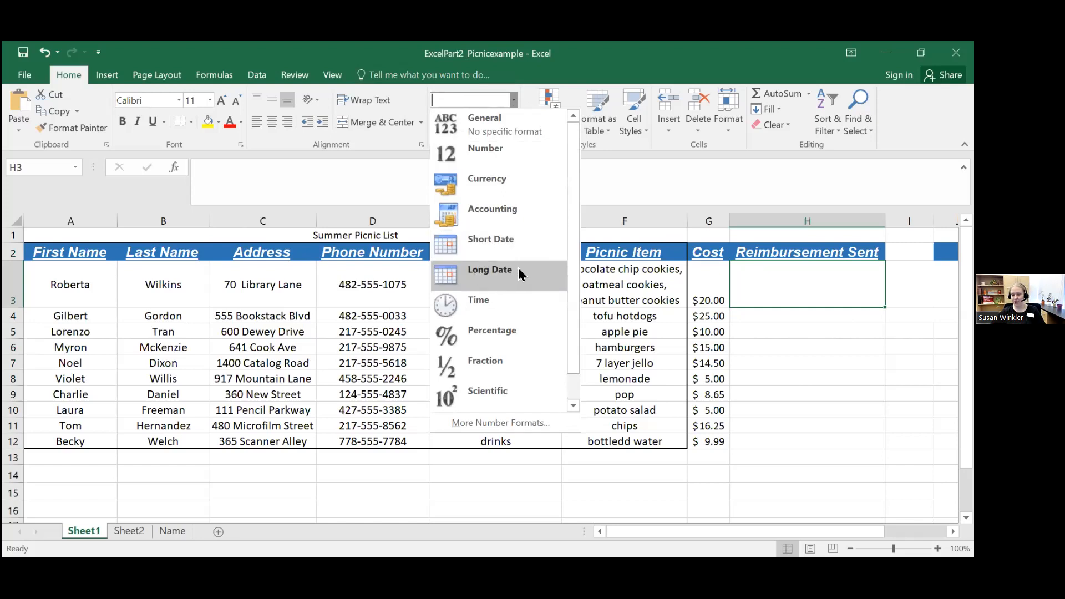
left_click_drag(574, 278, 833, 300)
left_click(827, 292)
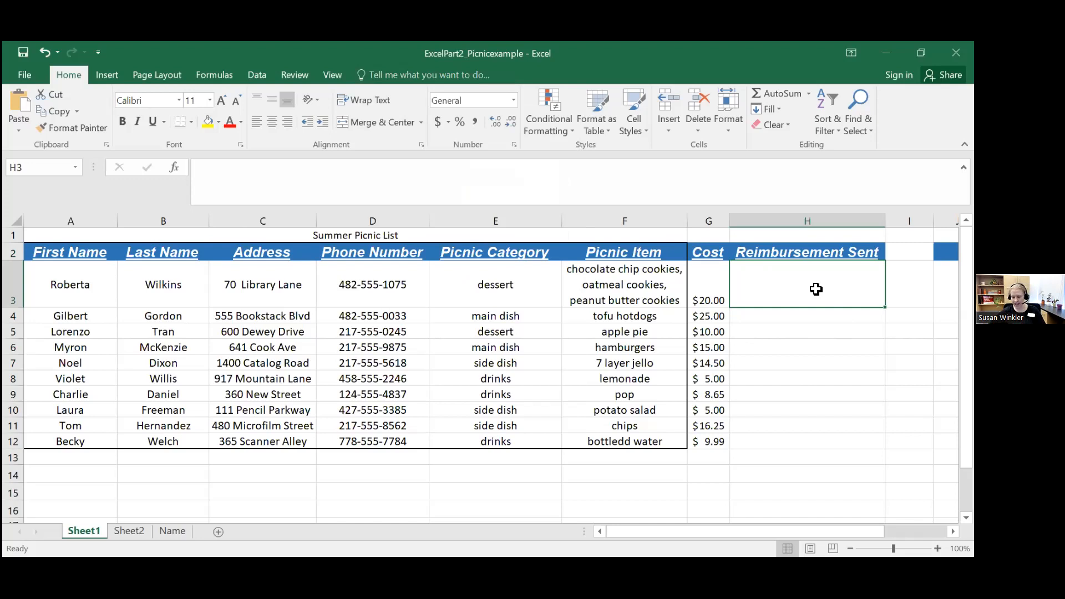
type("05/05/2022")
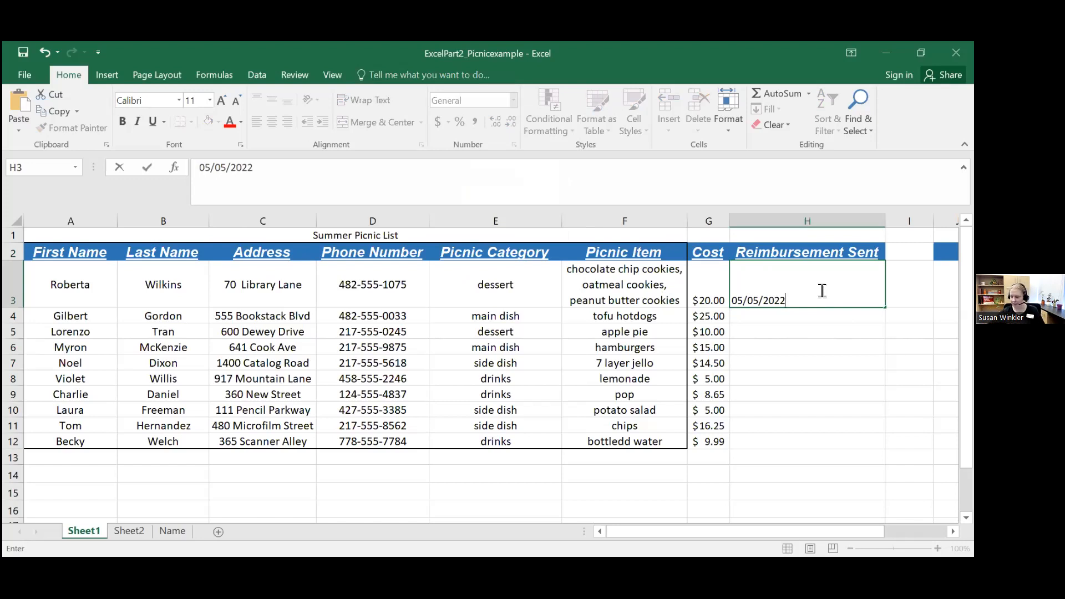
key("Return")
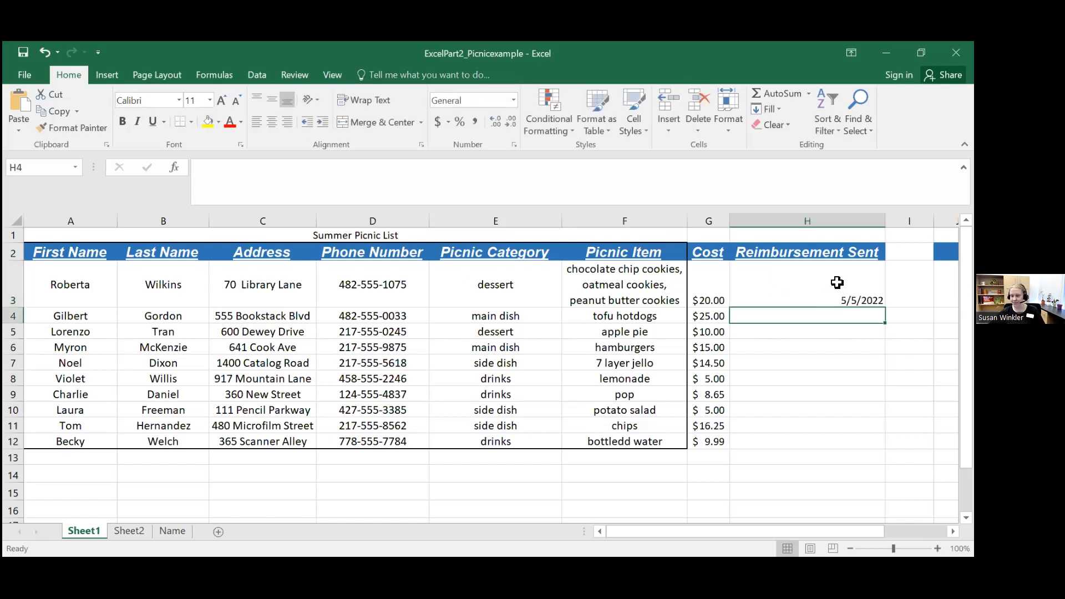
left_click(835, 285)
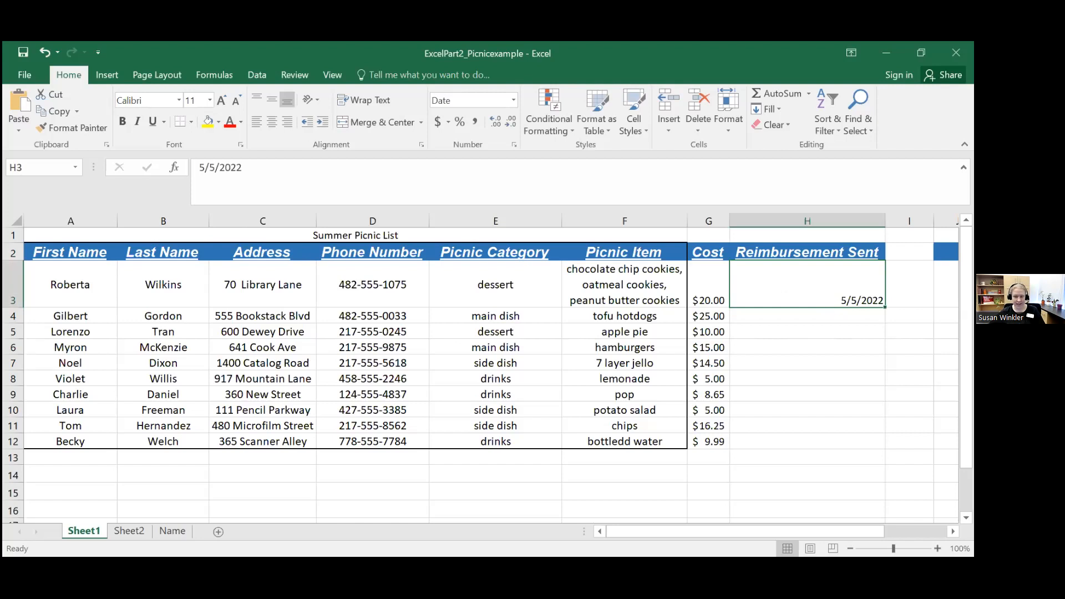
Step: Enter the reimbursement date 5/5/2022 in cells H4 and H5
left_click(835, 310)
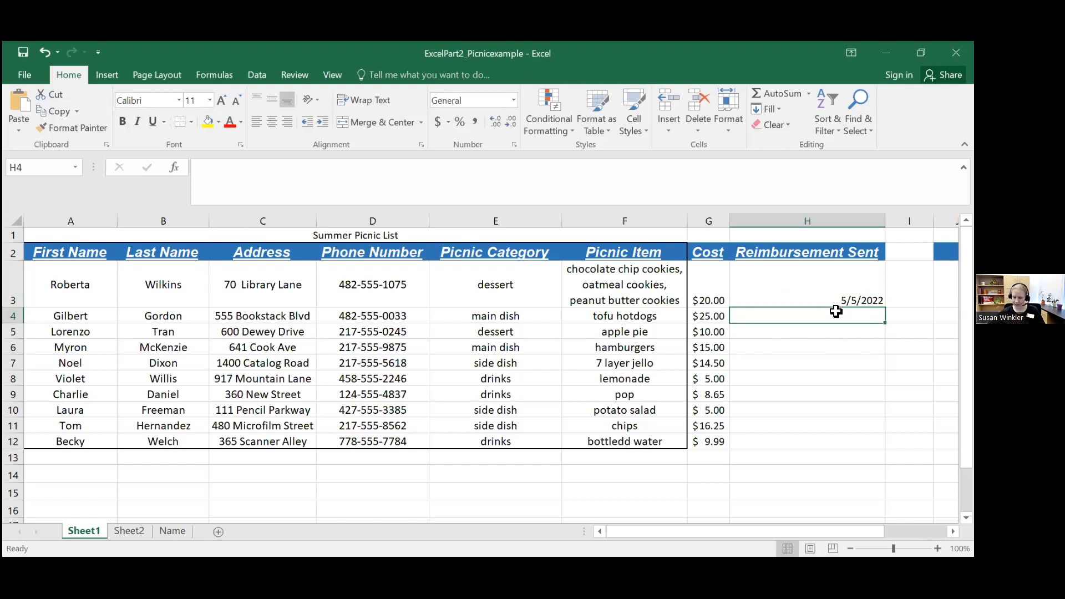
type("5/5/2022")
key("Return")
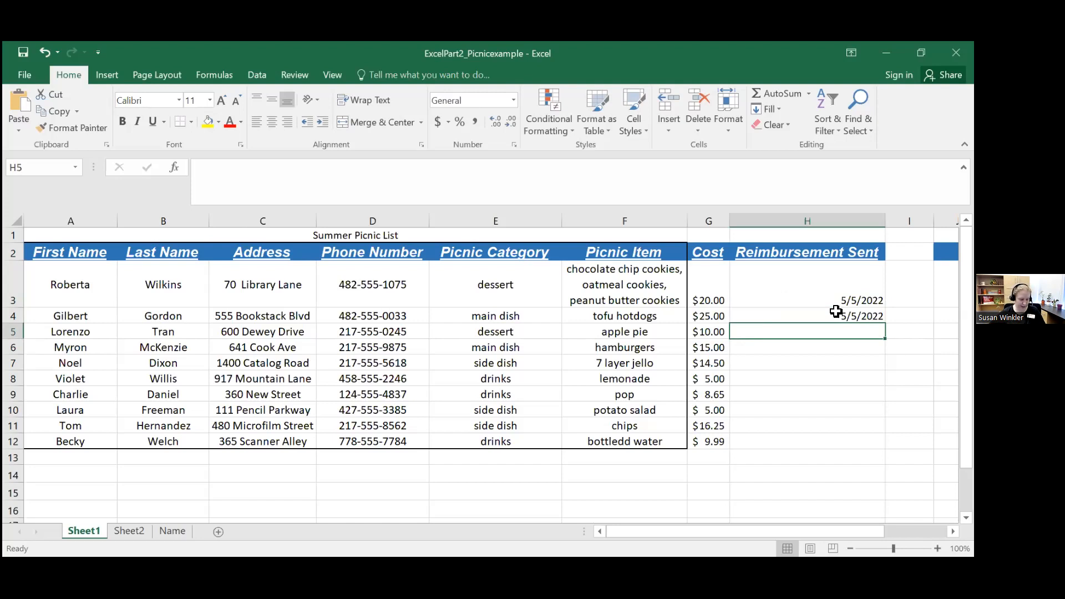
type("5/")
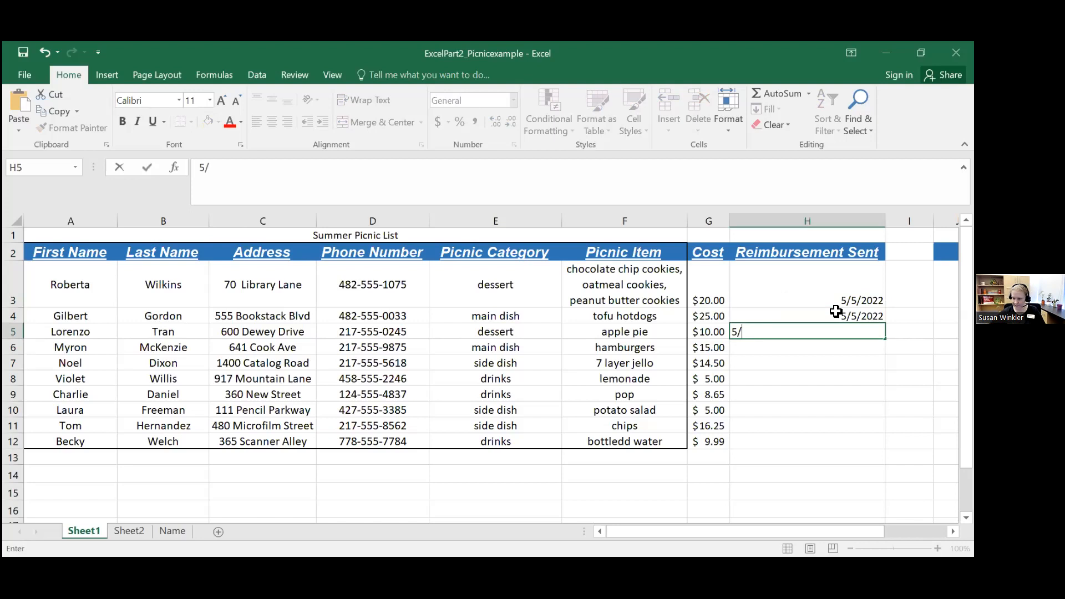
type("5/2022")
key("Return")
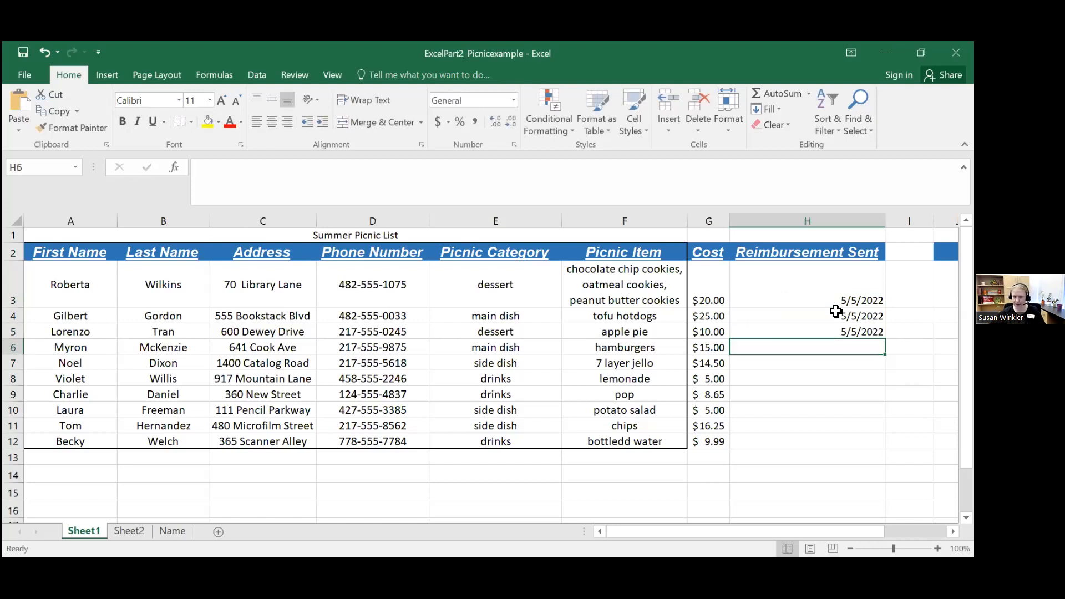
Step: Enter the reimbursement dates 05/06/2022 in cell H7 and 05/09/2022 in cell H8, leaving H6 blank
left_click(779, 366)
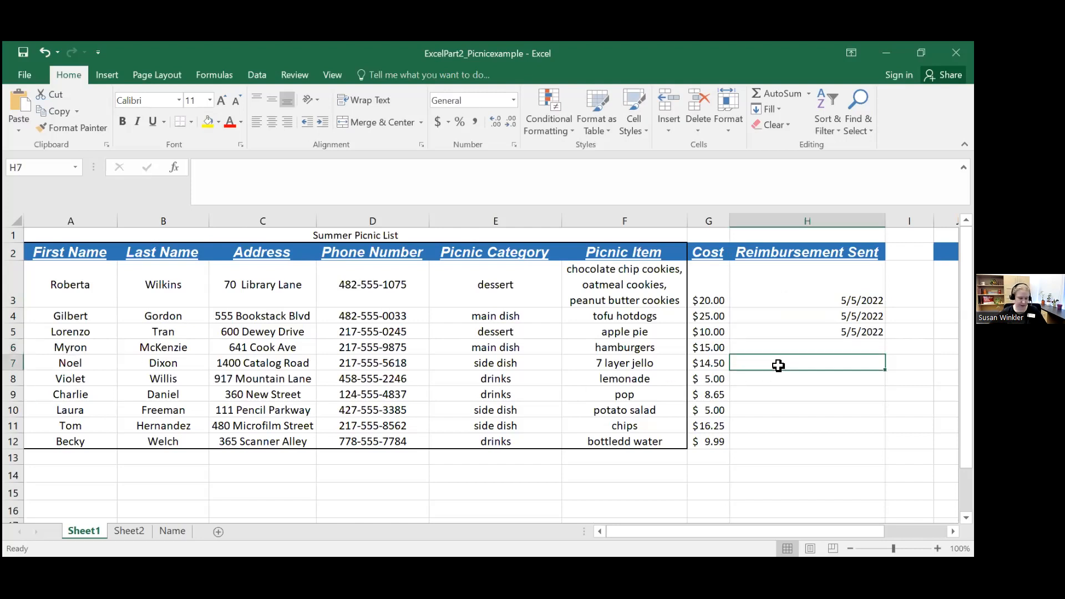
type("05/")
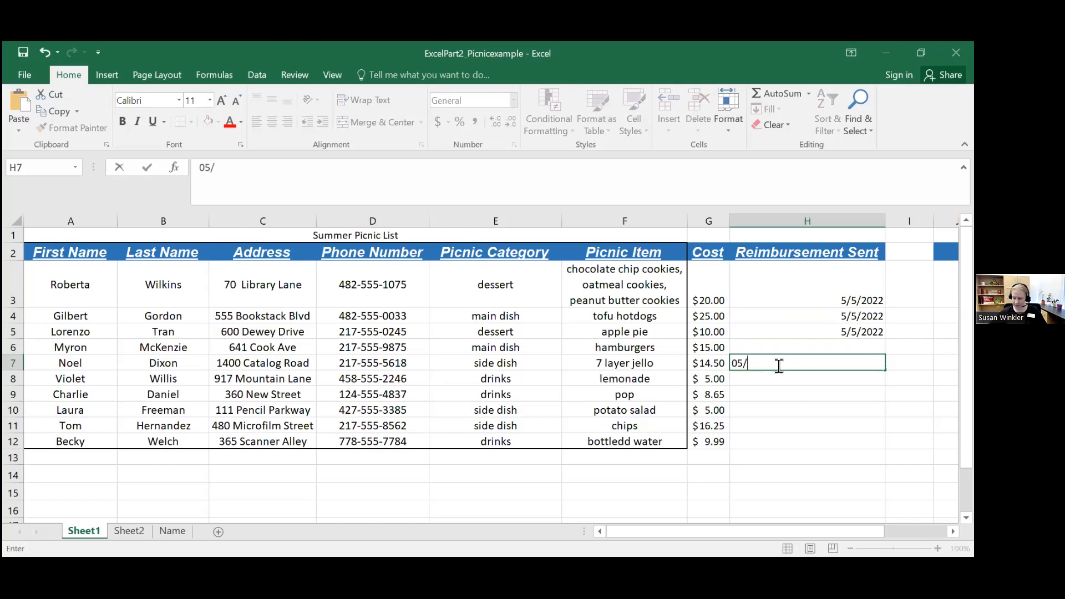
type("06/2022")
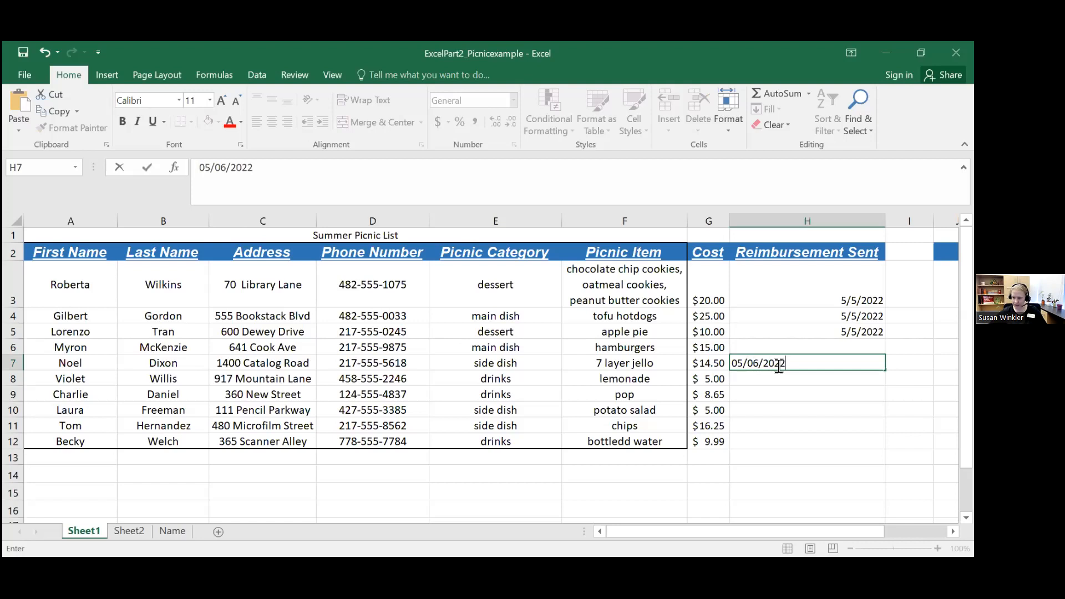
key("Return")
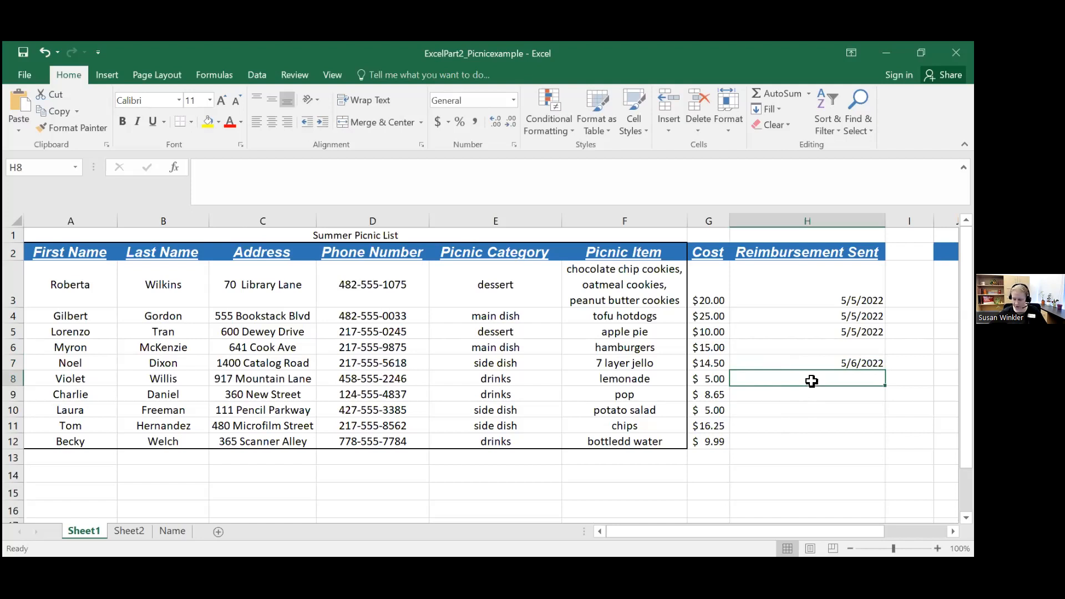
type("05/09/2022")
key("Return")
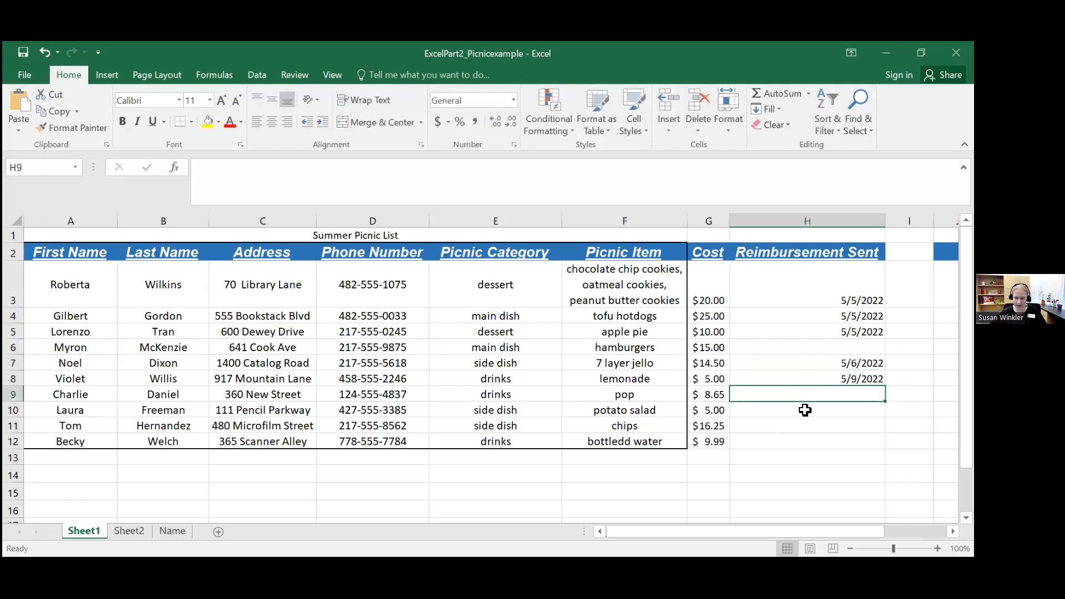
Step: Enter the reimbursement date 05/10/2022 in cell H10, leaving H9 blank
left_click(797, 412)
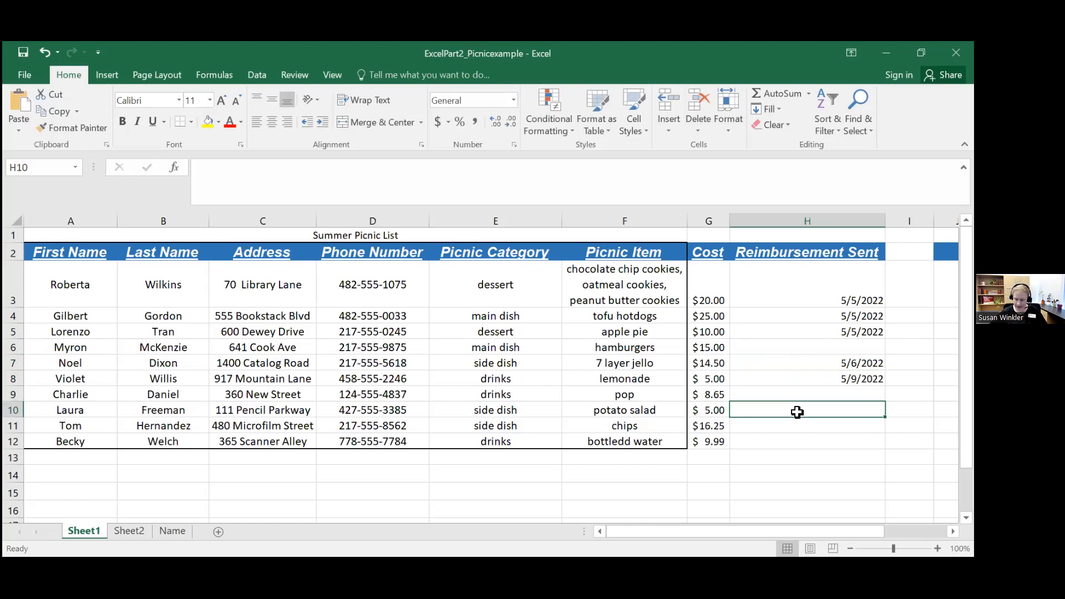
type("05/")
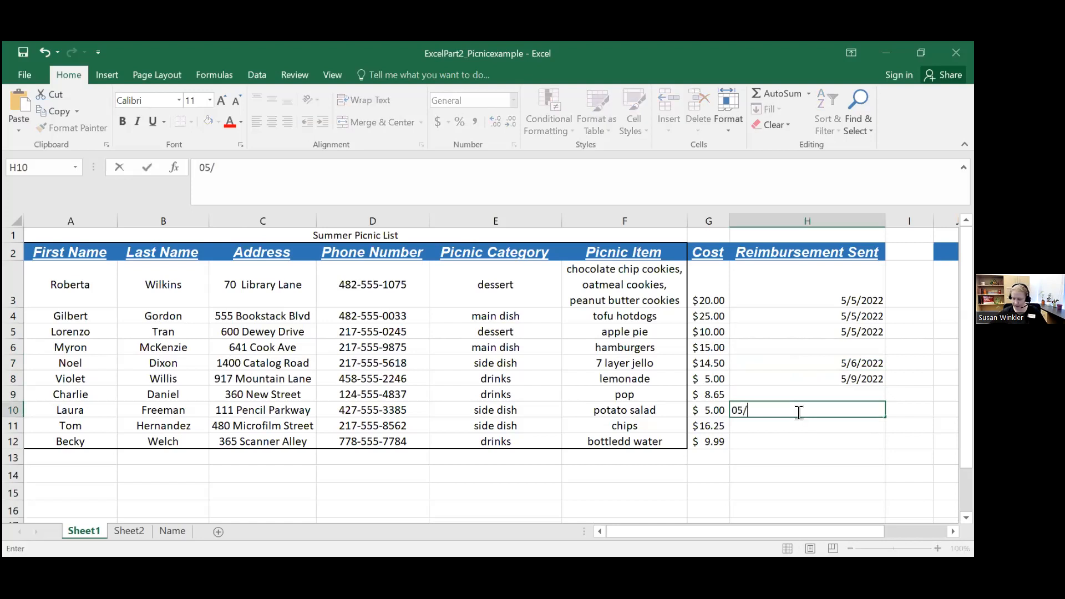
type("10/2022")
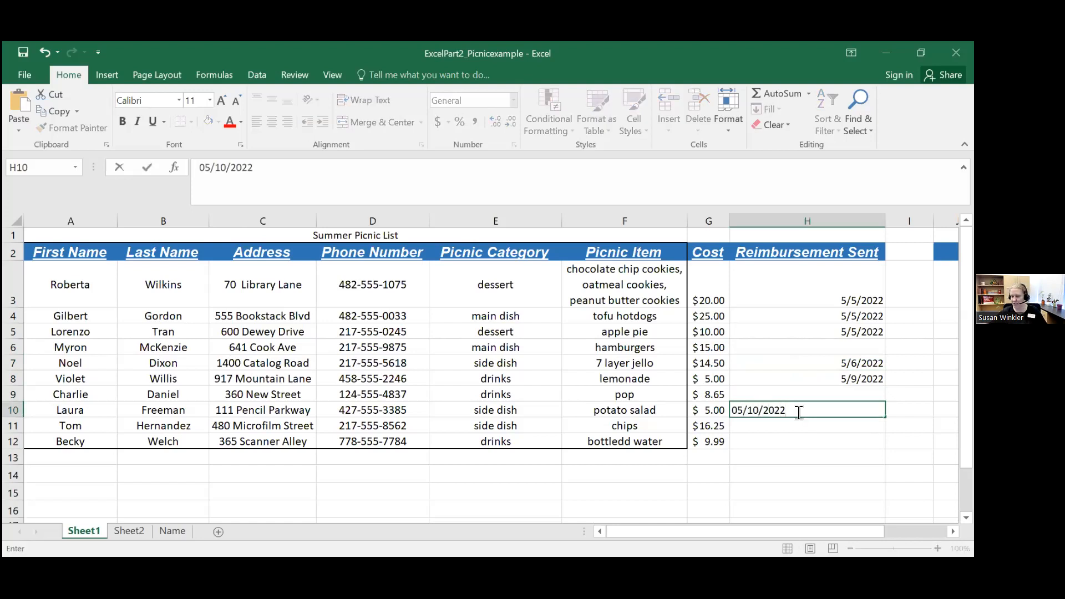
key("Return")
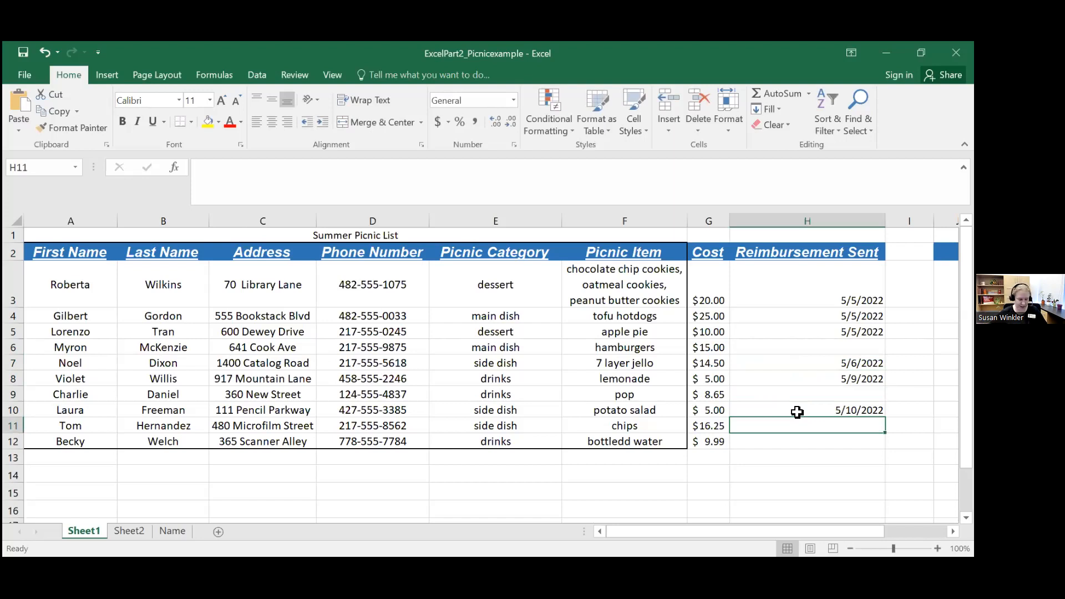
Step: Enter the reimbursement dates 6/06/2022 in cell H11 and 5/10/2022 in cell H12
type("6/")
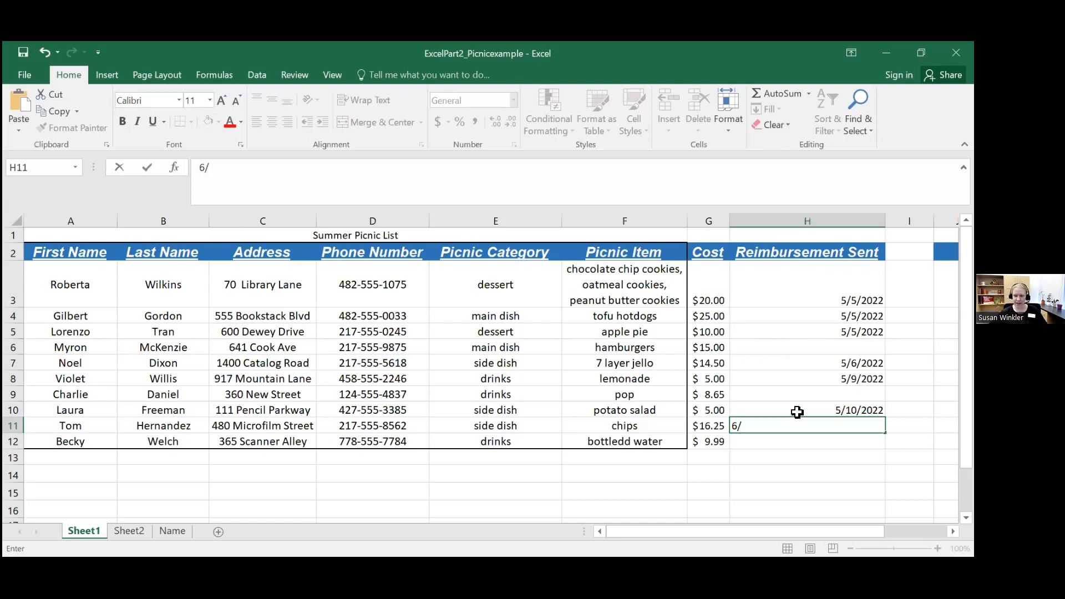
type("06/2022")
key("ctrl+Return")
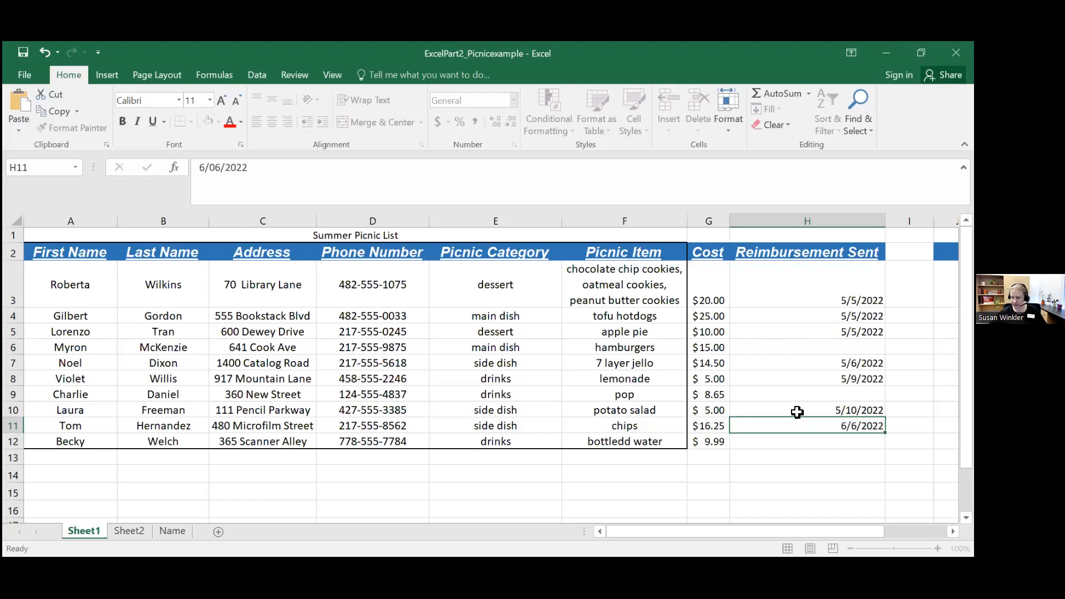
key("Down")
type("5")
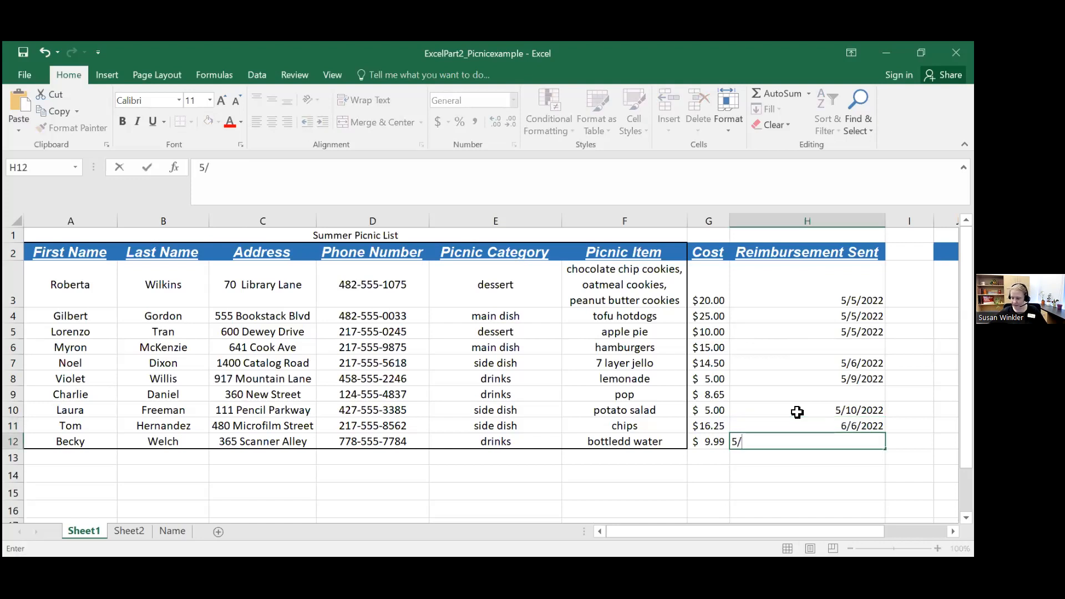
type("/10/2022")
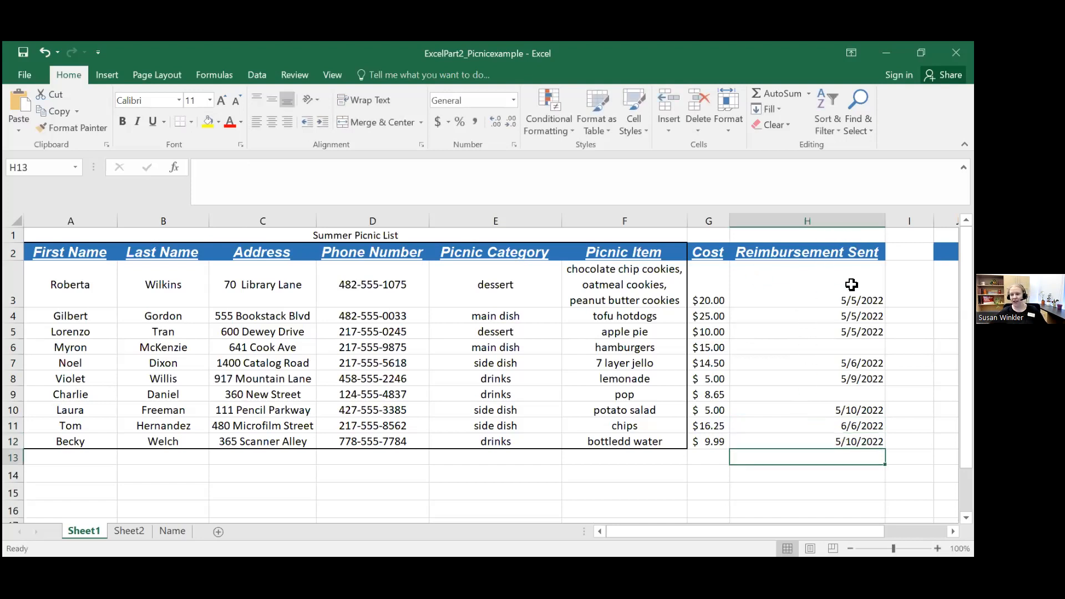
Step: Check the number format of each cell in the Reimbursement Sent column from H3 to H12
left_click(837, 296)
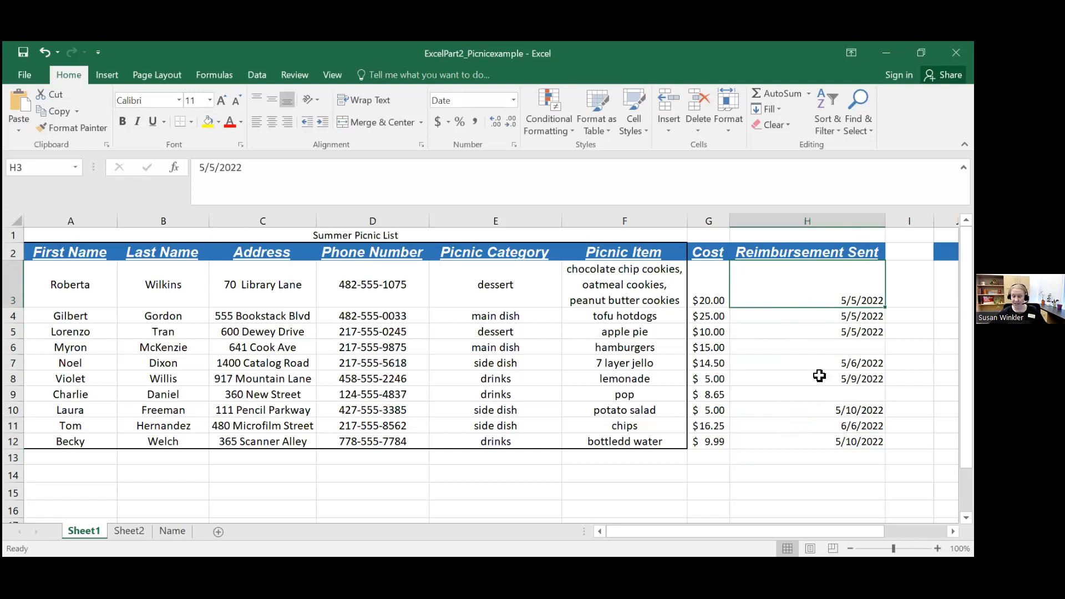
left_click(827, 316)
left_click(825, 331)
left_click(822, 348)
left_click(818, 363)
left_click(815, 378)
left_click(812, 394)
left_click(809, 410)
left_click(807, 429)
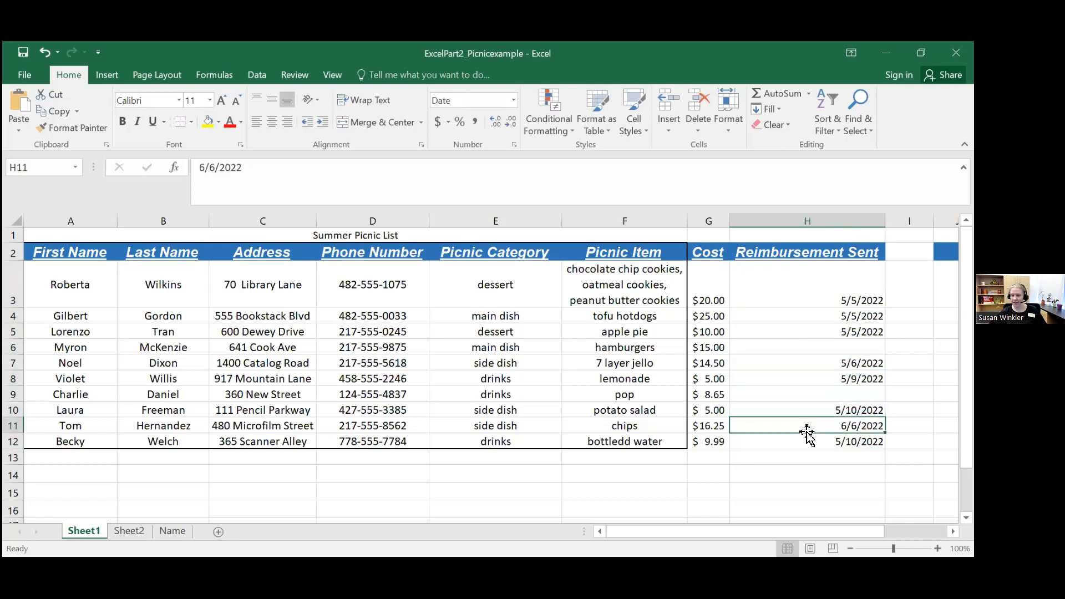
left_click(781, 441)
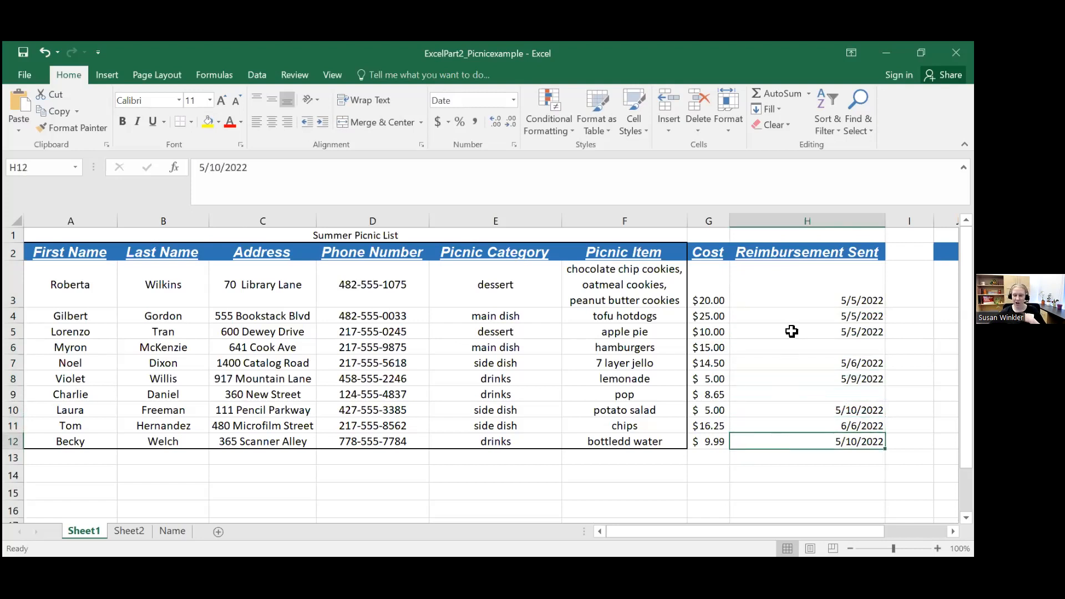
Step: Apply the Long Date format to the reimbursement dates in H3:H12
left_click(804, 286)
left_click_drag(804, 287, 793, 435)
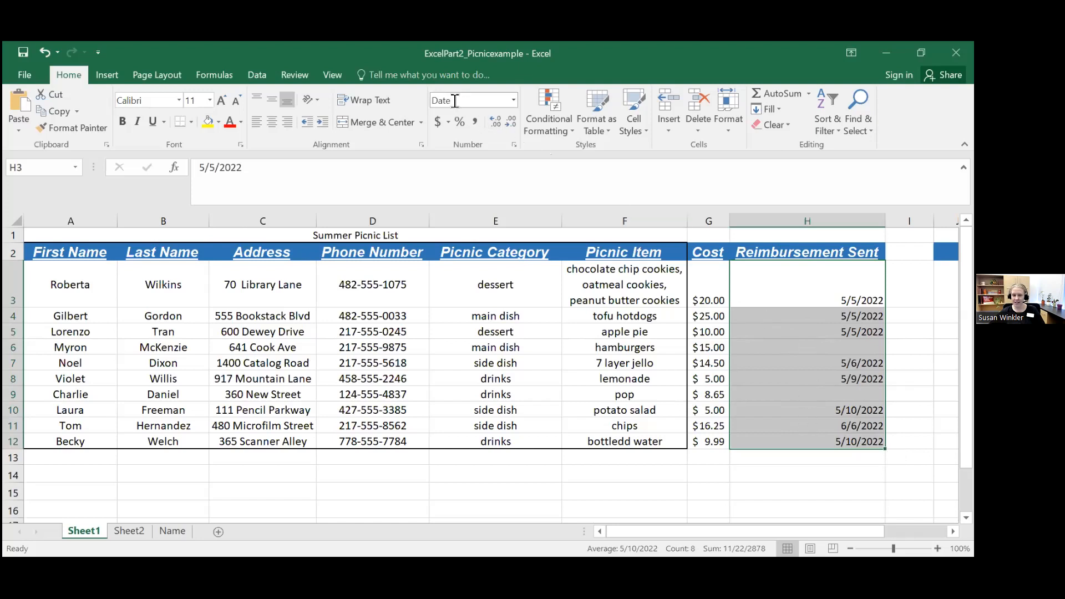
left_click(514, 100)
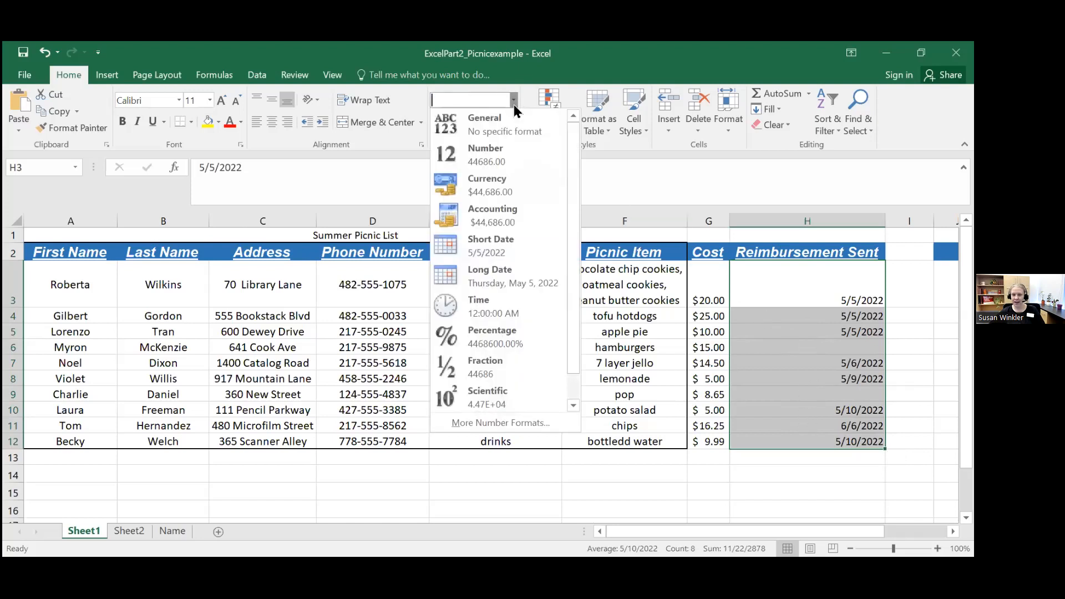
left_click(505, 275)
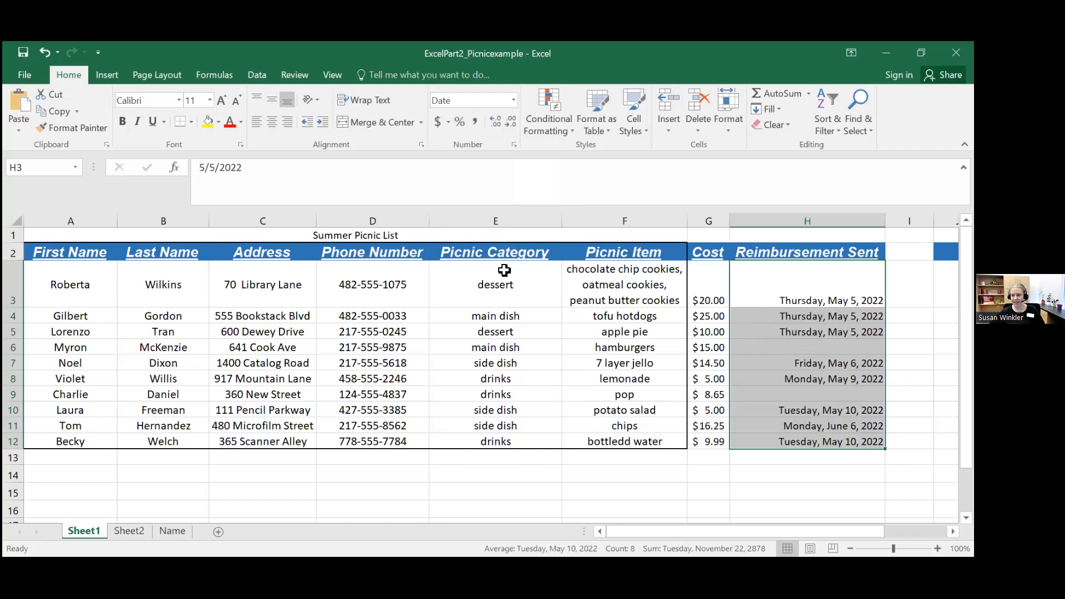
left_click(793, 297)
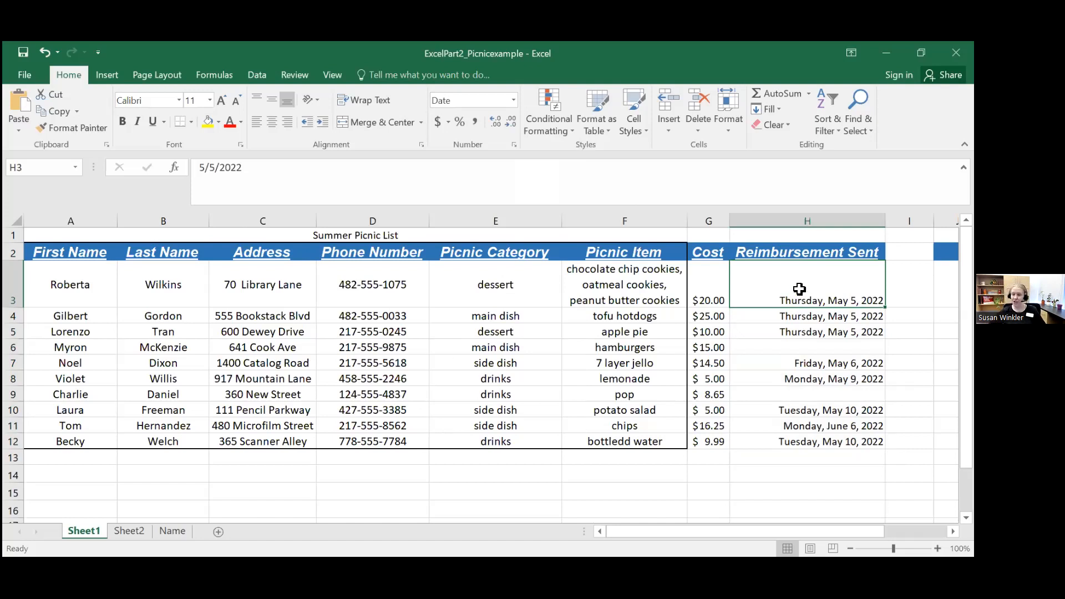
left_click_drag(809, 294, 805, 433)
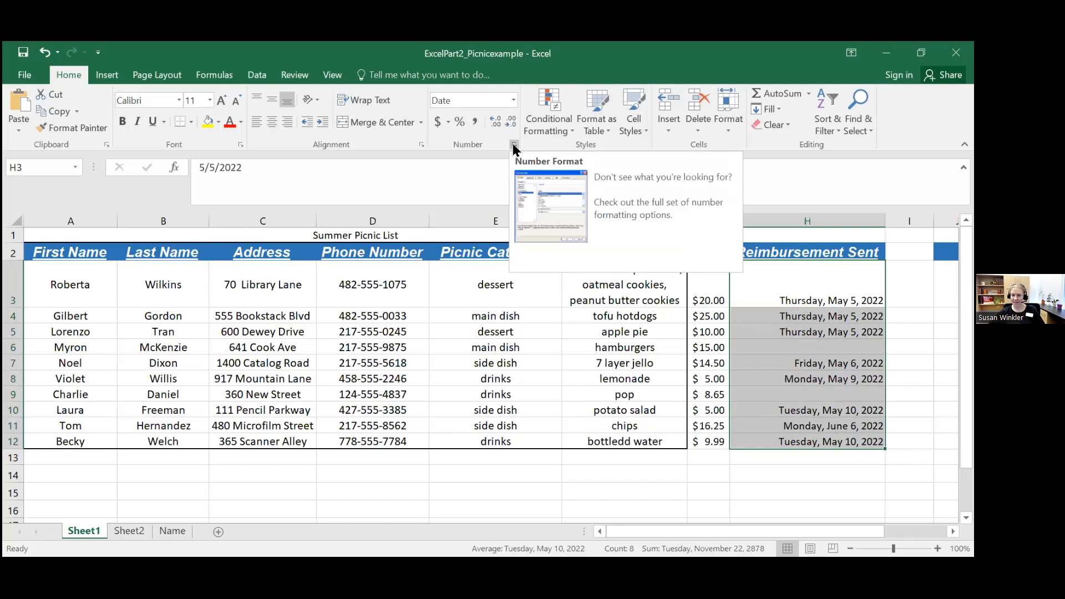
left_click(910, 316)
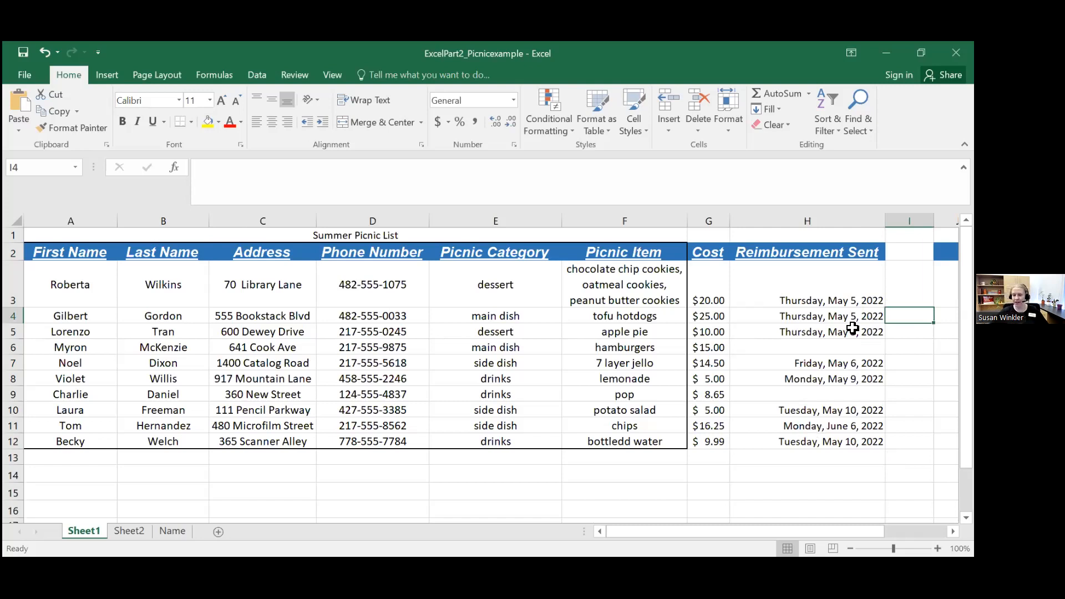
Step: Select the reimbursement dates in H3:H12 and look through the number format options available for them
left_click_drag(811, 284, 830, 440)
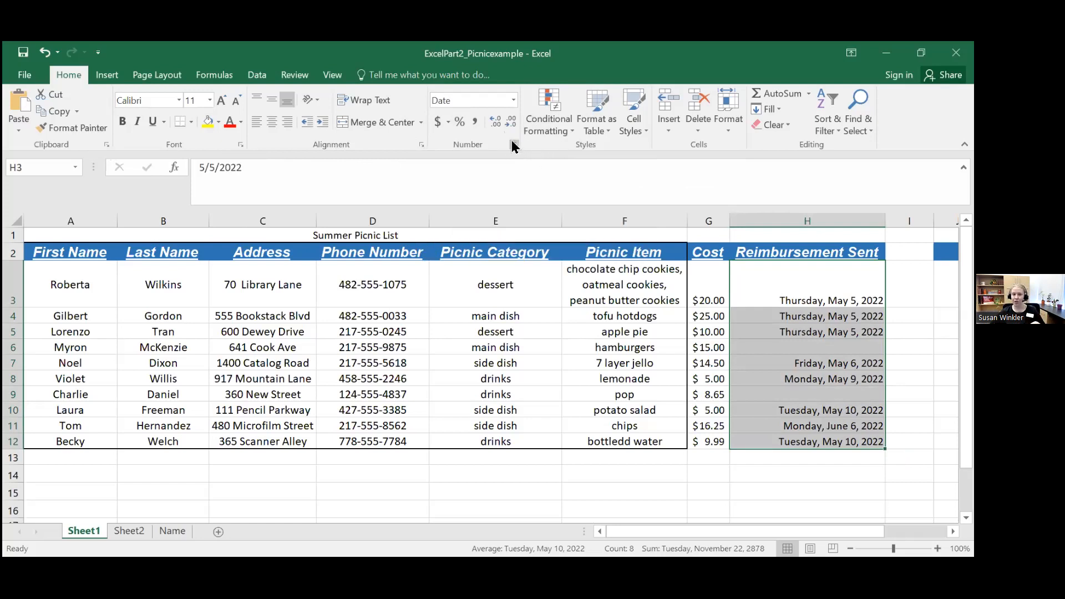
left_click(254, 75)
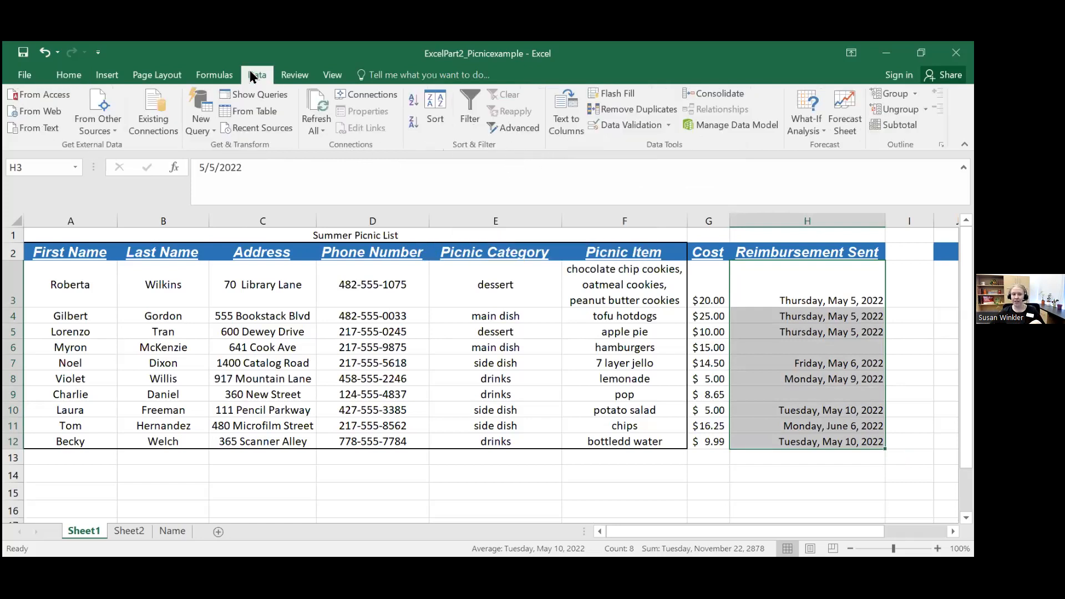
left_click(107, 75)
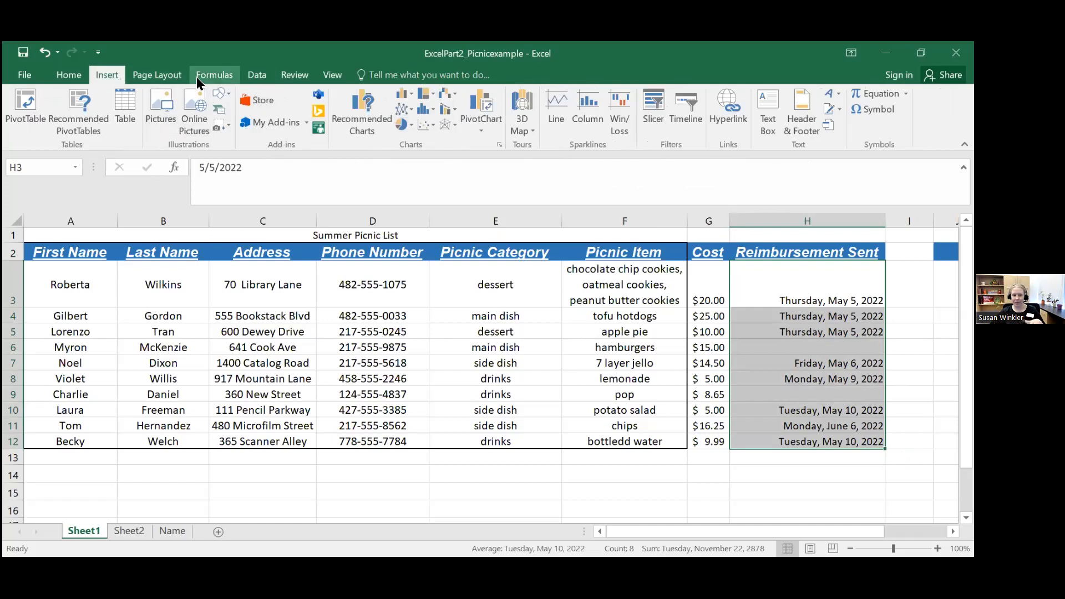
left_click(213, 76)
left_click(69, 75)
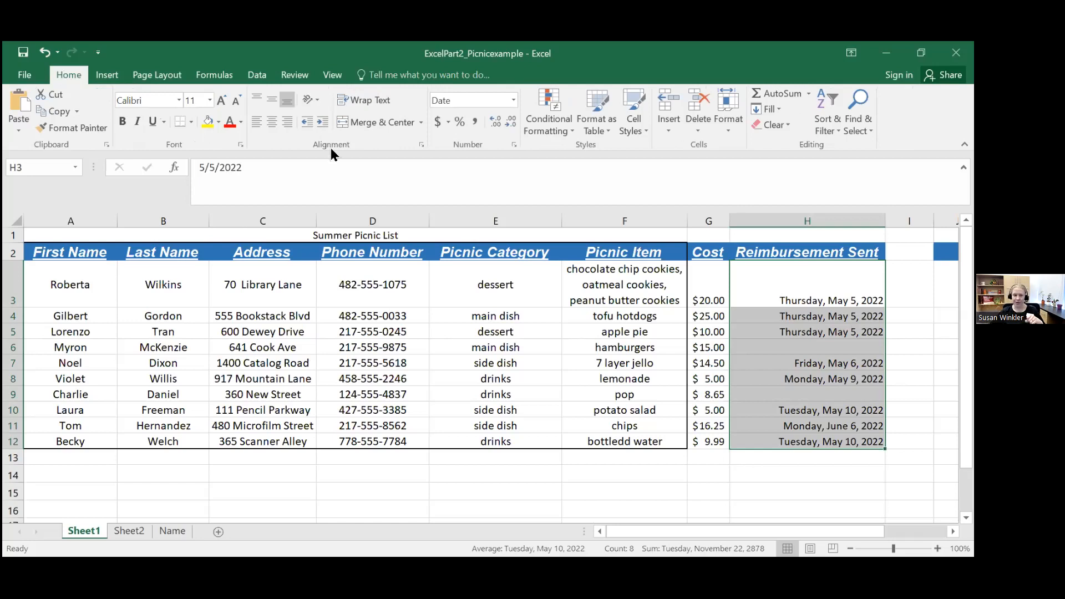
left_click(514, 146)
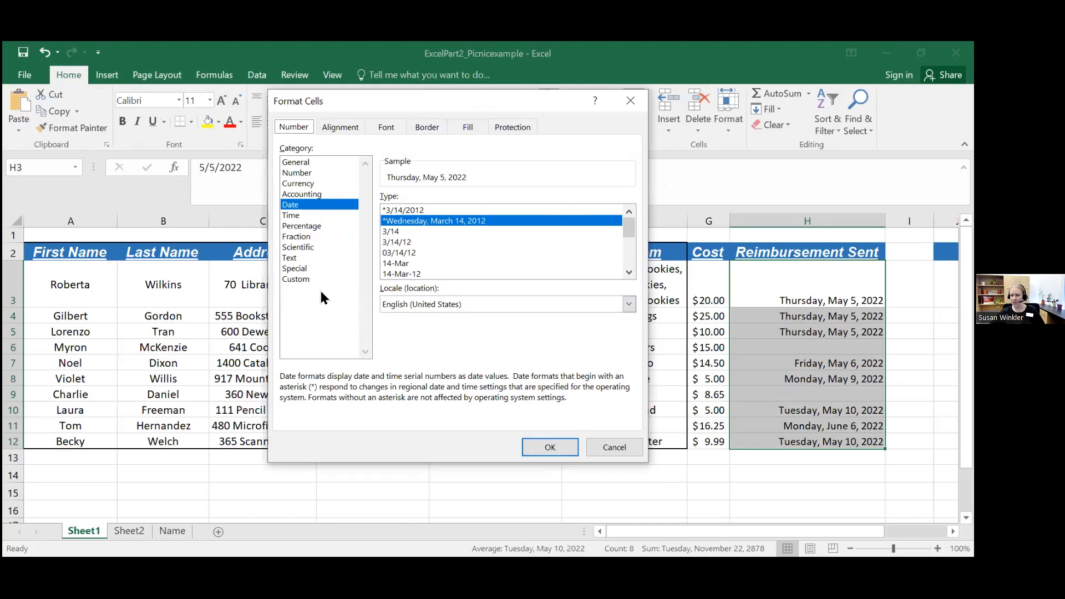
left_click(631, 100)
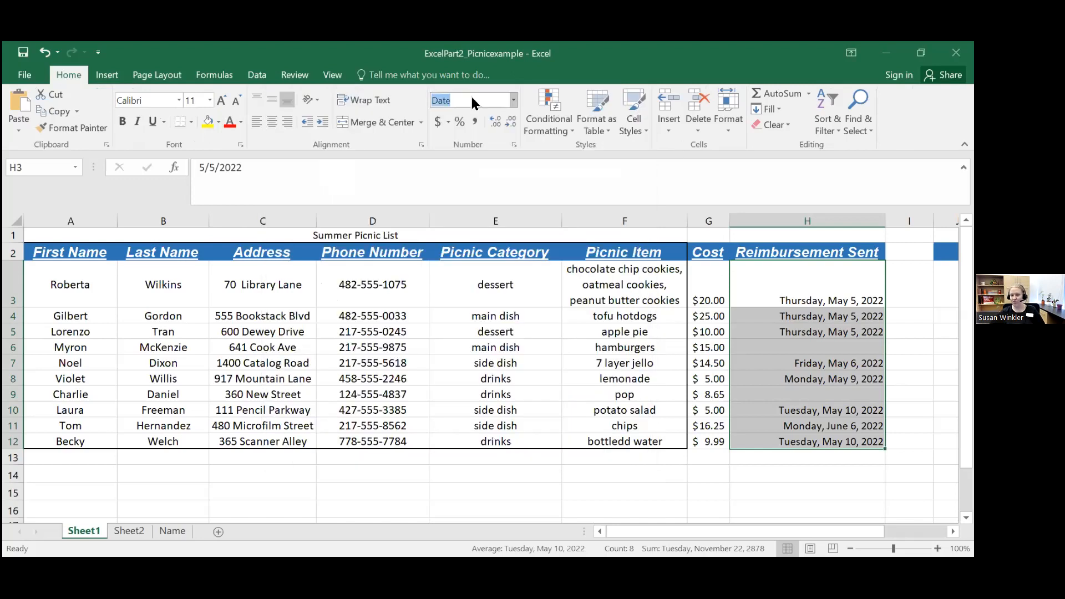
left_click(512, 98)
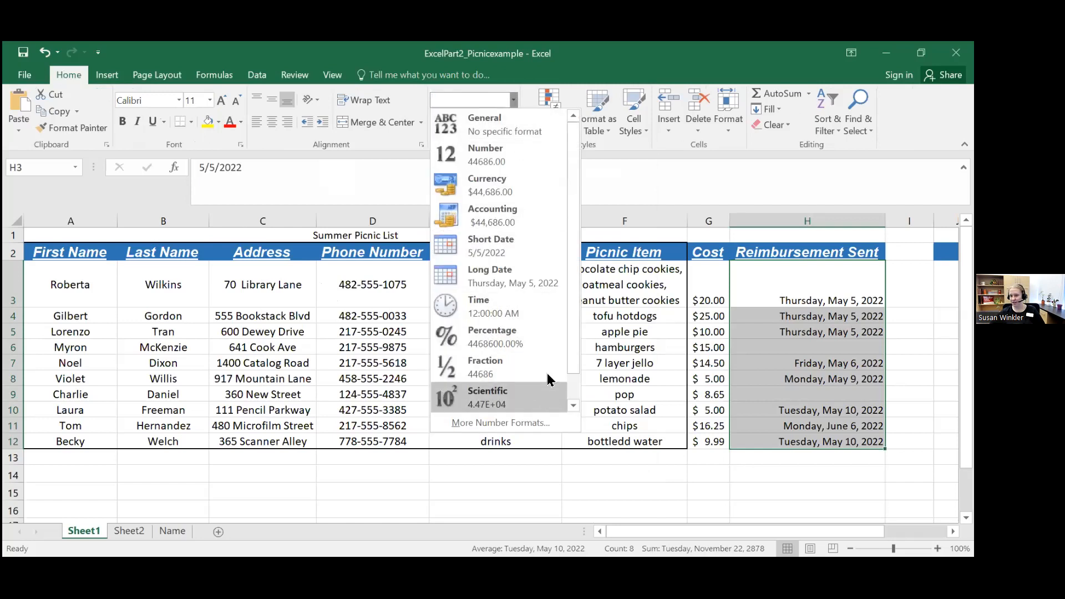
left_click(525, 81)
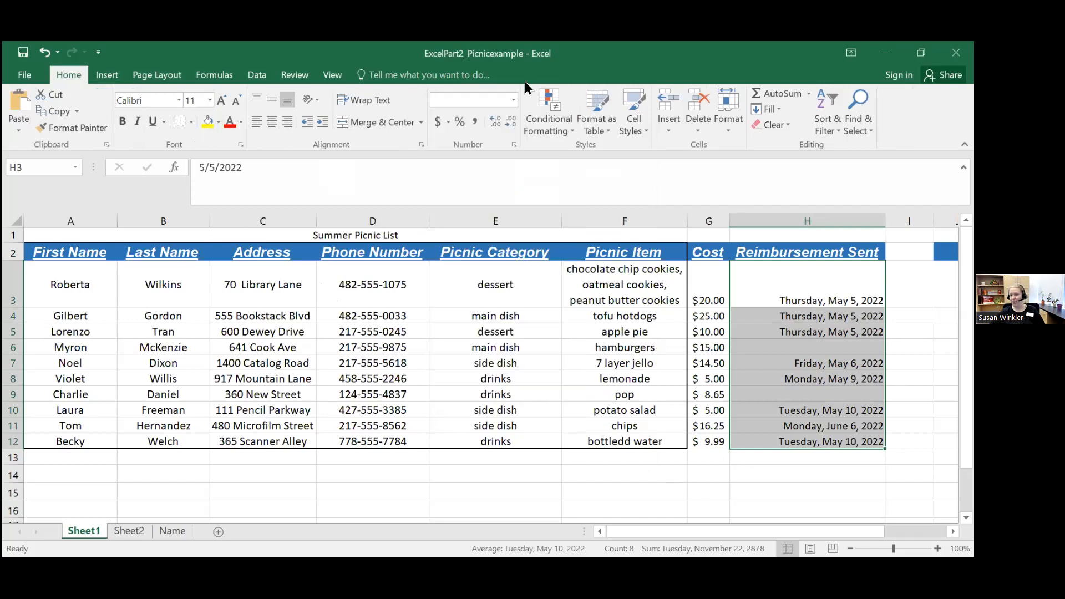
Step: Preview the date types 3/14, 3/14/12, 14-Mar and 14-Mar-12 on H3:H12 and look through the remaining types
left_click(513, 146)
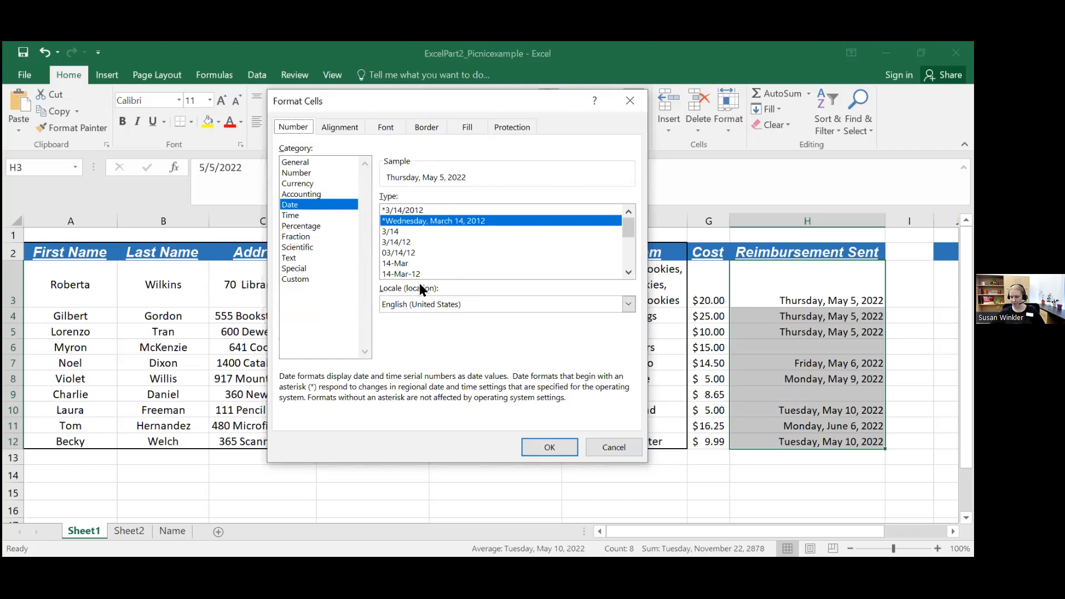
left_click(395, 232)
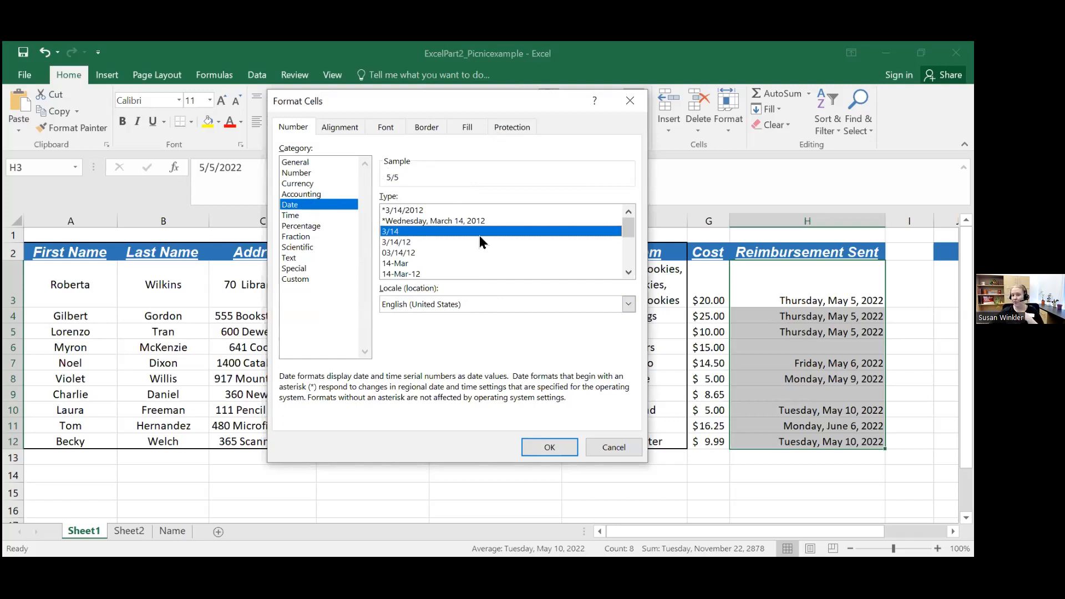
left_click(402, 243)
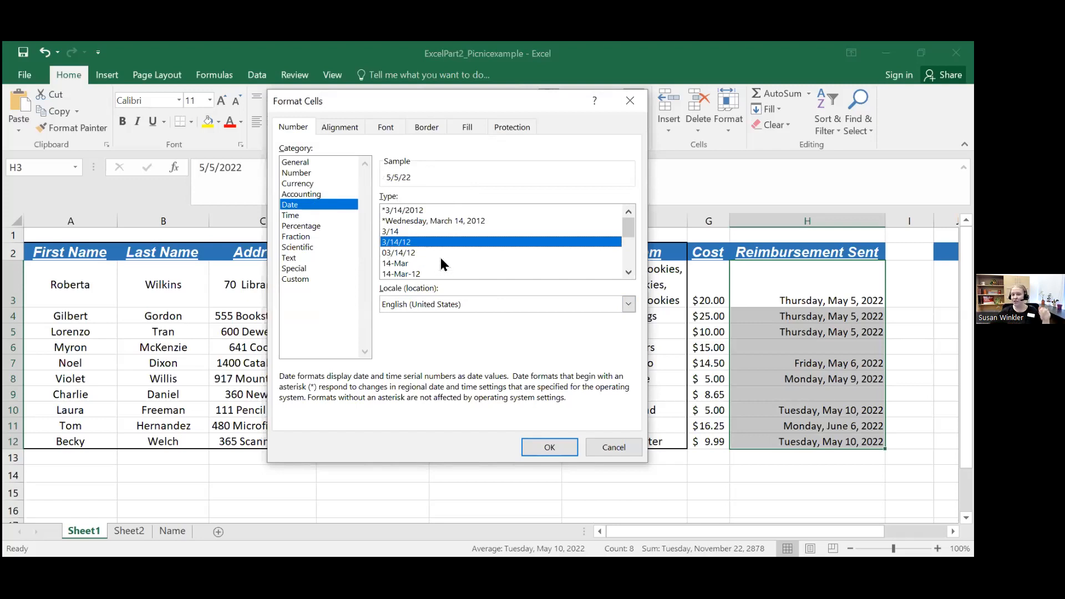
left_click(402, 264)
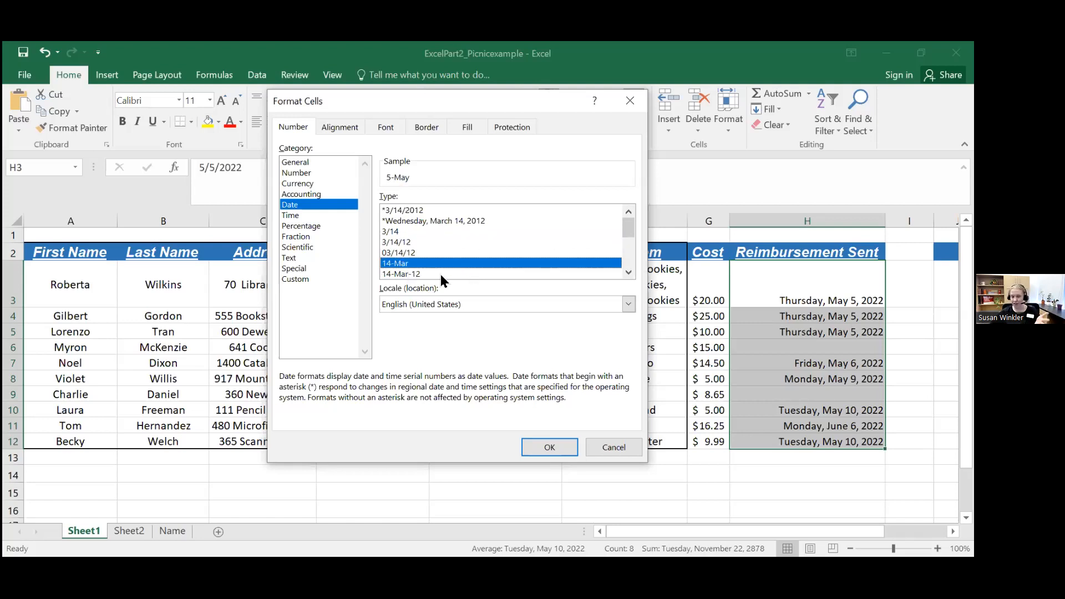
left_click(398, 275)
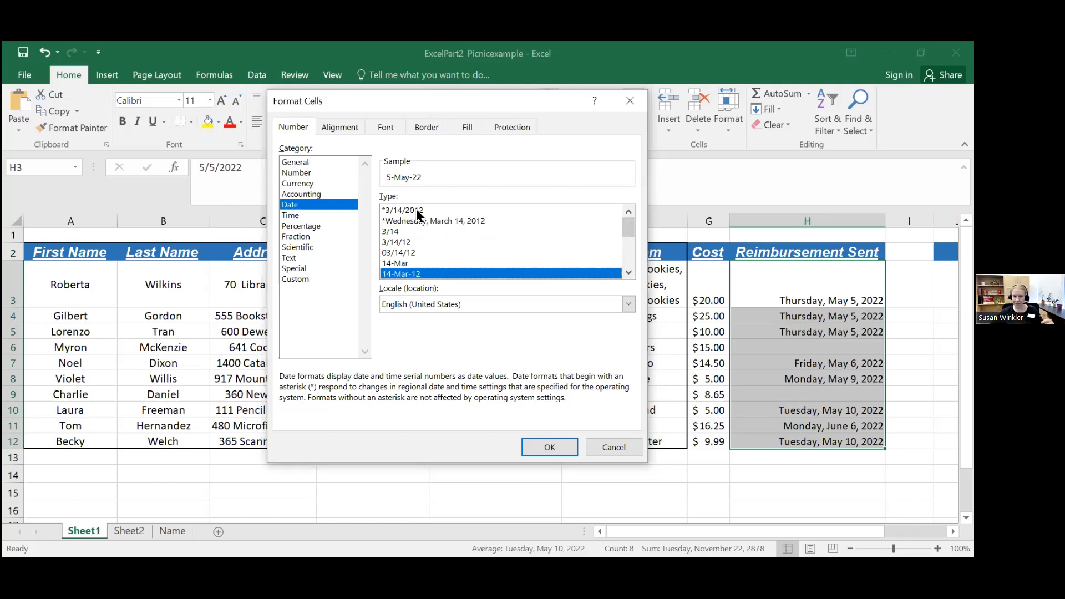
left_click(629, 272)
left_click(628, 272)
left_click(629, 272)
left_click(629, 273)
left_click(629, 272)
left_click(628, 273)
left_click(629, 272)
left_click(628, 272)
left_click(628, 272)
left_click(628, 272)
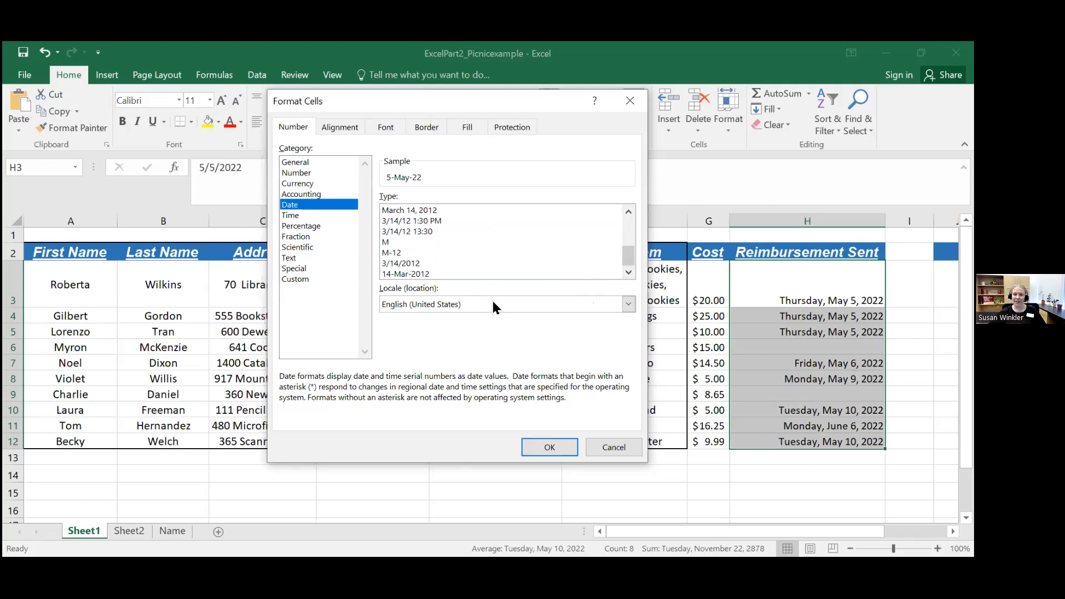
Step: Look through the locales offered for the date format, keeping English (United States)
left_click(456, 300)
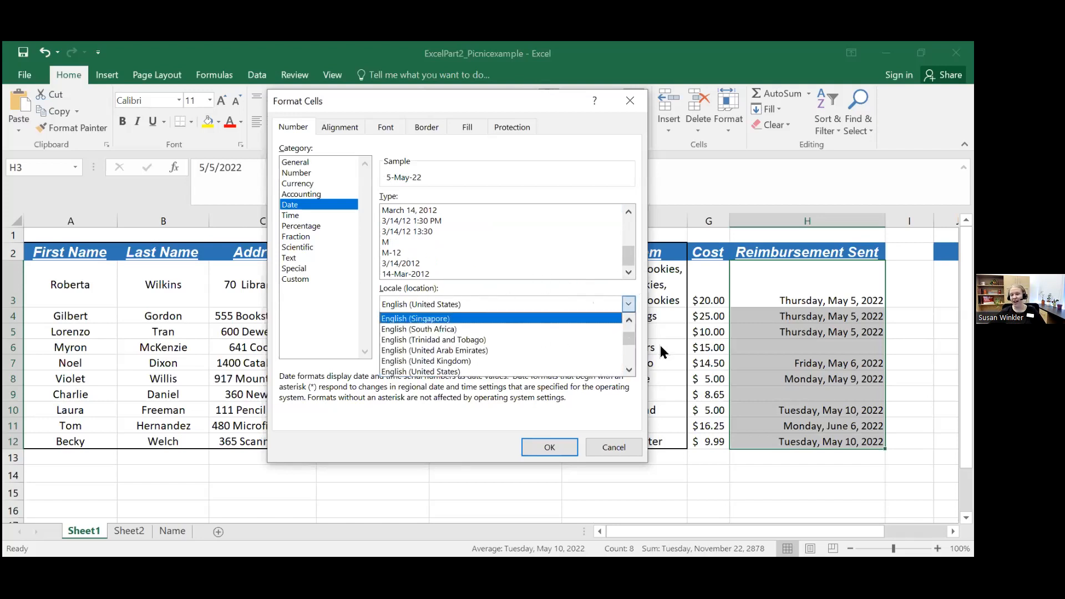
left_click_drag(629, 340, 630, 320)
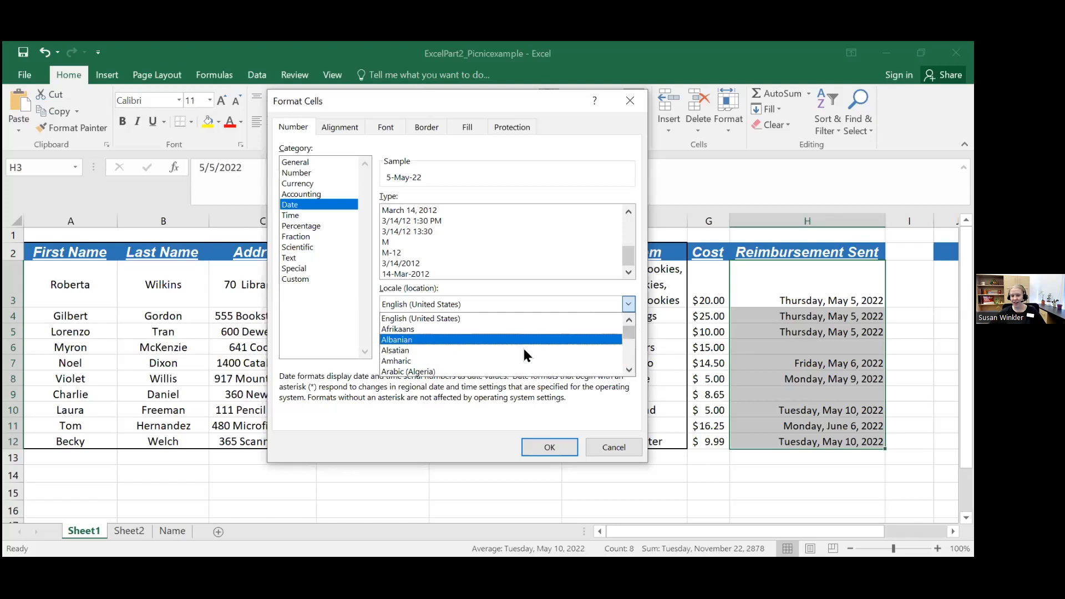
left_click(512, 176)
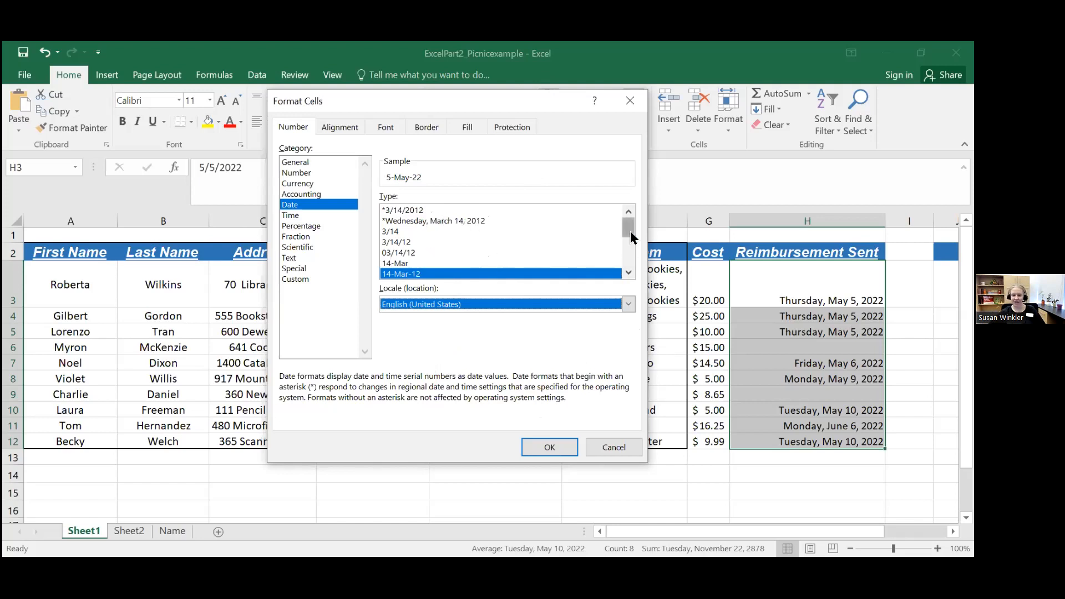
Step: Examine the full list of date types offered for the English (United States) locale
left_click(629, 271)
left_click(629, 272)
left_click(629, 272)
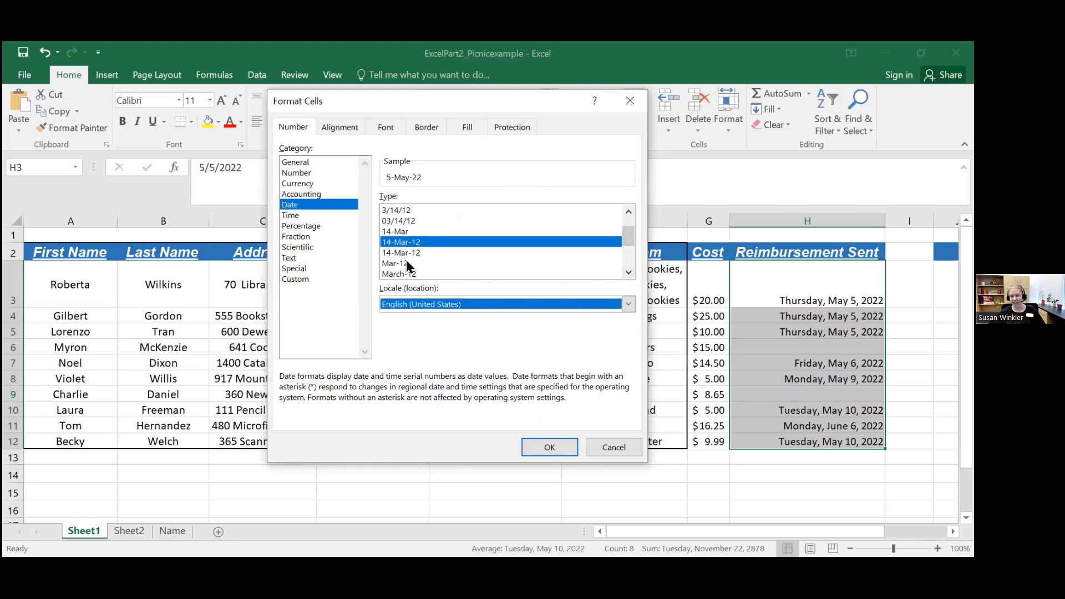
left_click(632, 273)
left_click(633, 273)
left_click(633, 273)
left_click(633, 273)
left_click(633, 272)
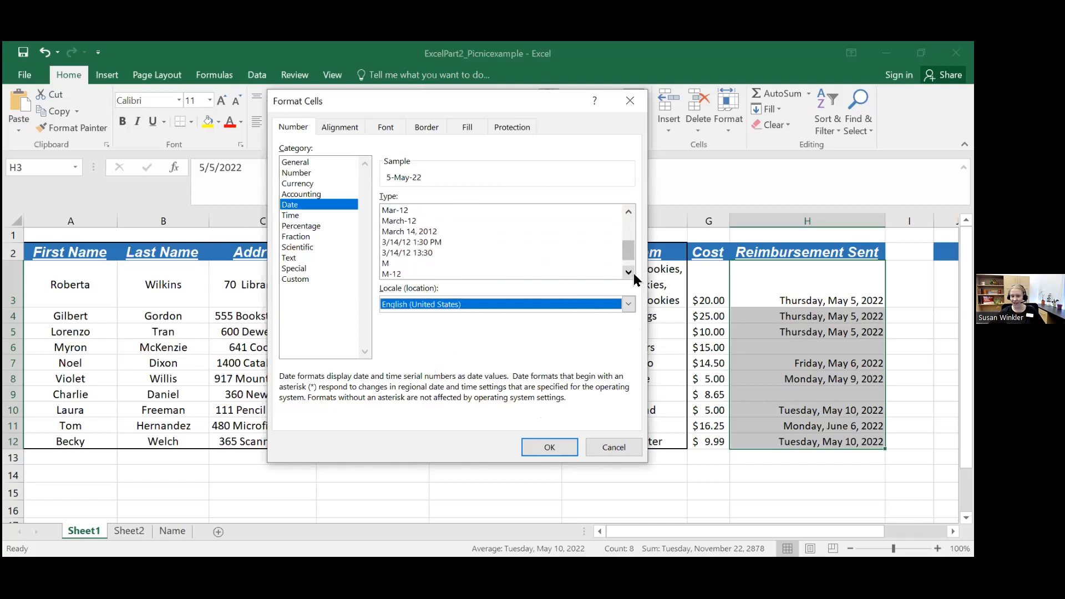
left_click(633, 272)
left_click(633, 273)
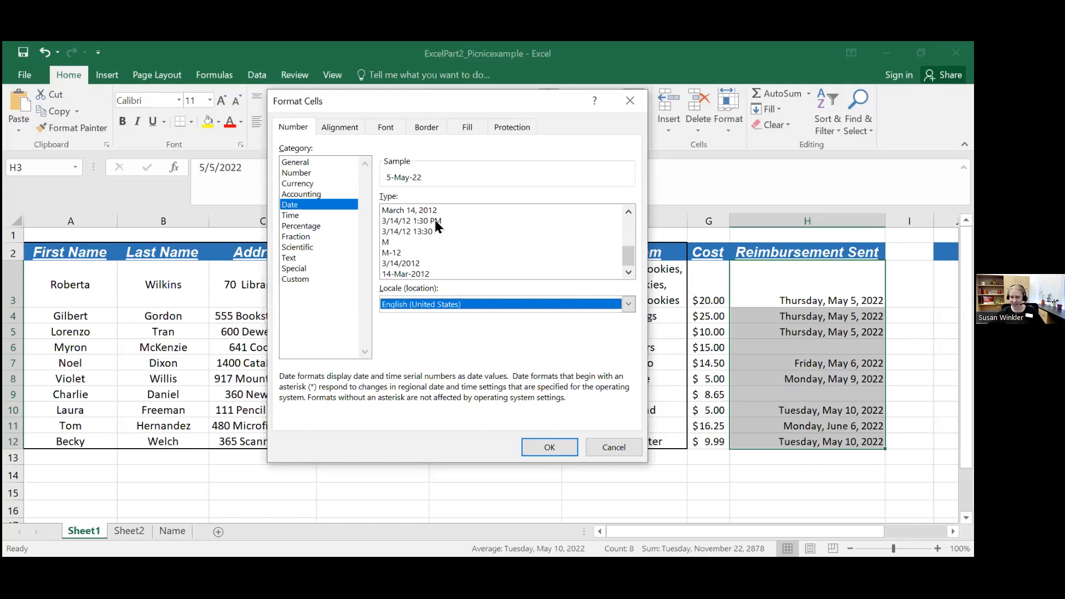
left_click_drag(629, 257, 629, 228)
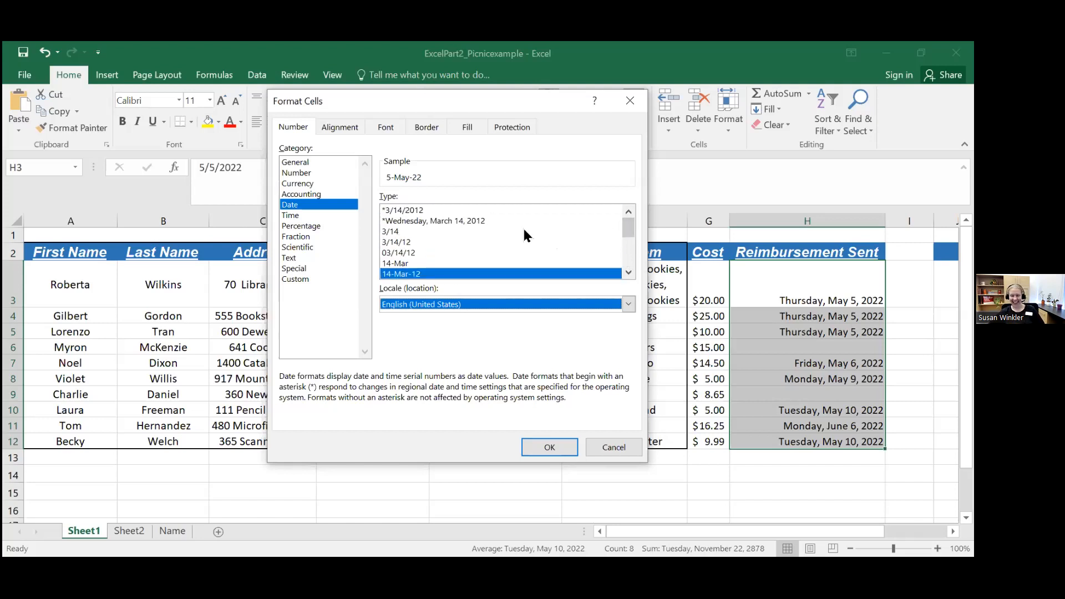
left_click(628, 273)
left_click(628, 272)
left_click(628, 272)
left_click(628, 272)
left_click(628, 272)
left_click_drag(632, 247, 629, 226)
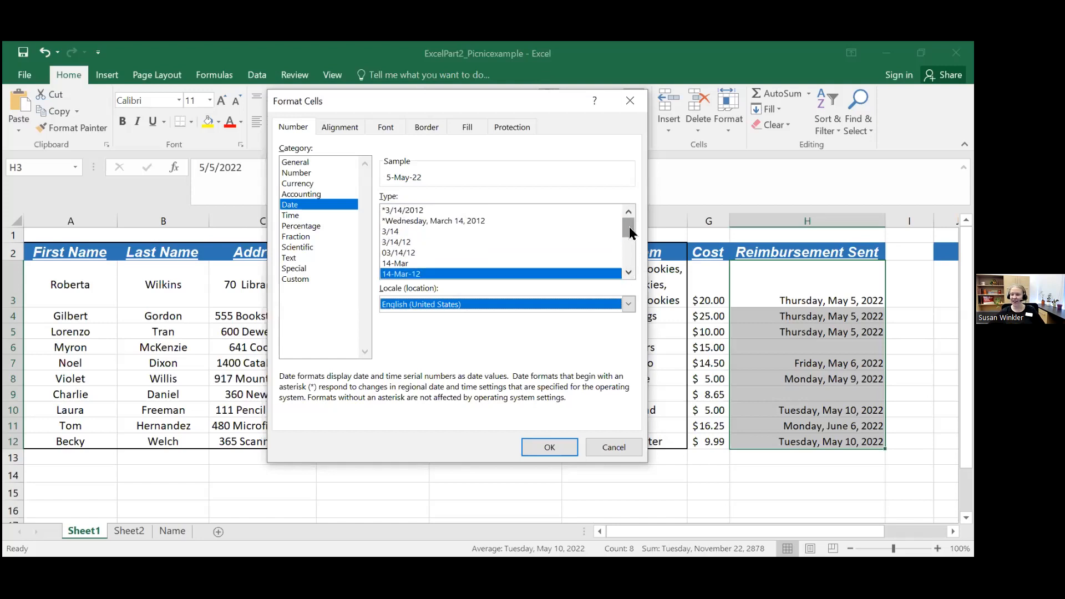
Step: Apply the 3/14/12 date type to the reimbursement dates in H3:H12
left_click(406, 221)
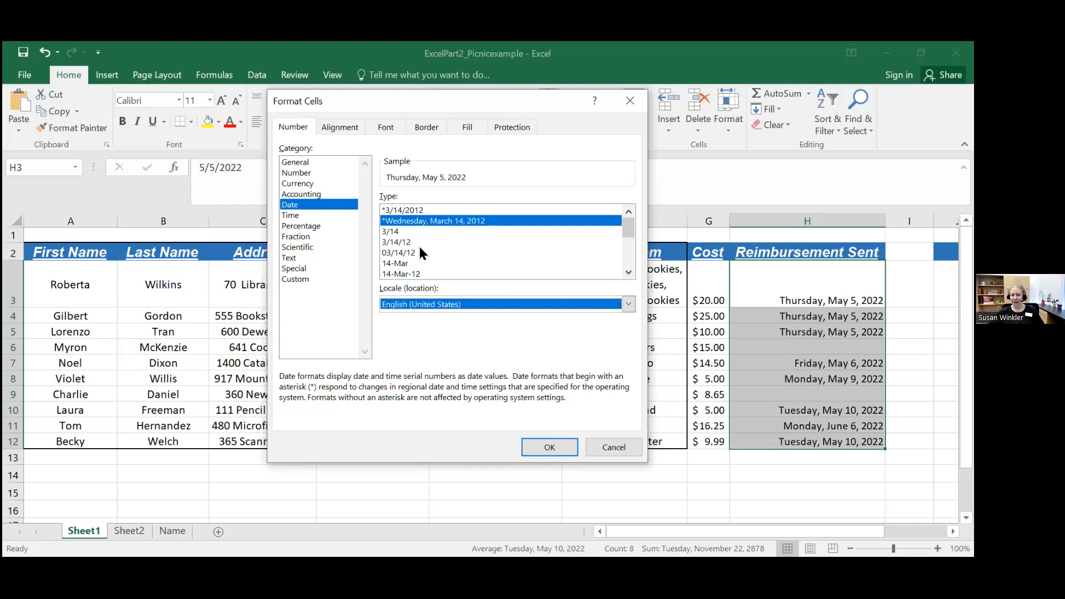
left_click(400, 242)
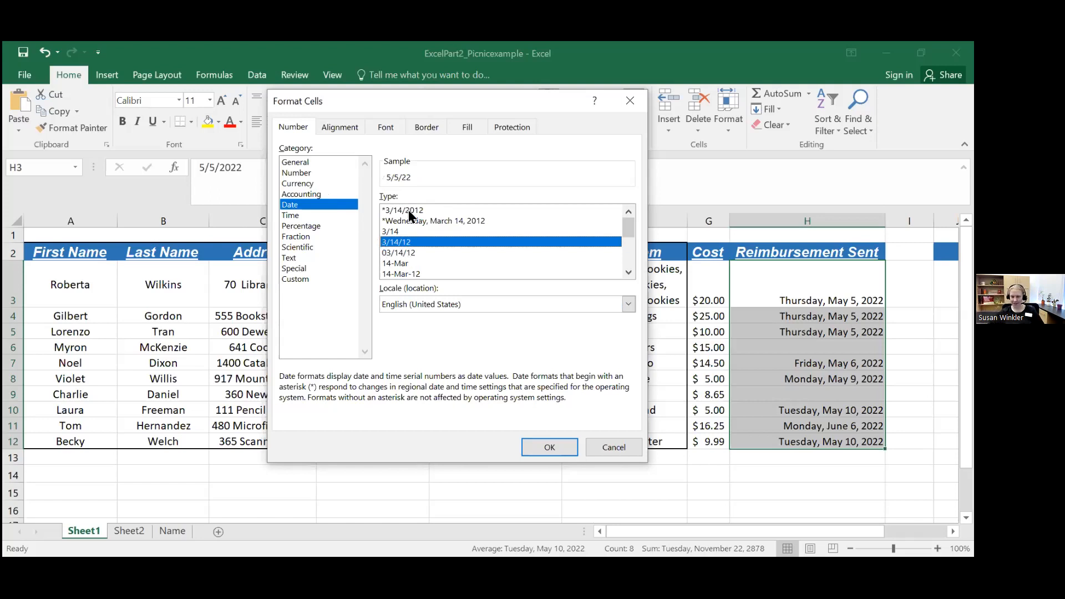
left_click(543, 447)
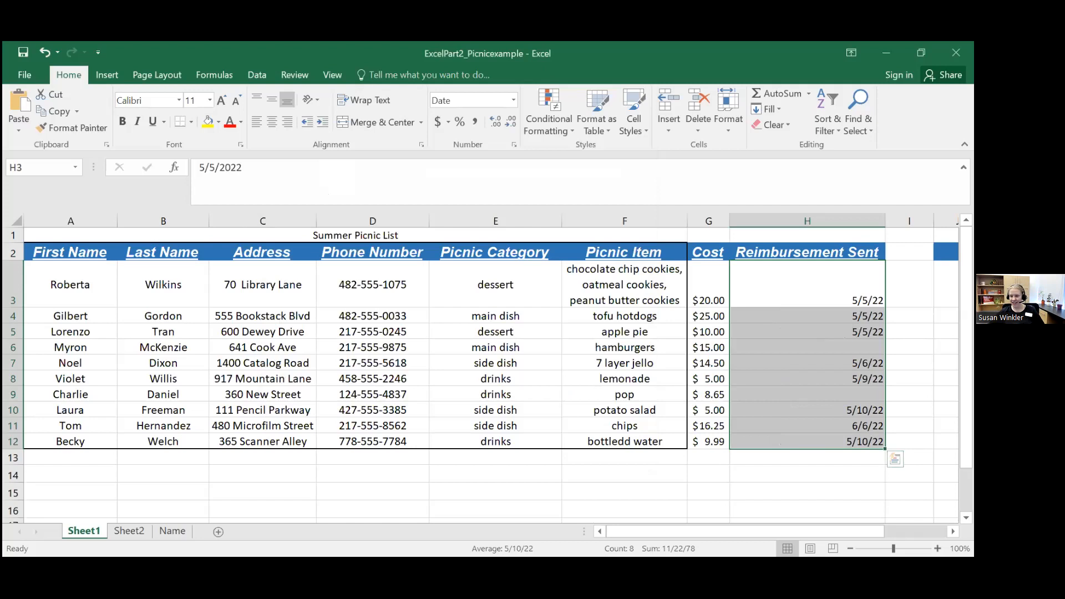
Step: Narrow column H to about the width of its short dates, and autofit it back to the Reimbursement Sent header
left_click_drag(886, 221, 777, 222)
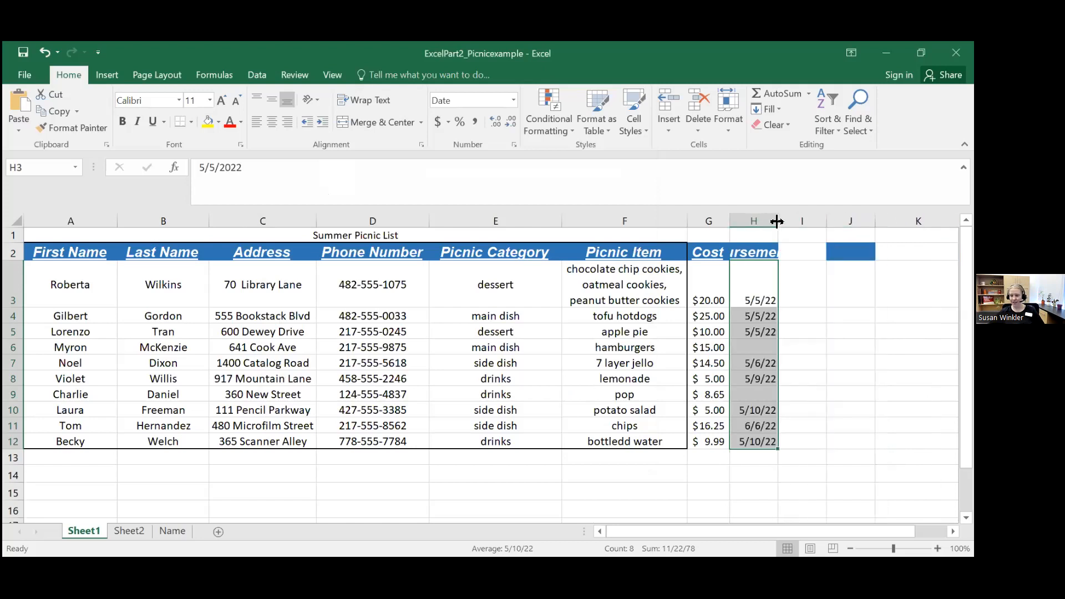
left_click(760, 249)
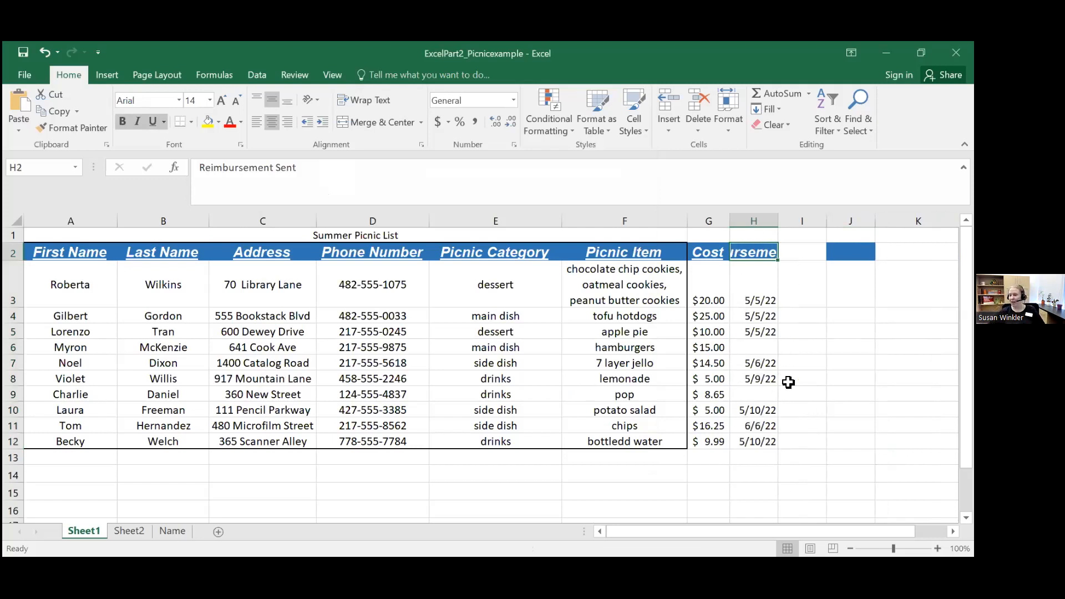
double_click(778, 220)
Step: Set the reimbursement dates in H3:H12 to the Long Date format and deselect the range
left_click_drag(809, 288, 814, 440)
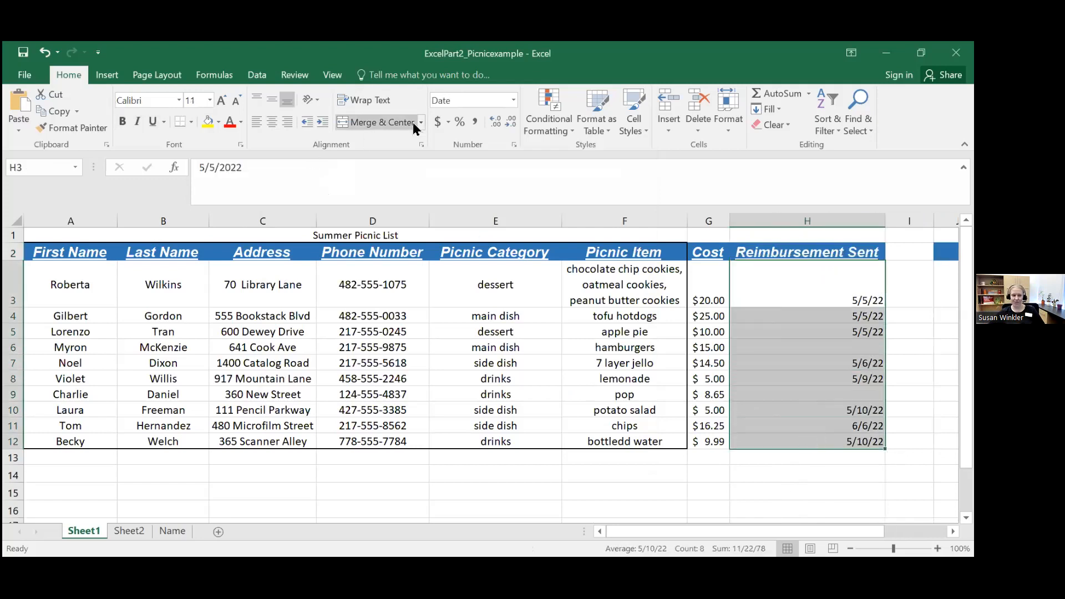
left_click(513, 100)
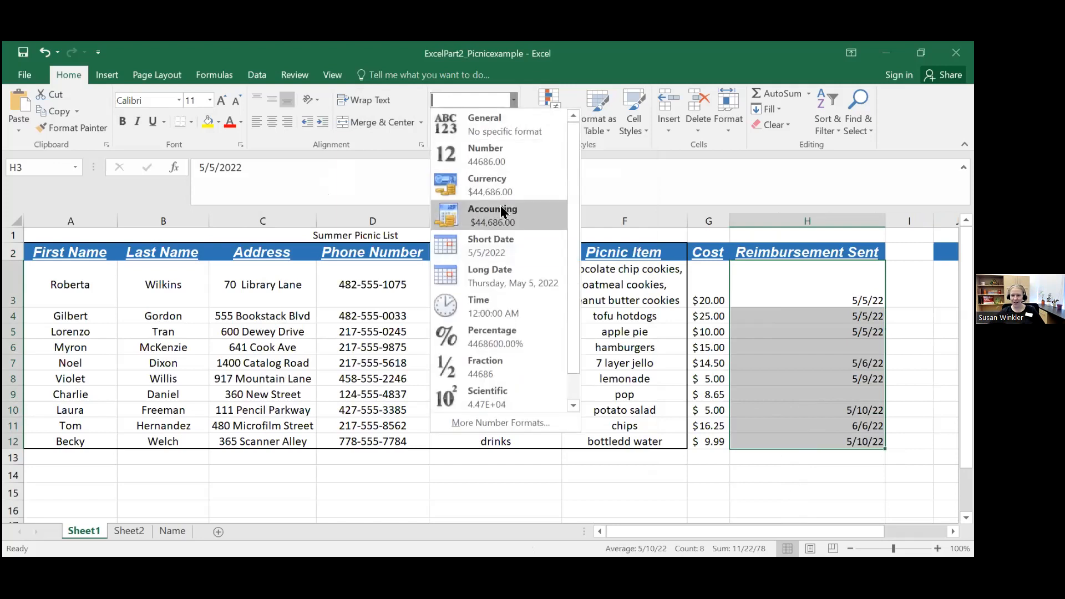
left_click(515, 273)
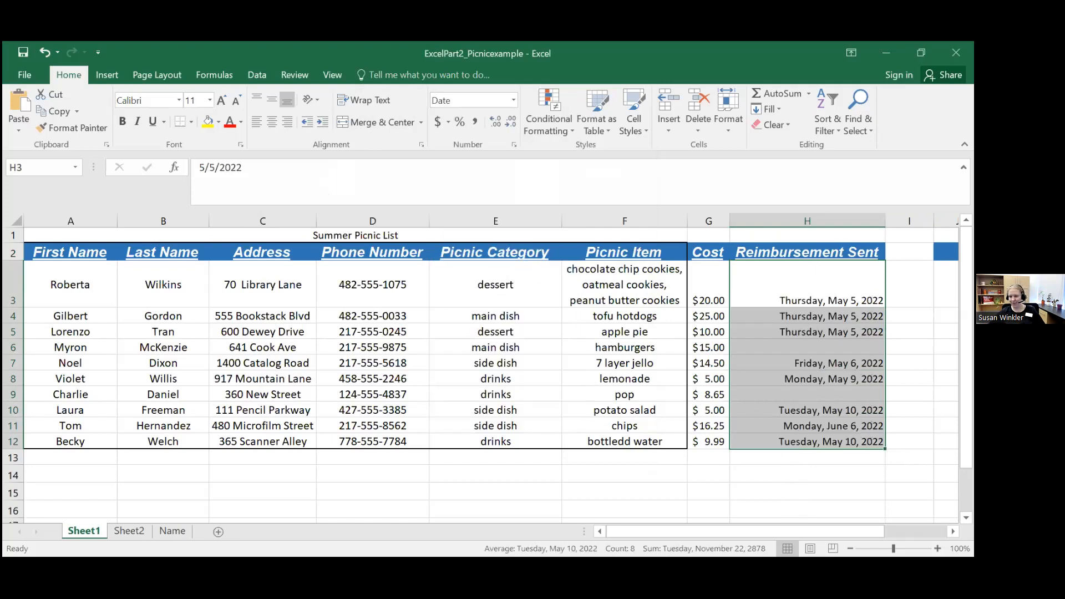
left_click(910, 284)
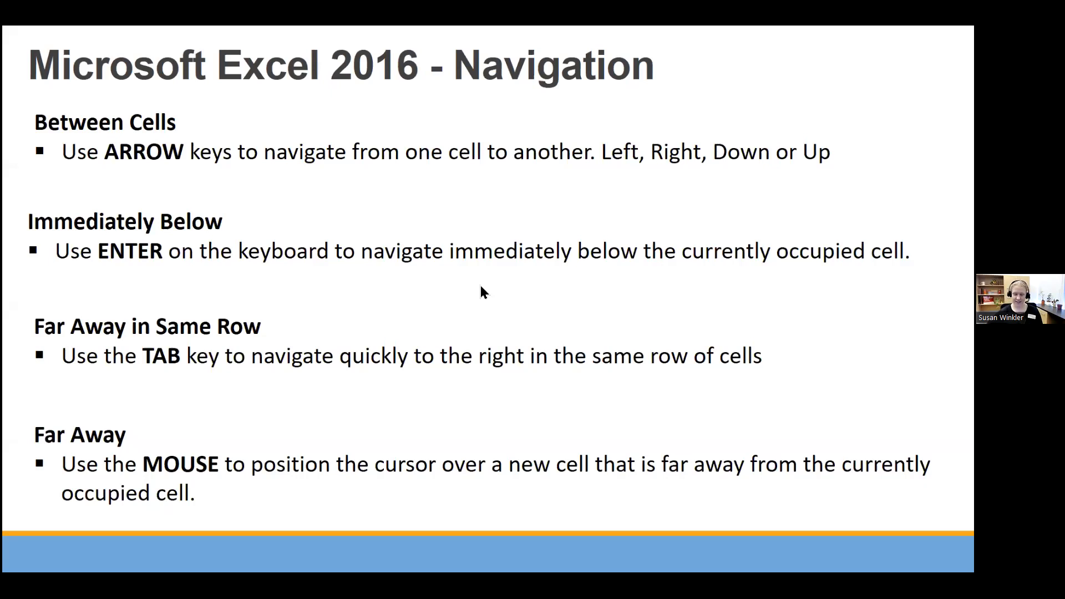
key("Right")
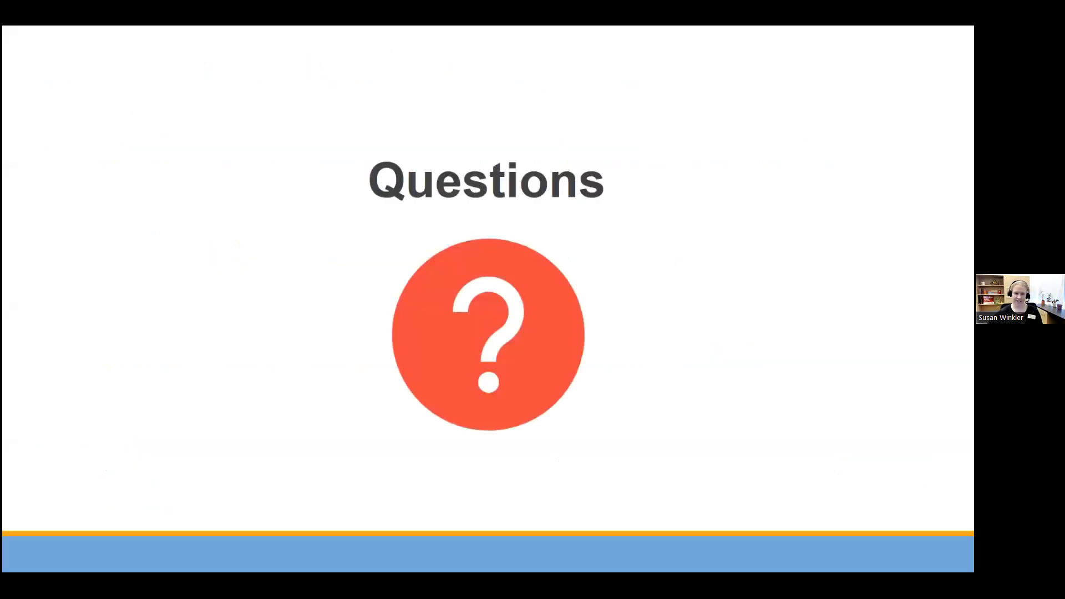
key("Right")
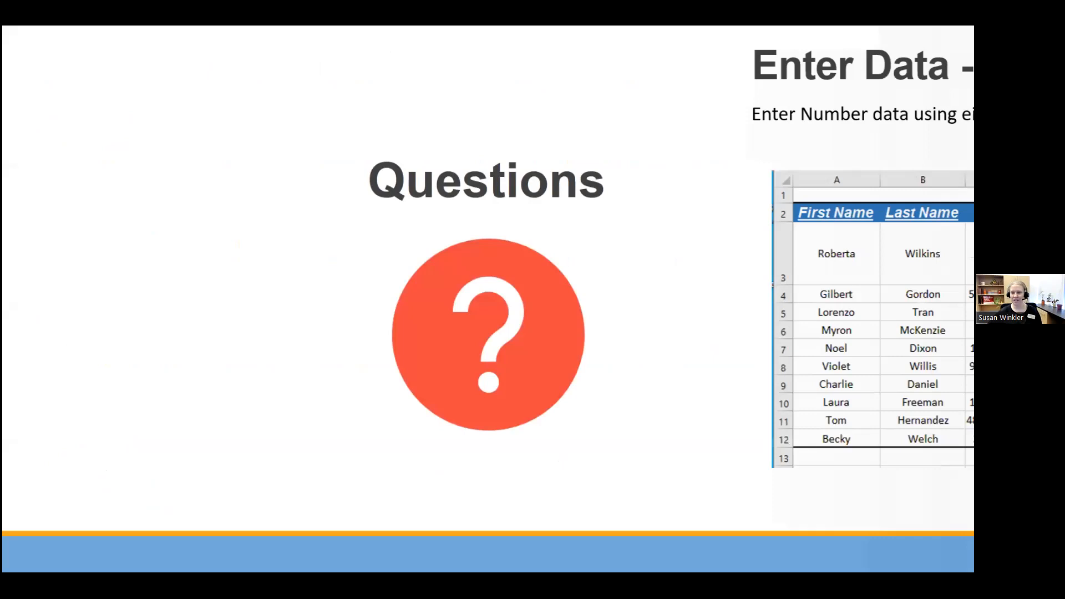
key("Right")
key("Right")
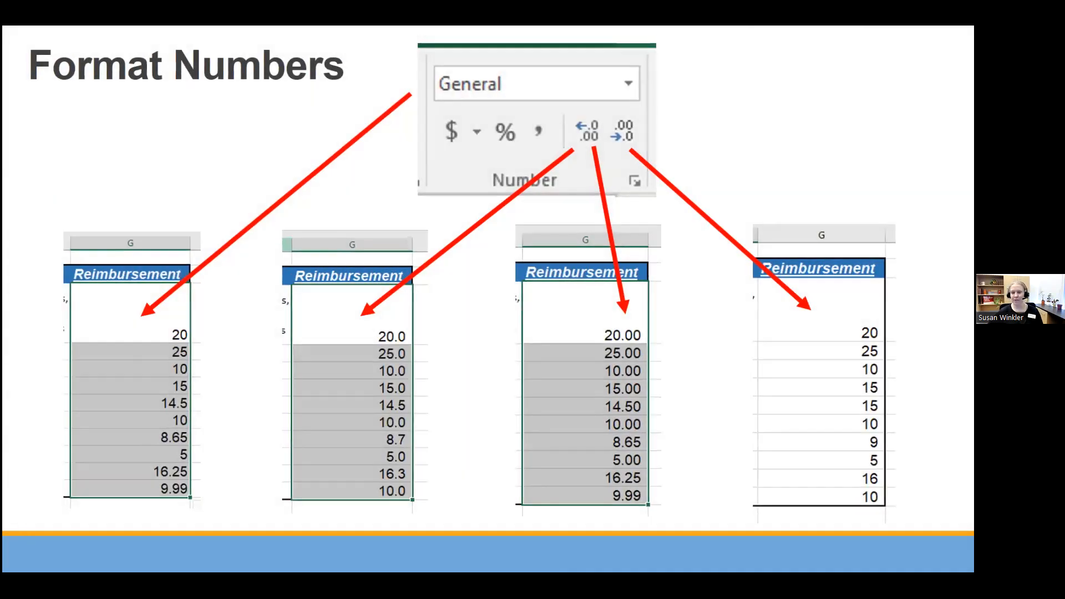
key("Right")
key("Right")
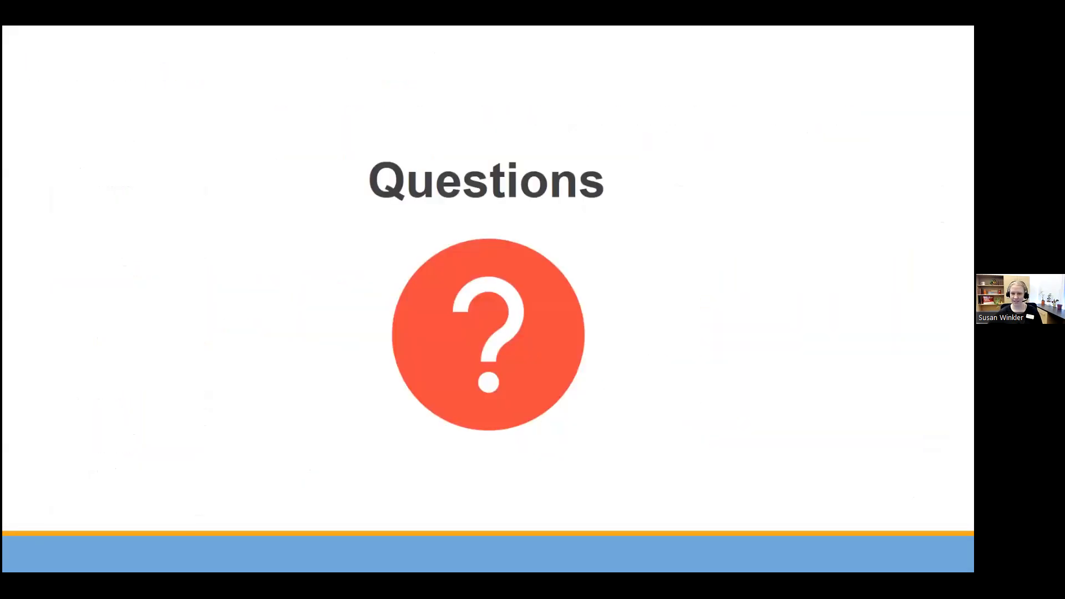
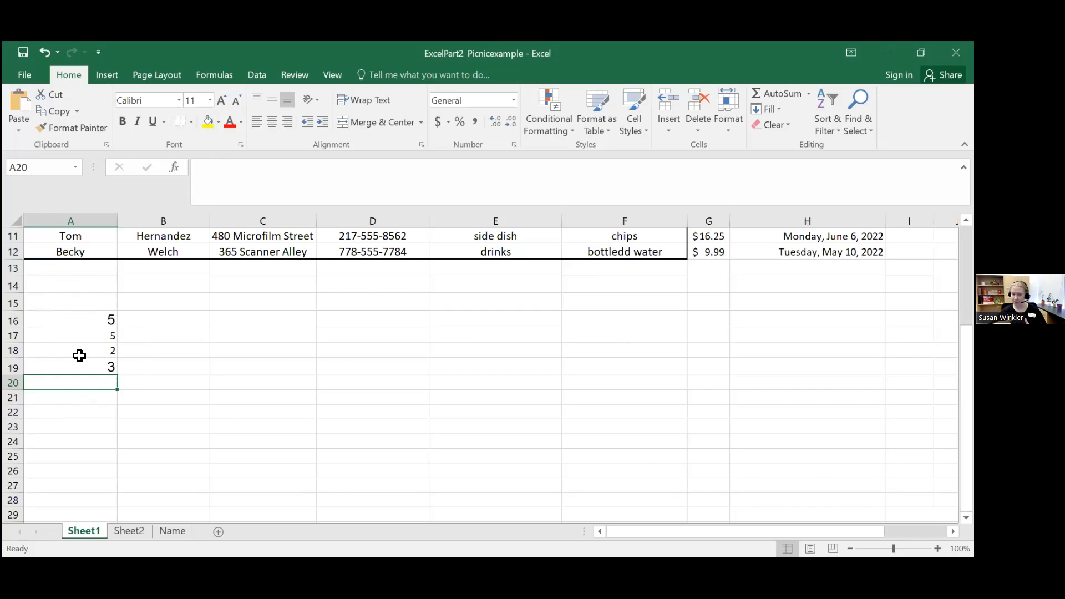
left_click(215, 175)
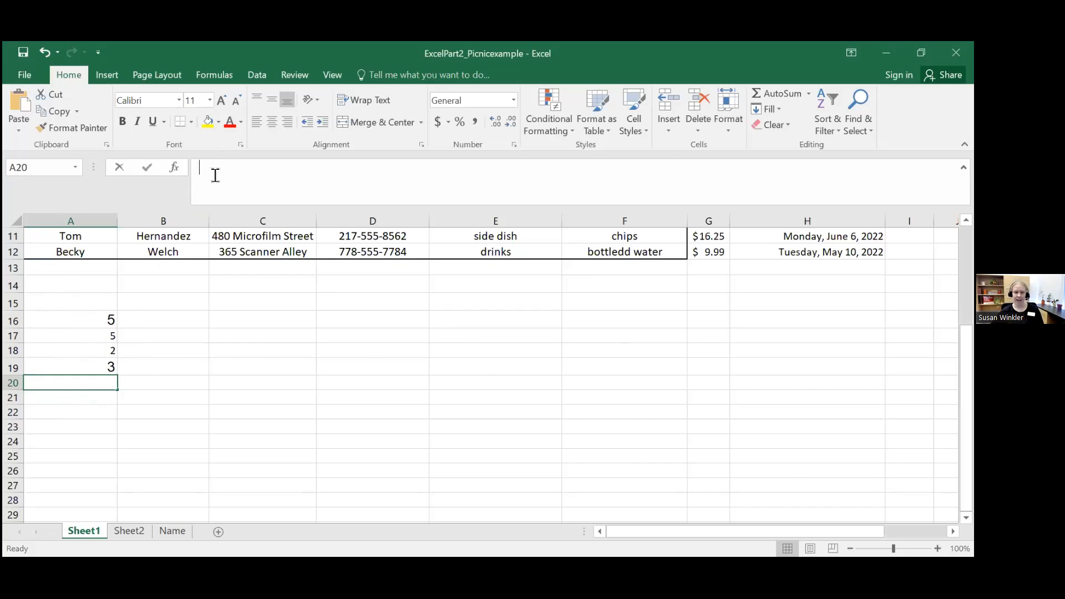
type("=")
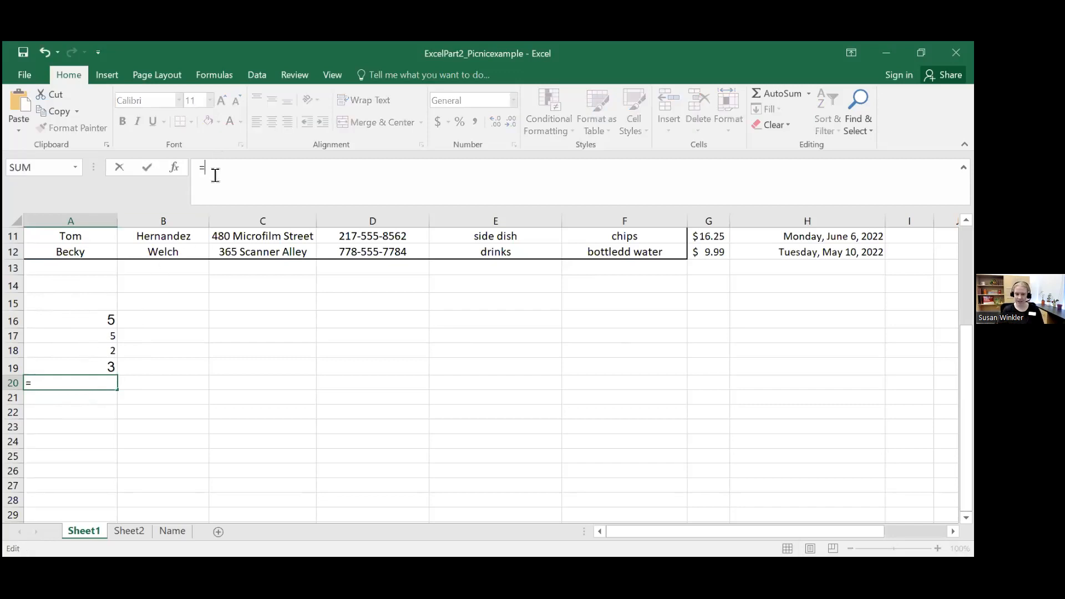
key("BackSpace")
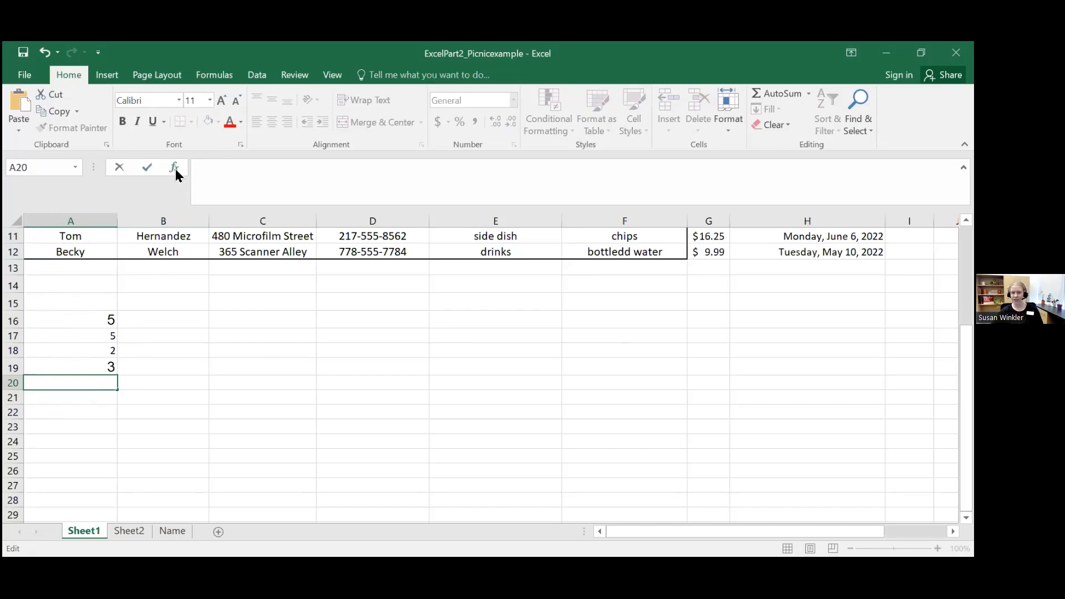
left_click(154, 378)
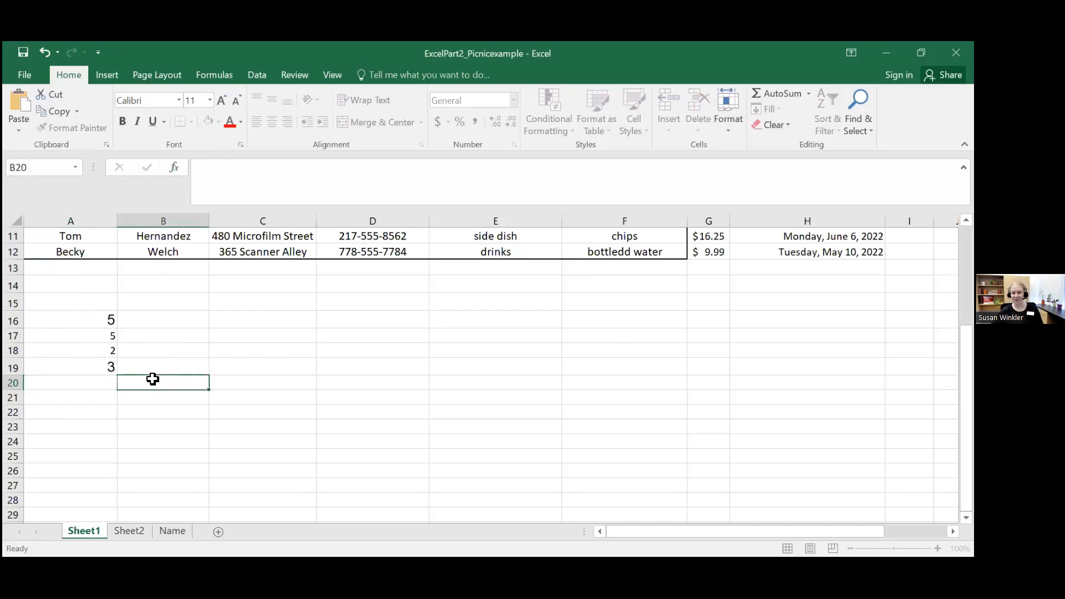
Step: Enter the formula =A16+A17+A18+A19 in cell A20 to add the four numbers above it
left_click(104, 378)
left_click(211, 166)
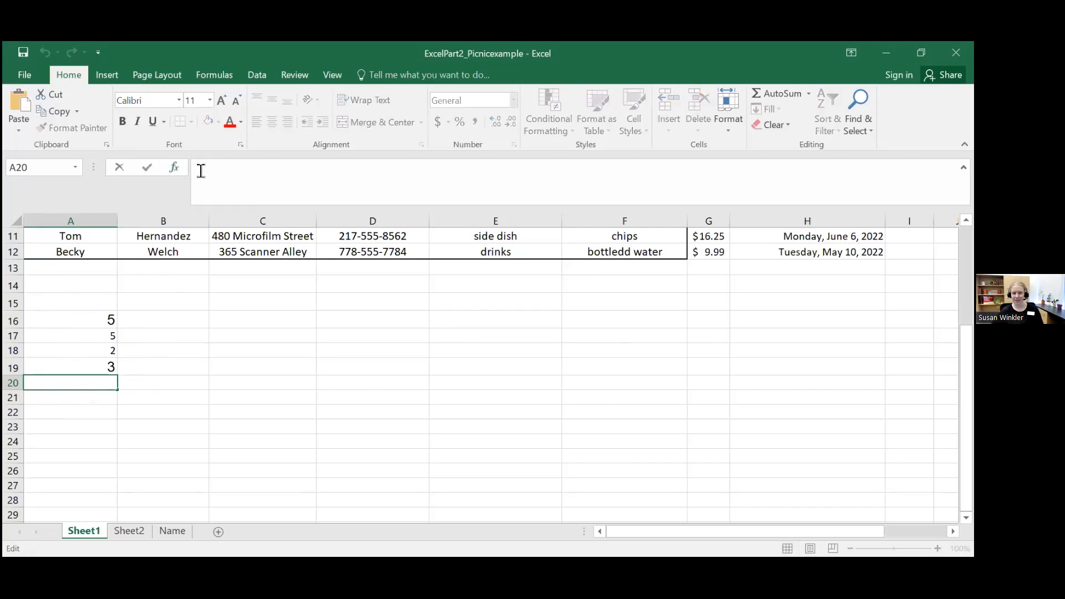
type("=")
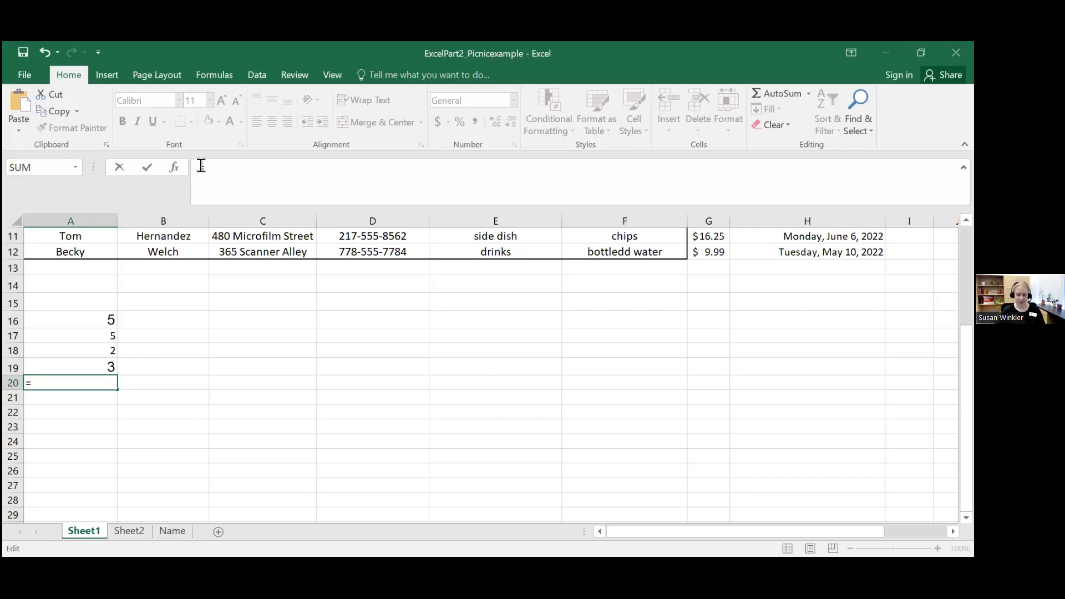
type("A")
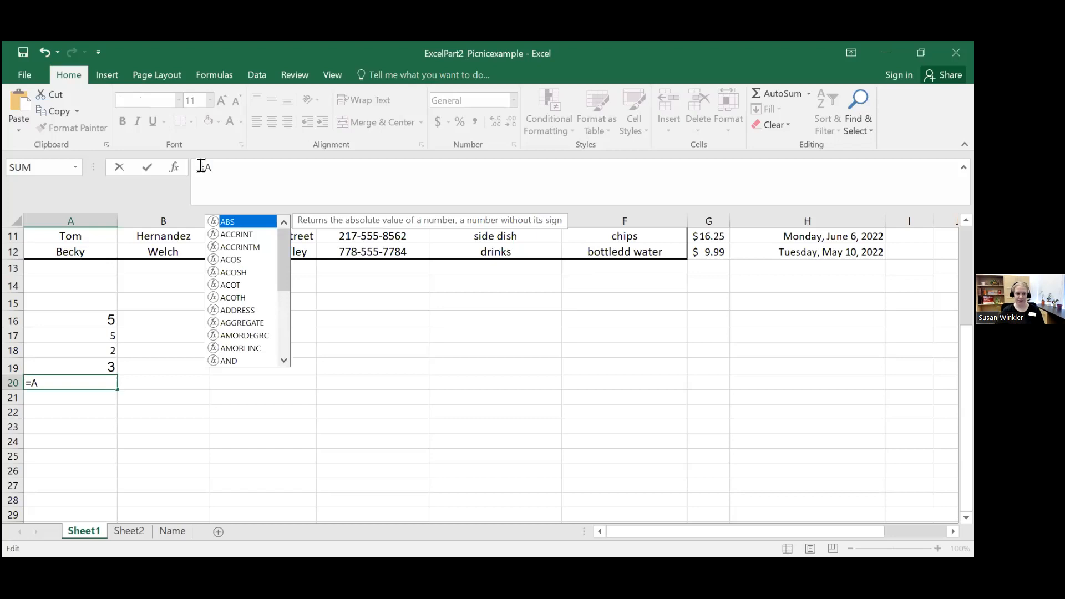
type("16")
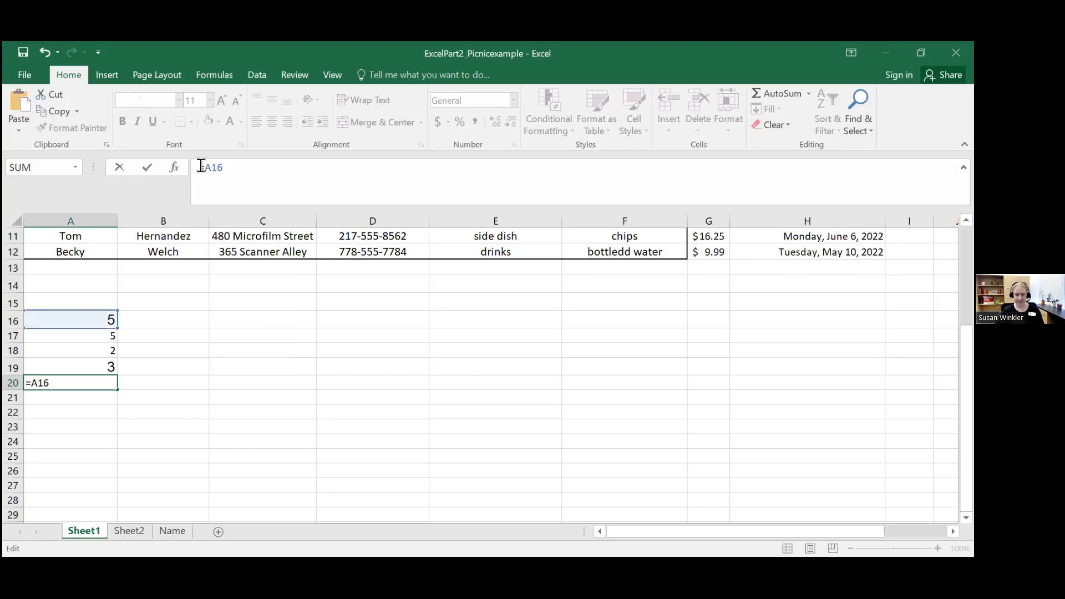
type("+")
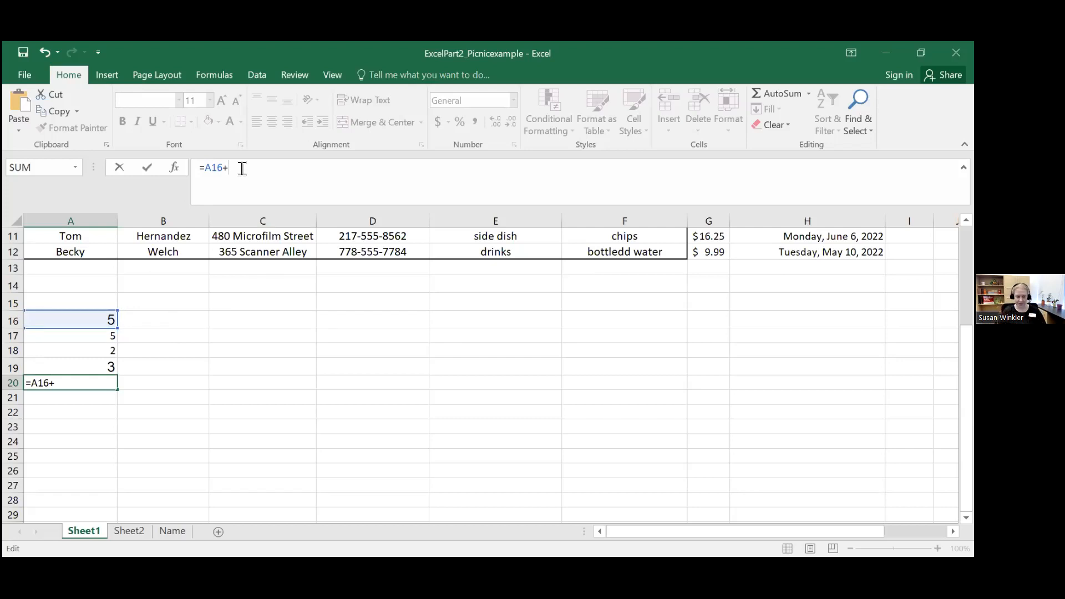
type("A")
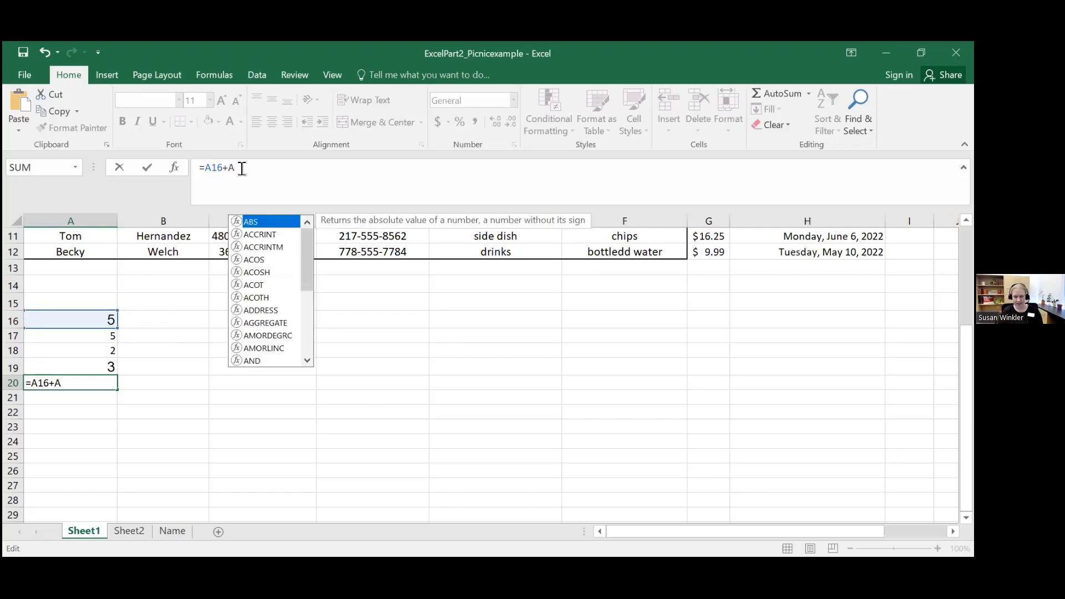
type("17")
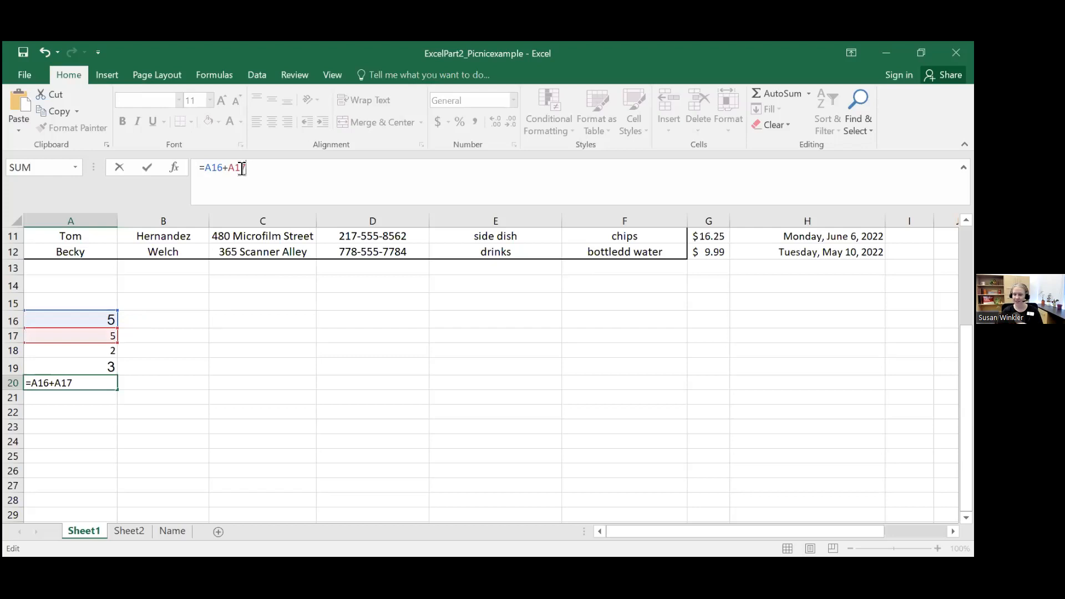
type("+A18+")
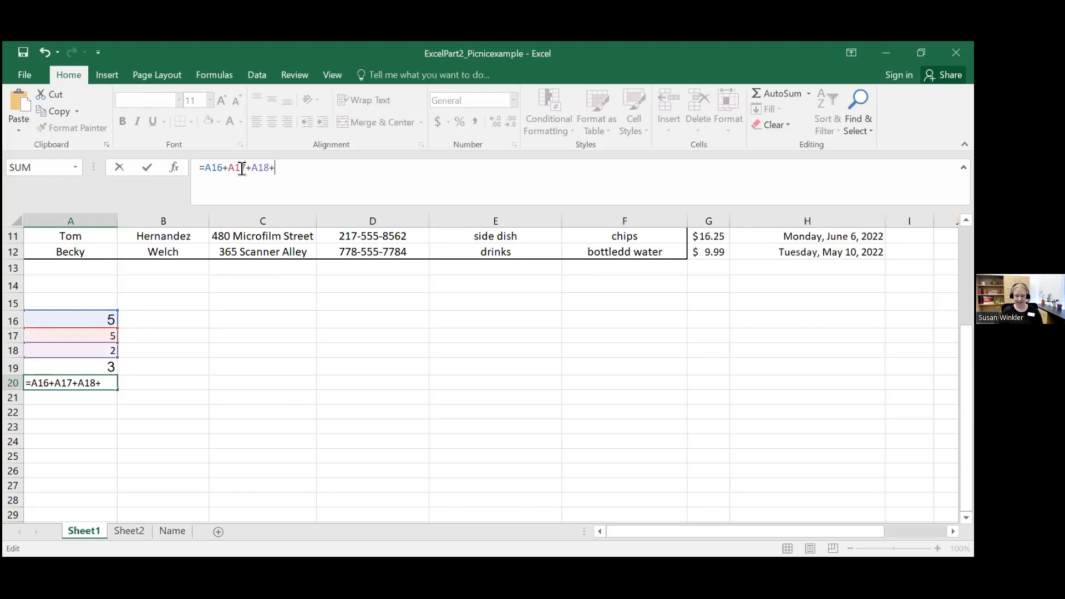
type("A19")
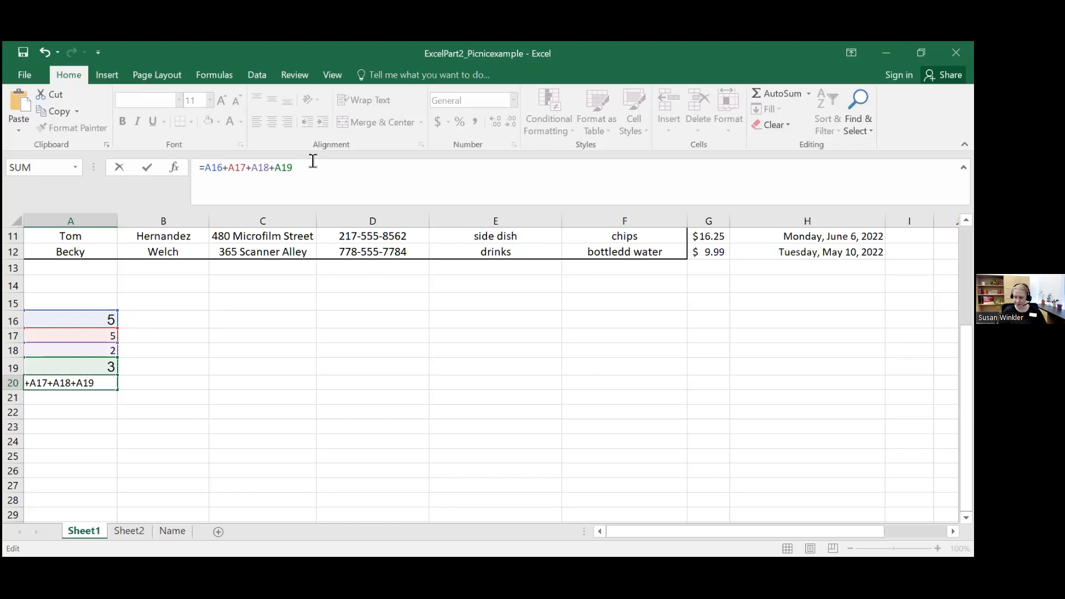
key("Return")
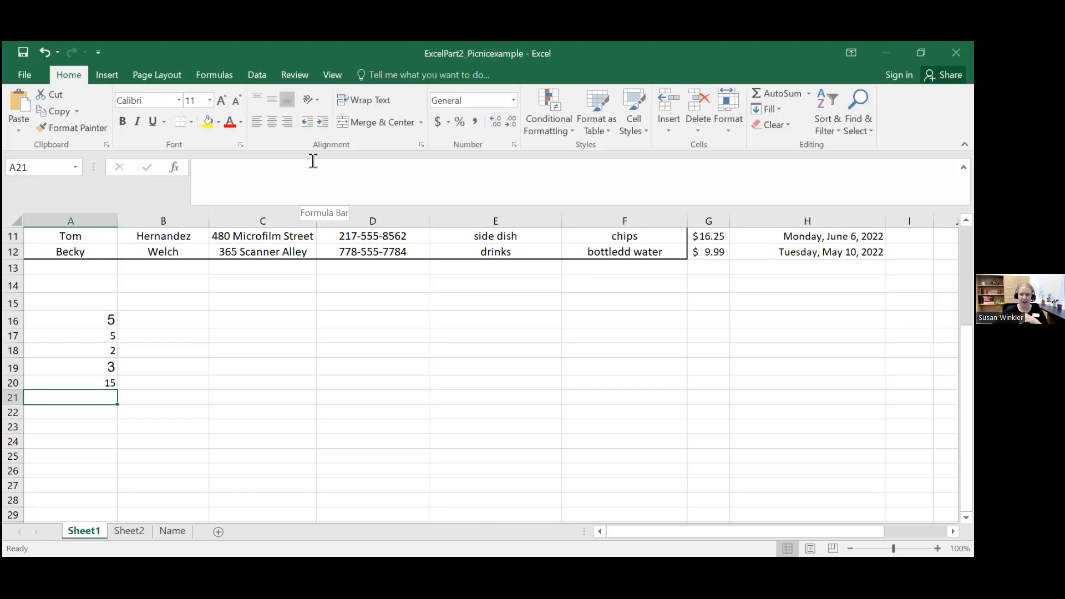
Step: Enter the formula =(A16+A17)*100 in cell A21
left_click(234, 162)
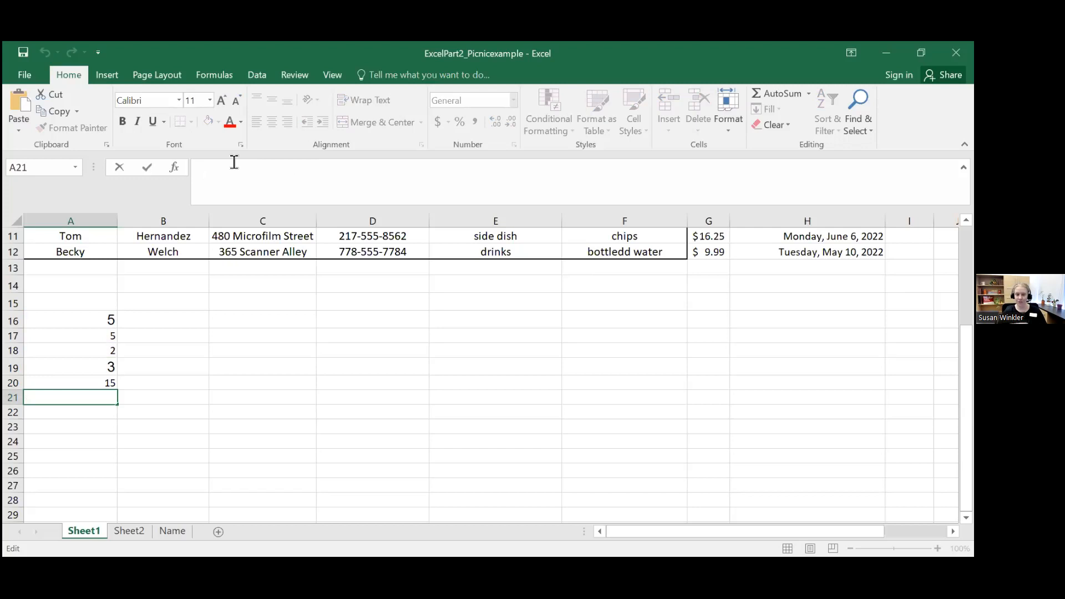
type("=(")
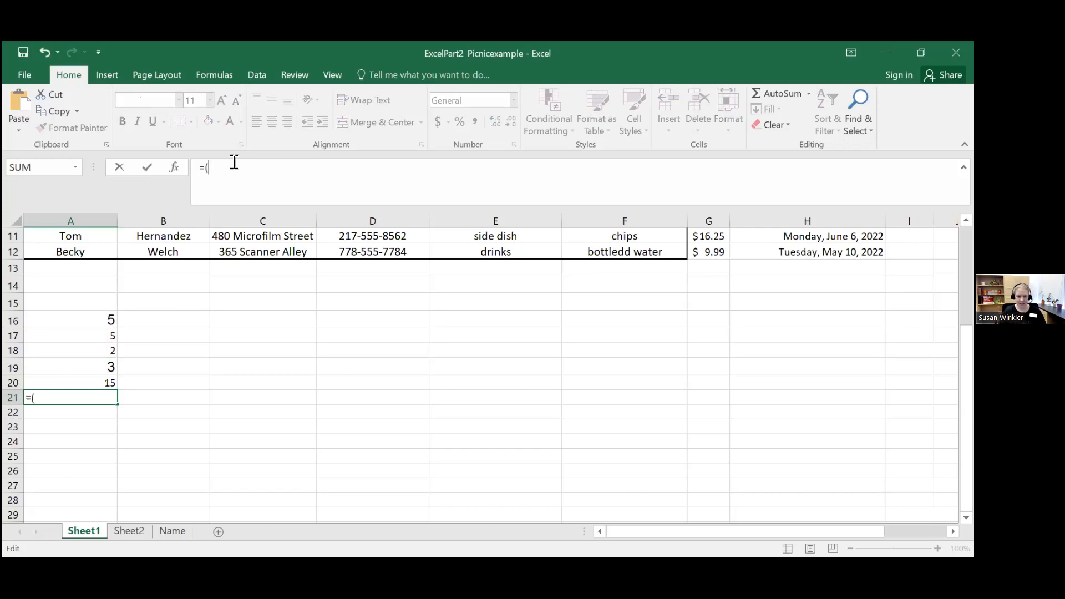
type("A")
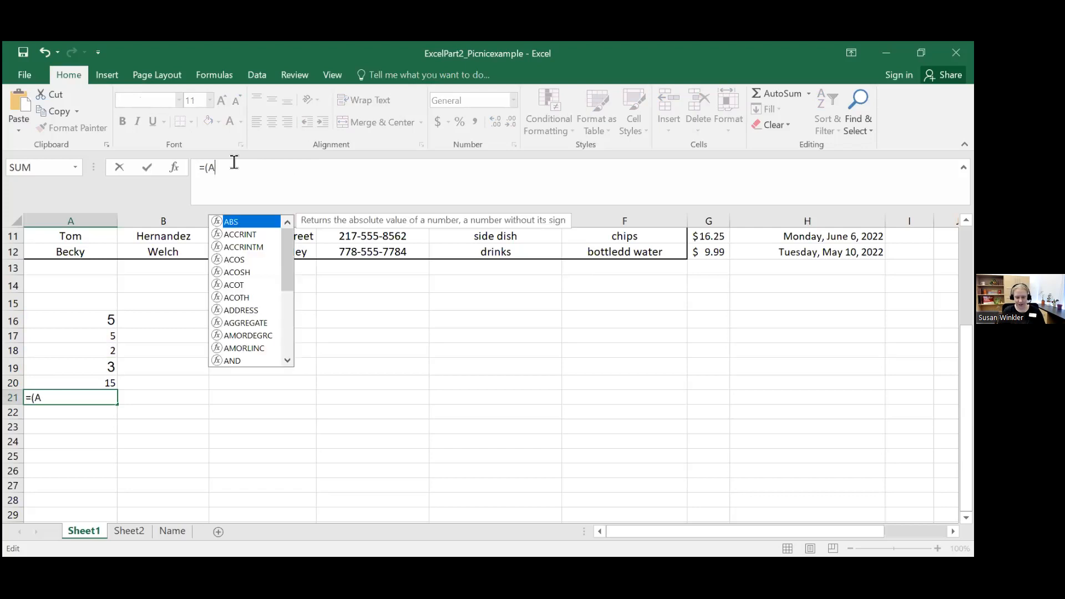
type("16+A17)")
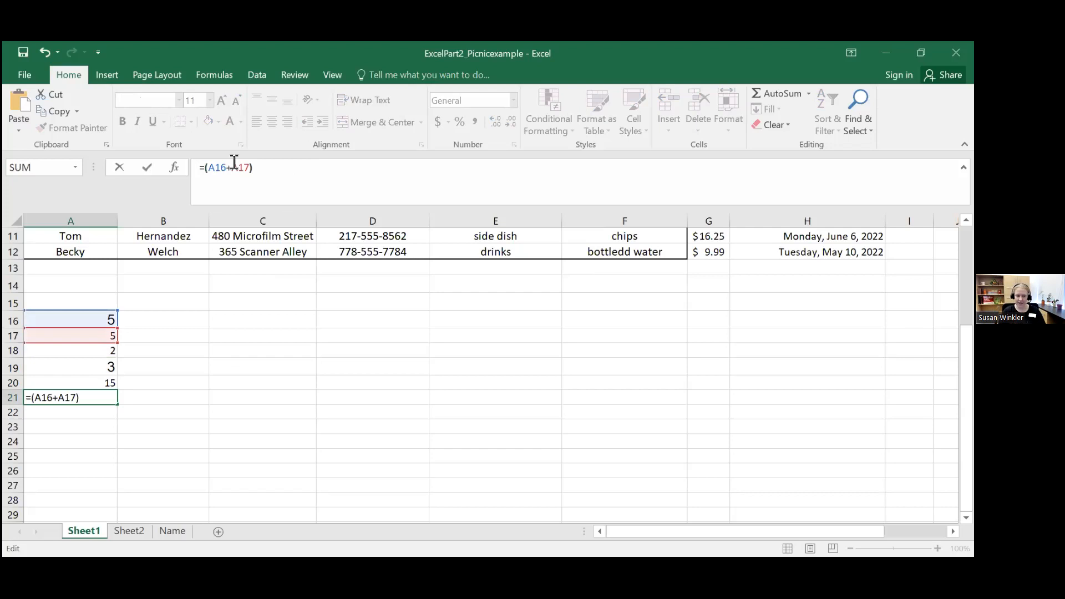
type("*100")
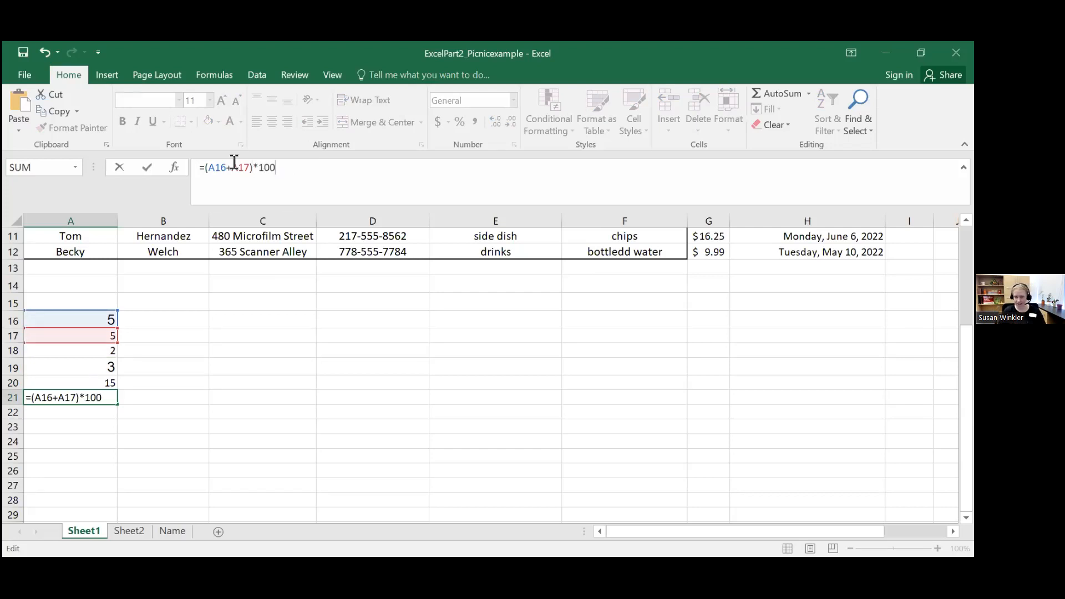
key("Return")
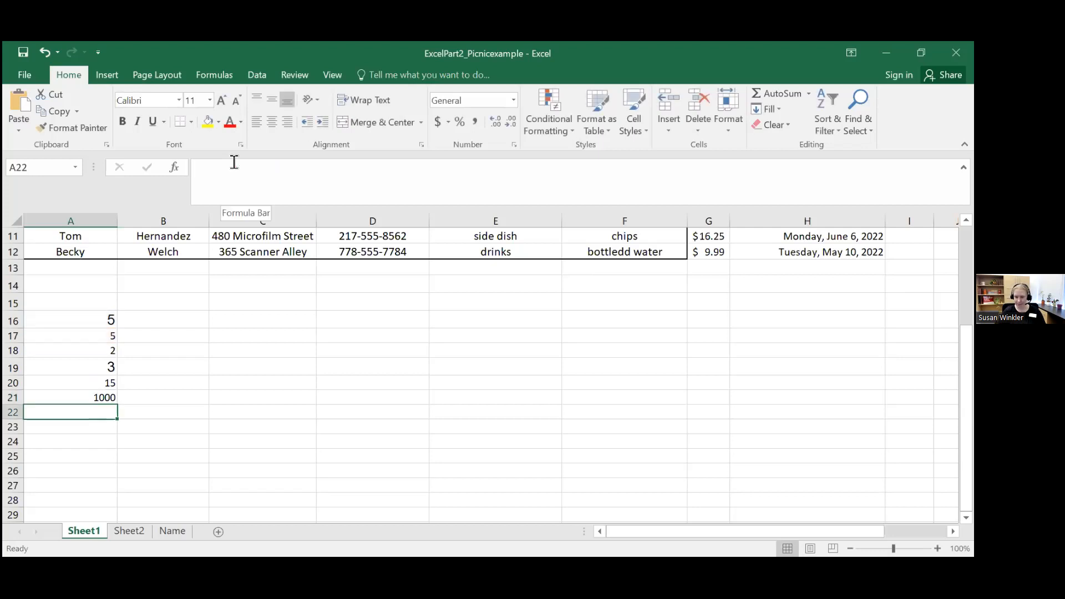
Step: Review the formulas behind the results in cells A20 and A21
left_click(63, 392)
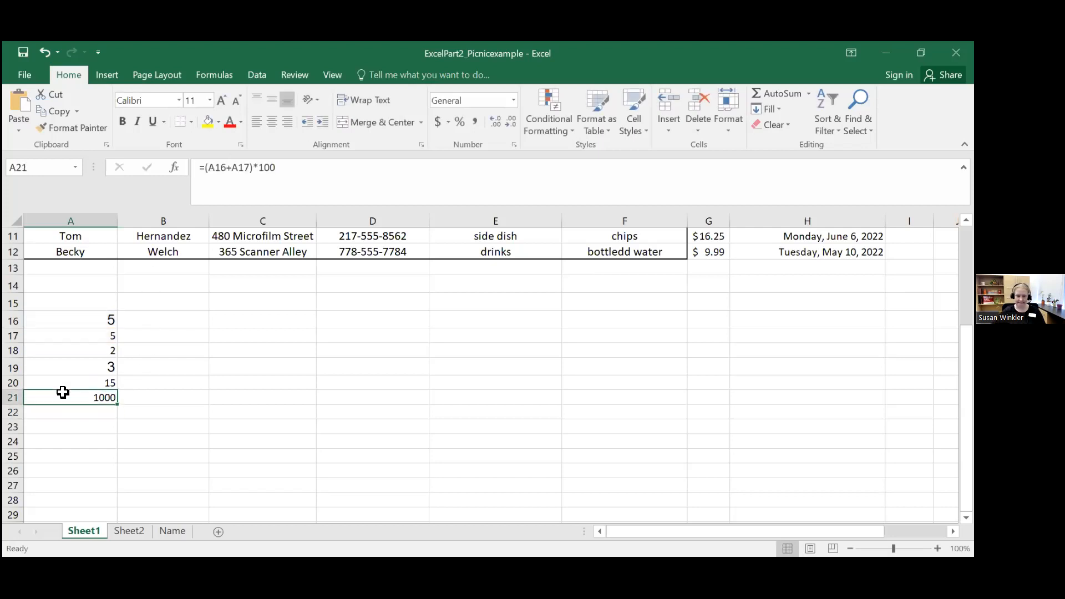
left_click(64, 382)
left_click(70, 395)
left_click(70, 383)
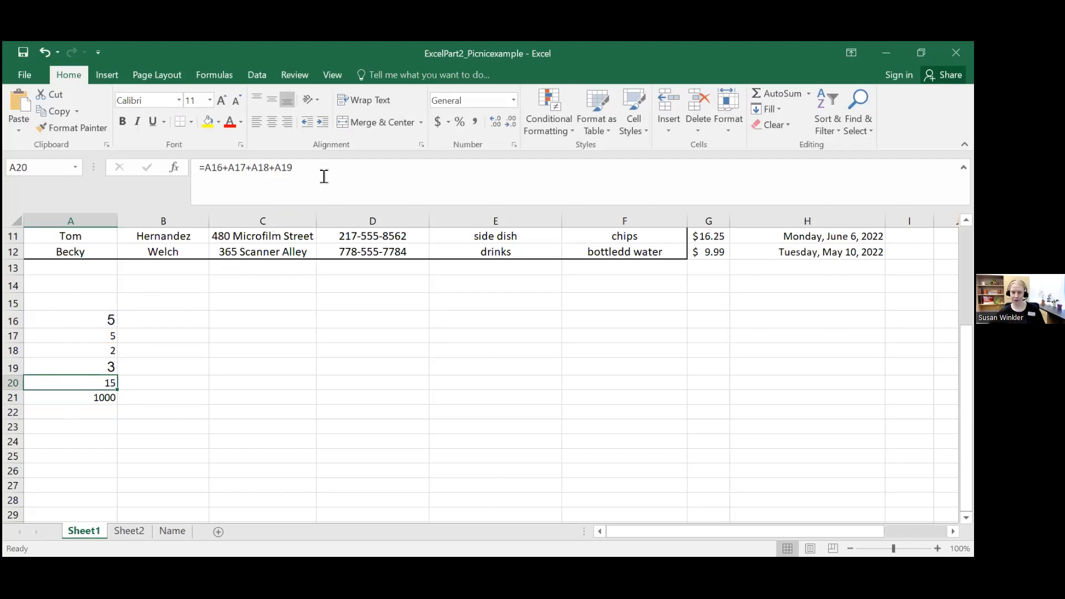
left_click_drag(293, 168, 200, 167)
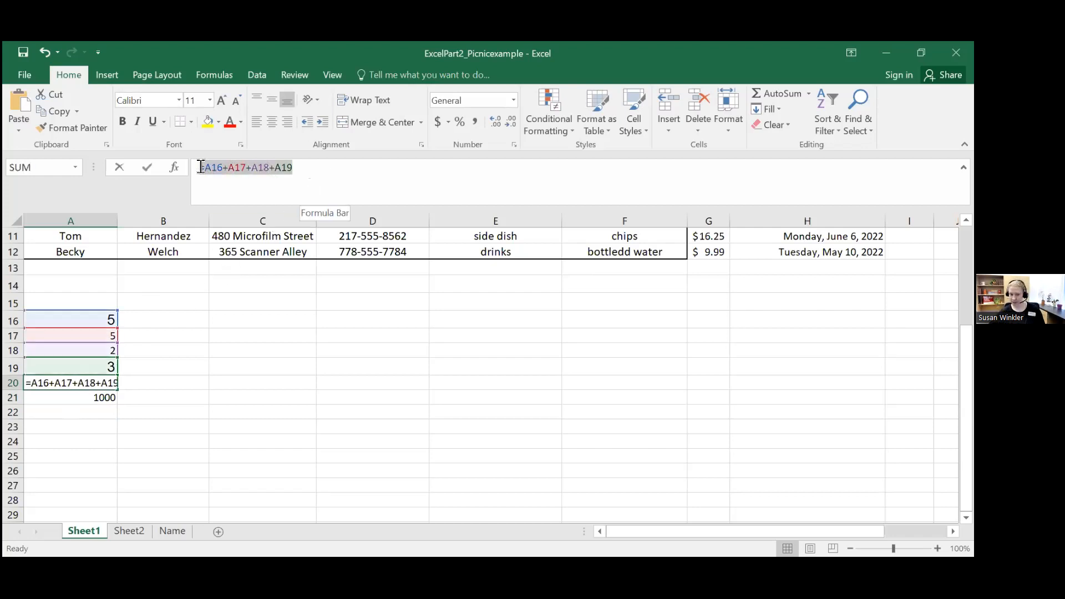
type("=")
left_click(138, 383)
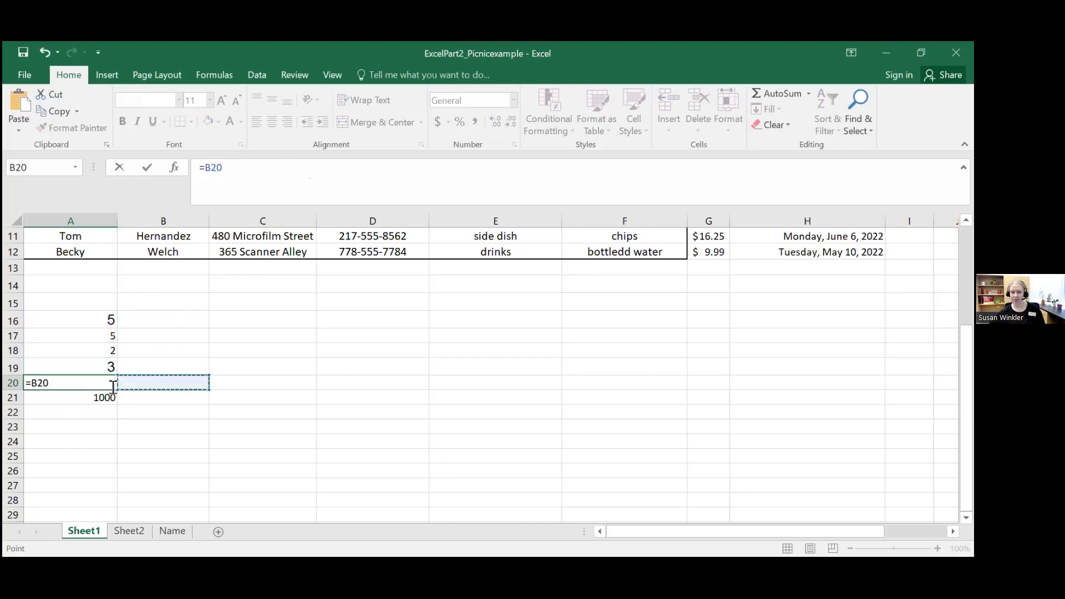
key("Escape")
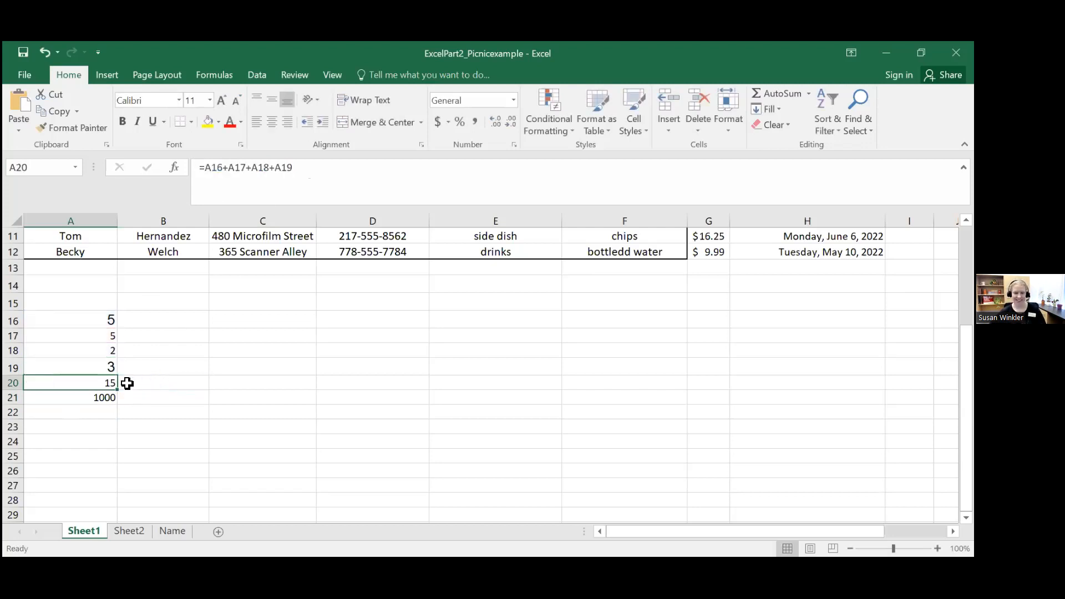
Step: Remove A18 from the sum in cell A20 so its formula is =A16+A17+A19, and reselect the cell to check it
left_click(75, 397)
left_click(72, 382)
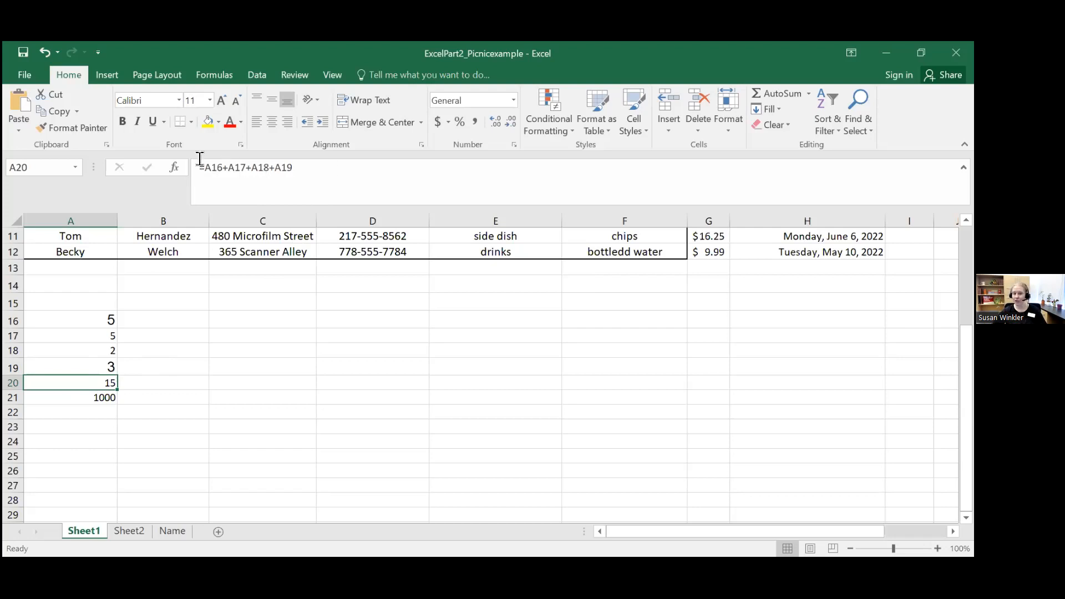
left_click(255, 167)
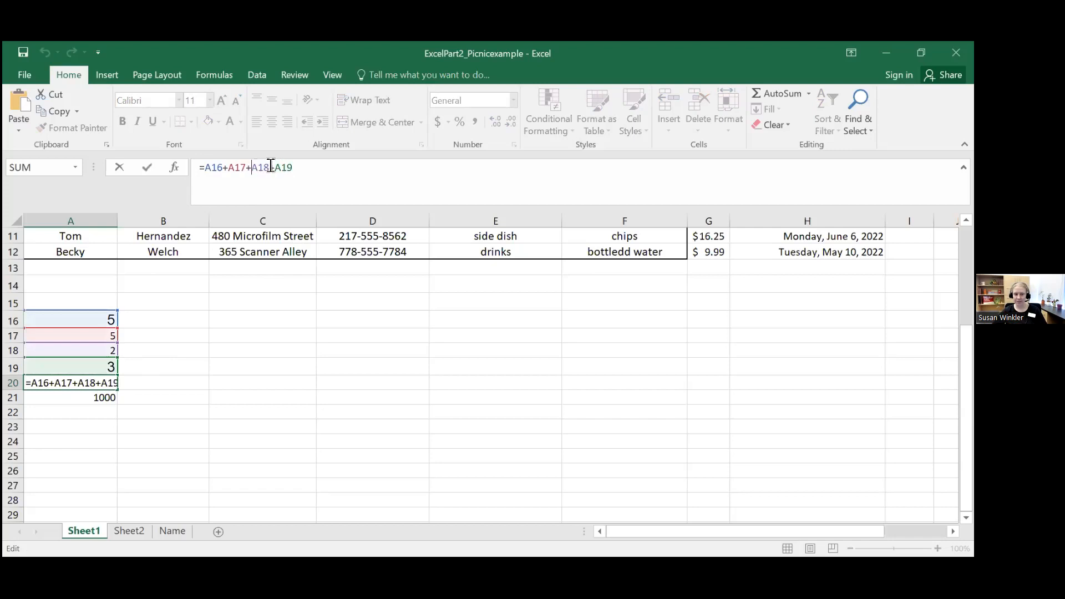
key("Delete")
key("Delete")
key("Delete")
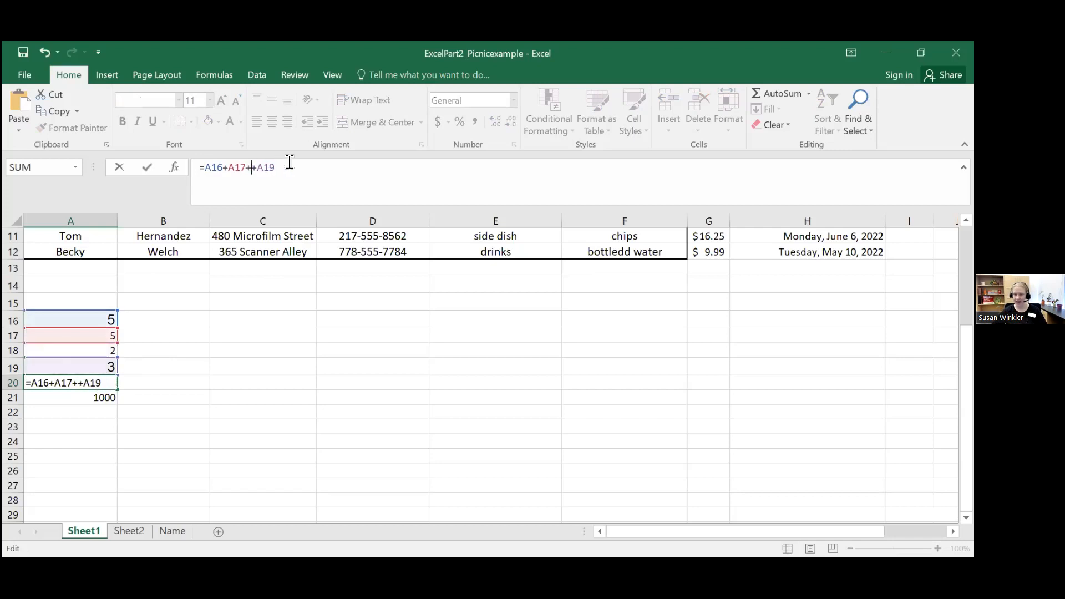
key("BackSpace")
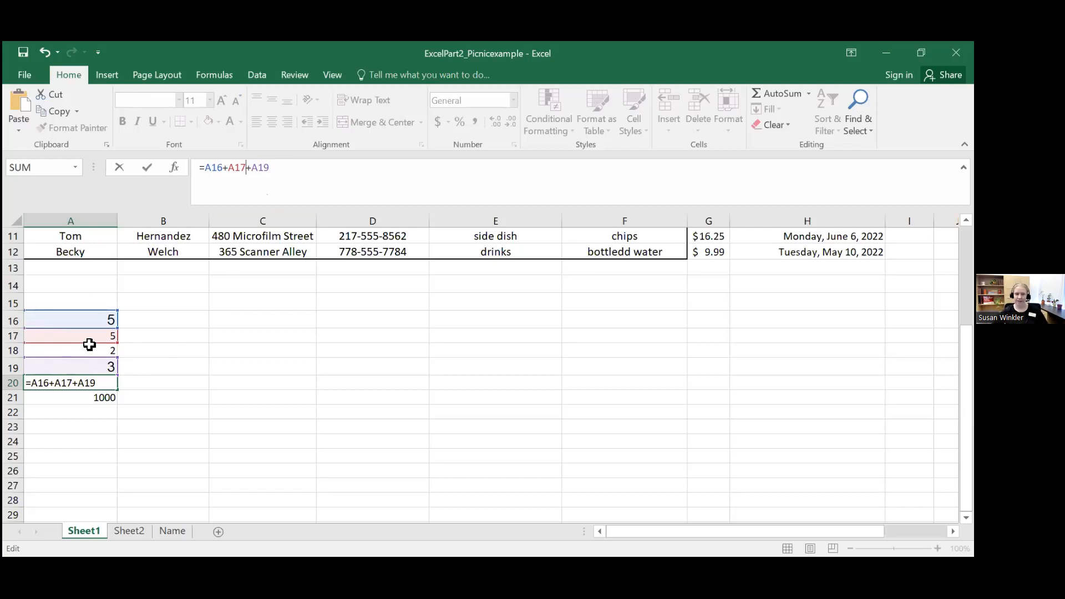
left_click(278, 168)
key("Return")
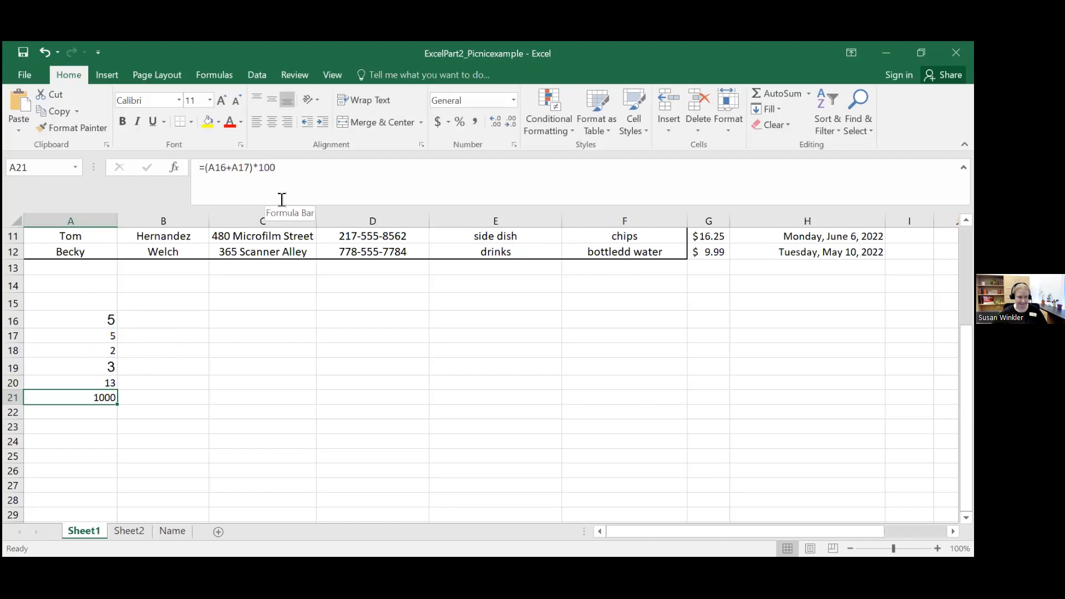
left_click(67, 381)
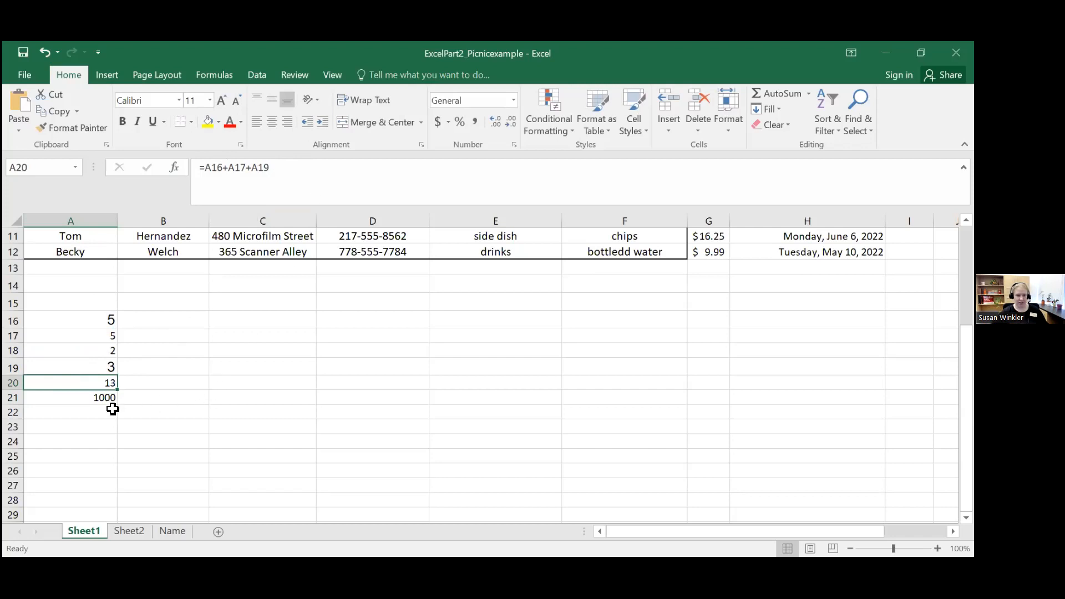
Step: Enter the numbers 9, 10, 15 and 2 in cells B16 to B19
left_click(178, 323)
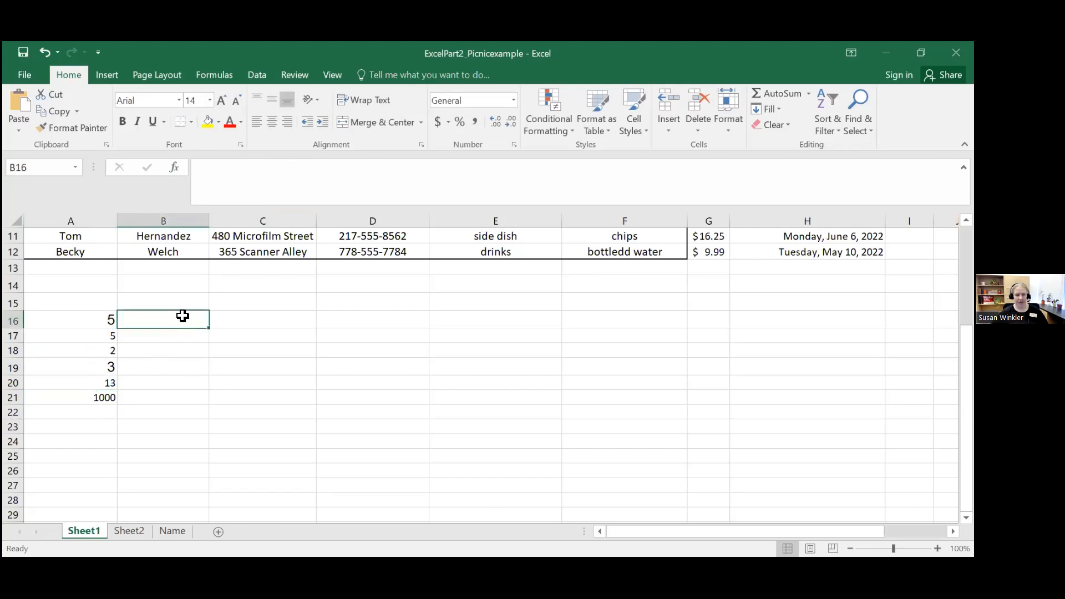
type("5")
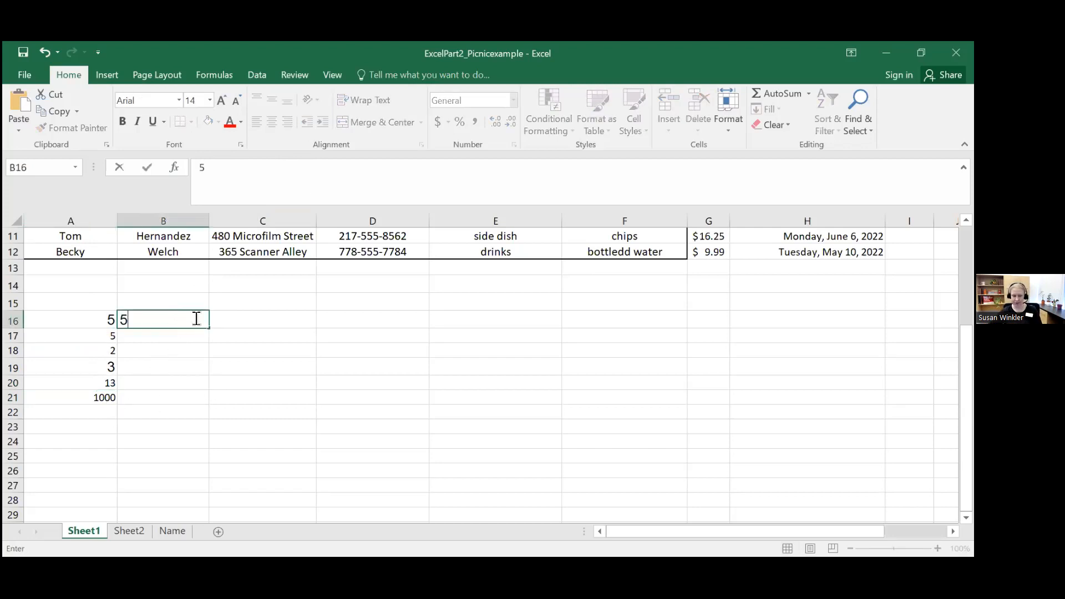
key("BackSpace")
type("9")
key("Return")
type("10")
key("Return")
type("15")
key("Return")
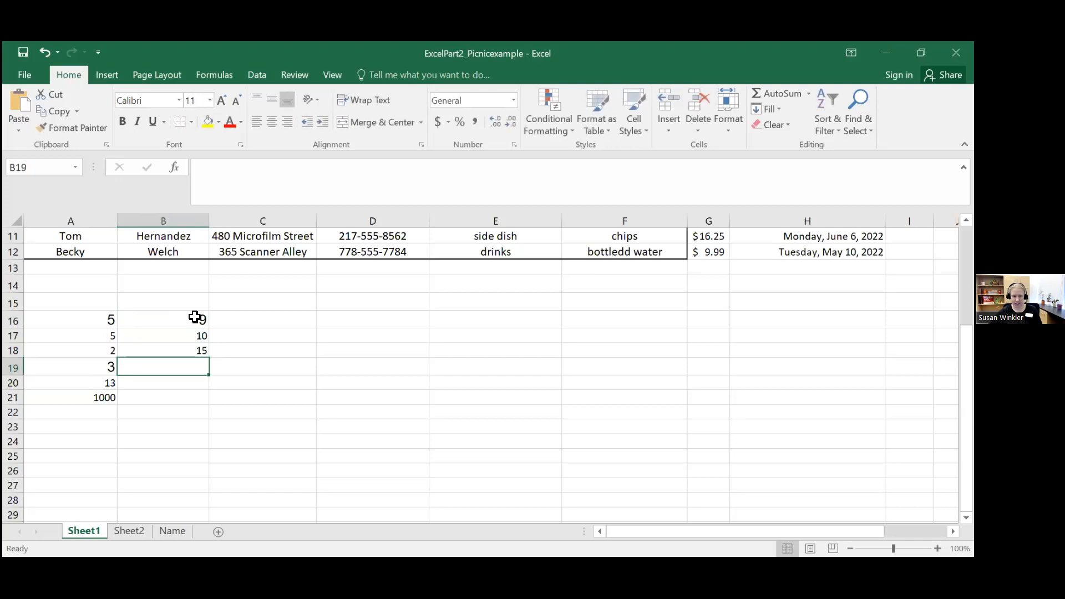
type("2")
key("Return")
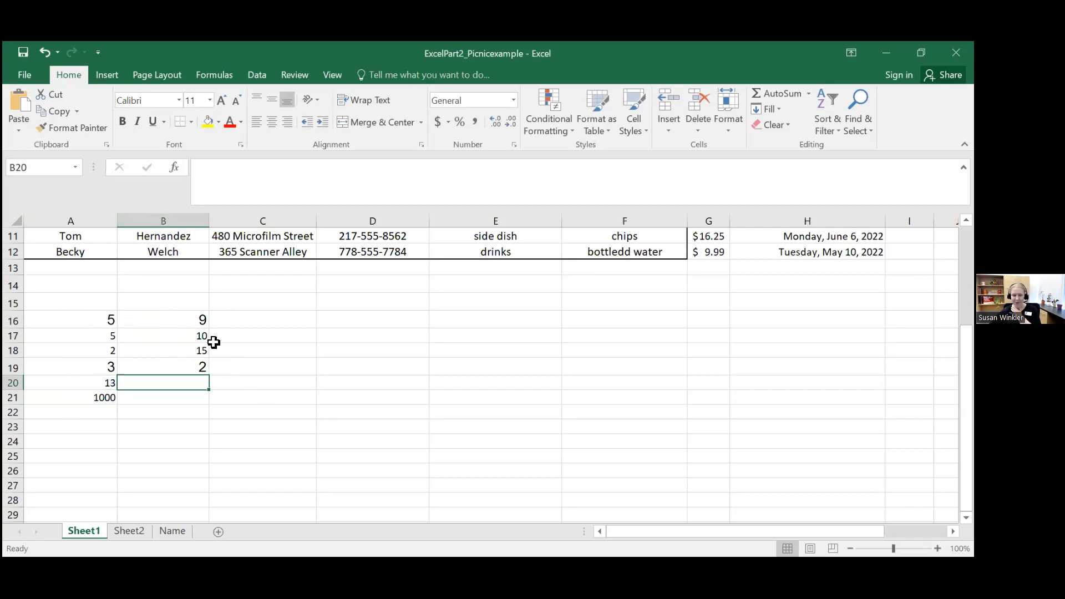
Step: Check the formula in cell A20 and compare it with the neighbouring cell B20
left_click(78, 380)
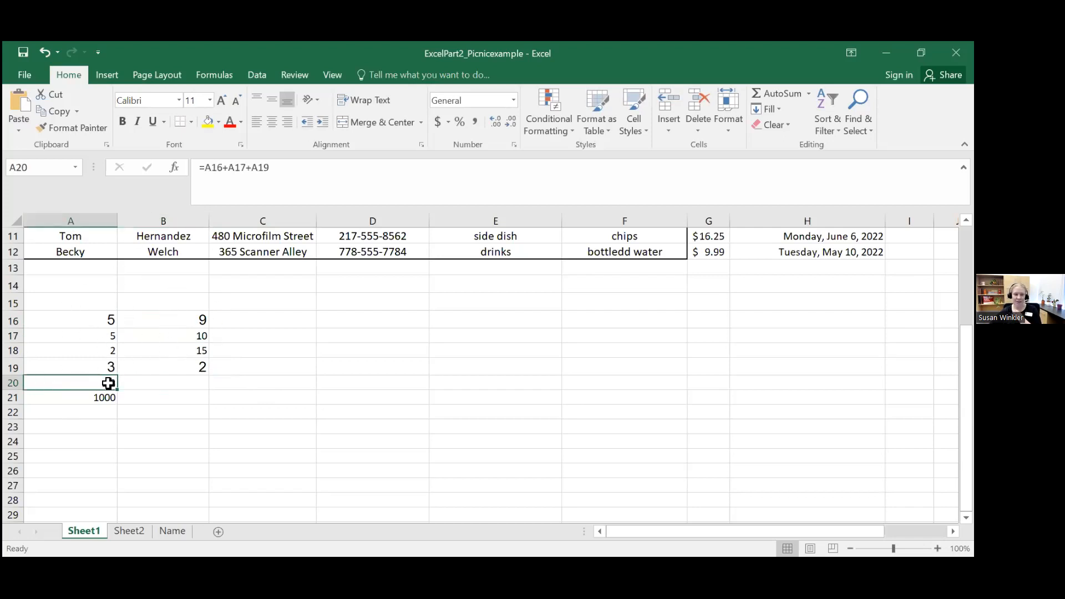
left_click(155, 382)
left_click(51, 382)
left_click(182, 385)
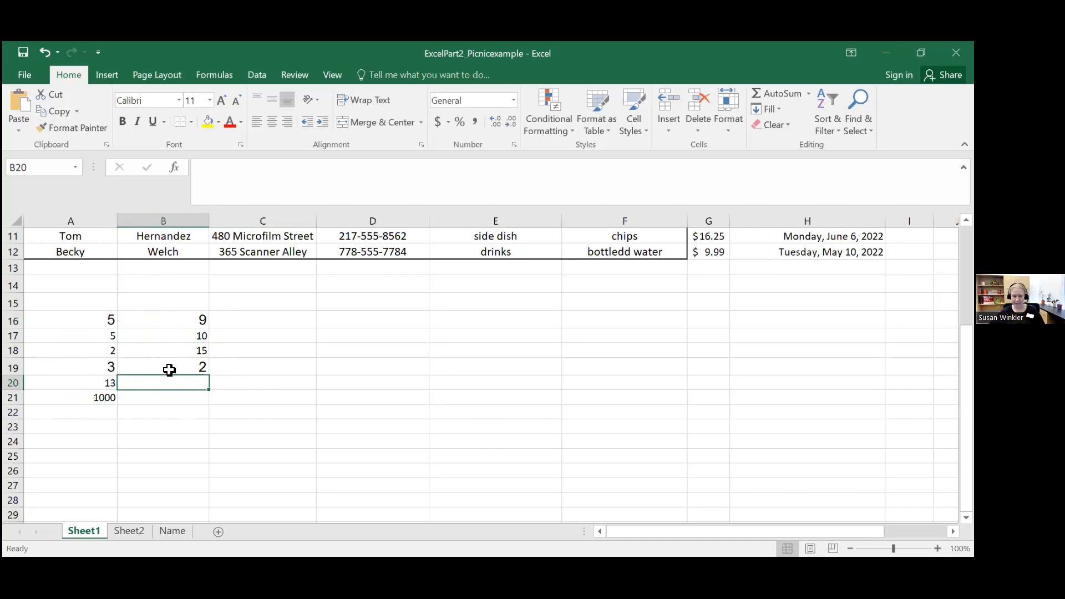
left_click(82, 382)
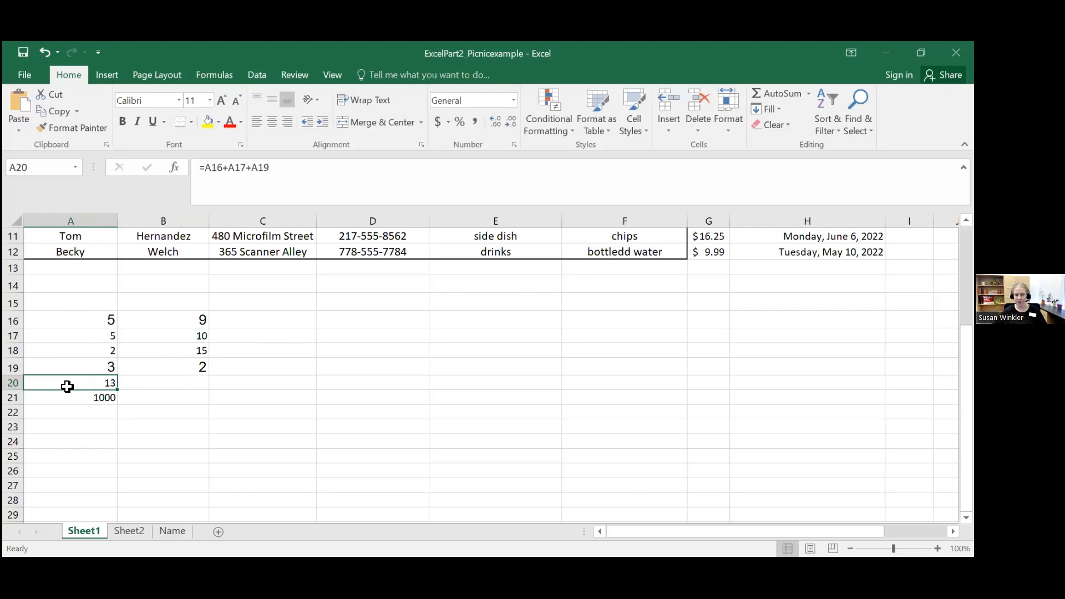
Step: Try to copy the text of the formula in cell A20 over to cell B20
left_click_drag(270, 168, 200, 167)
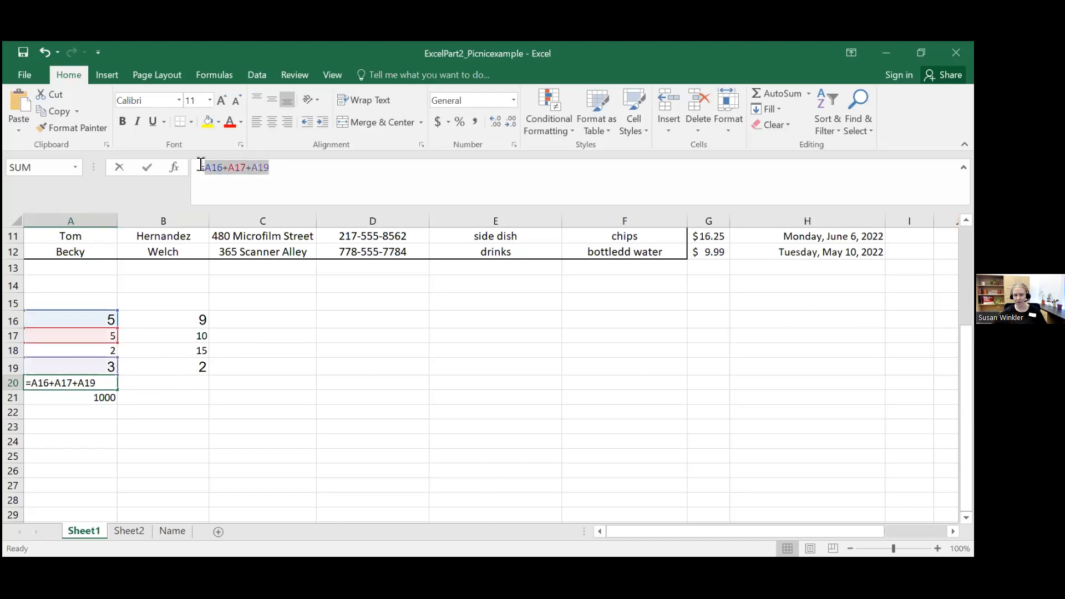
left_click(278, 162)
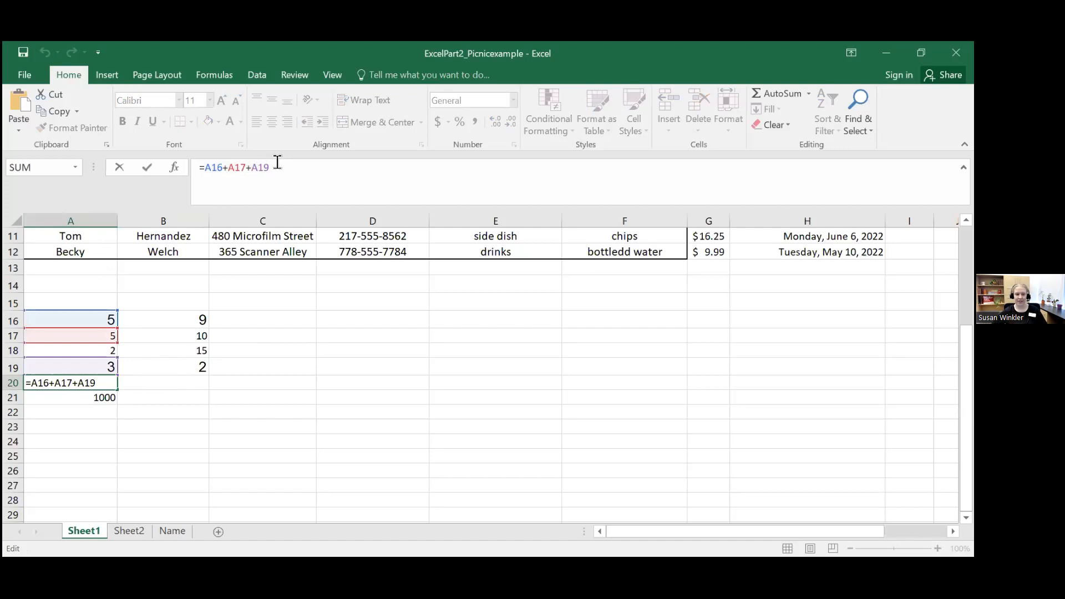
left_click(84, 383)
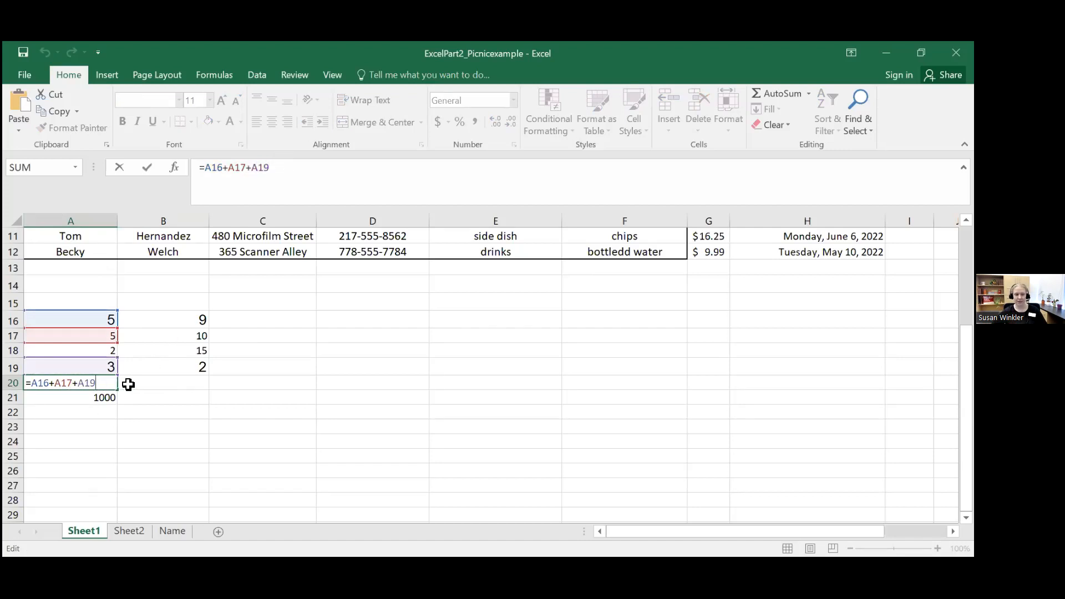
left_click_drag(28, 383, 95, 383)
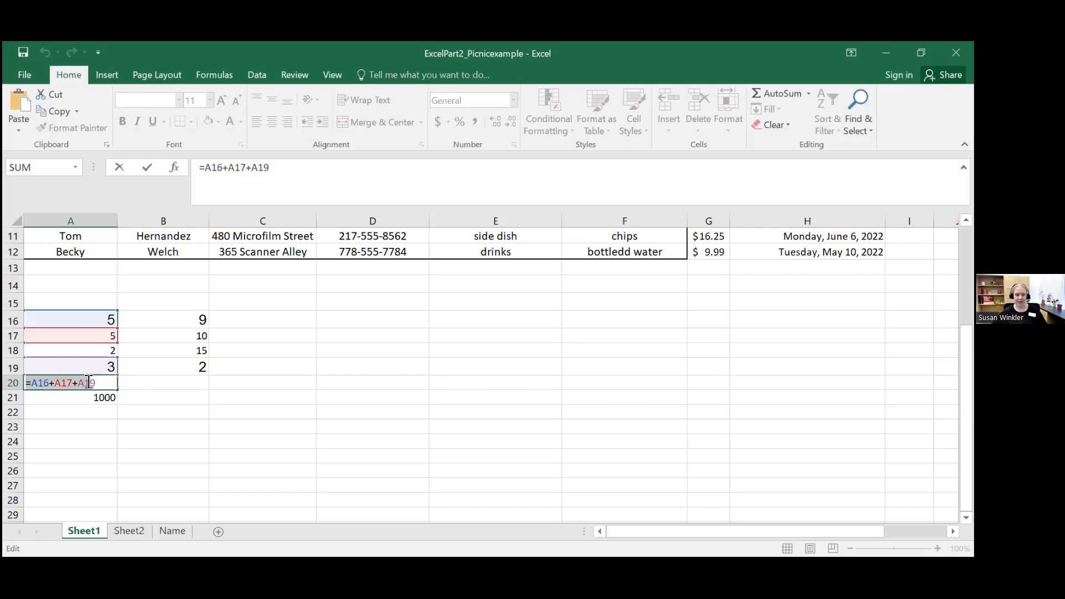
left_click(284, 170)
left_click_drag(264, 167, 194, 167)
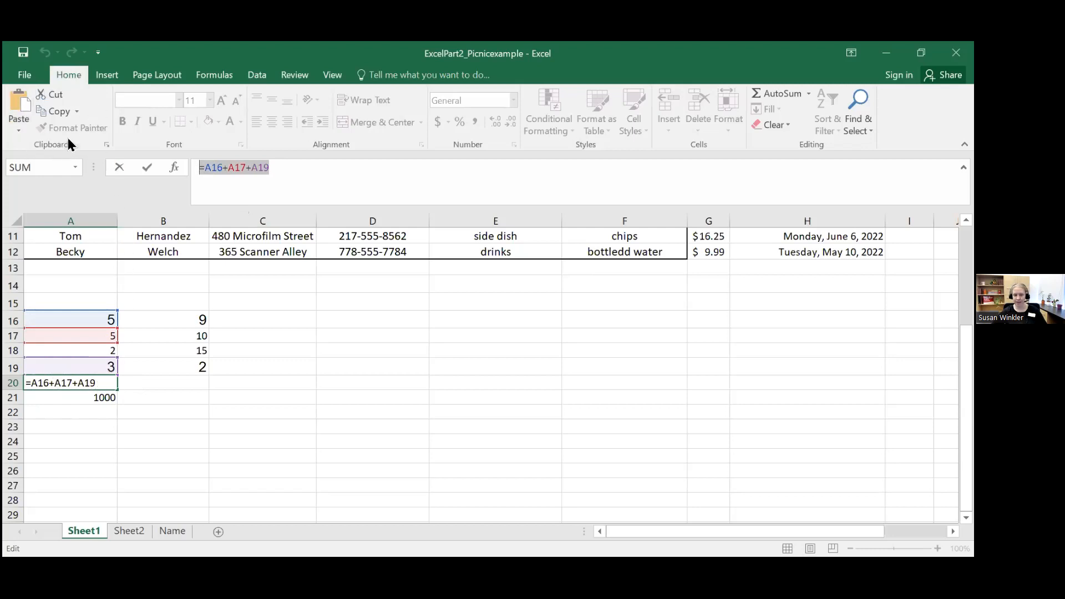
left_click(70, 113)
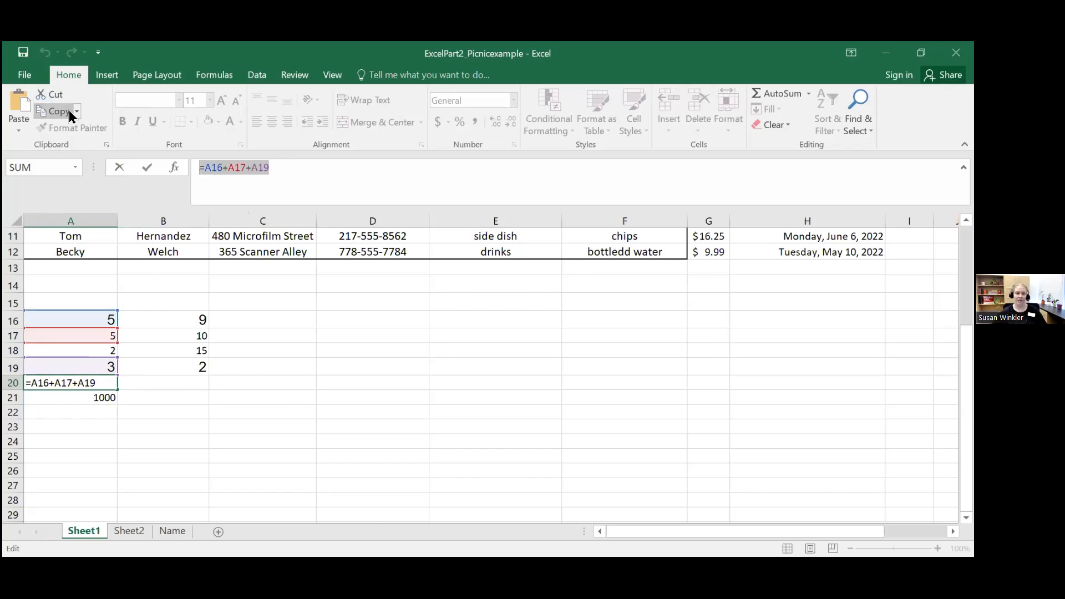
left_click(78, 112)
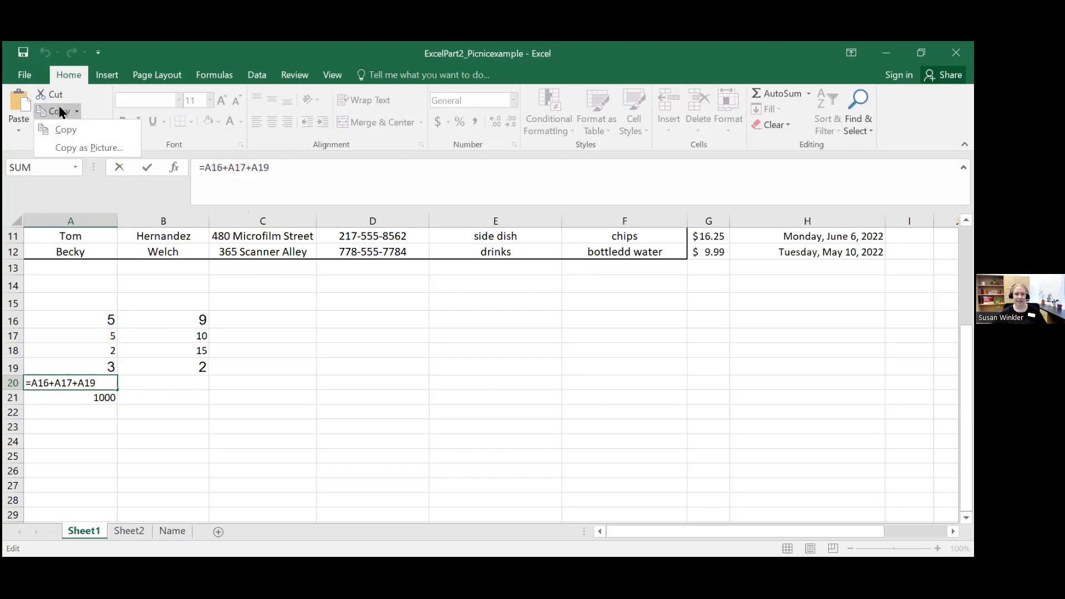
left_click(66, 129)
left_click(163, 376)
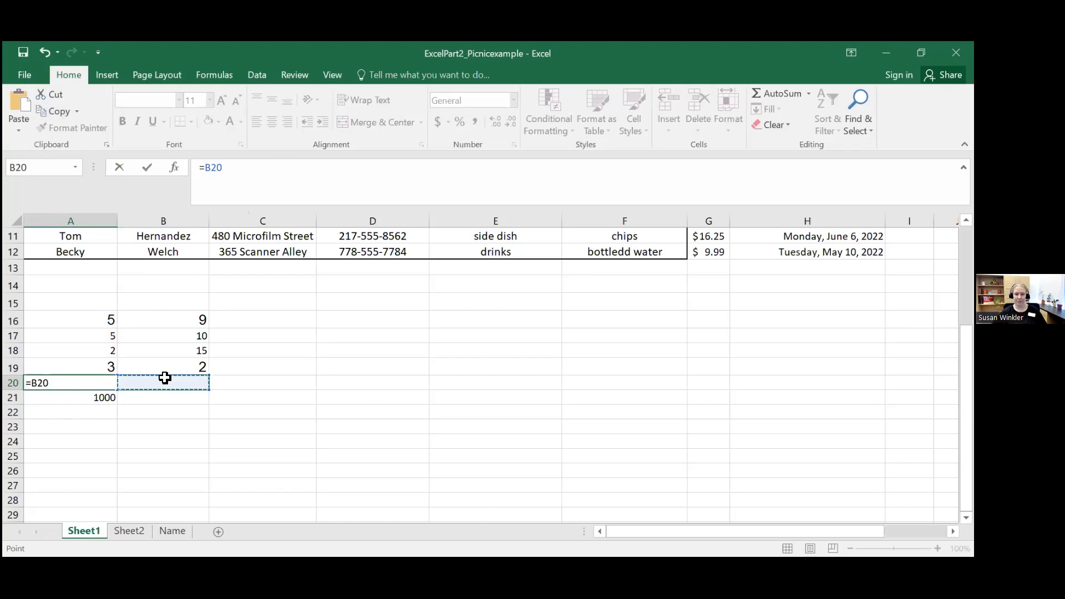
Step: Undo the accidental reference changes in cell A20, keep its formula =A16+A17+A19, and leave the cell
left_click(93, 383)
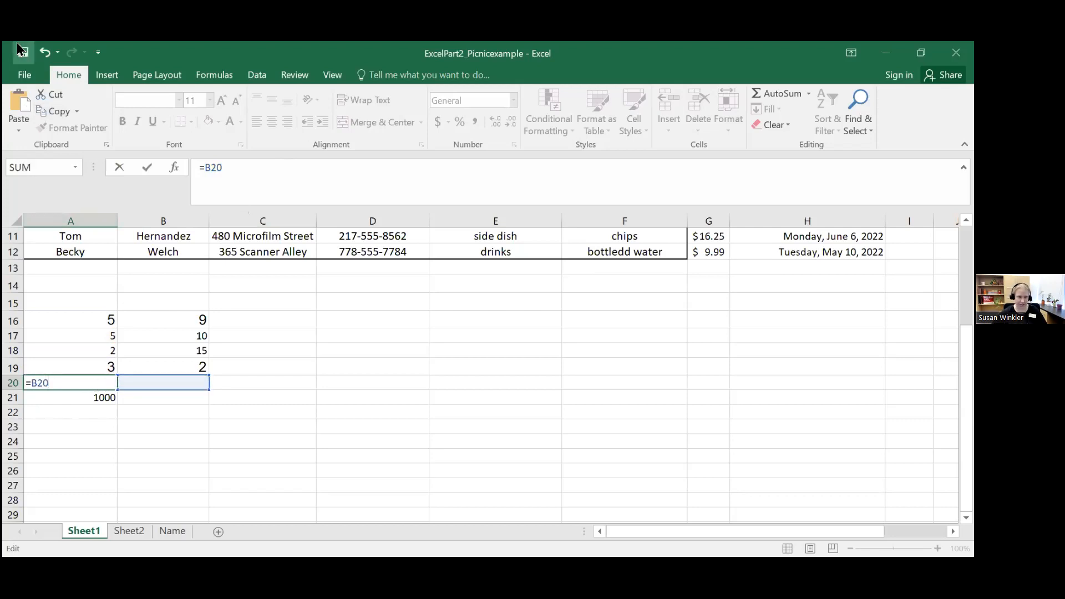
left_click(45, 52)
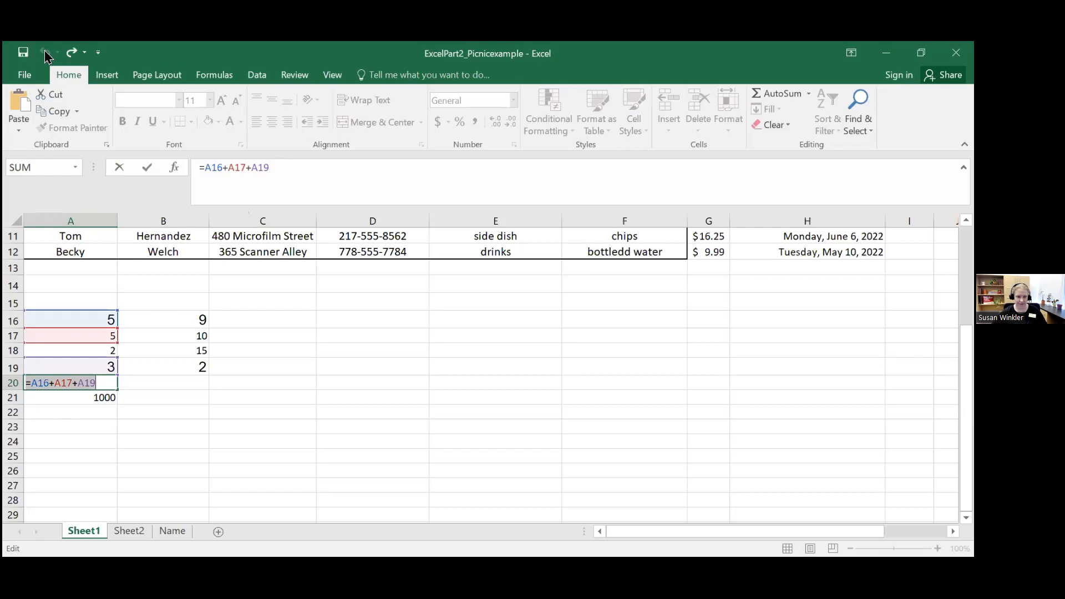
left_click(91, 300)
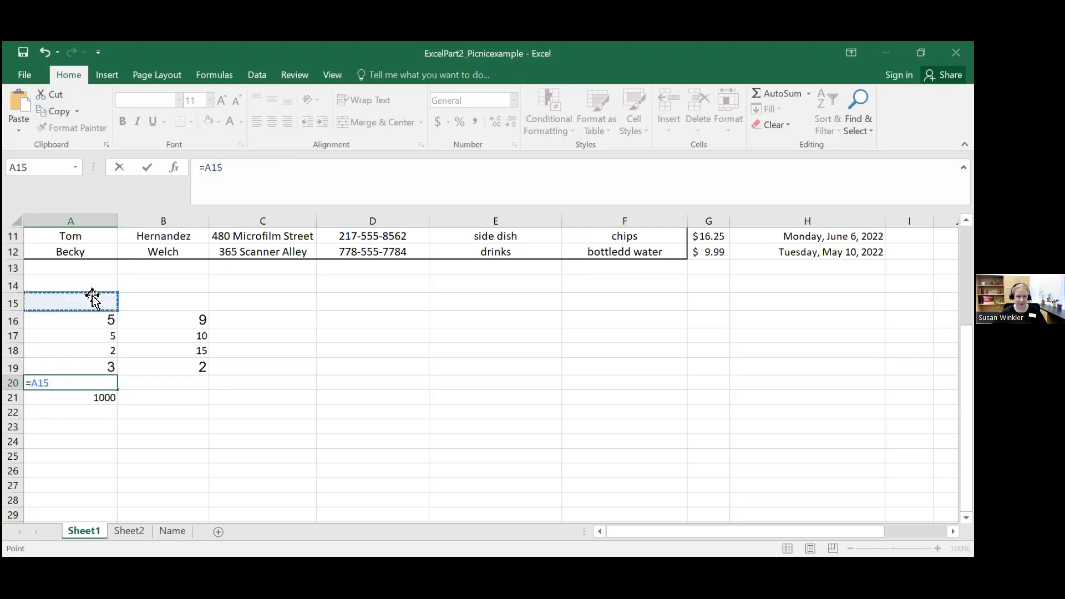
left_click(46, 56)
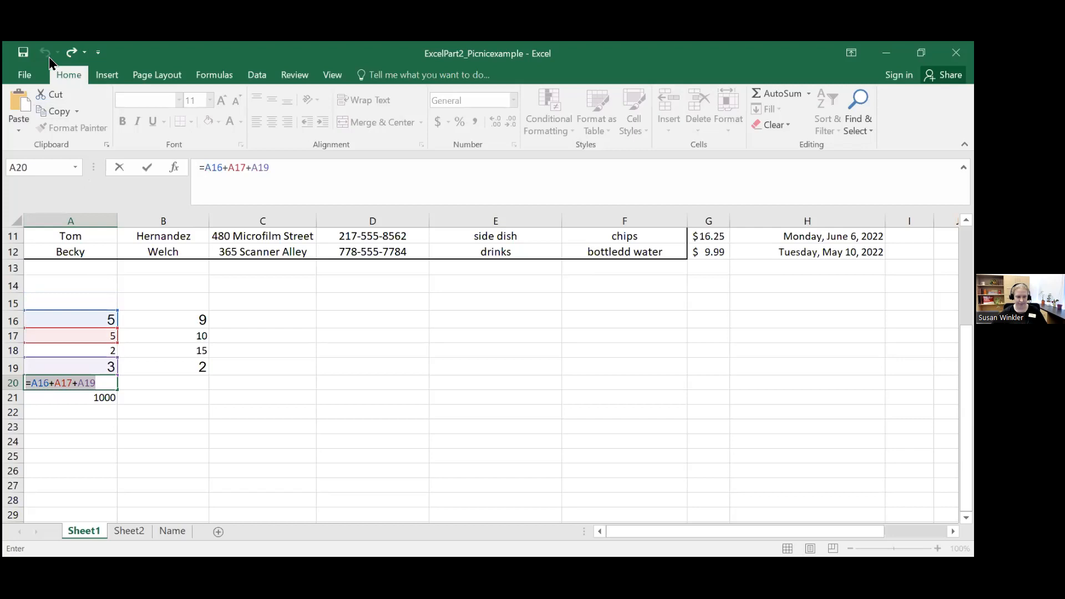
key("Return")
left_click(210, 458)
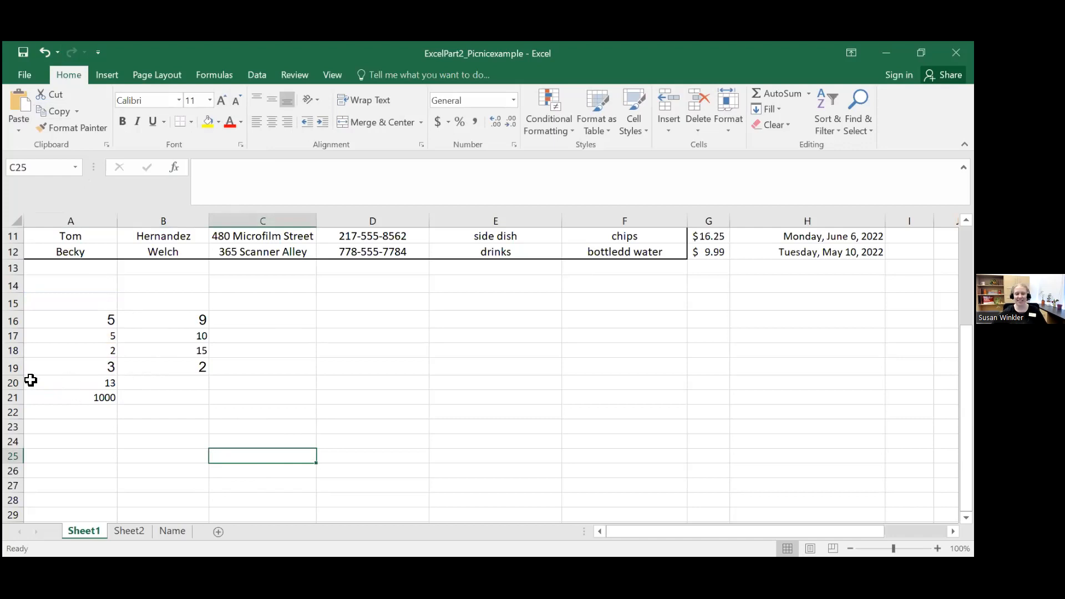
Step: Copy cell A20 with its formula and paste it into cell B20
left_click(72, 383)
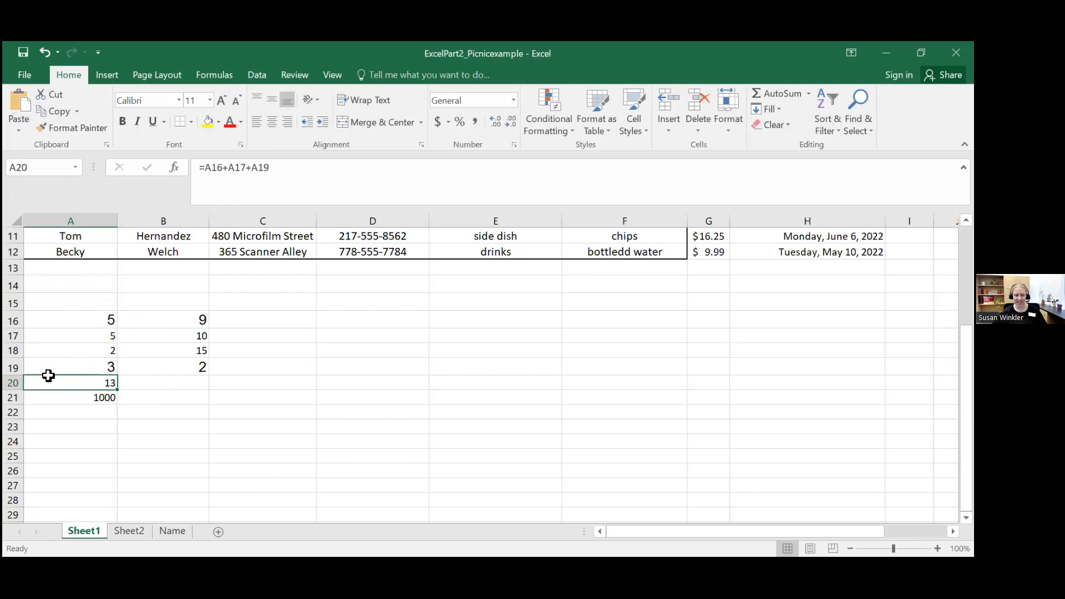
left_click(77, 111)
left_click(58, 127)
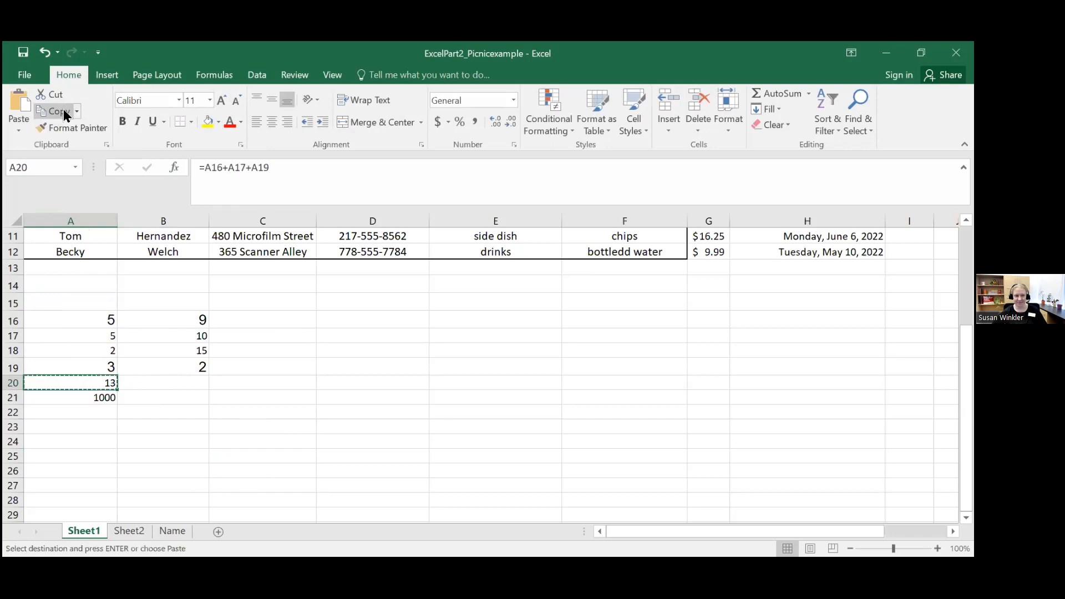
left_click(162, 384)
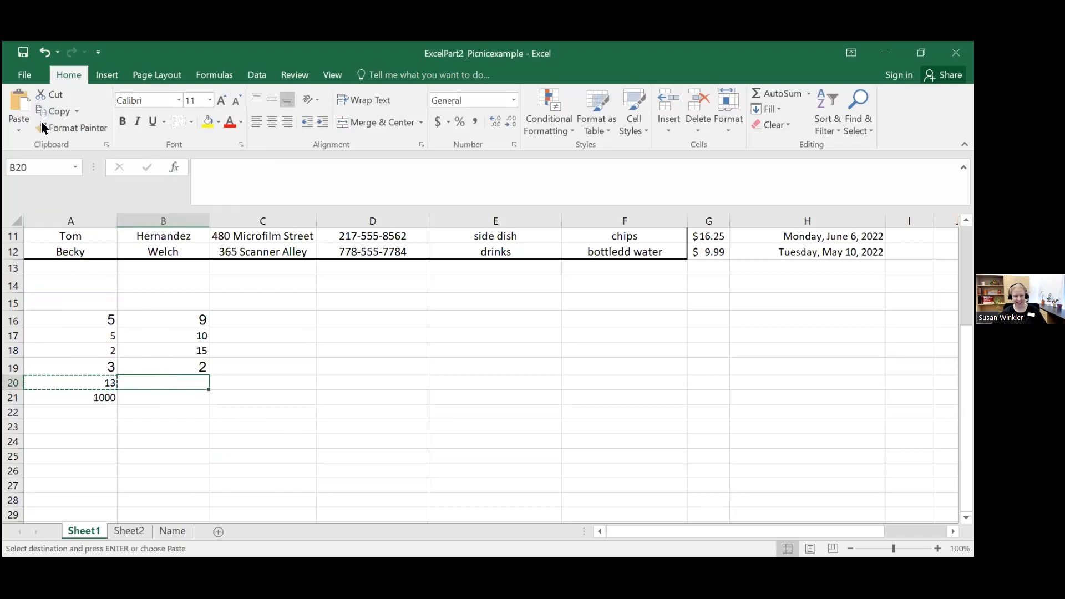
left_click(24, 109)
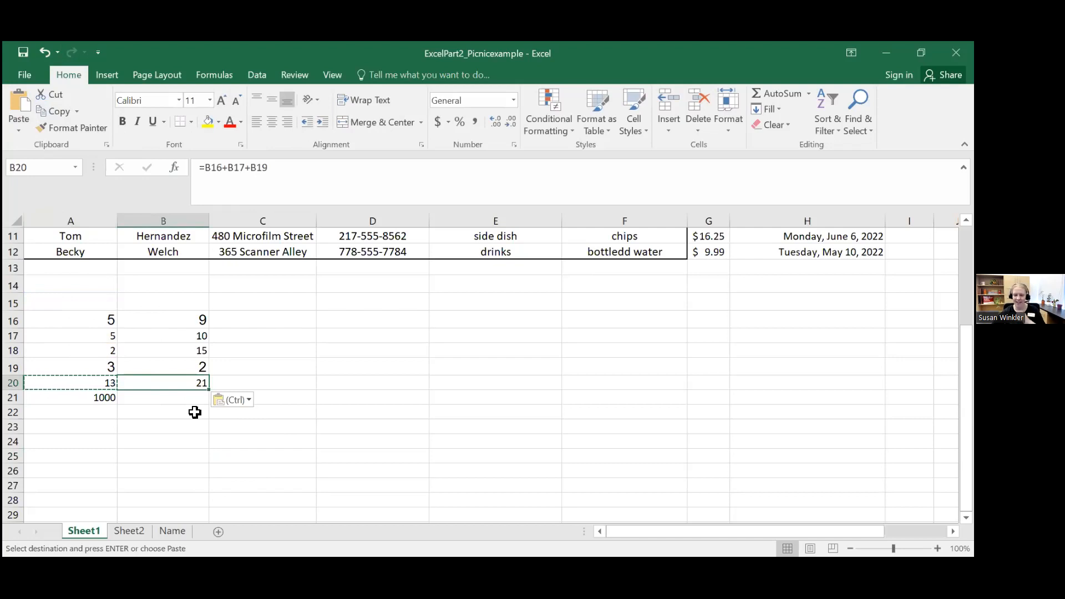
Step: Inspect the pasted formula in cell B20, then clear the cell's contents
left_click_drag(268, 179, 187, 175)
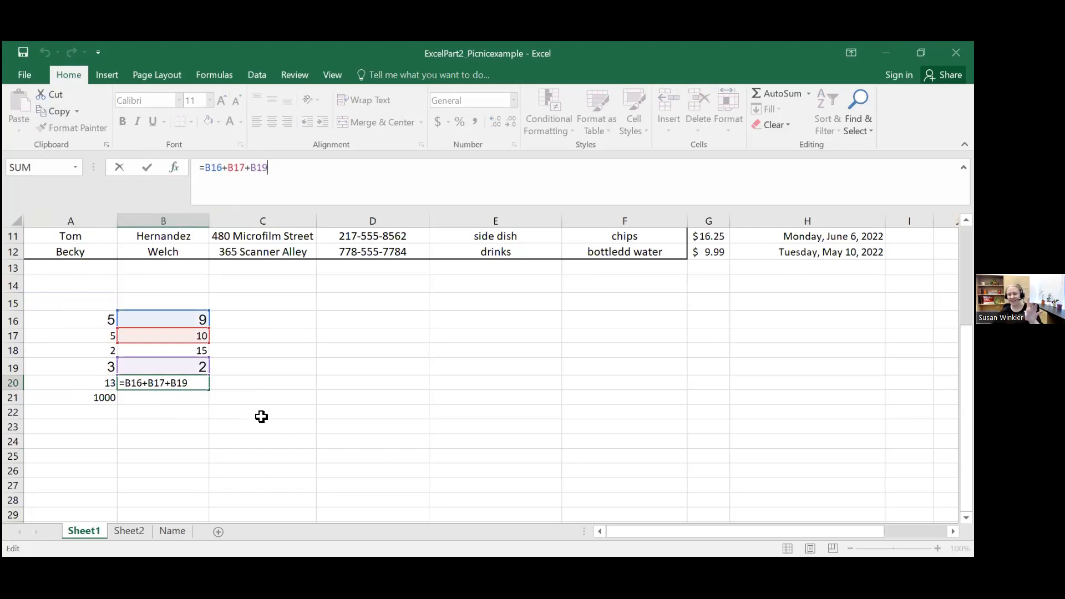
left_click(196, 427)
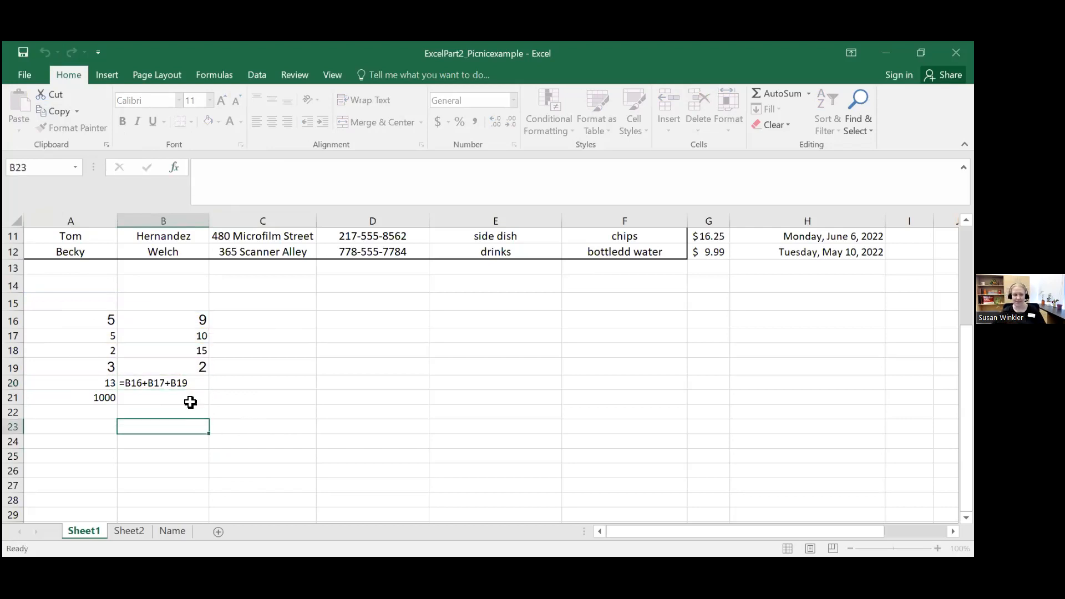
left_click(185, 378)
key("Delete")
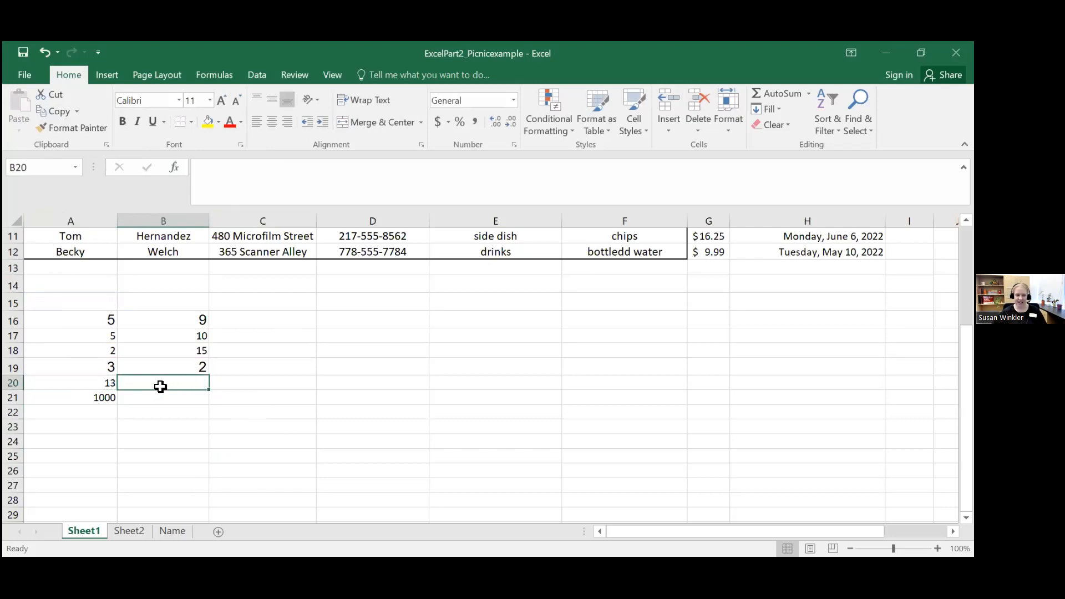
Step: Copy the sum formula from cell A20 into cell B20 so it adds B16, B17 and B19
left_click(95, 450)
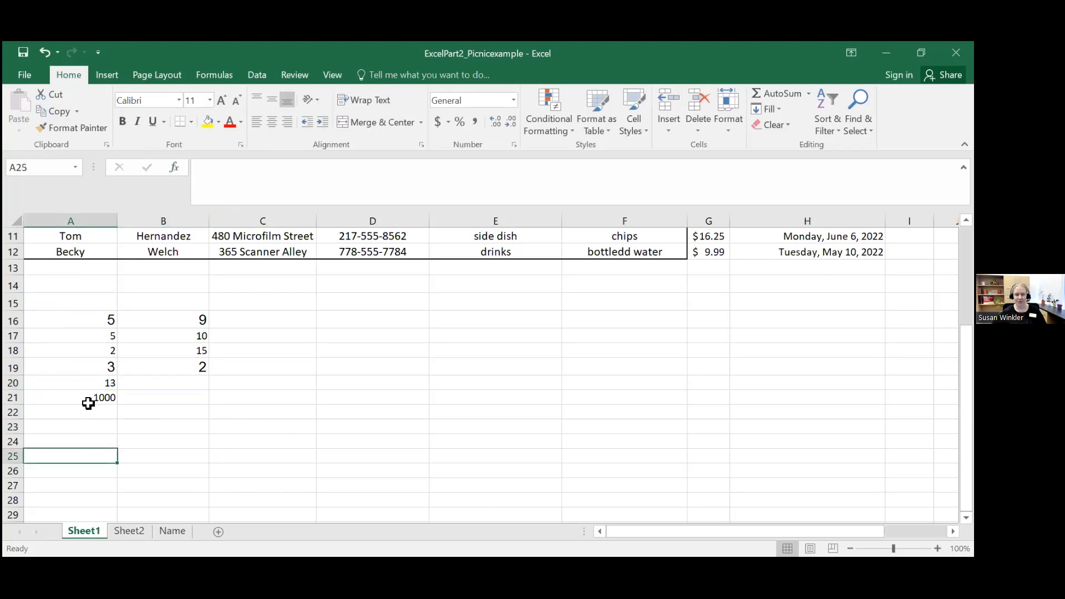
left_click(77, 382)
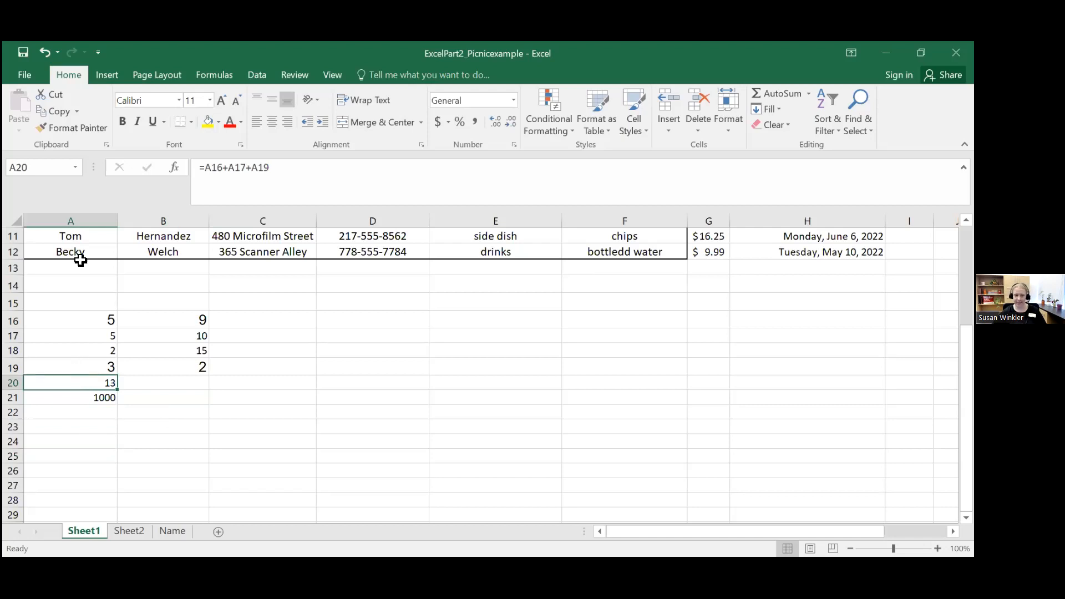
left_click(58, 111)
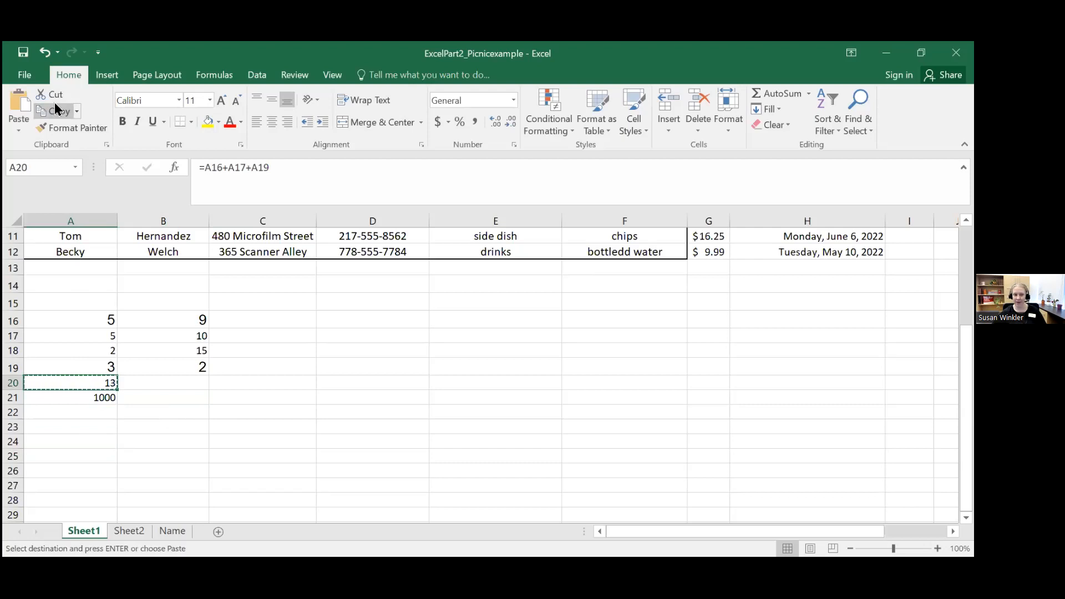
left_click(158, 381)
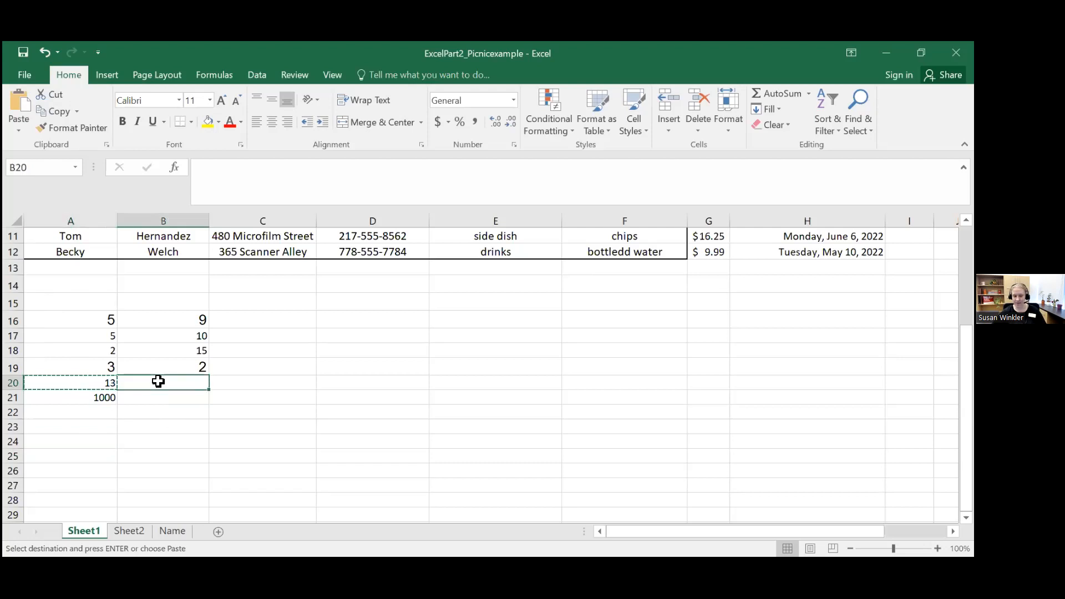
left_click(20, 107)
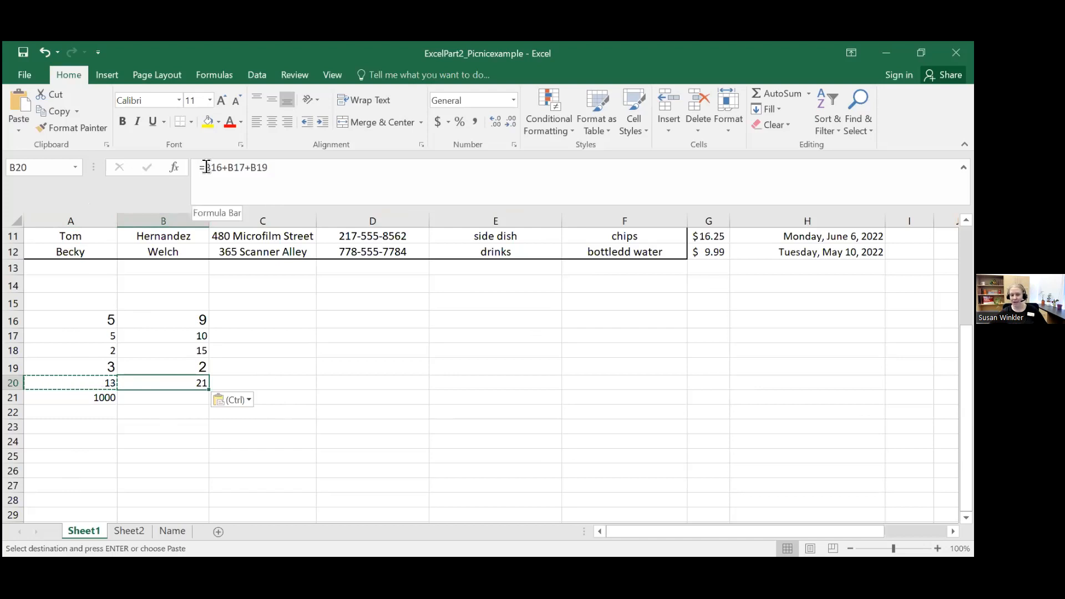
Step: Compare the formulas in cells A20 and B20, and review the numbers in A16 to A20 and the picnic list
left_click(71, 383)
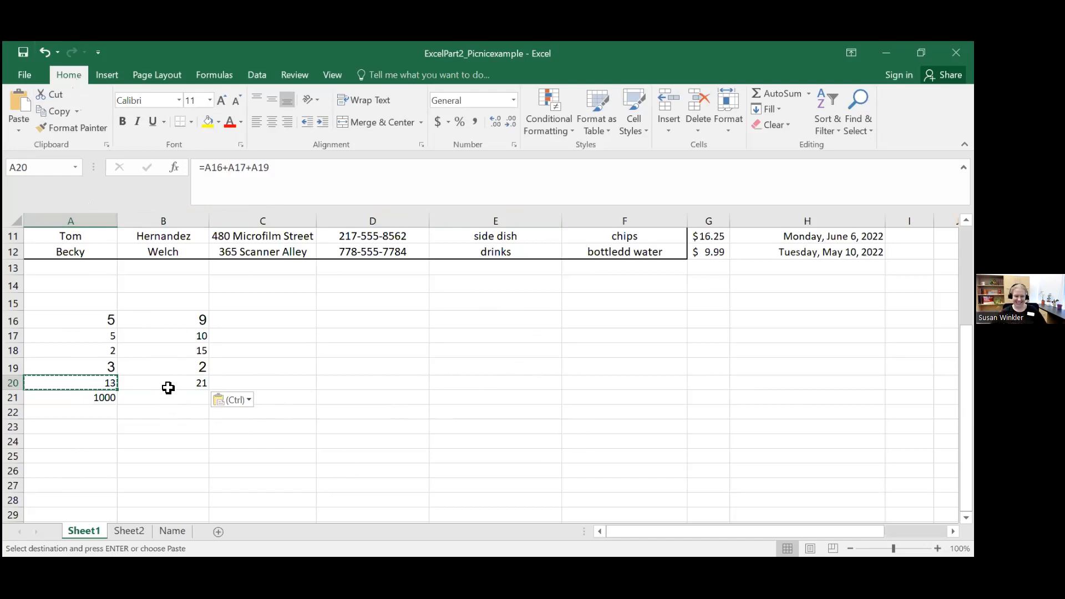
left_click(168, 387)
left_click(87, 383)
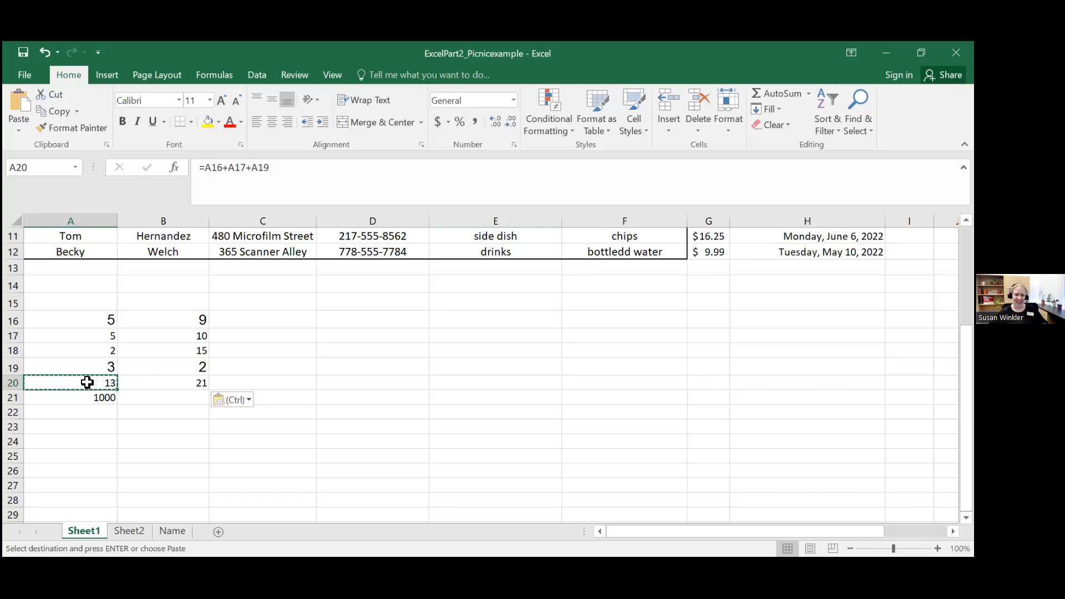
left_click(81, 316)
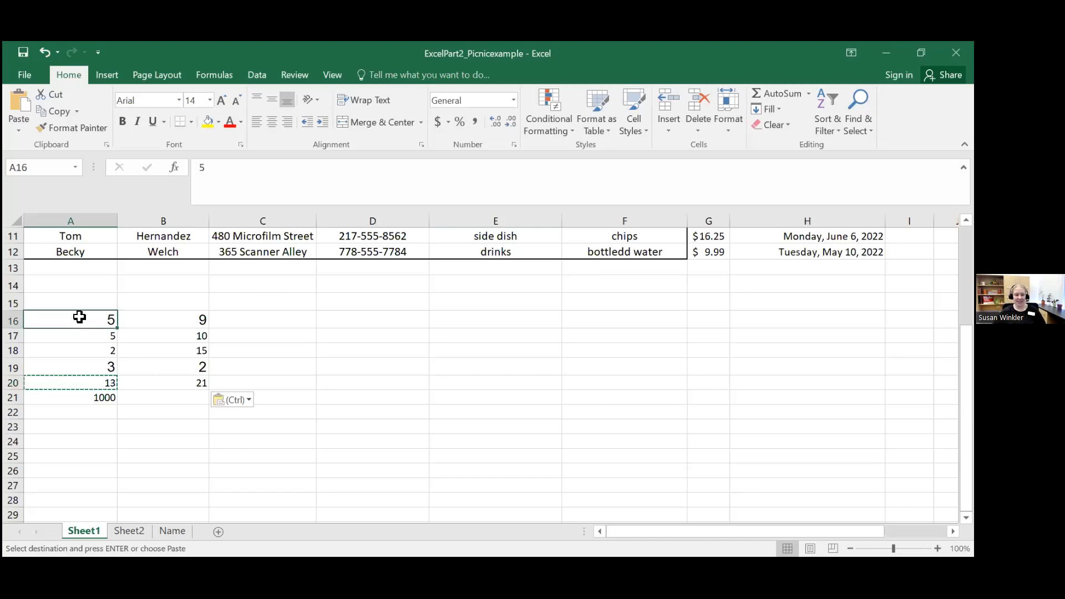
left_click_drag(80, 316, 91, 378)
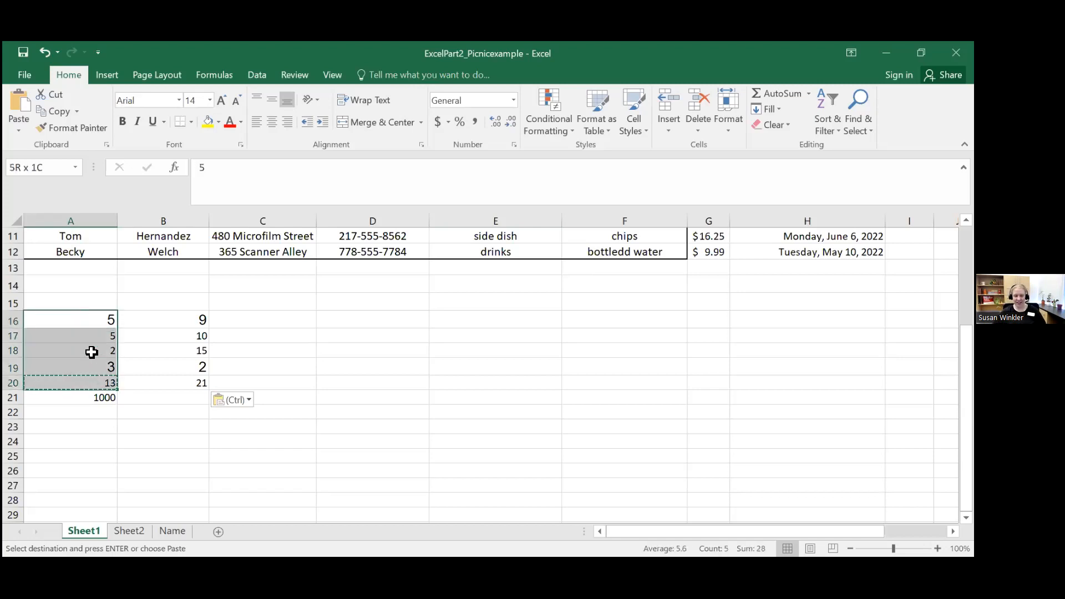
left_click(82, 317)
left_click(81, 383)
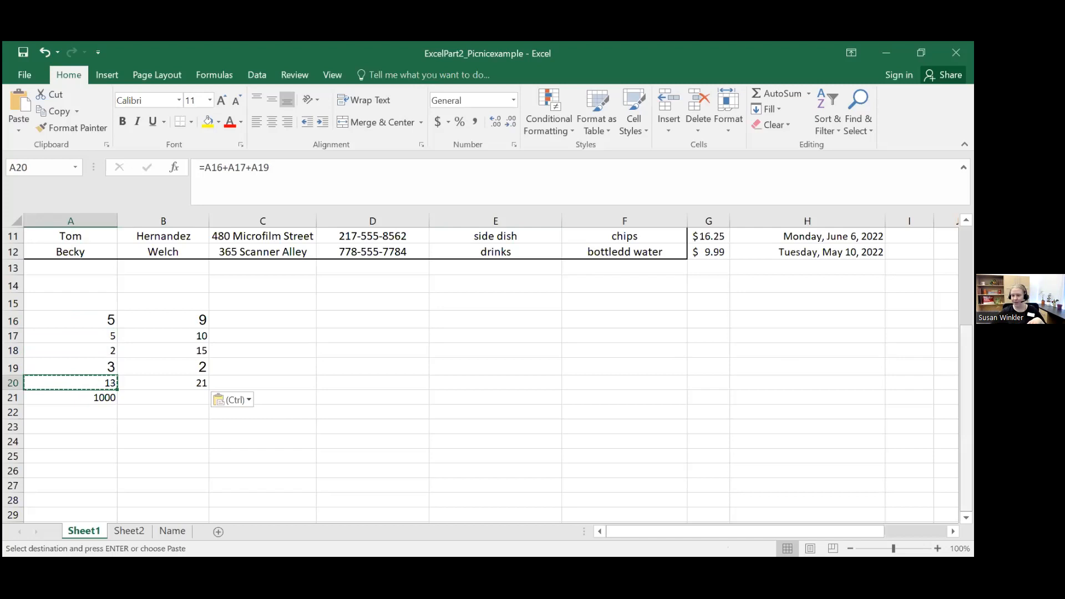
scroll(724, 302, "up", 4)
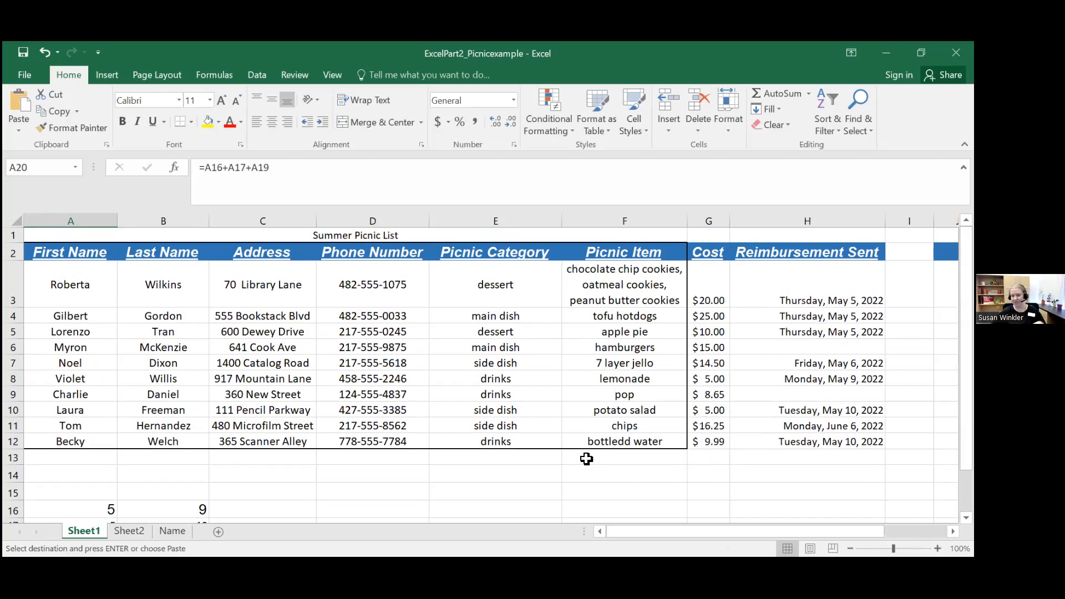
scroll(126, 469, "down", 2)
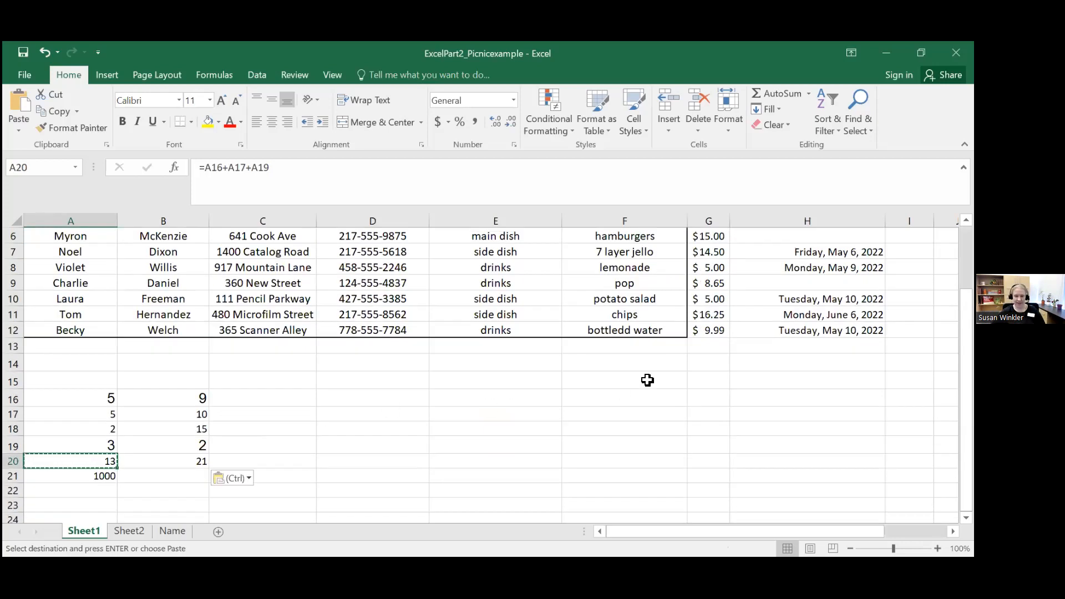
Step: Enter the label TOTAL in cell F13, below the last picnic item
left_click(647, 350)
type("TOTAL")
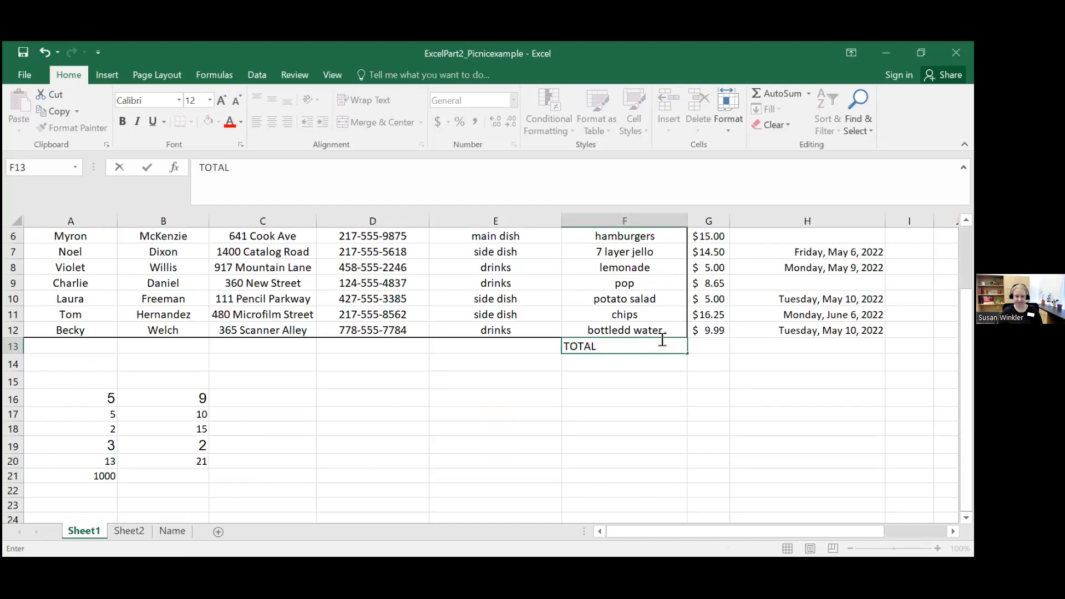
key("Tab")
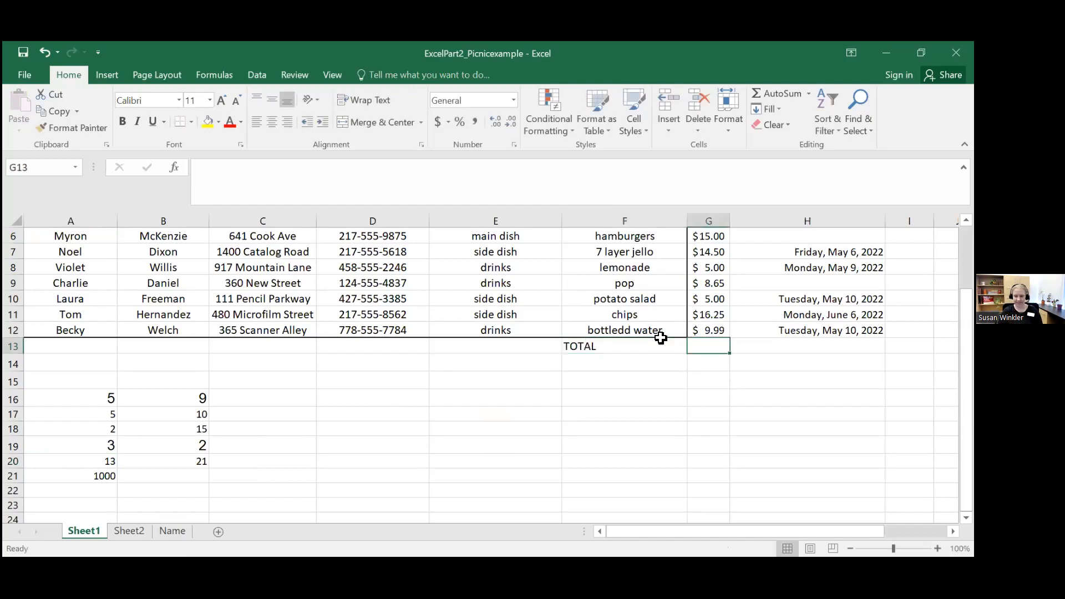
Step: Clear all the practice numbers and formulas from cells A16 to B21 below the picnic list
left_click_drag(93, 397, 185, 483)
key("BackSpace")
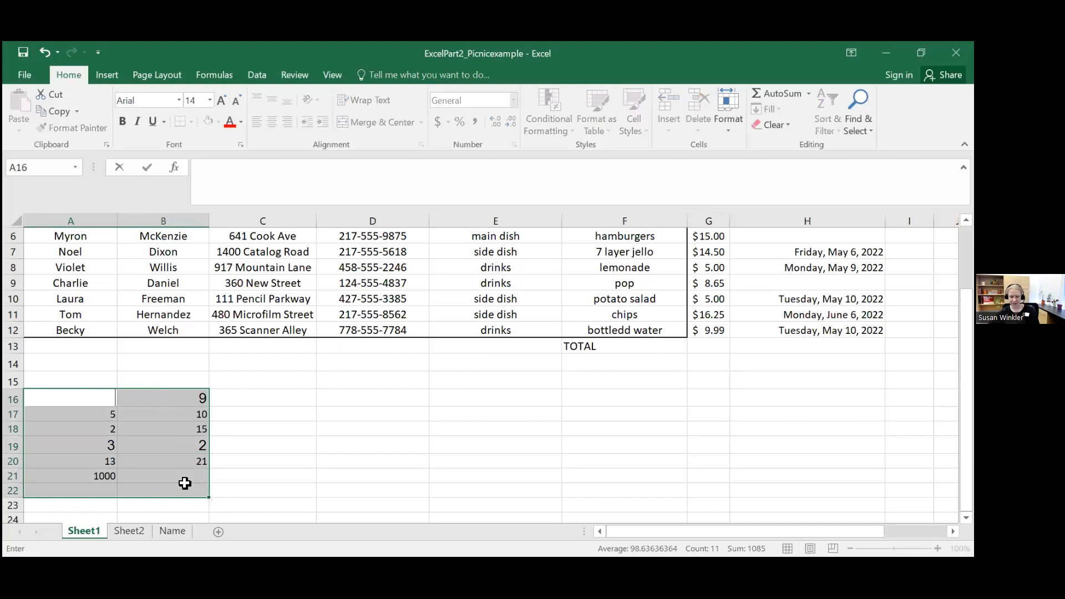
left_click(192, 412)
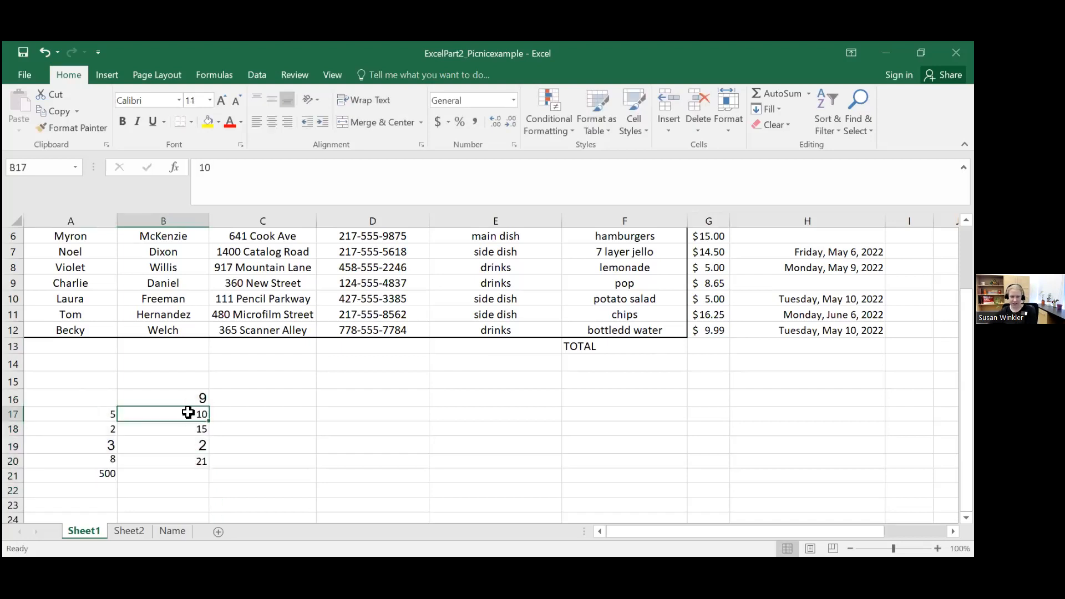
left_click_drag(166, 399, 175, 446)
key("Delete")
left_click(174, 459)
key("Delete")
left_click_drag(102, 414, 97, 477)
key("Delete")
left_click(166, 430)
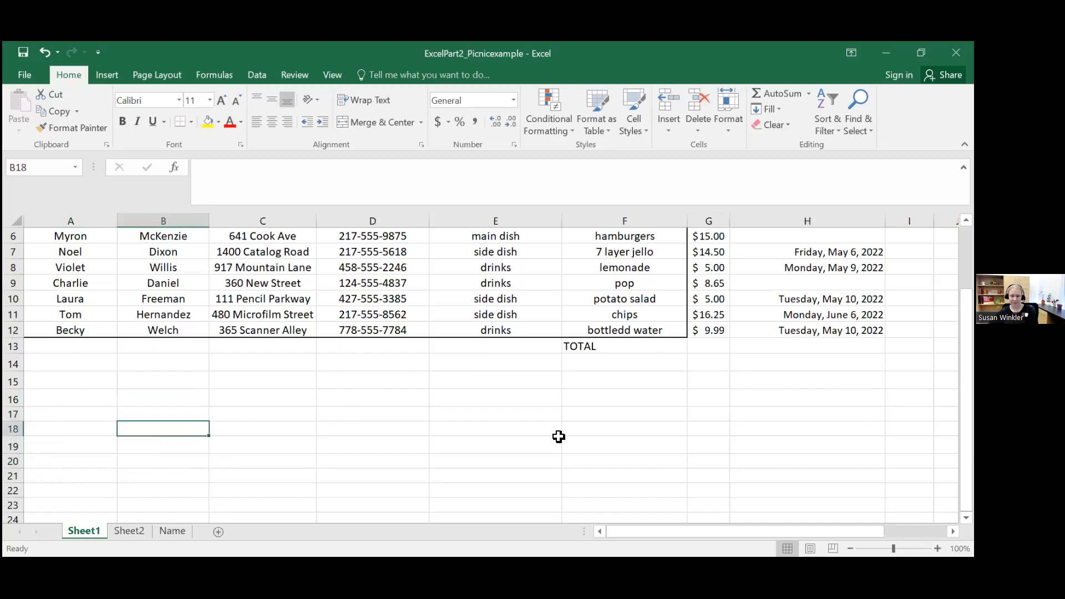
left_click(708, 349)
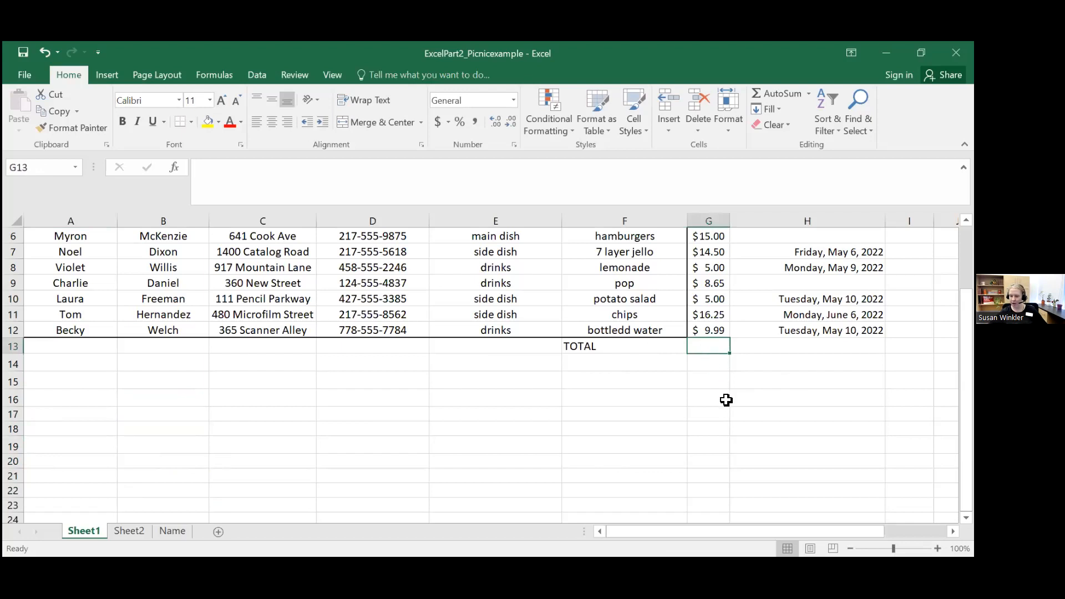
left_click(226, 168)
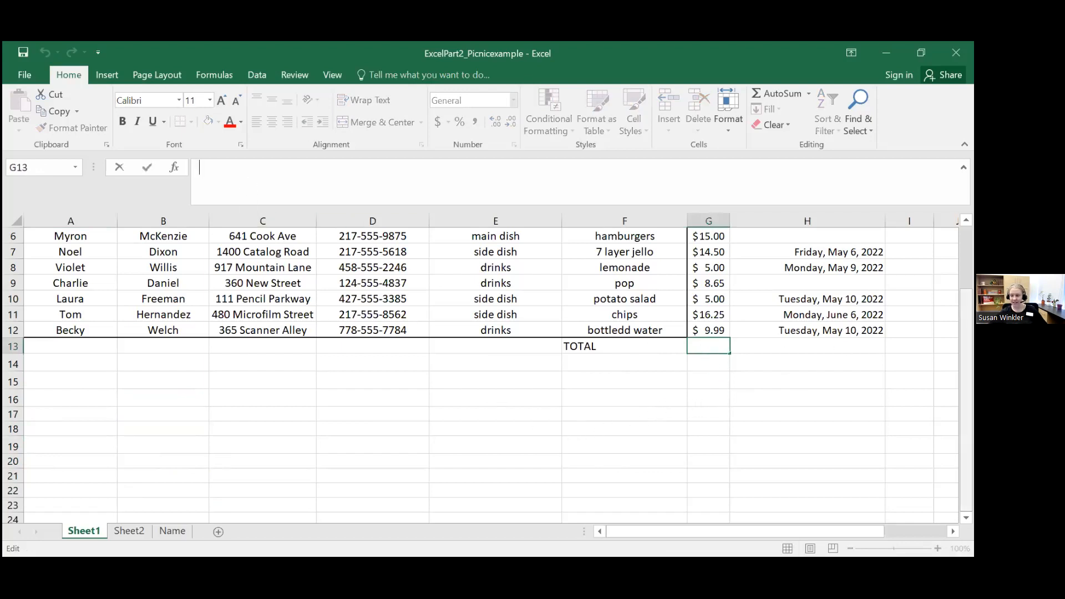
scroll(399, 230, "up", 2)
type("=")
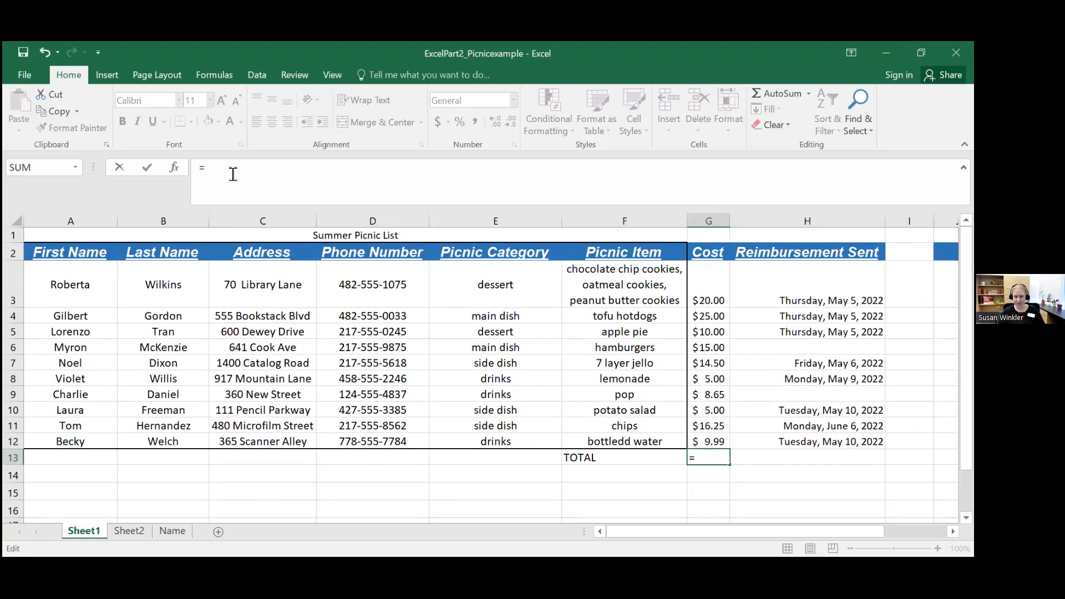
type("G3+G")
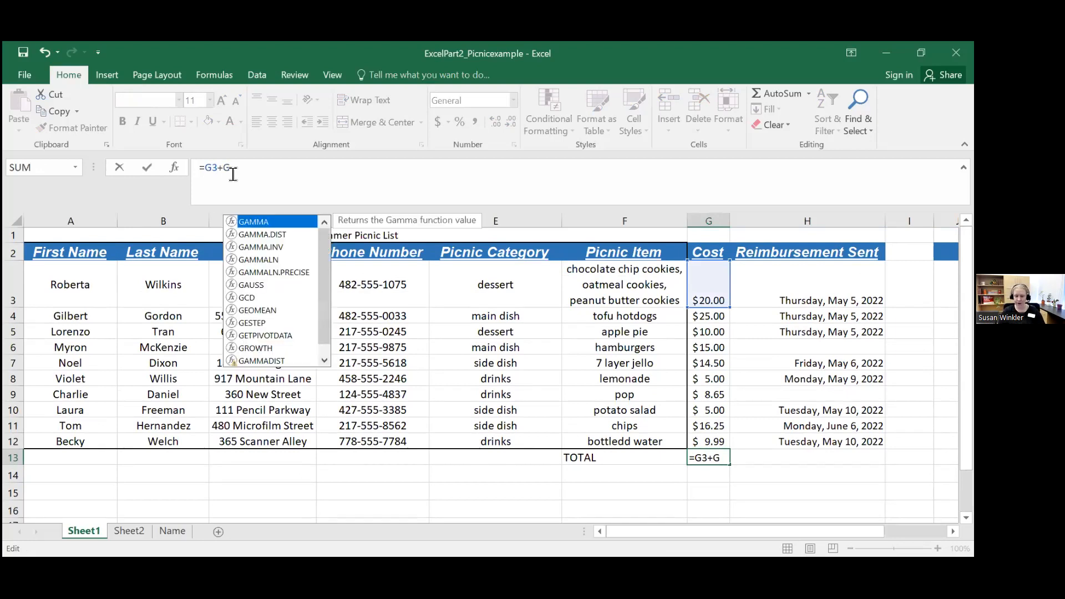
type("4+G5+")
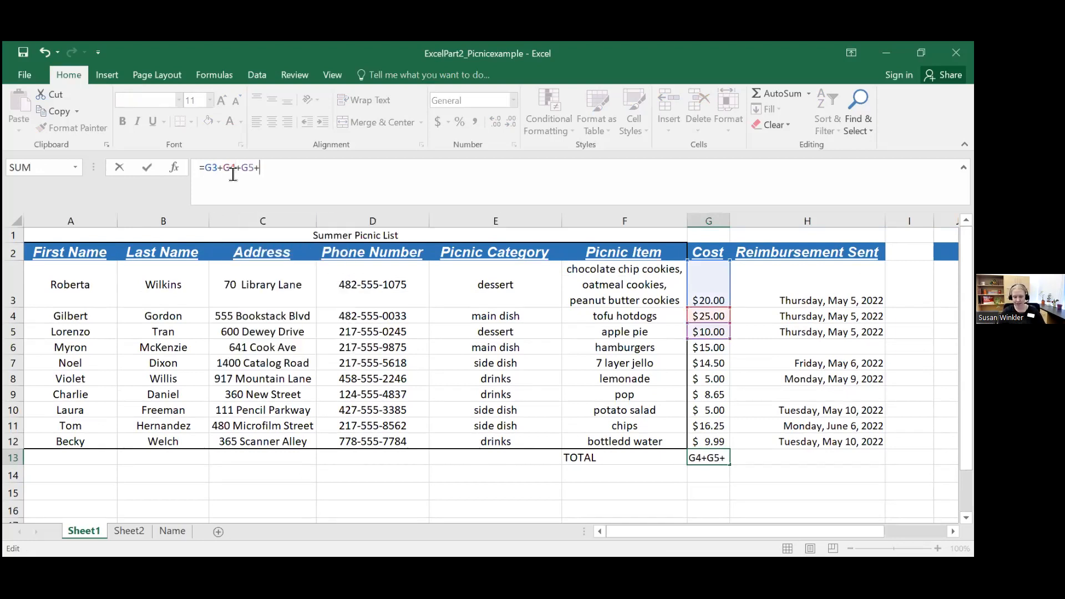
type("G6")
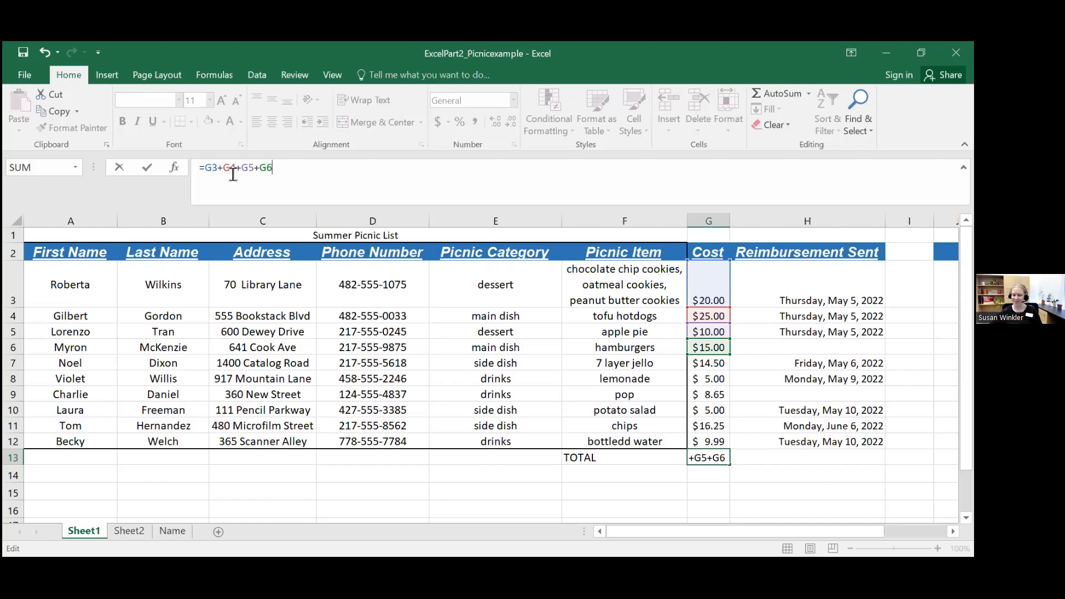
left_click_drag(296, 167, 199, 168)
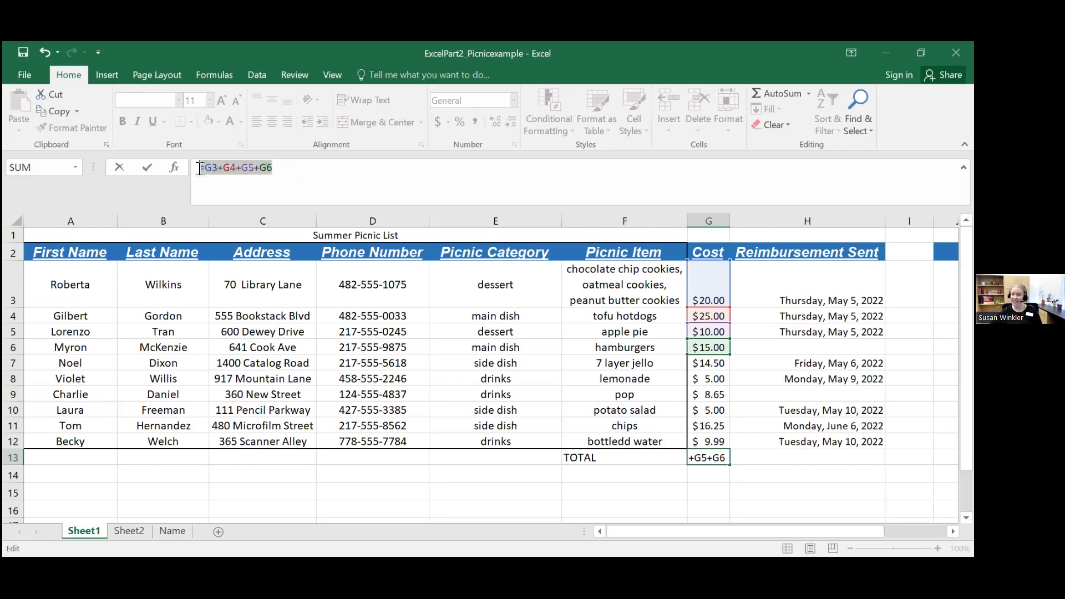
key("BackSpace")
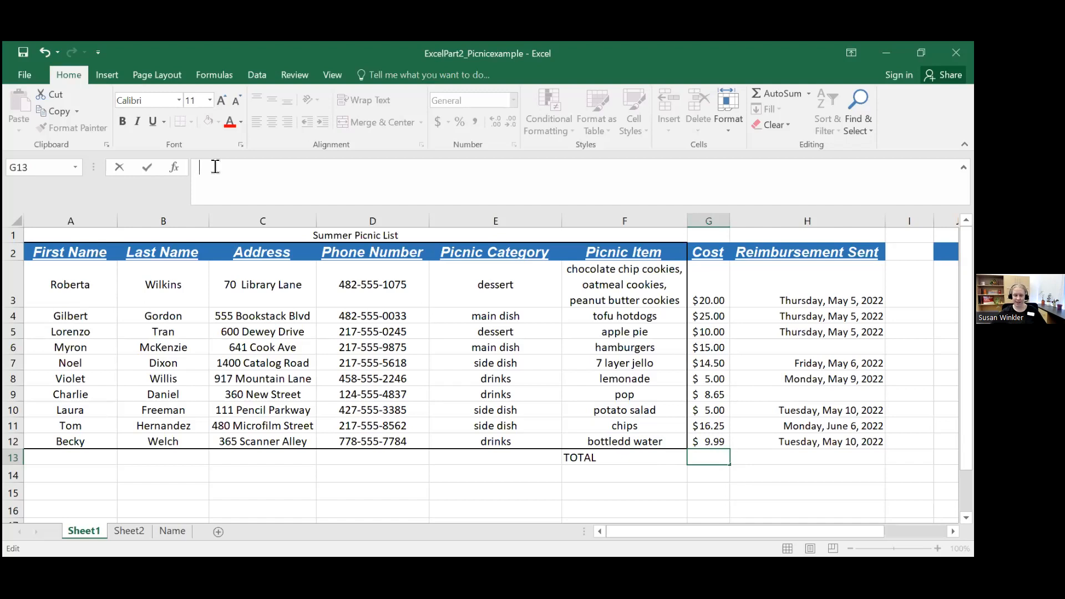
Step: Total the Cost column in cell G13 with the formula =SUM(G3:G12)
type("=")
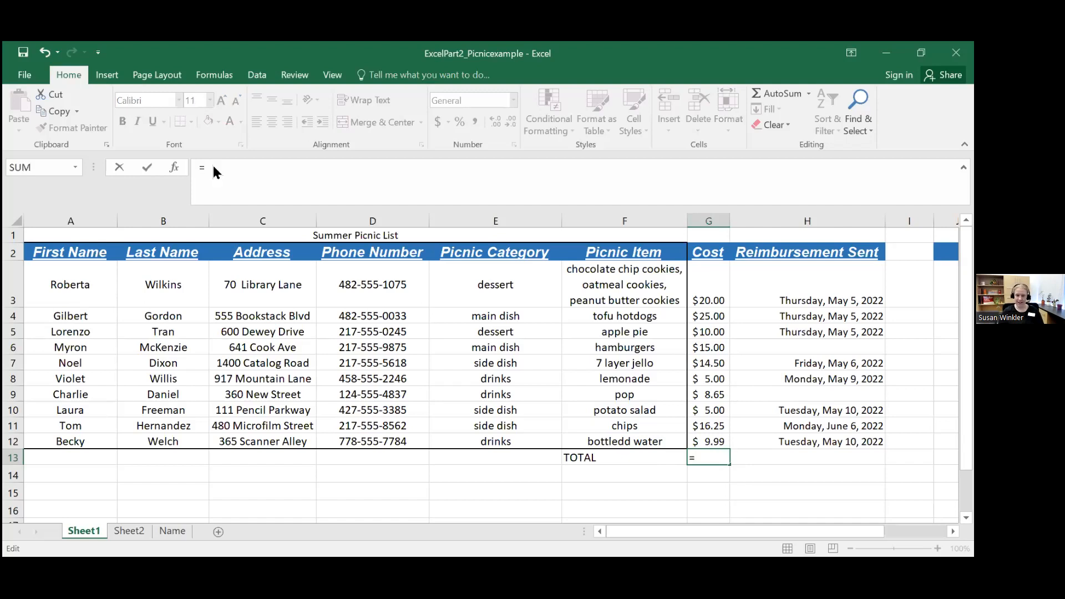
type("SUM")
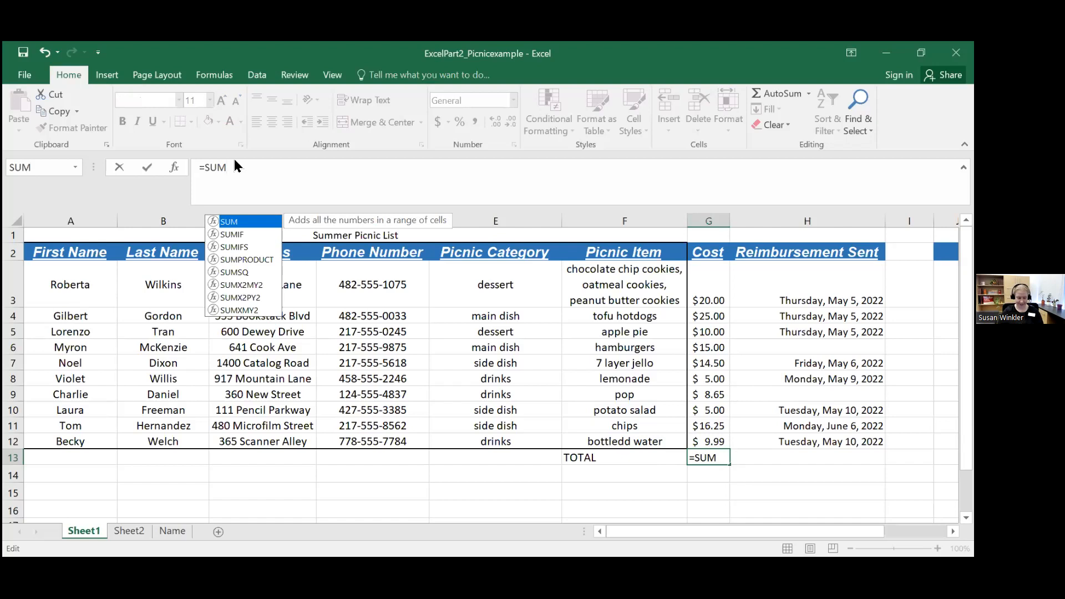
type("(")
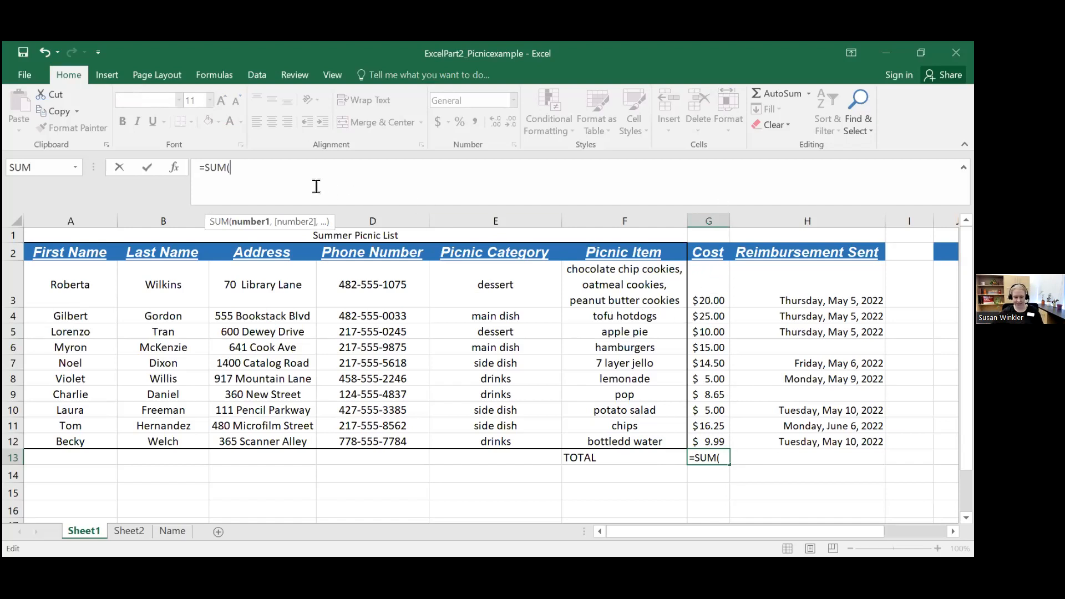
type("G3")
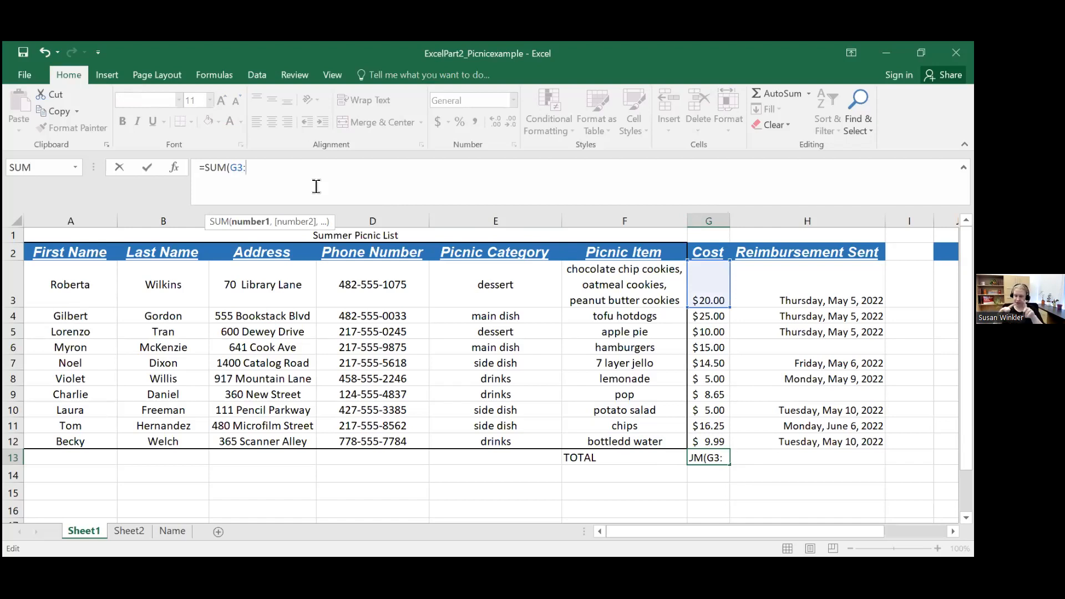
type(":G12")
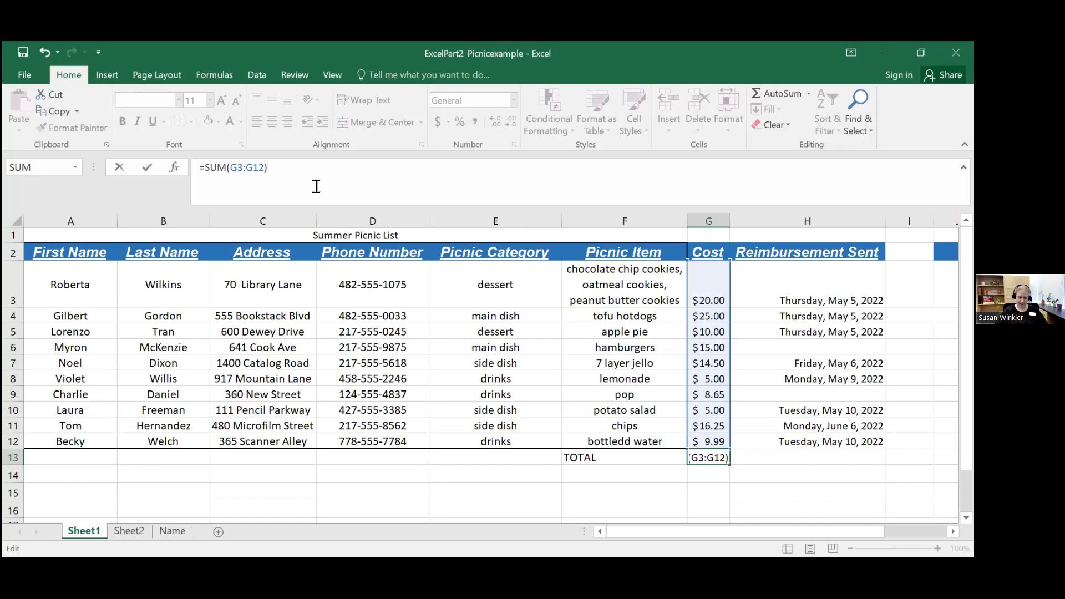
key("Return")
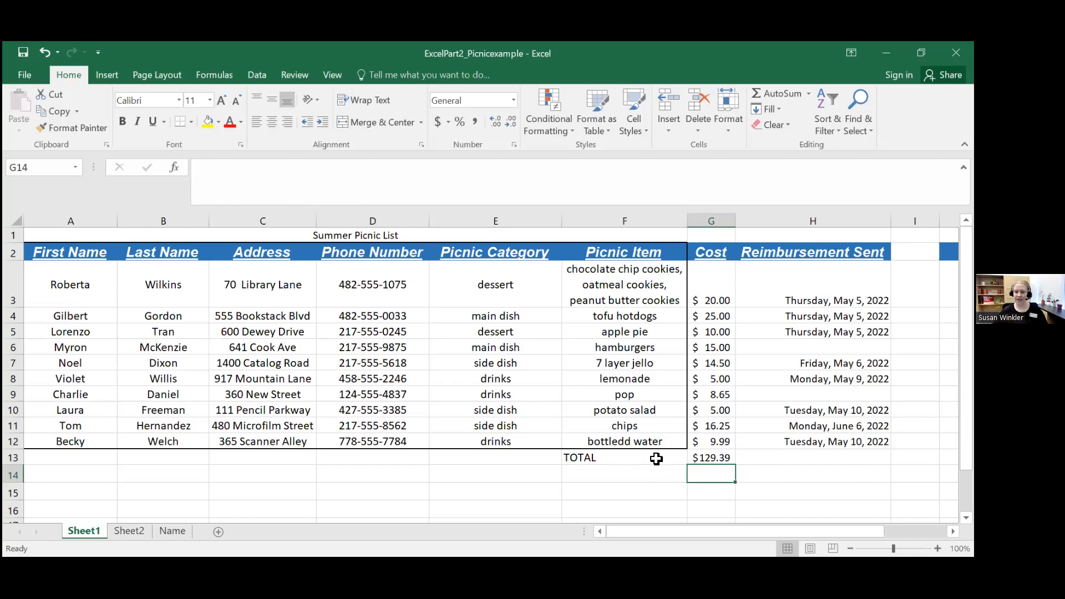
Step: Clear the total formula from cell G13
left_click(690, 444)
left_click(697, 455)
key("Delete")
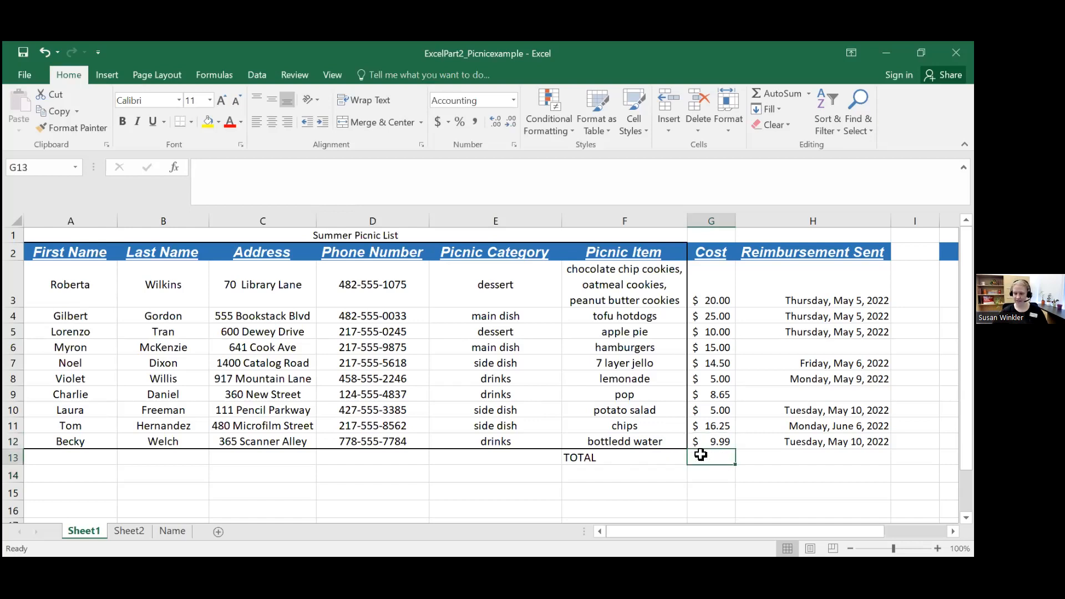
left_click(622, 452)
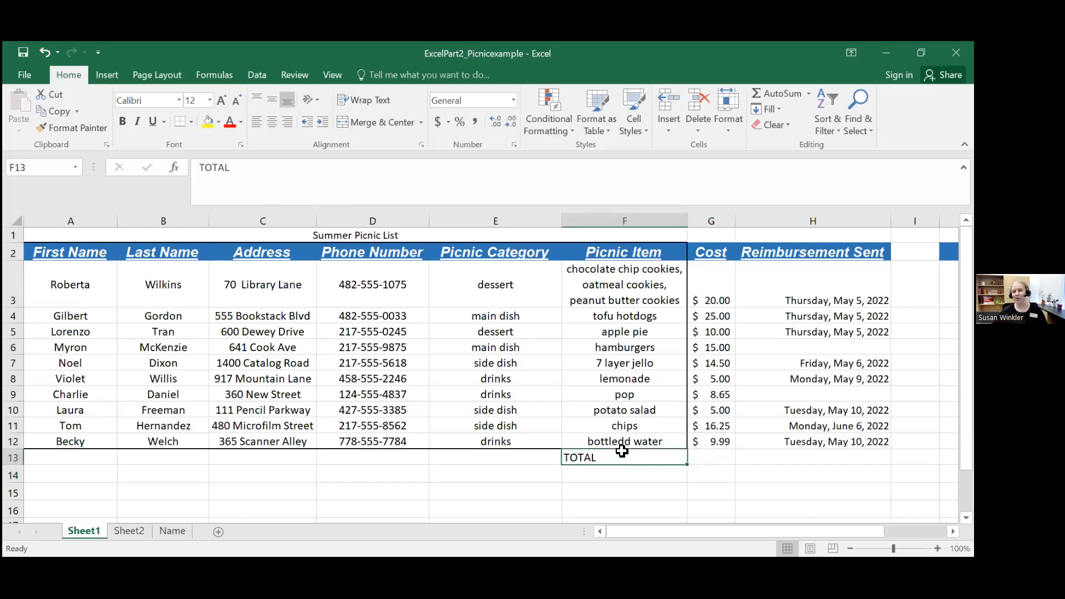
Step: Use AutoSum in cell G13 to total the costs in G3 to G12
left_click(721, 461)
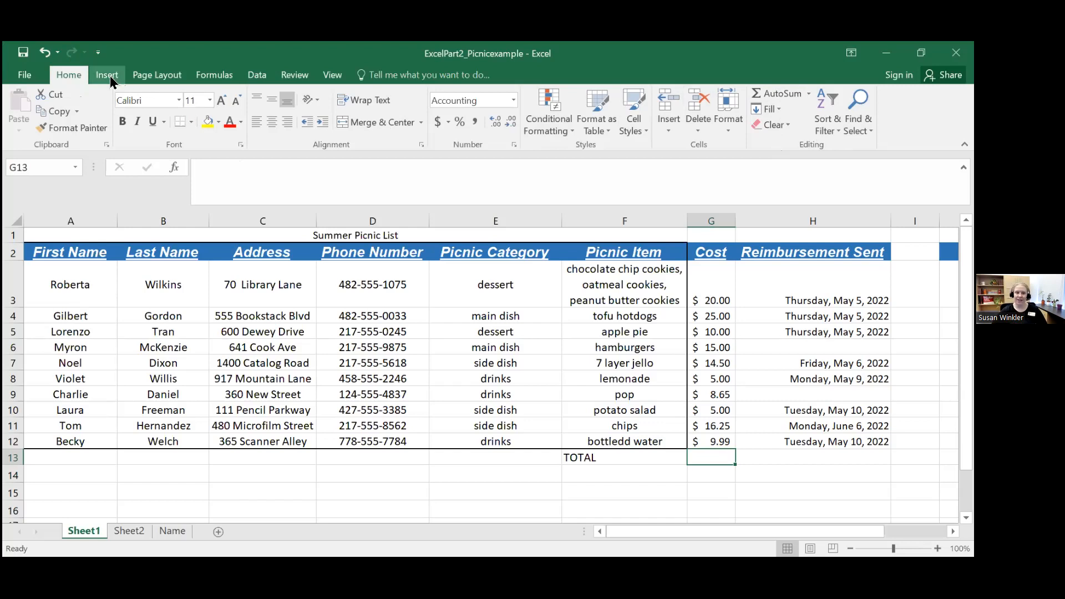
left_click(215, 75)
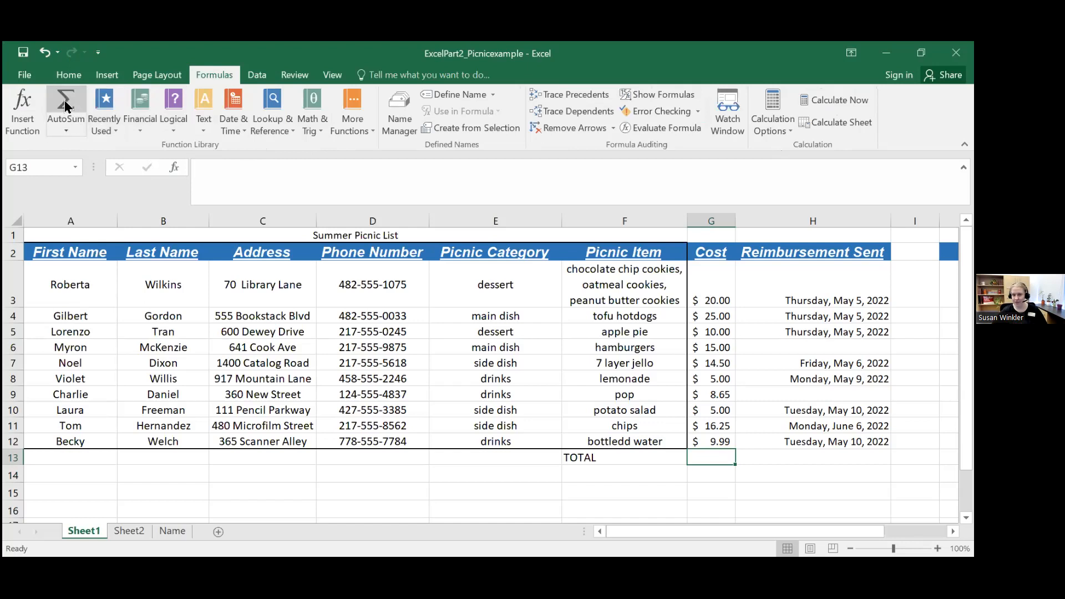
left_click(69, 75)
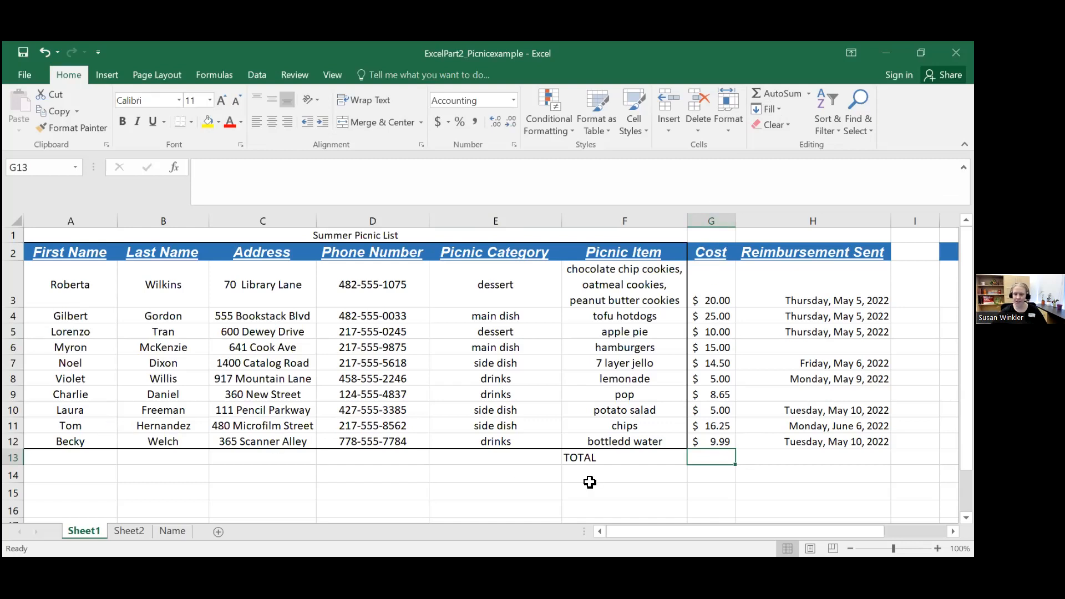
left_click(782, 94)
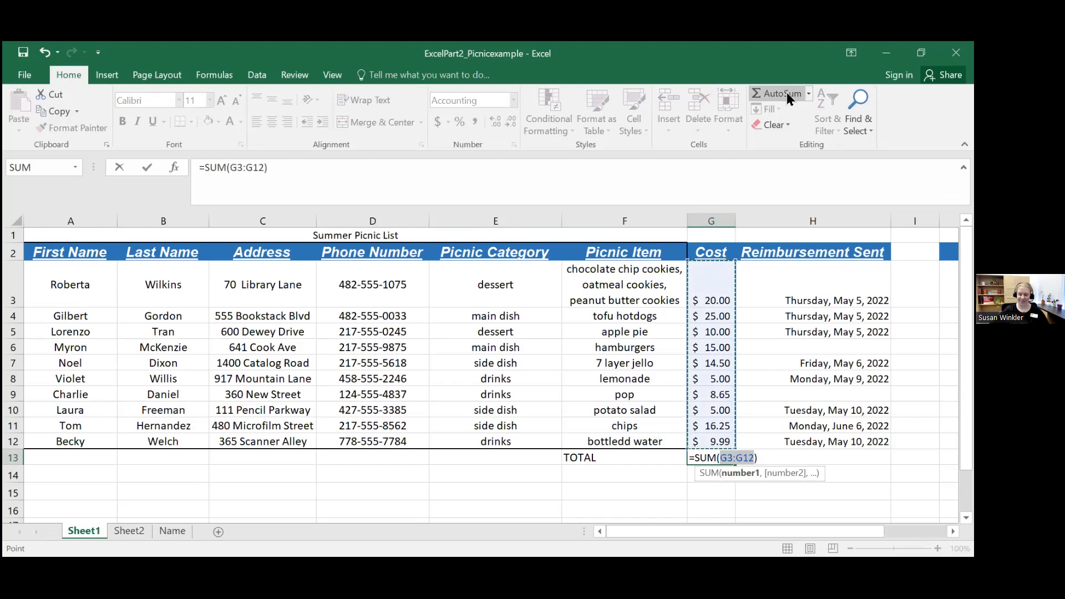
key("Return")
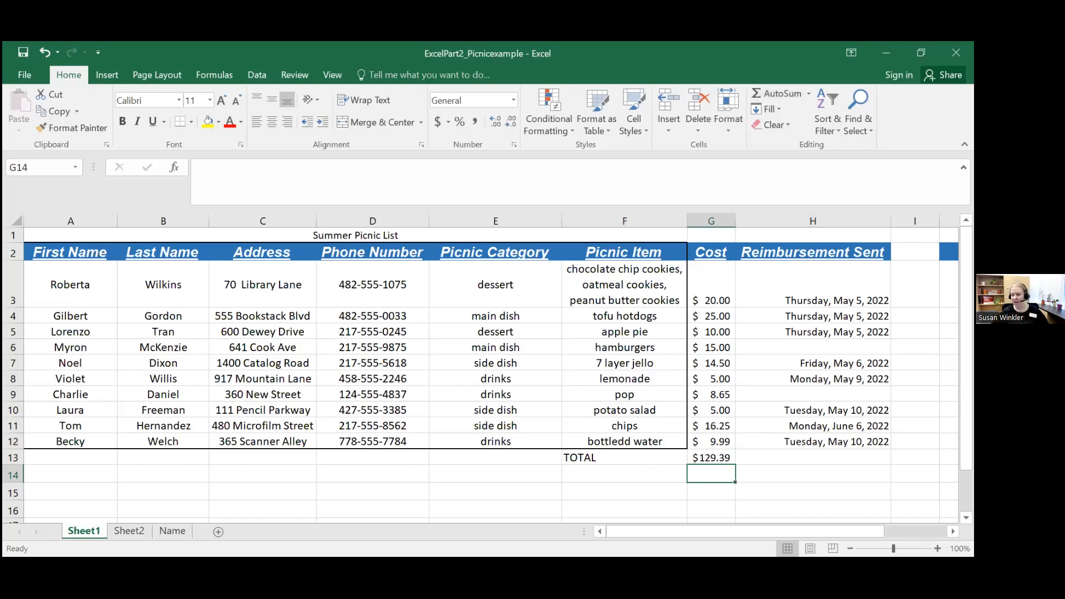
Step: Review the other AutoSum calculations and the functions offered in the Insert Function list, without inserting one
left_click(628, 447)
left_click(635, 452)
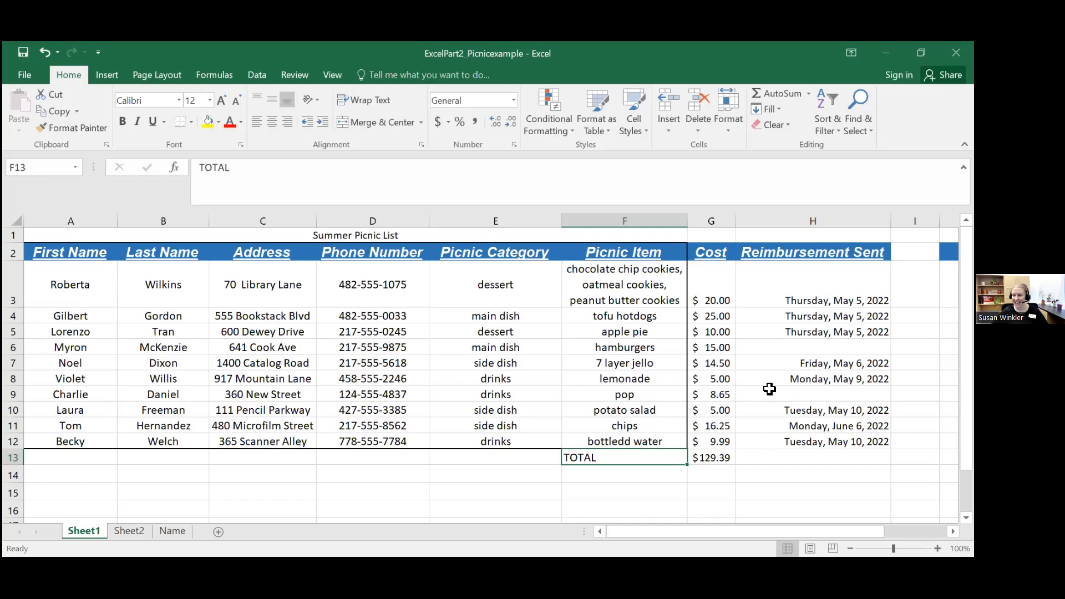
left_click(809, 94)
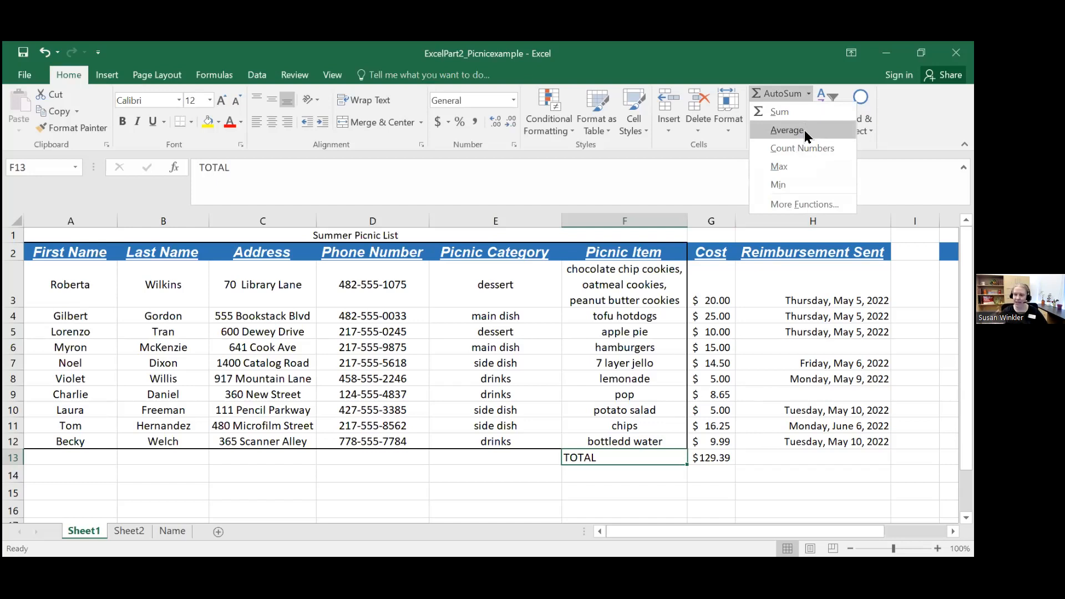
left_click(805, 203)
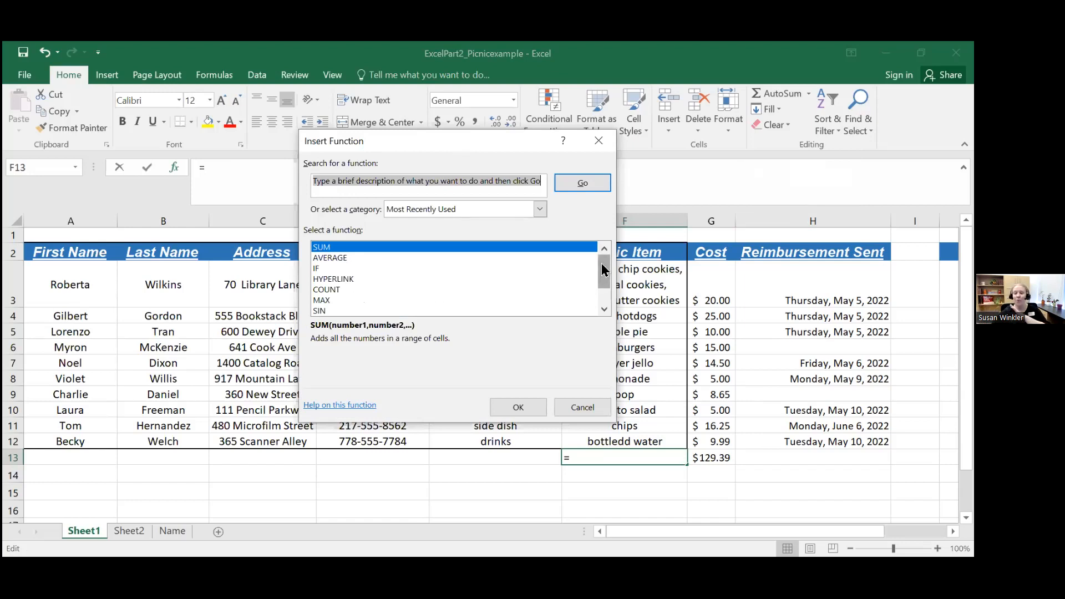
left_click_drag(602, 271, 541, 314)
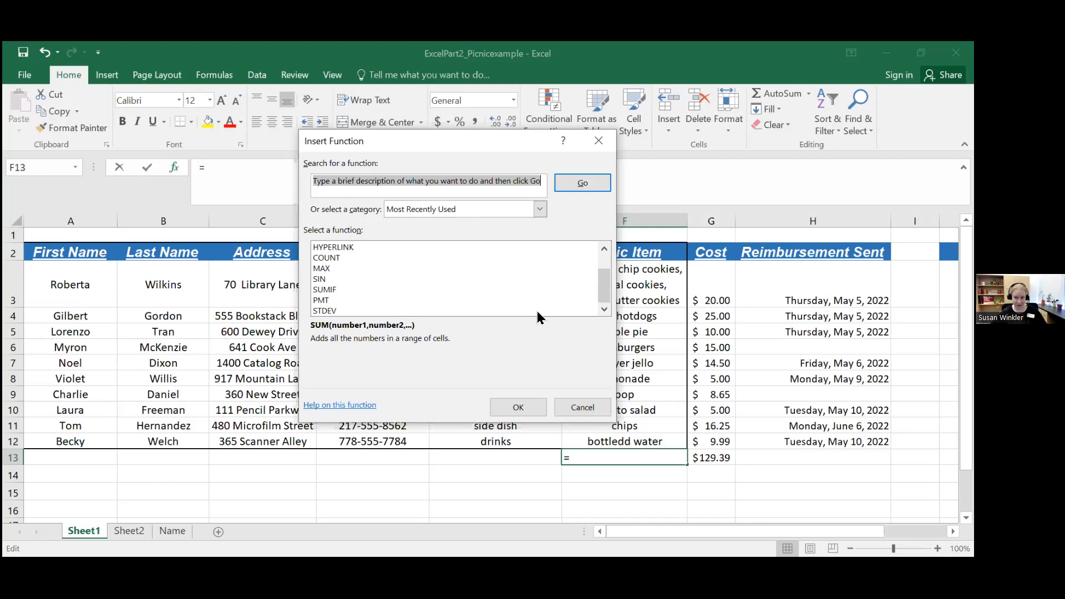
left_click(602, 142)
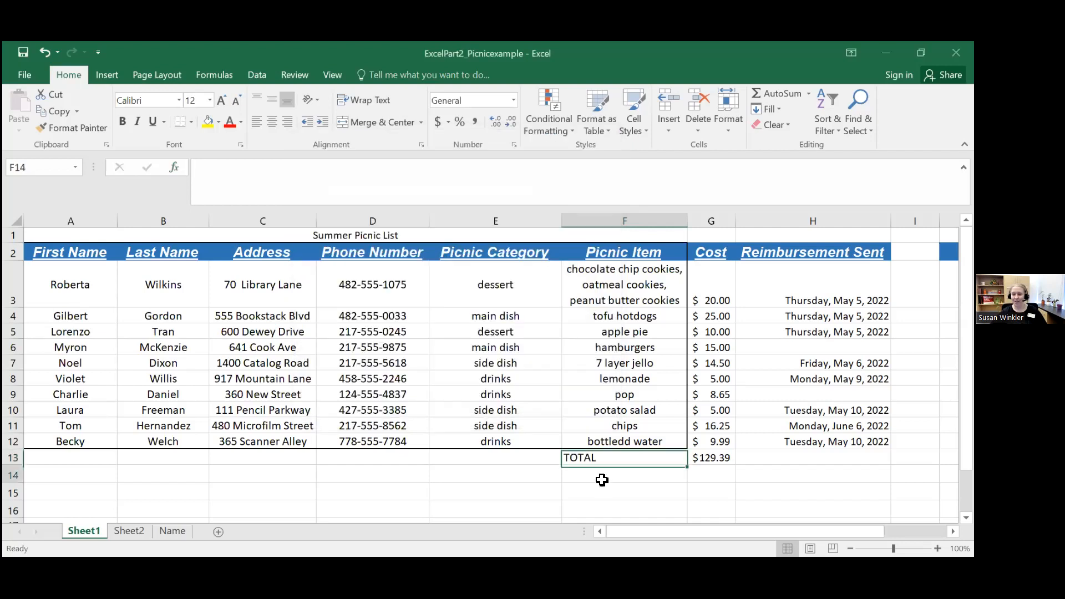
Step: Select cell A16 in the empty area below the picnic list
left_click(526, 455)
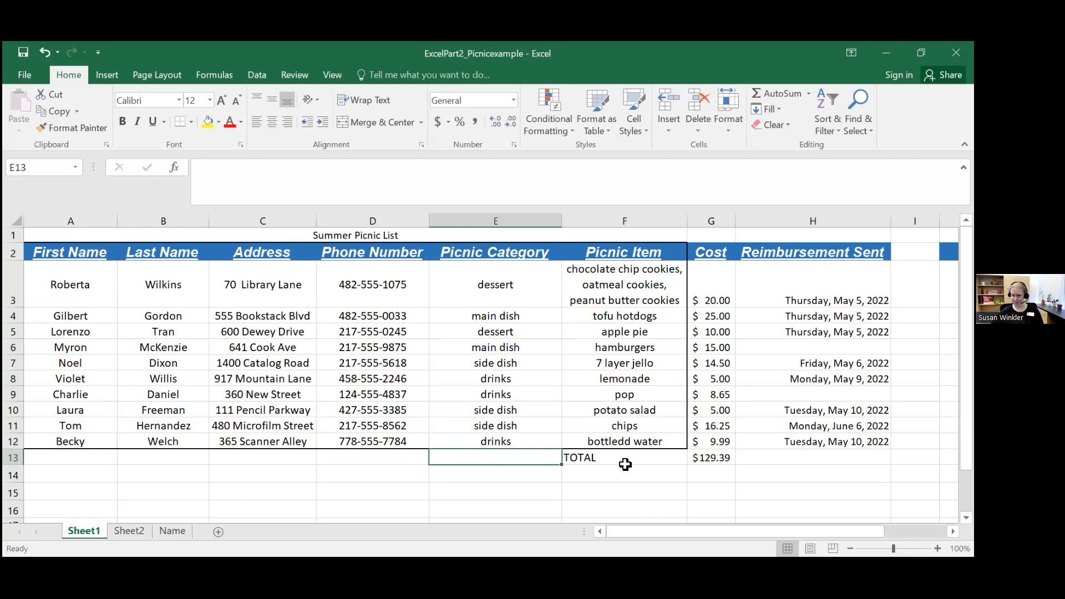
scroll(625, 464, "down", 2)
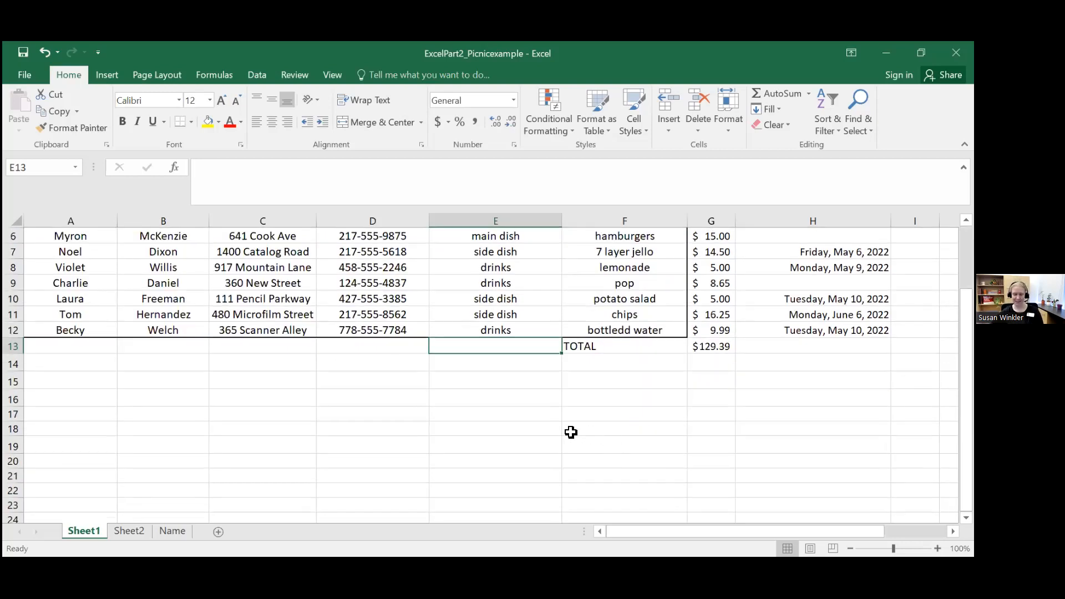
scroll(544, 428, "down", 2)
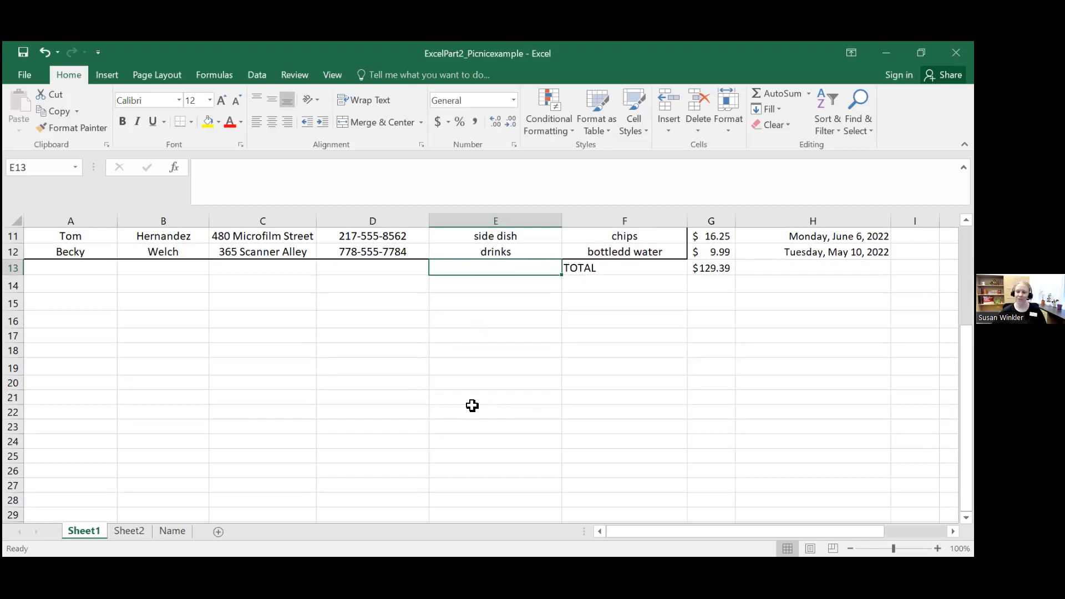
left_click(81, 326)
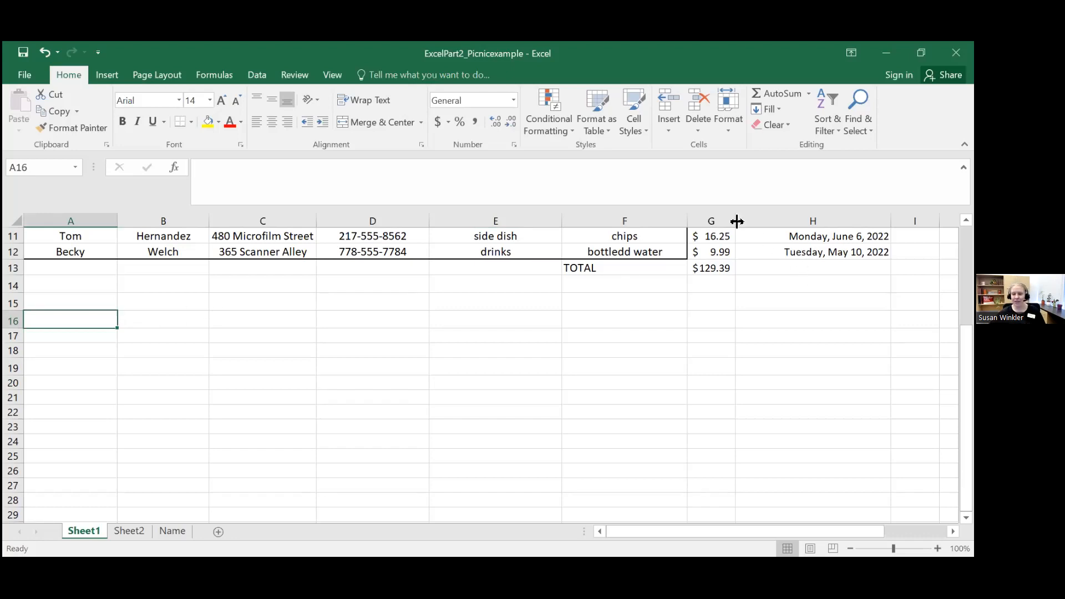
Step: Narrow the Cost column too far for its amounts, and restore its width by fitting it to its contents
scroll(737, 221, "up", 4)
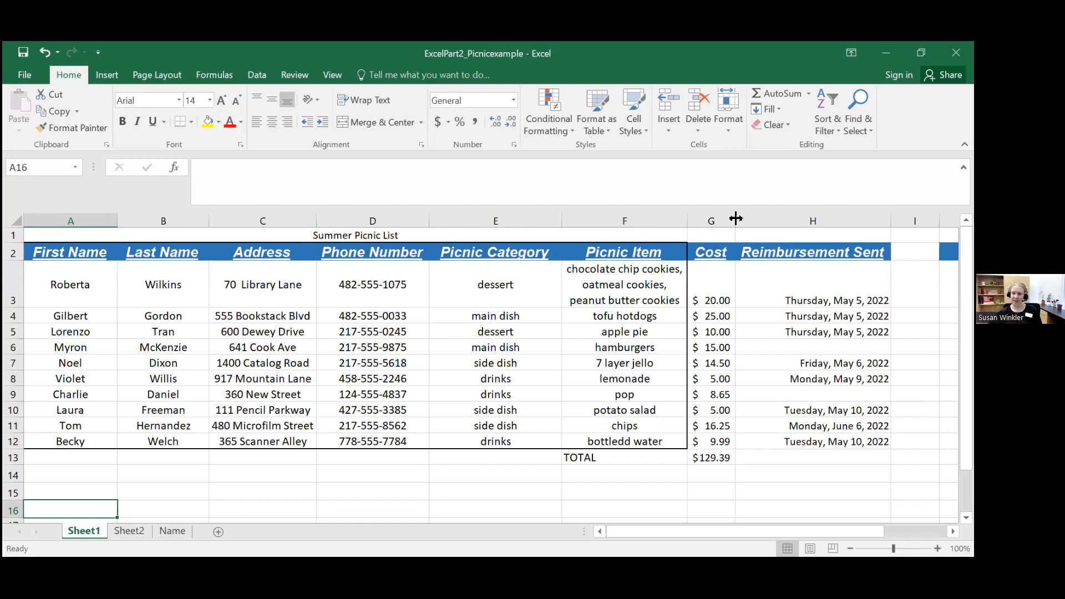
left_click_drag(736, 218, 712, 218)
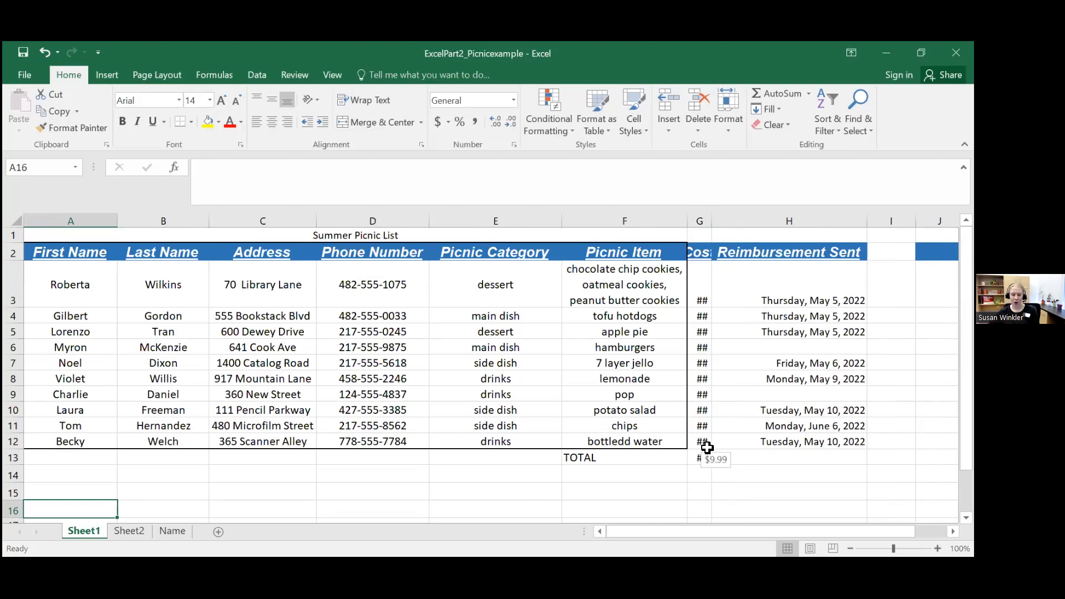
double_click(711, 219)
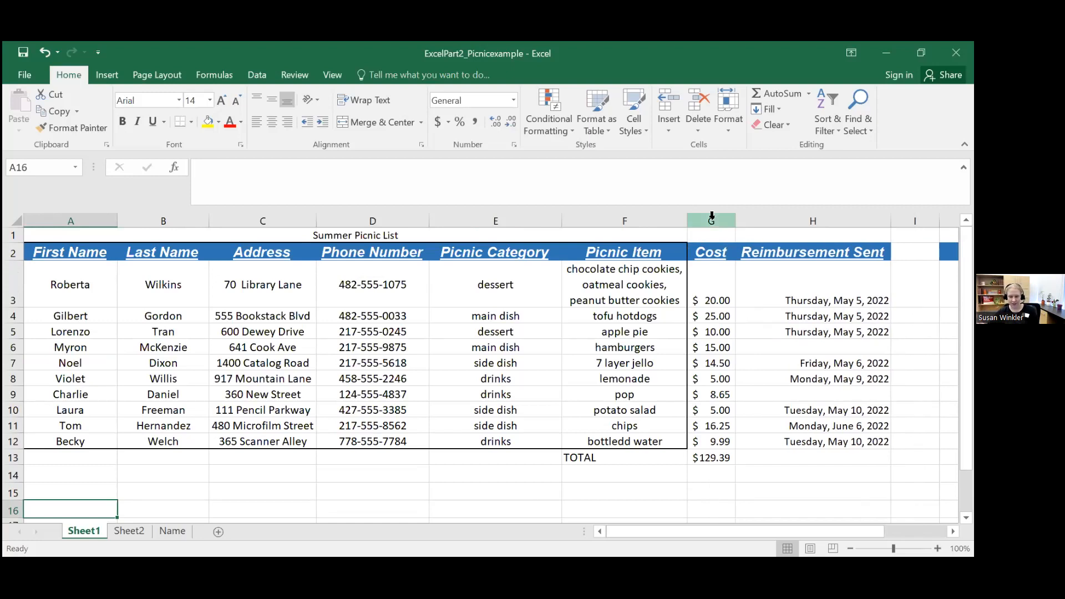
Step: Enter the formula =SUM(G2+G3+G4) in cell A16 below the picnic list
scroll(707, 356, "down", 2)
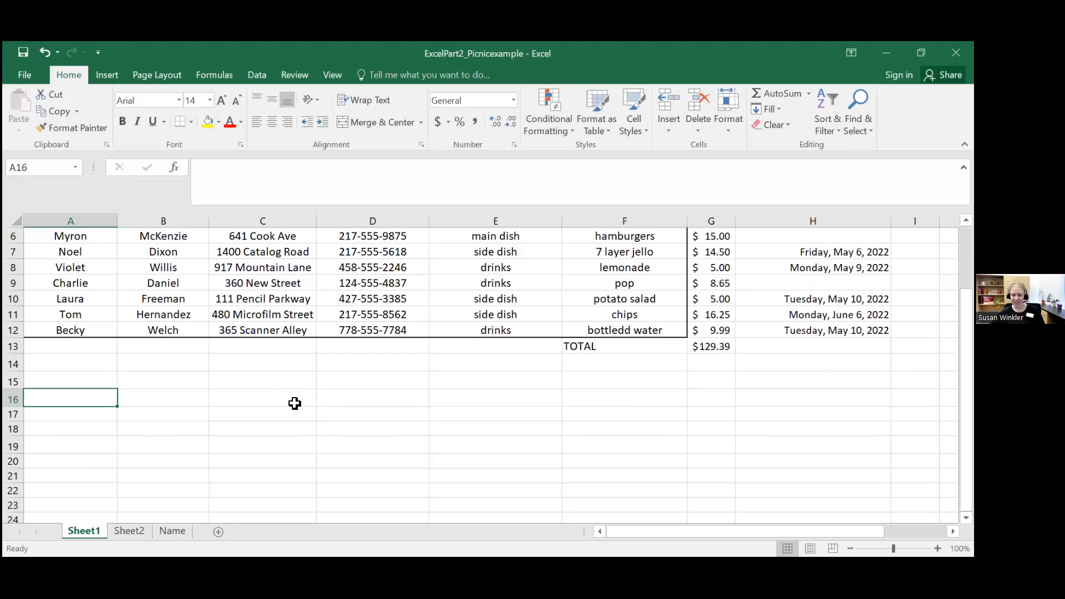
left_click(225, 174)
type("=SUM(")
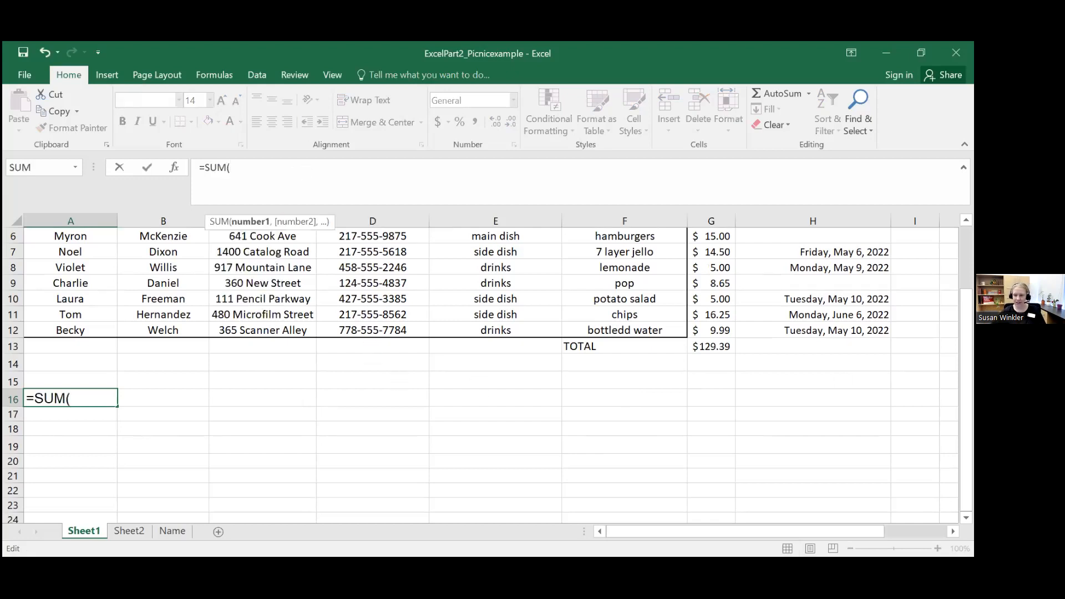
scroll(491, 369, "up", 2)
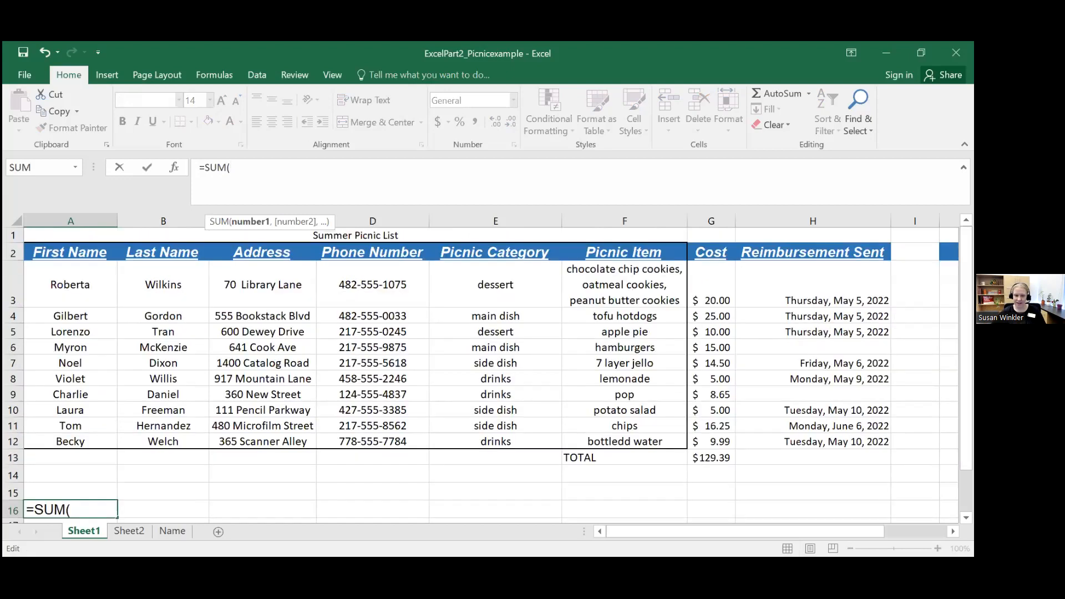
type("G2+")
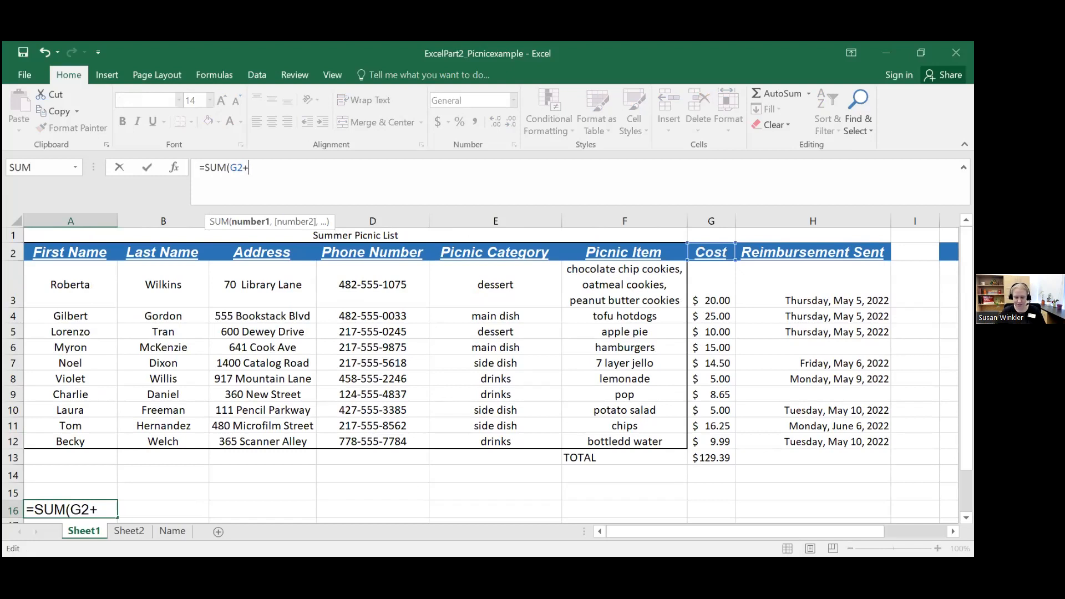
type("G3+")
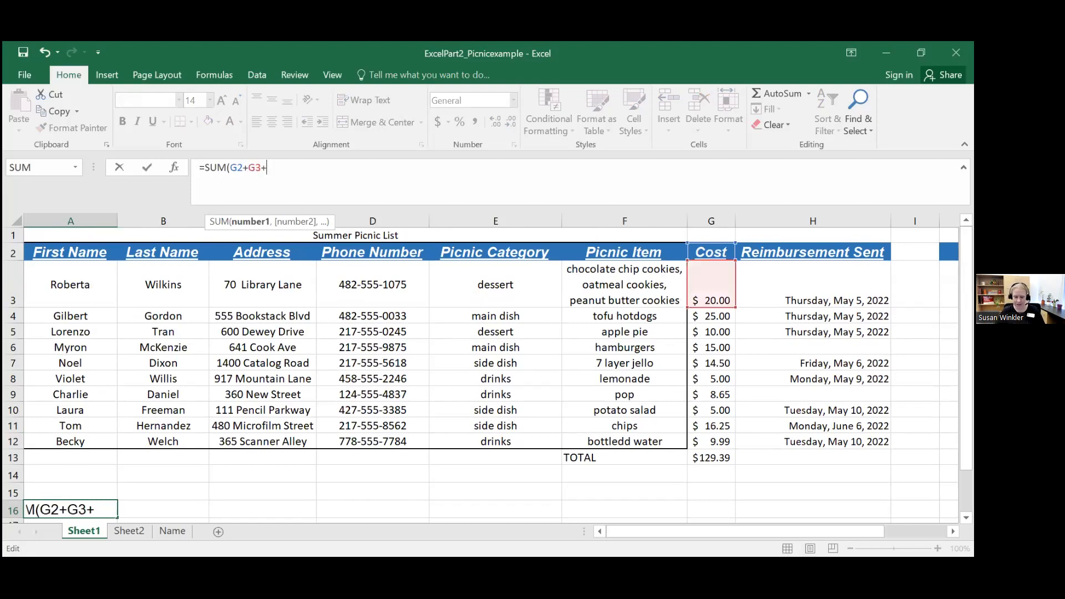
type("G4)")
key("Return")
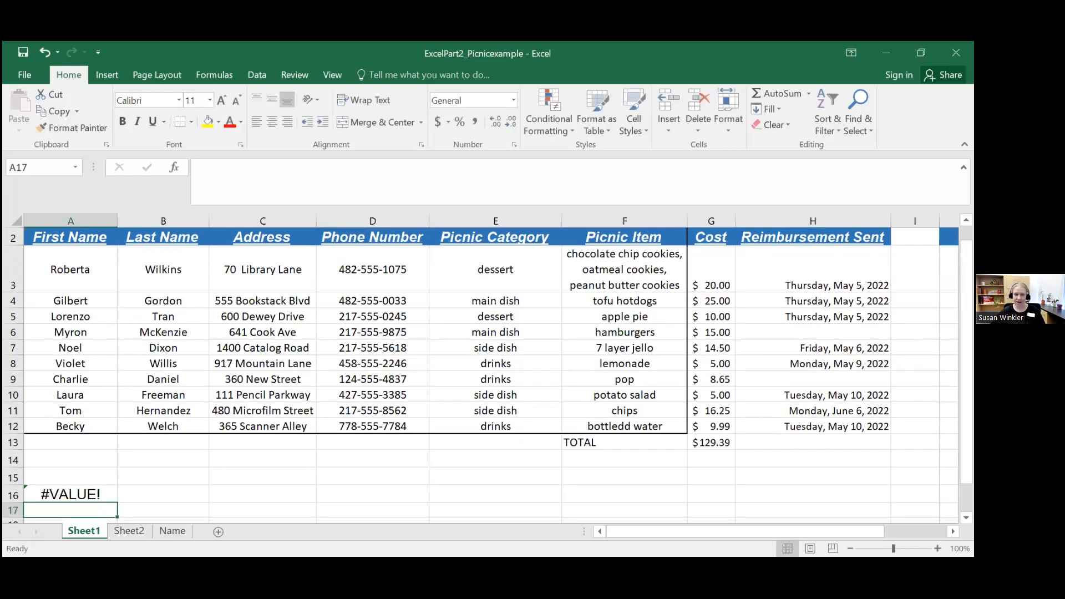
Step: Examine the formula in cell A16 and its error indicator, including at a larger zoom
left_click(67, 490)
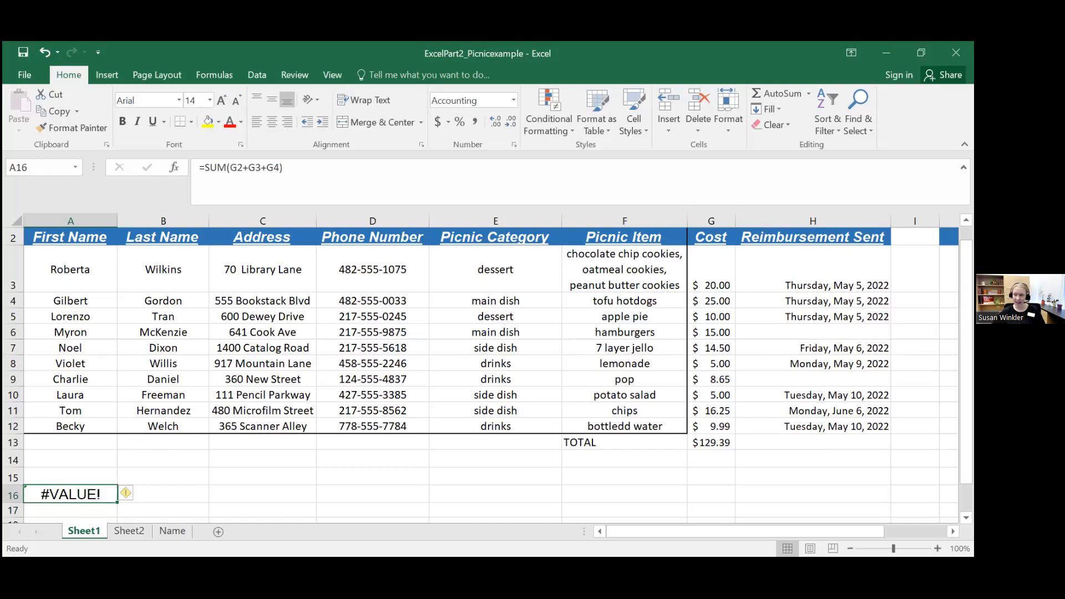
scroll(238, 433, "down", 1)
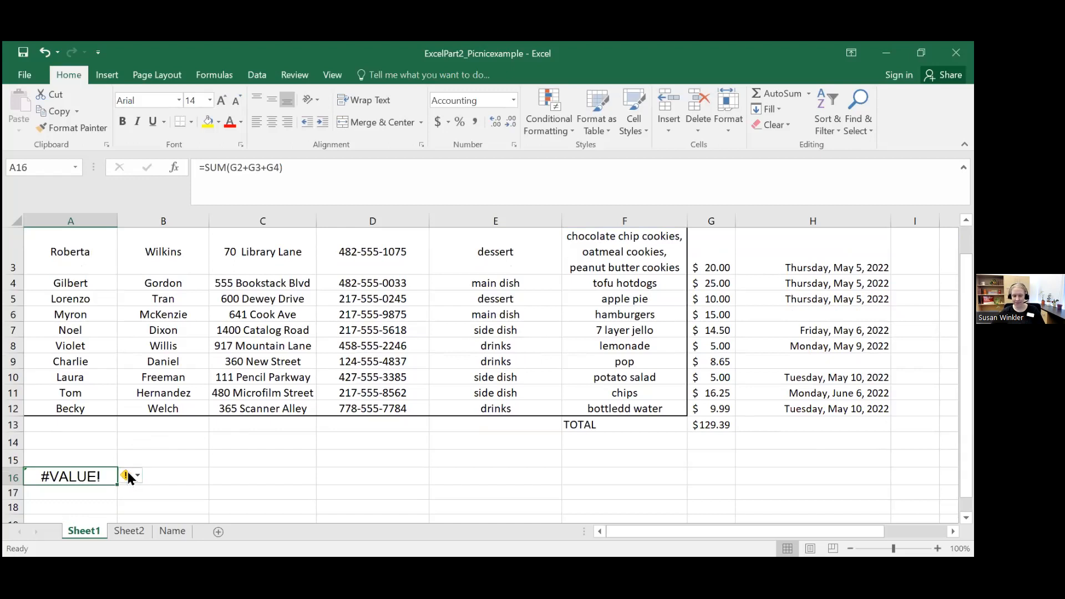
mouse_move(128, 477)
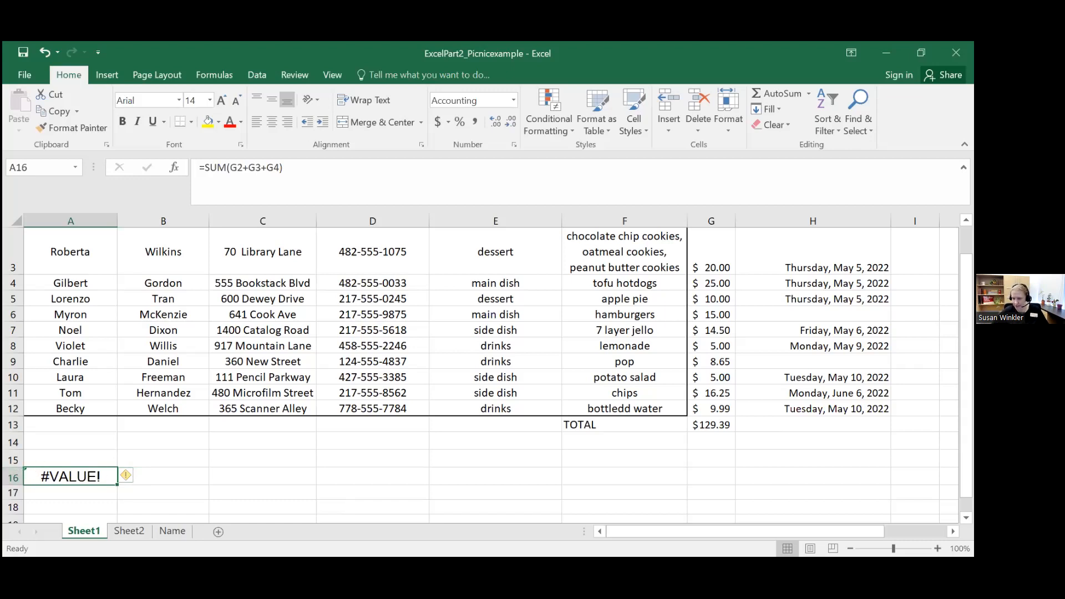
scroll(481, 368, "up", 6)
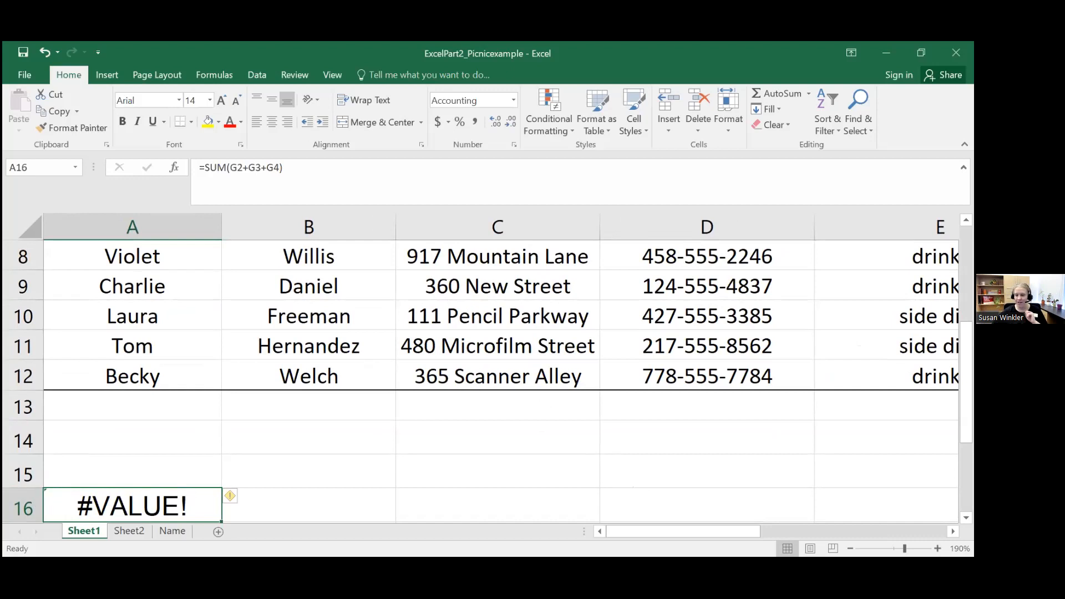
scroll(295, 417, "down", 2)
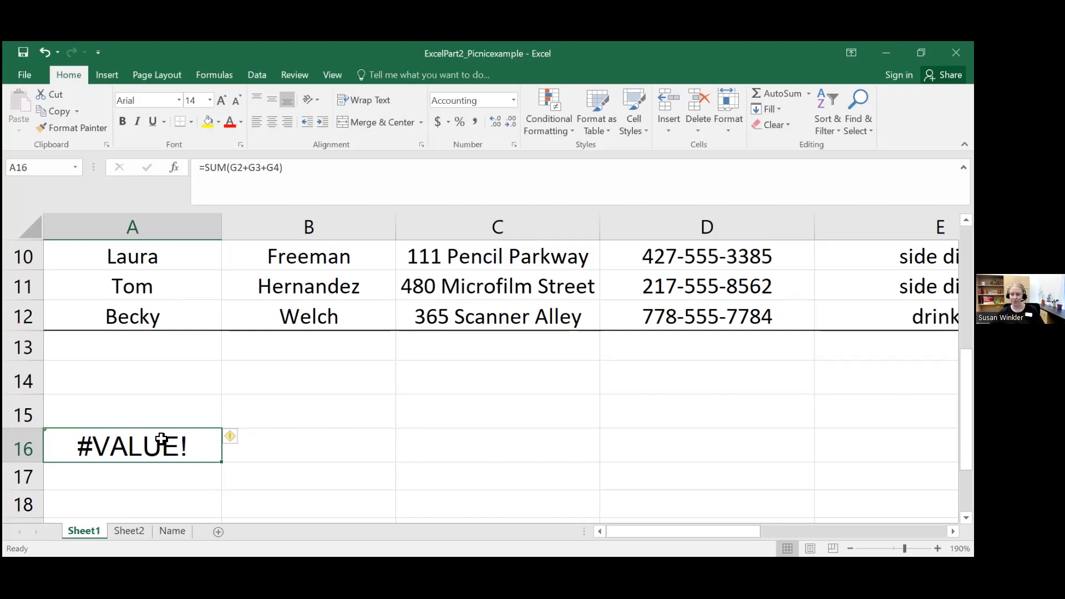
scroll(159, 384, "down", 3)
scroll(159, 384, "up", 2)
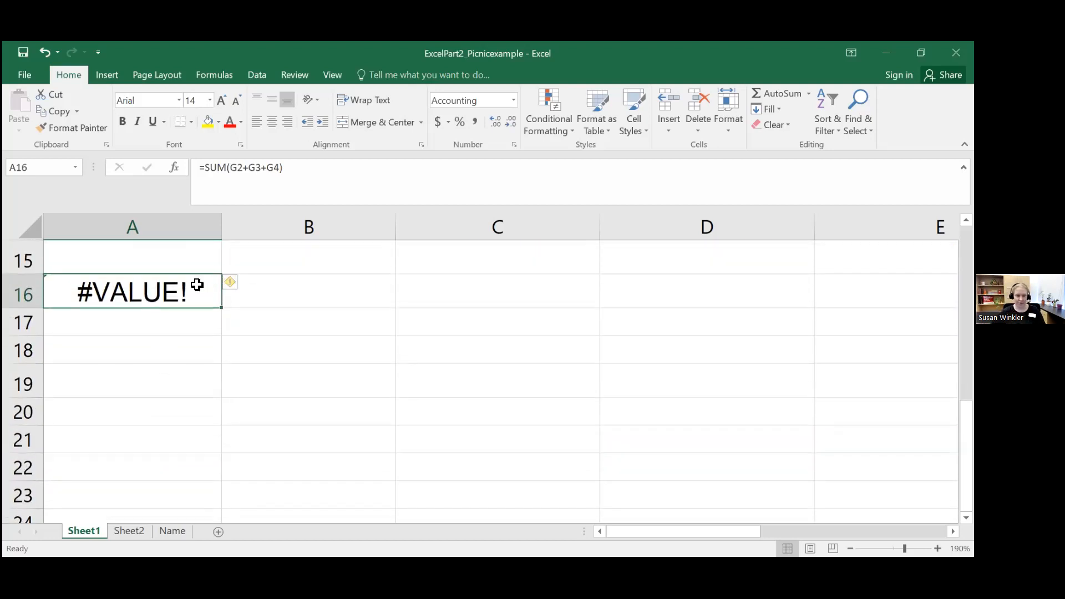
Step: Clear the SUM formula from cell A16
left_click(262, 293)
left_click(154, 296)
key("Delete")
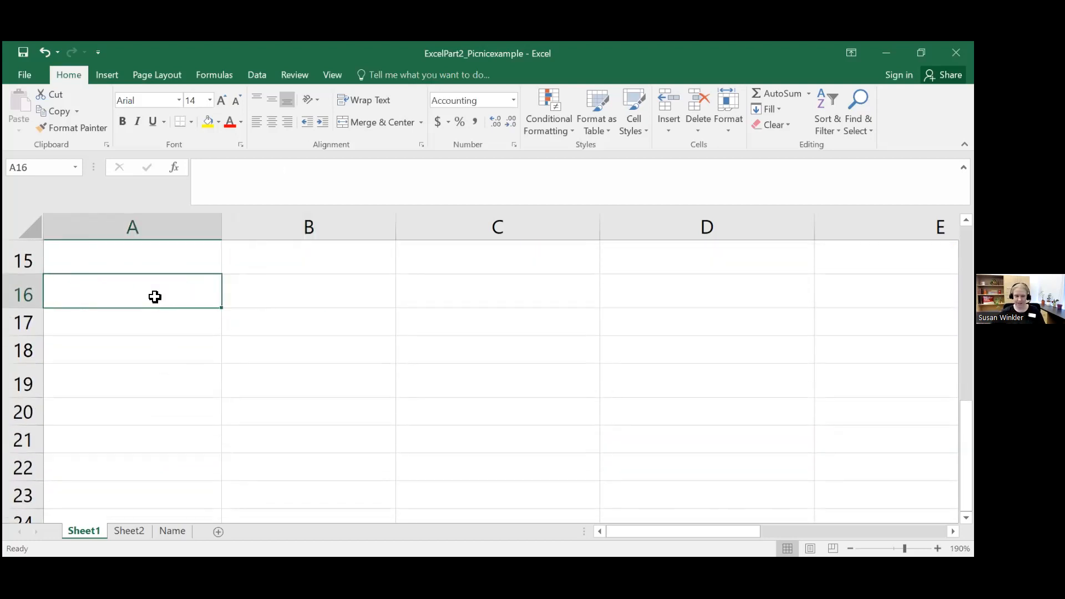
scroll(151, 311, "up", 2)
scroll(152, 336, "down", 2)
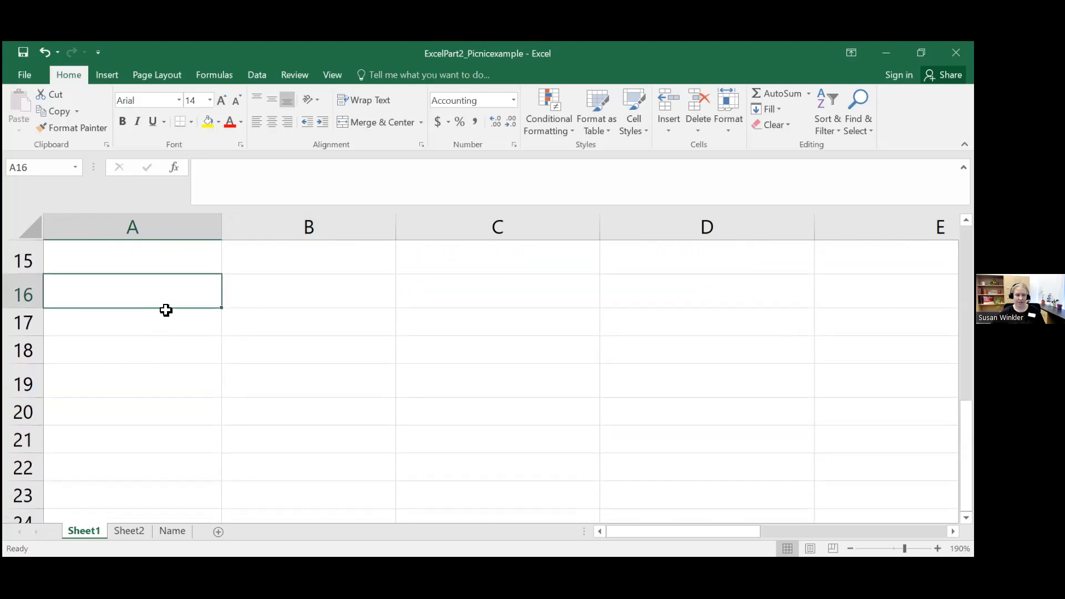
left_click(166, 265)
type("1")
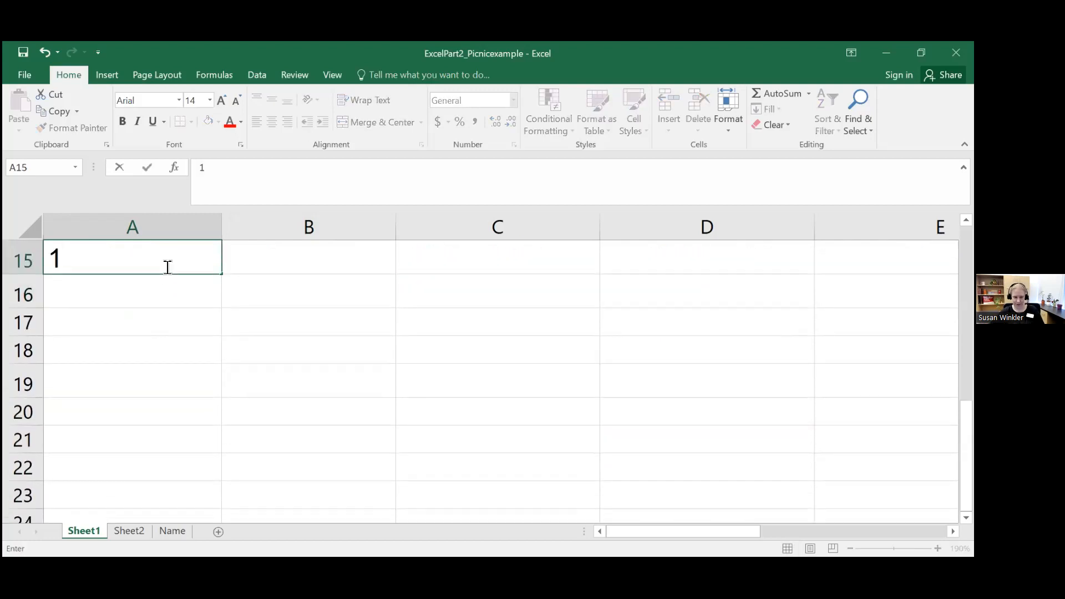
key("Return")
type("2")
key("Return")
key("Up")
type("3")
key("Return")
key("BackSpace")
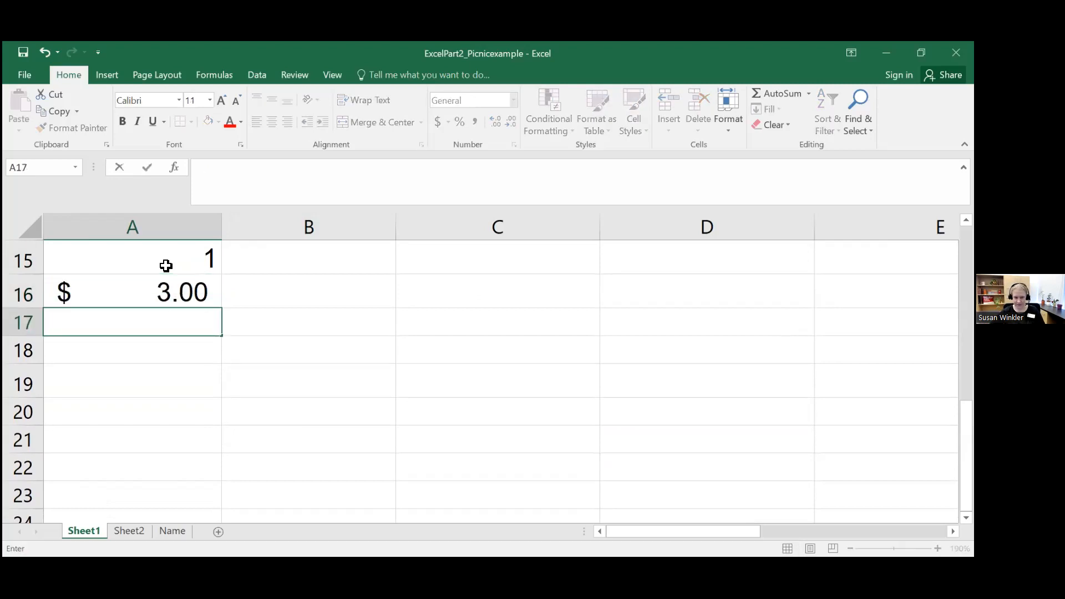
left_click_drag(162, 259, 165, 311)
key("Delete")
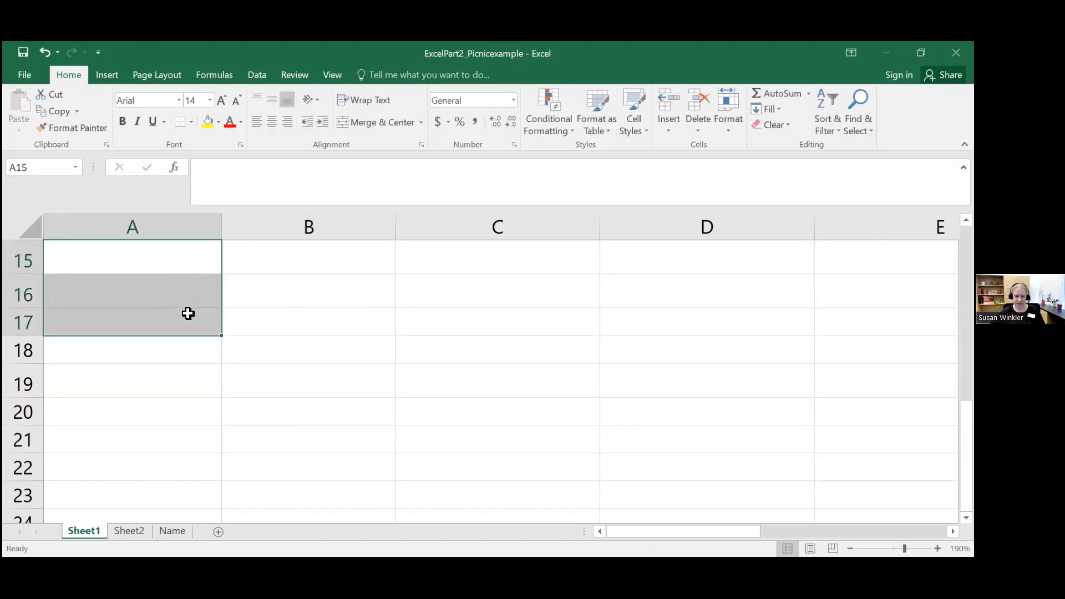
Step: On the Name sheet, enter the numbers 1 to 5 down cells A2 to A6
left_click(161, 531)
left_click(80, 287)
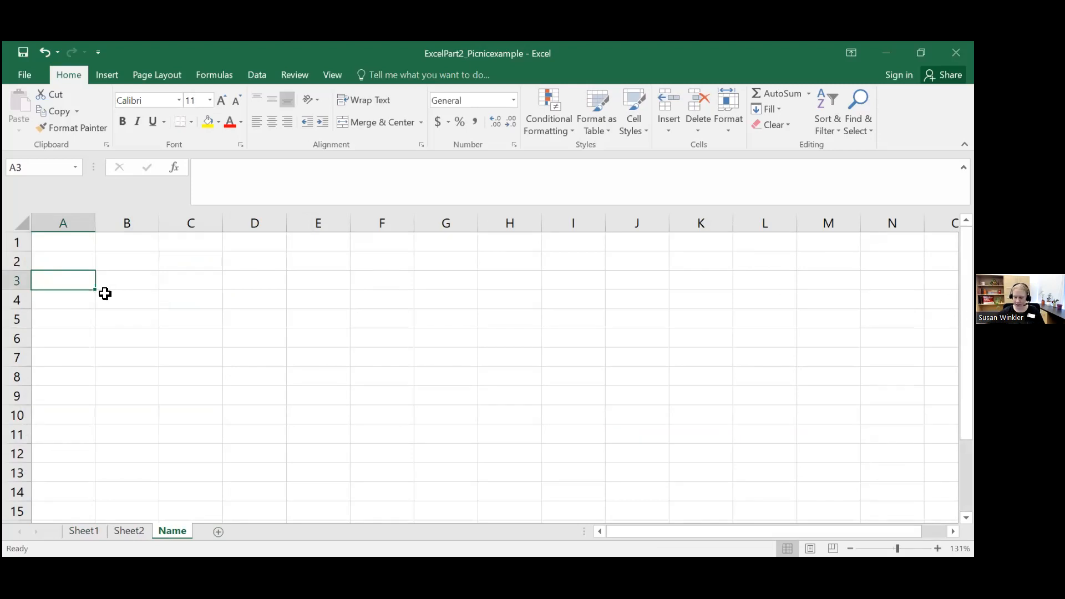
key("Up")
key("Up")
key("Down")
type("1")
key("Return")
type("2")
key("Return")
type("3")
key("Return")
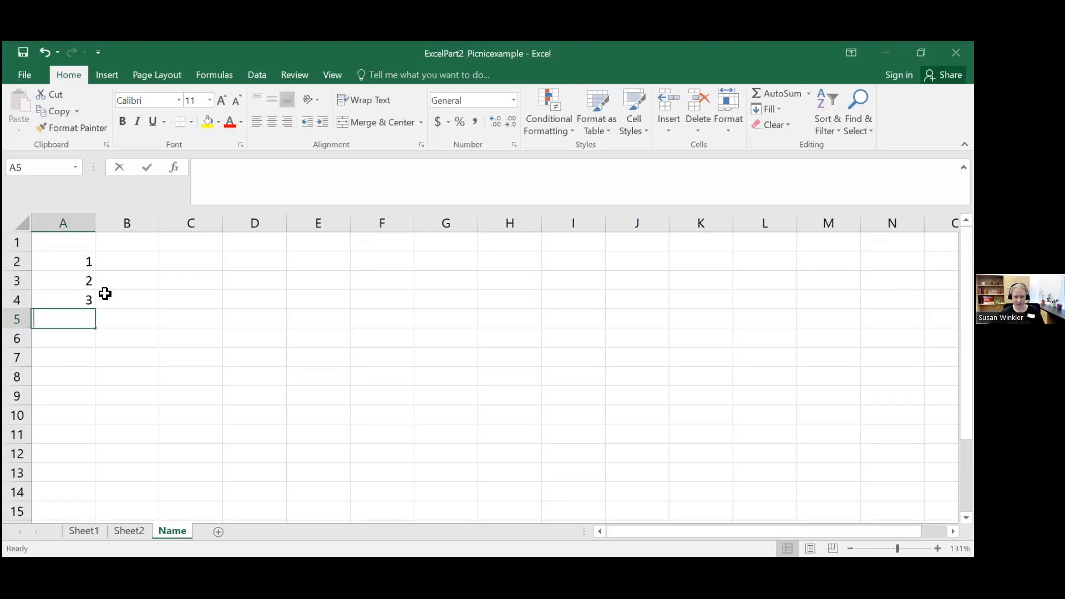
type("4")
key("Return")
type("5")
Step: Fill cells B2 to B6 with the numbers 1 to 5, one per row
left_click(129, 275)
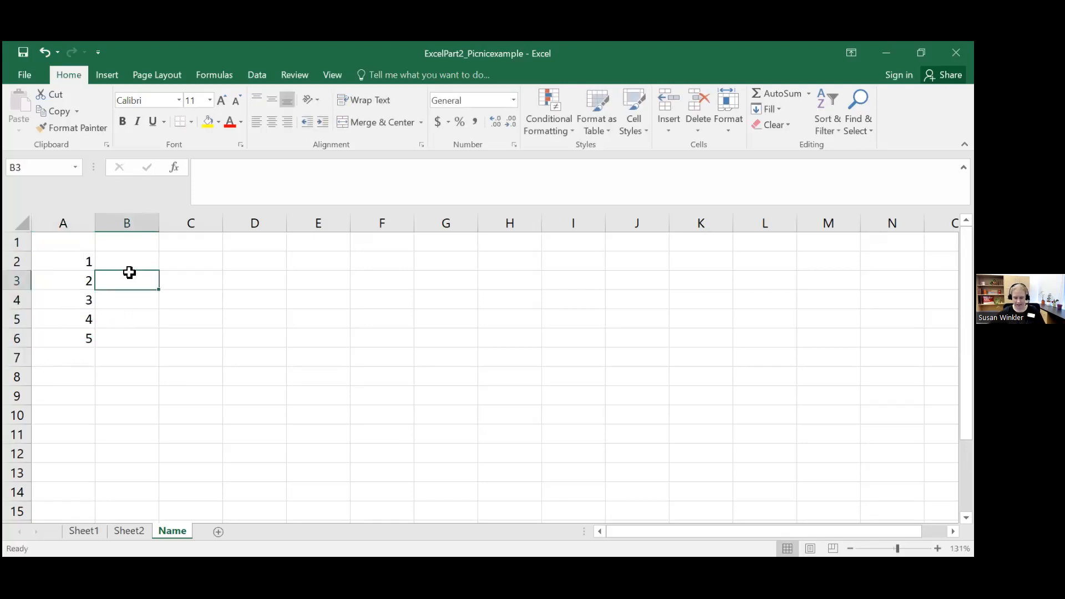
key("Up")
type("1")
key("Return")
type("2")
key("Return")
type("3")
key("Return")
type("4 5")
Step: Fill cells C2 to C6 with the numbers 1 to 5, one per row
key("Return")
left_click(199, 252)
type("1")
key("Return")
type("2")
key("Return")
type("3")
key("Return")
type("4")
key("Return")
type("5")
key("Return")
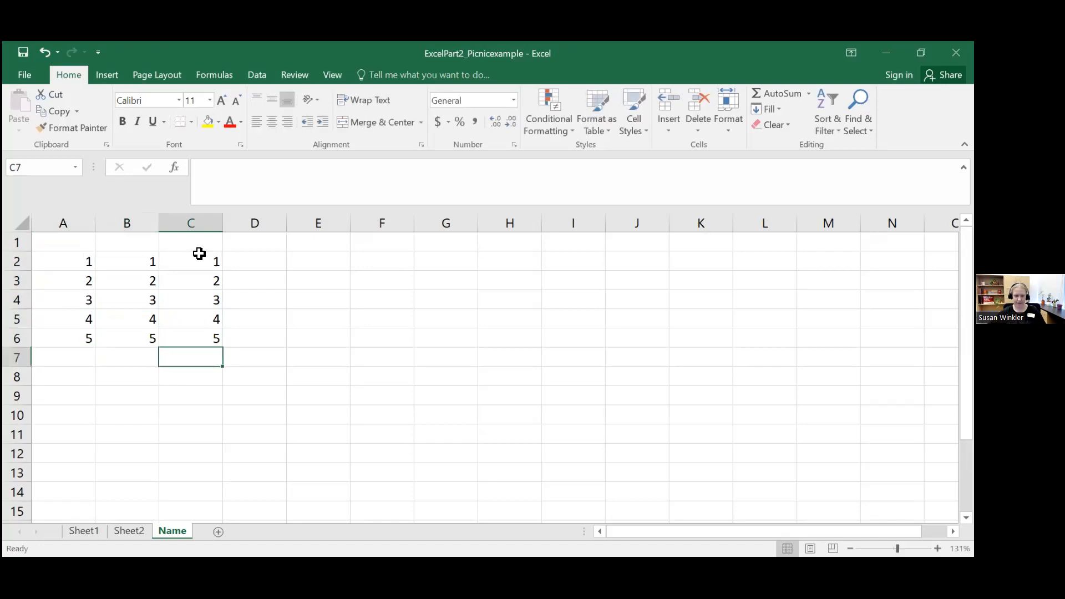
Step: Use AutoSum to total A2:A6 in cell A7 and B2:B6 in cell B7
left_click(70, 354)
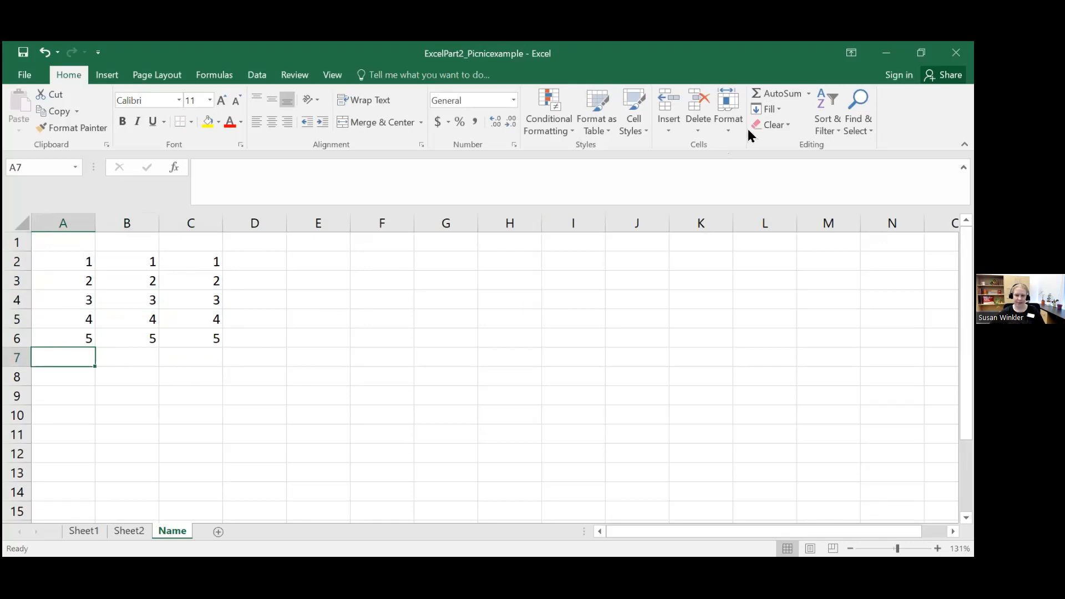
left_click(777, 98)
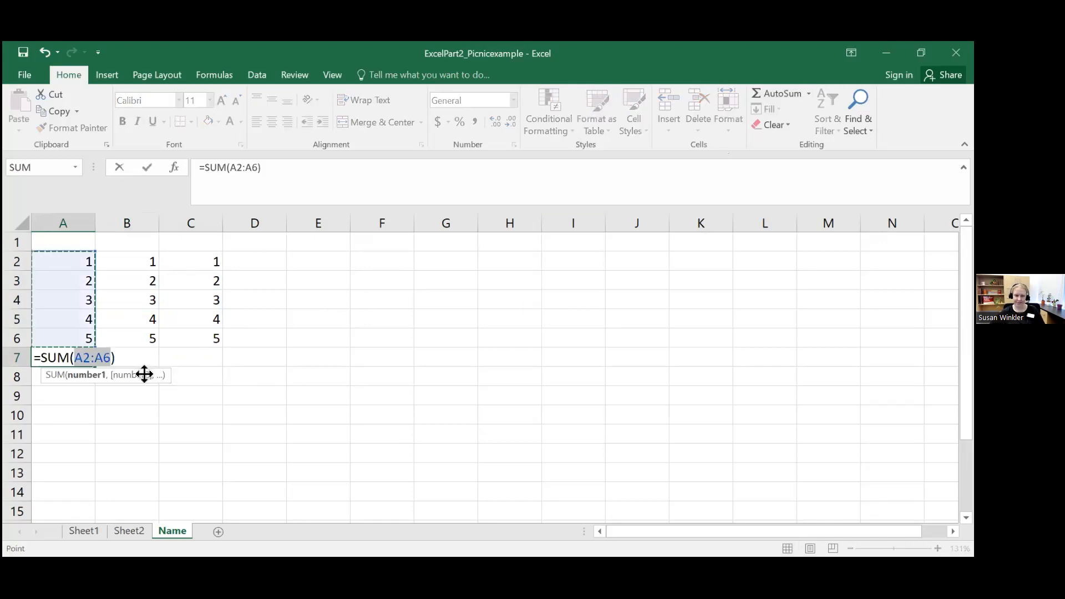
key("Return")
left_click(136, 358)
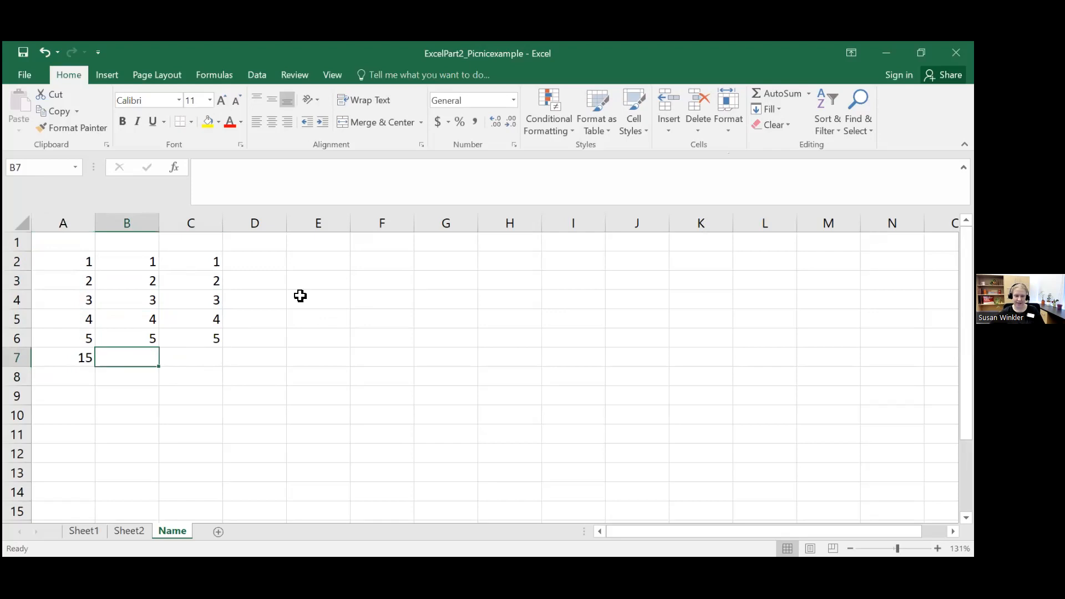
left_click(794, 94)
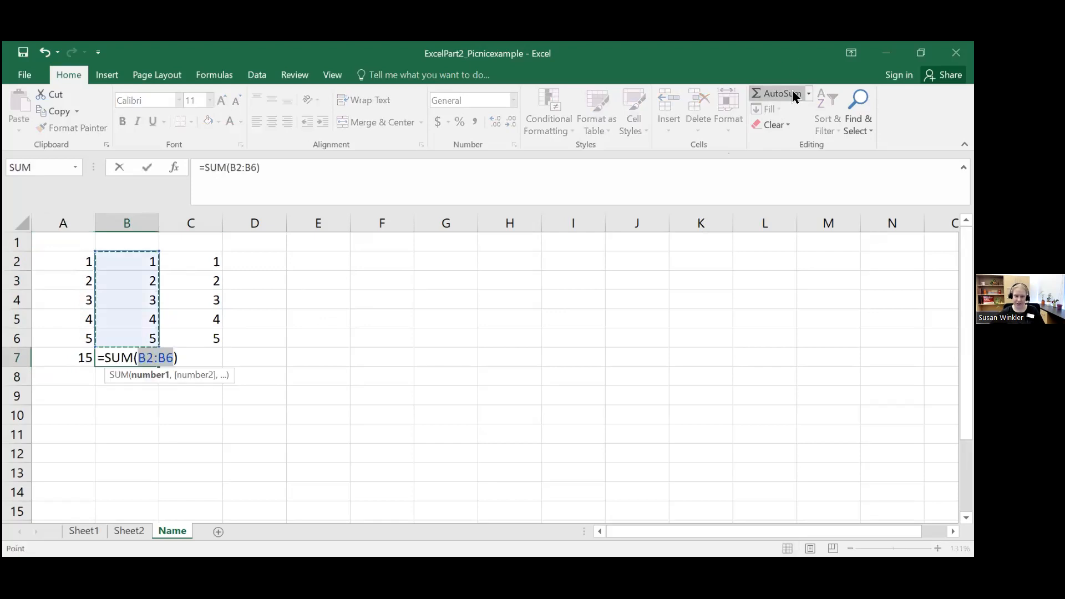
key("Return")
Step: Enter the self-referencing formula =SUM(C1+C2+C3+C4+C5-C7) in cell C7 to demonstrate a circular reference
left_click(192, 355)
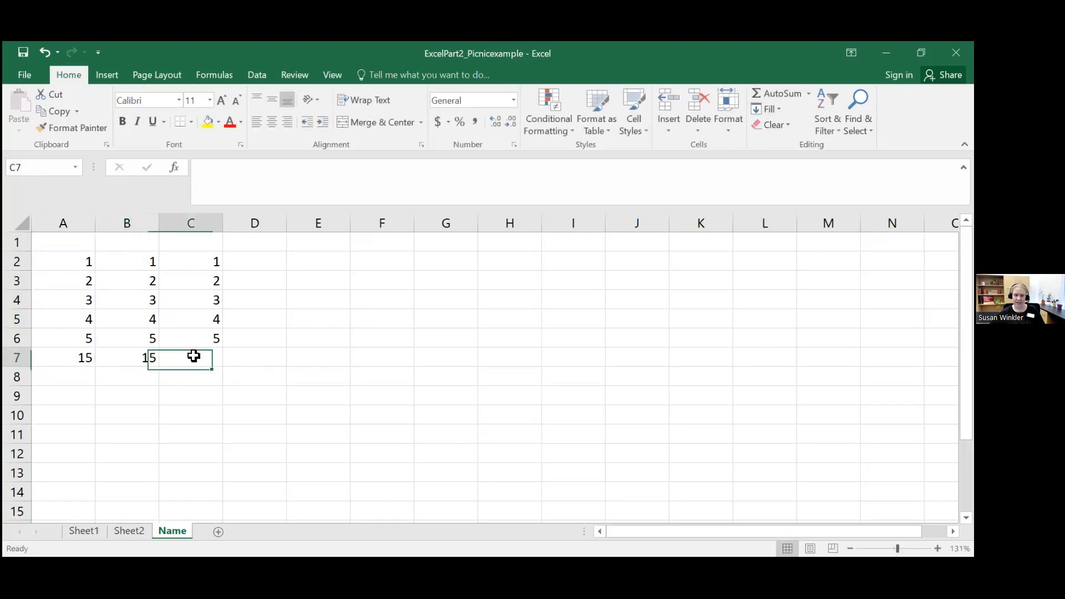
left_click(236, 174)
type("=(")
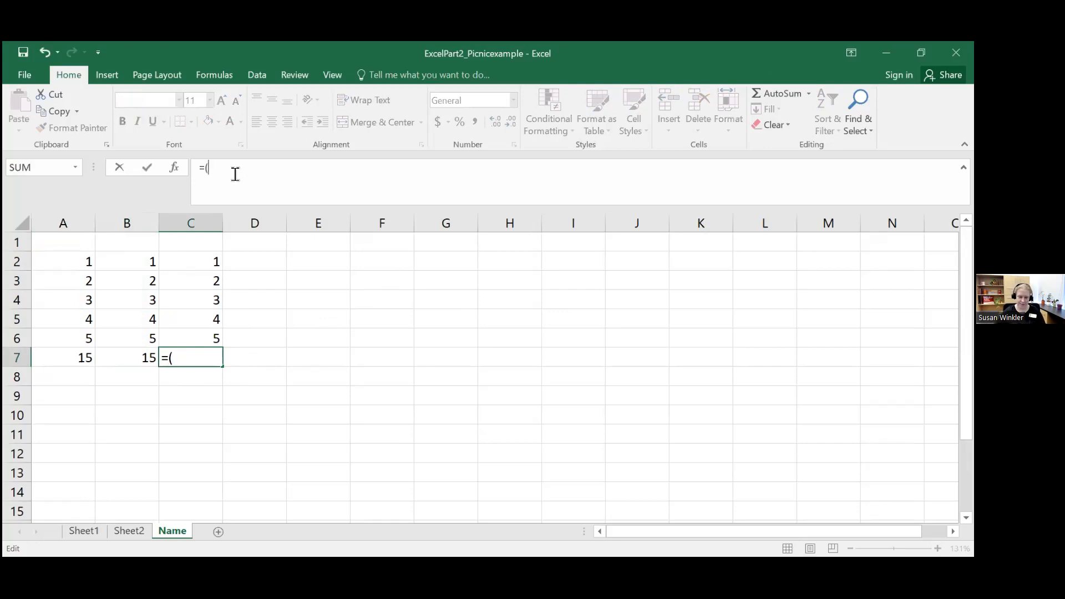
key("BackSpace")
type("SUM(")
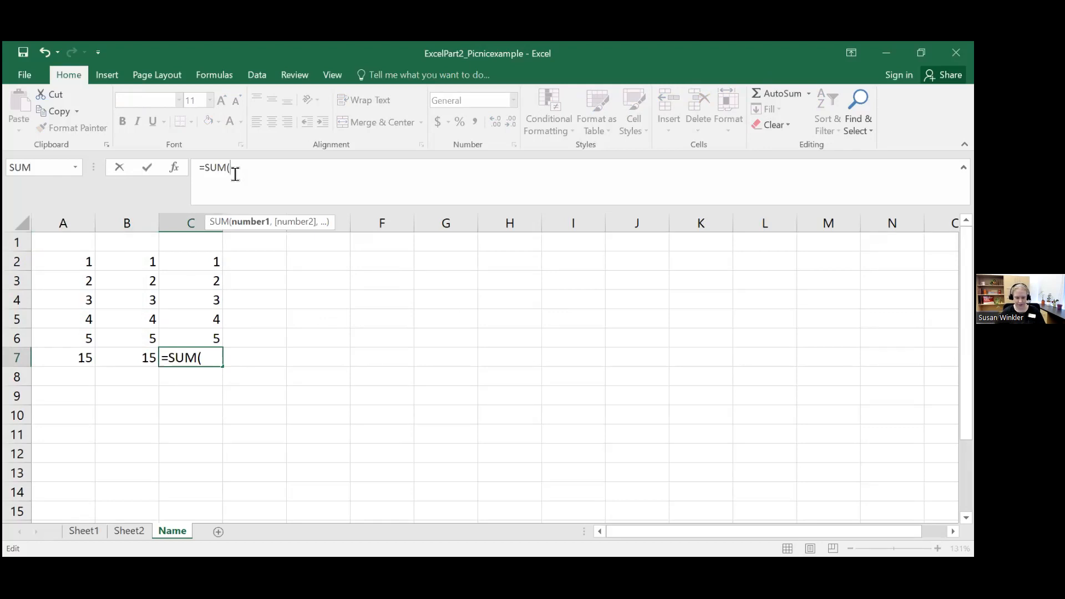
type("C1")
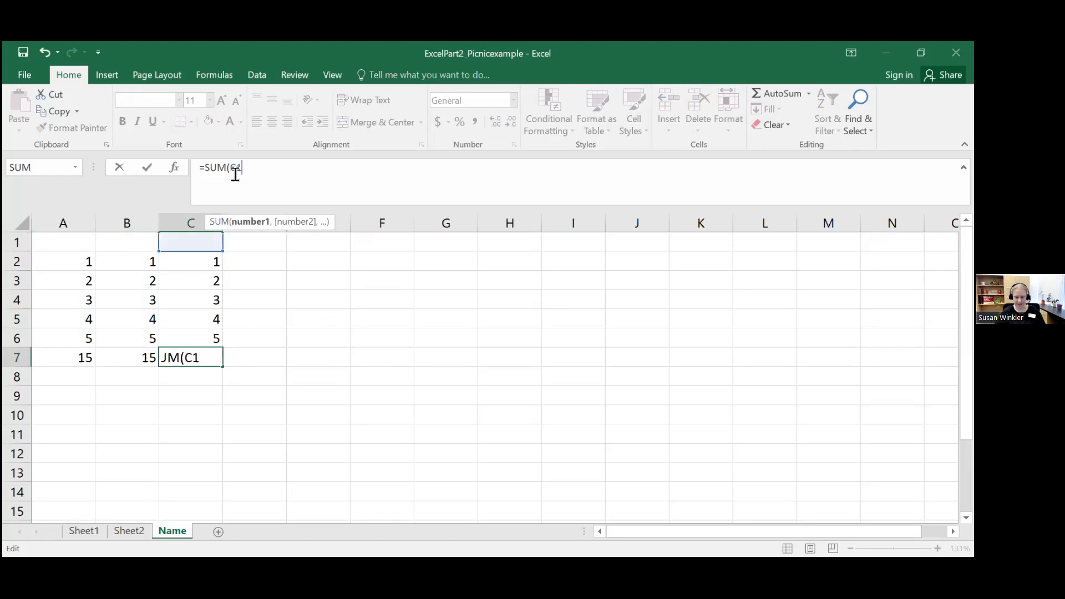
type("+C2")
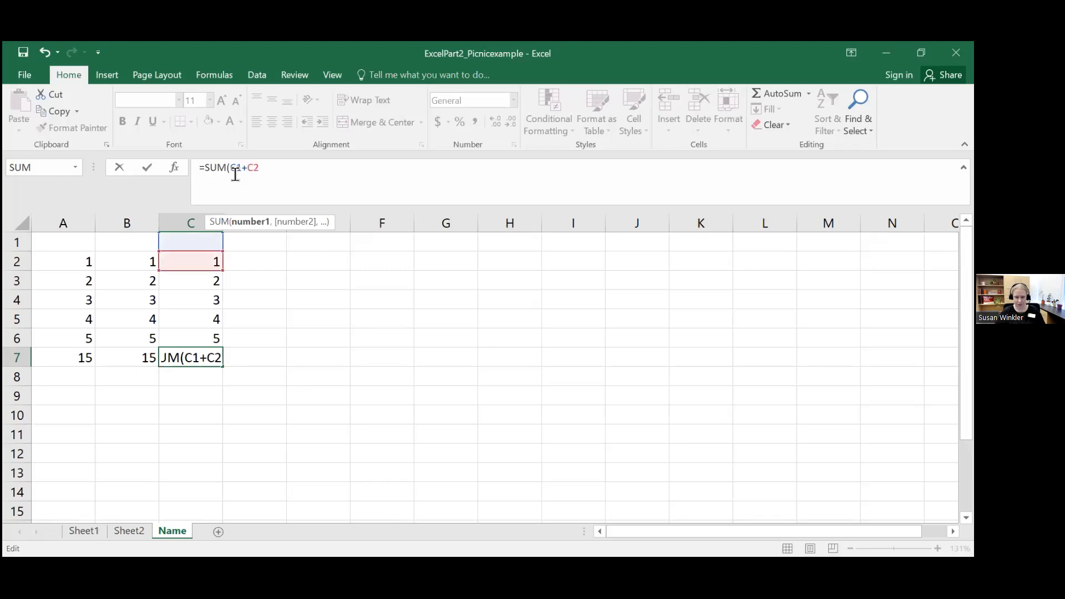
type("+C3+")
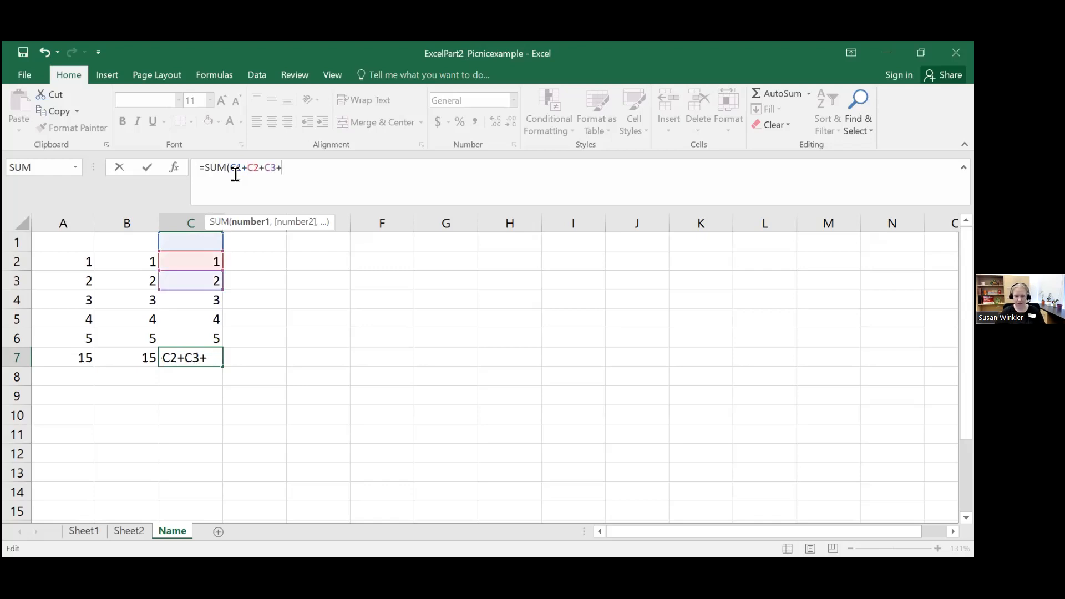
type("C4+")
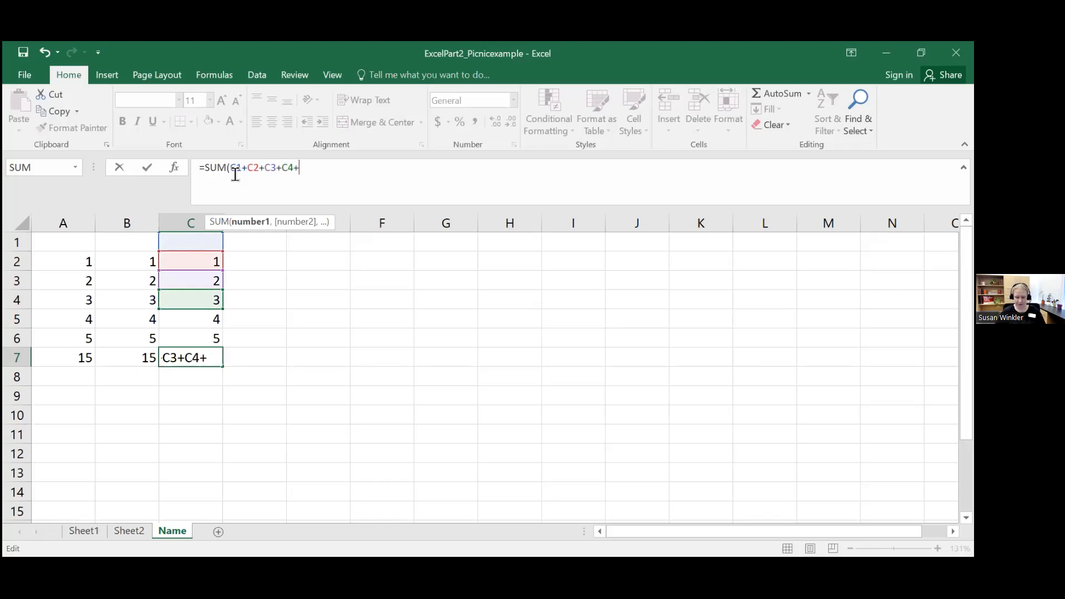
type("C5")
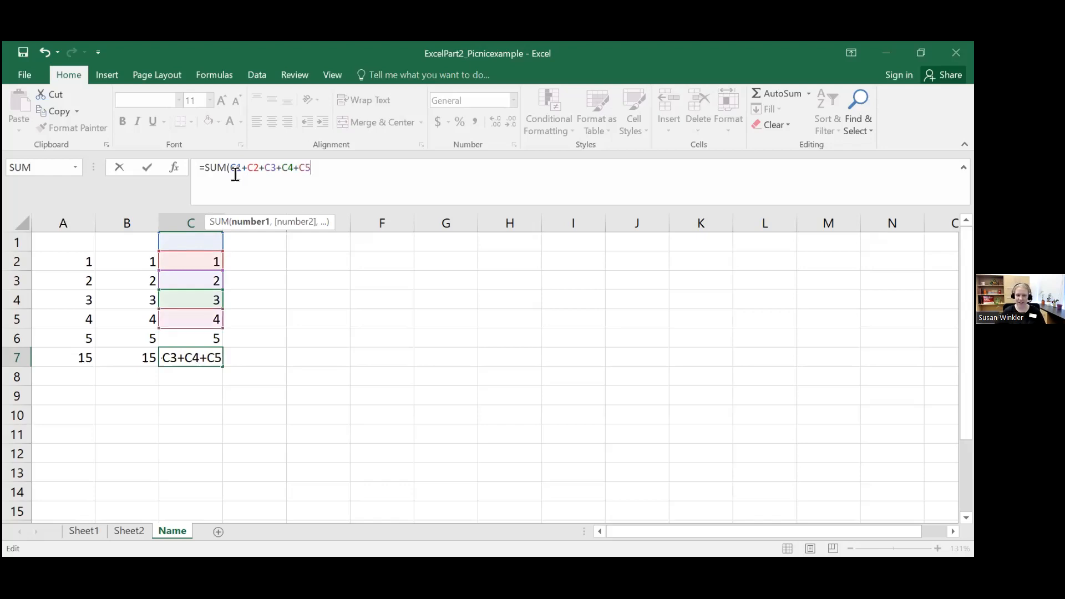
type("-")
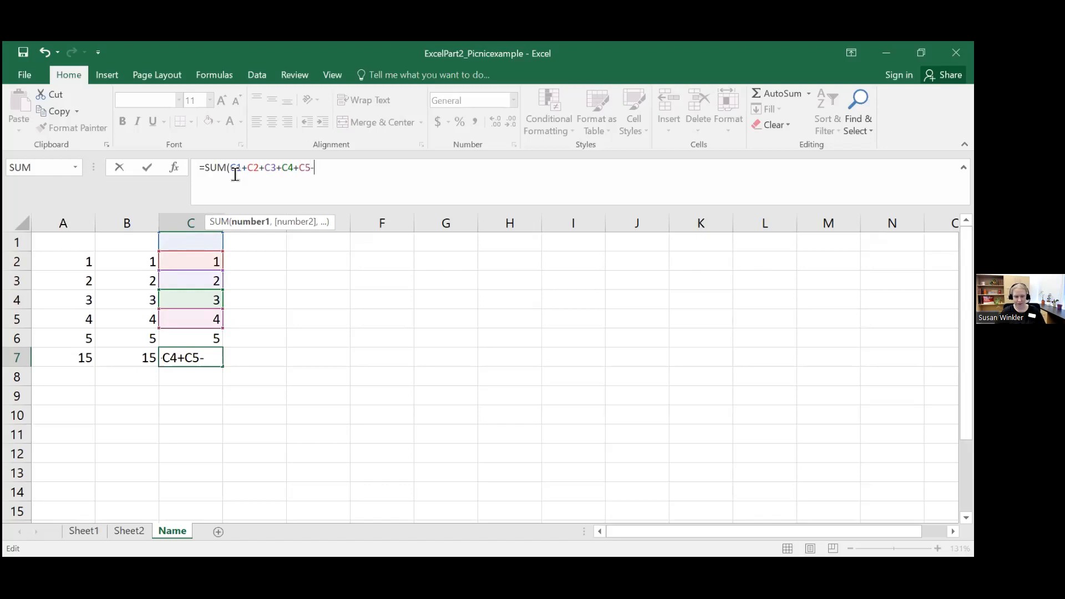
type("C7)")
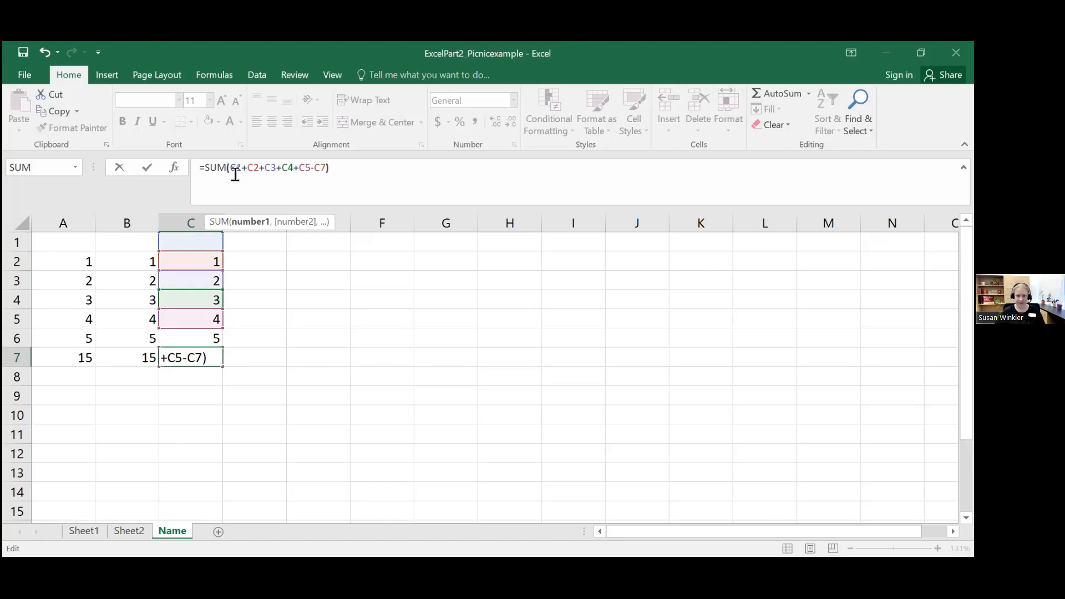
key("Return")
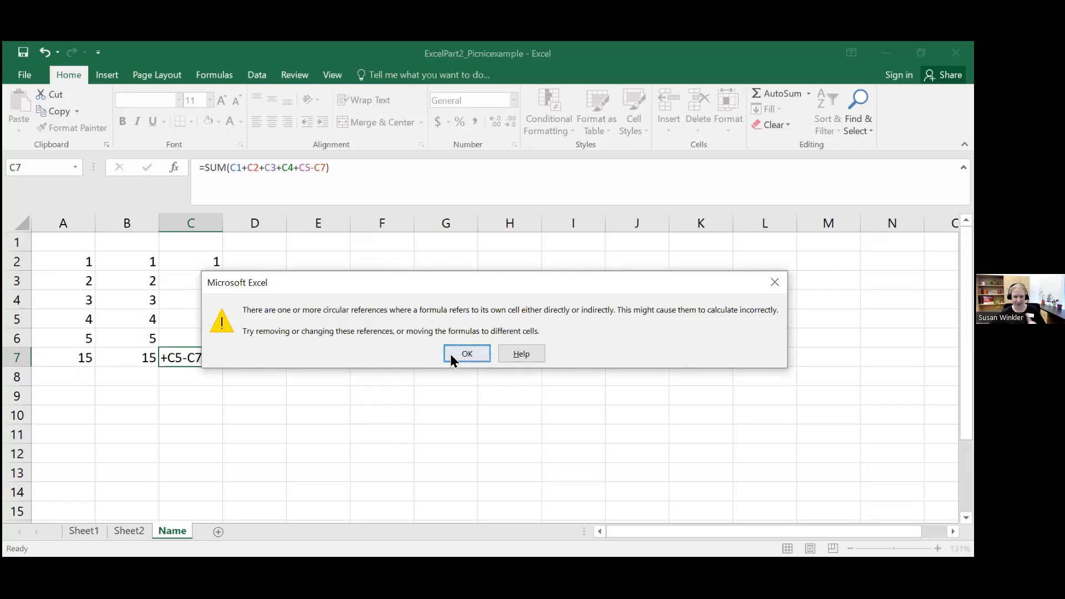
key("Return")
Step: Correct the last reference in the C7 formula so it reads =SUM(C1+C2+C3+C4+C5-C6)
left_click(199, 359)
left_click(326, 169)
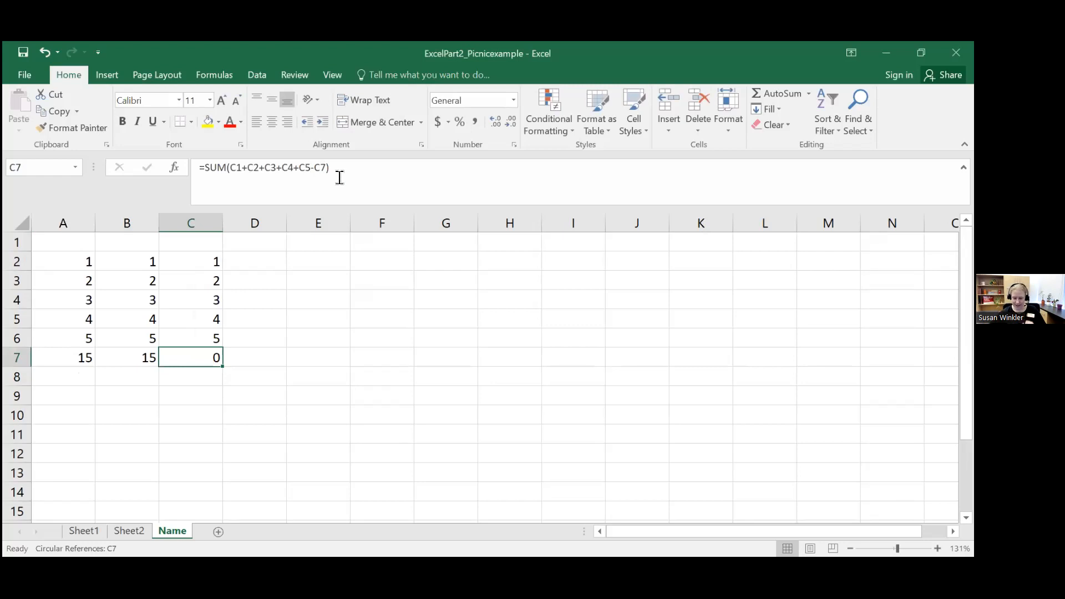
key("BackSpace")
type("6")
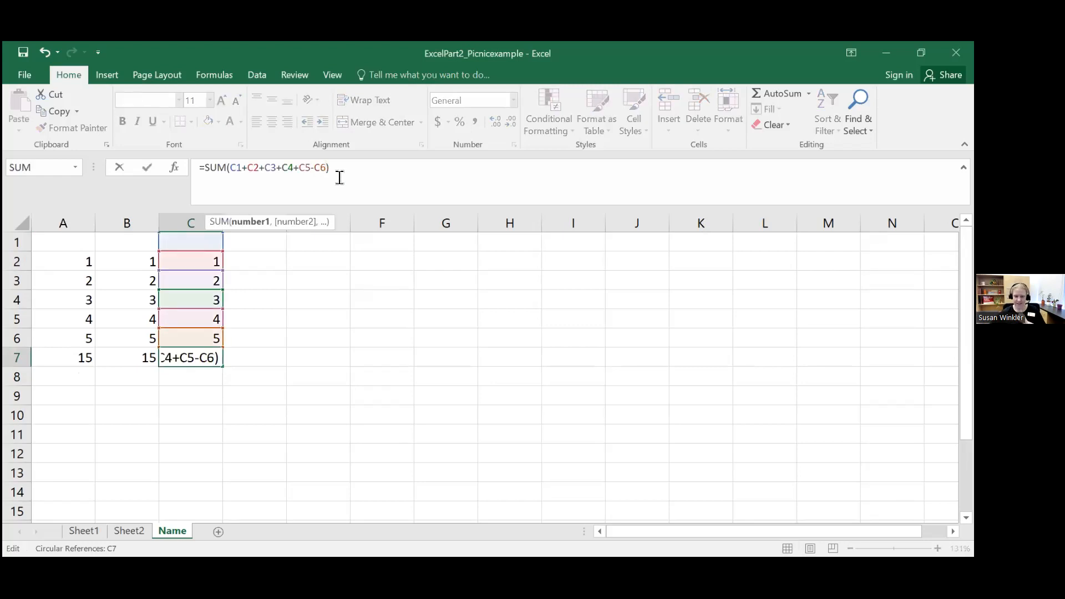
key("Return")
left_click(202, 360)
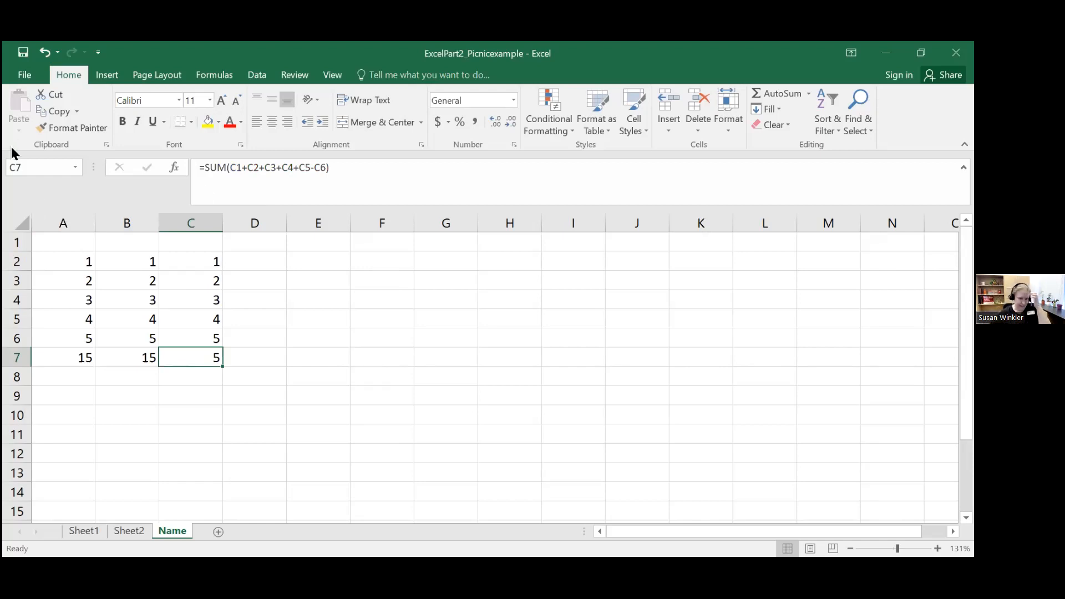
Step: Compare the formulas behind the three column totals in cells A7, B7 and C7
left_click(84, 358)
left_click(139, 357)
left_click(172, 358)
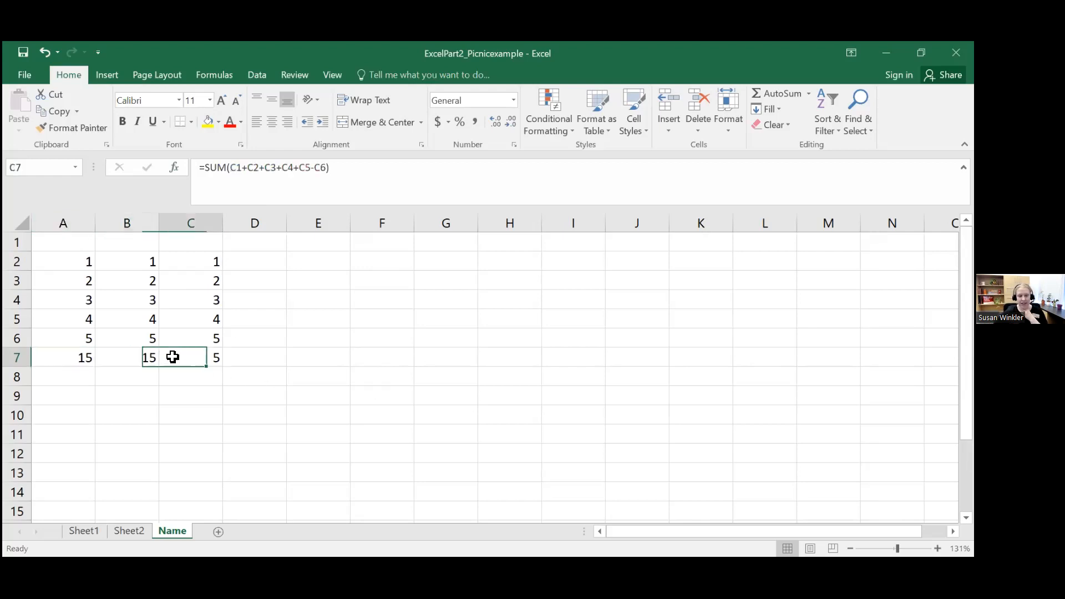
left_click(124, 355)
left_click(68, 354)
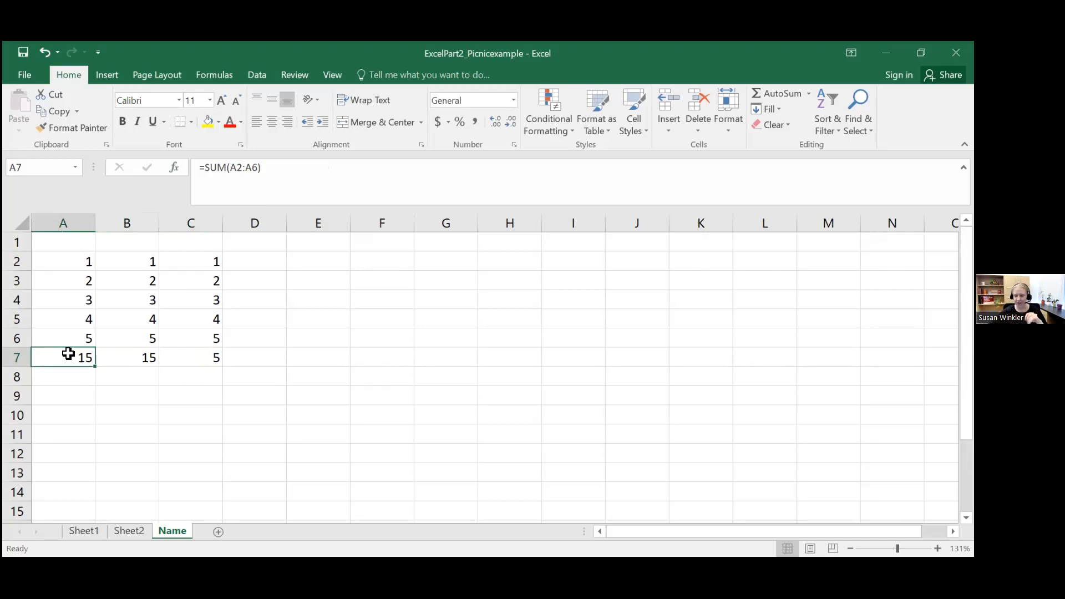
left_click(107, 361)
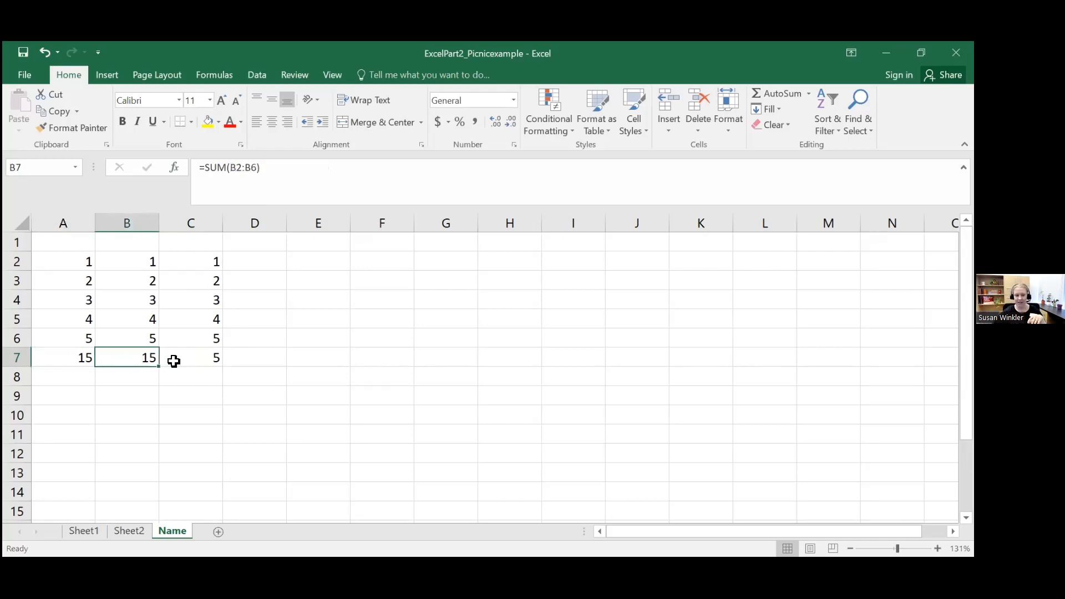
left_click(196, 360)
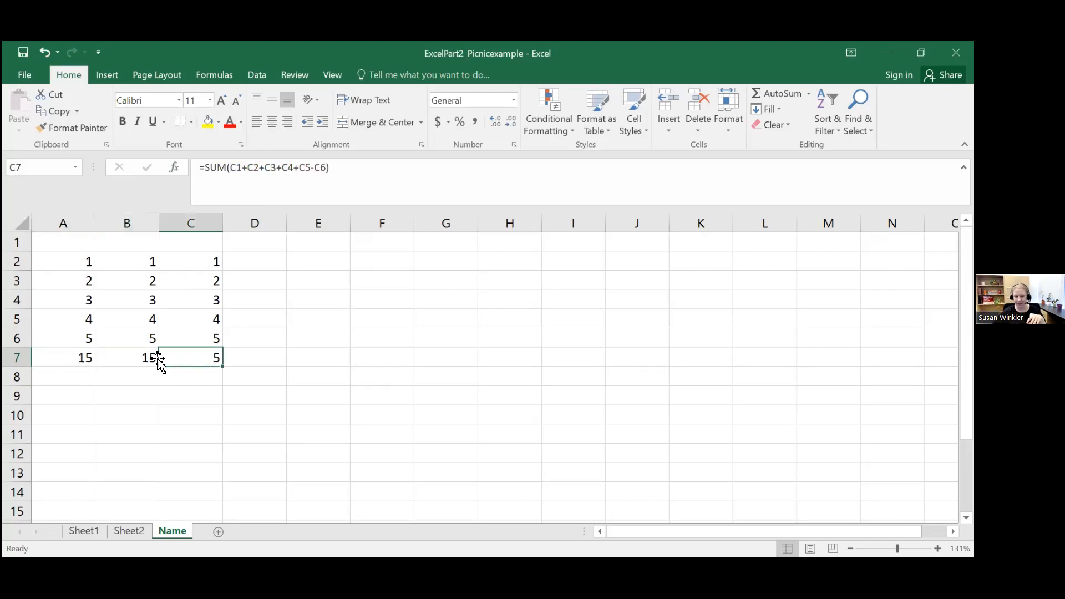
left_click(78, 358)
left_click(108, 357)
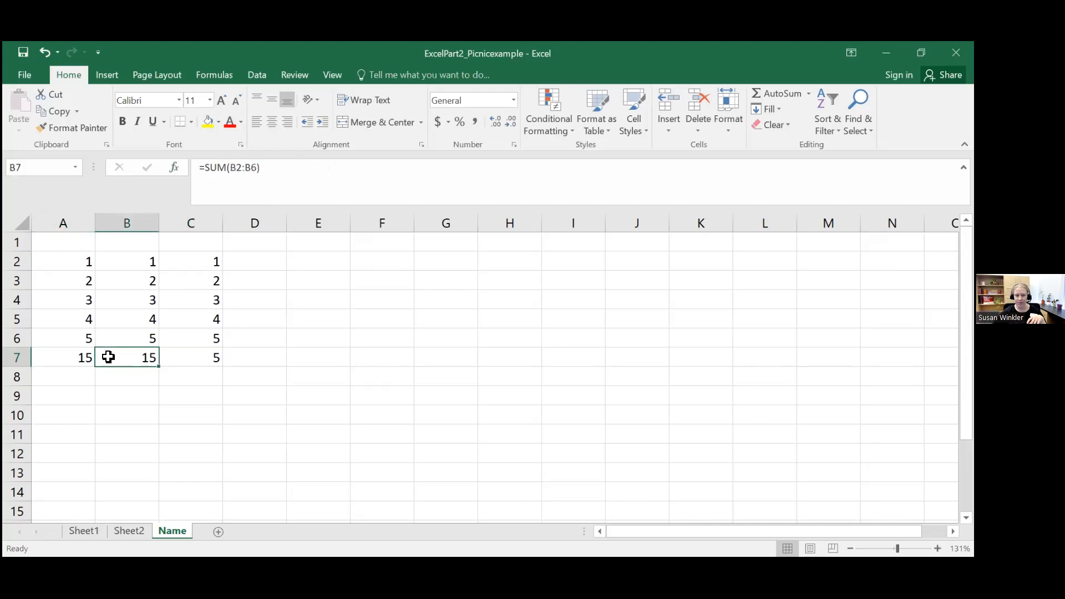
Step: Replace the cell-by-cell arguments in the C7 formula with a range so it reads =SUM(C1:C5)
left_click(176, 356)
left_click_drag(235, 167, 333, 173)
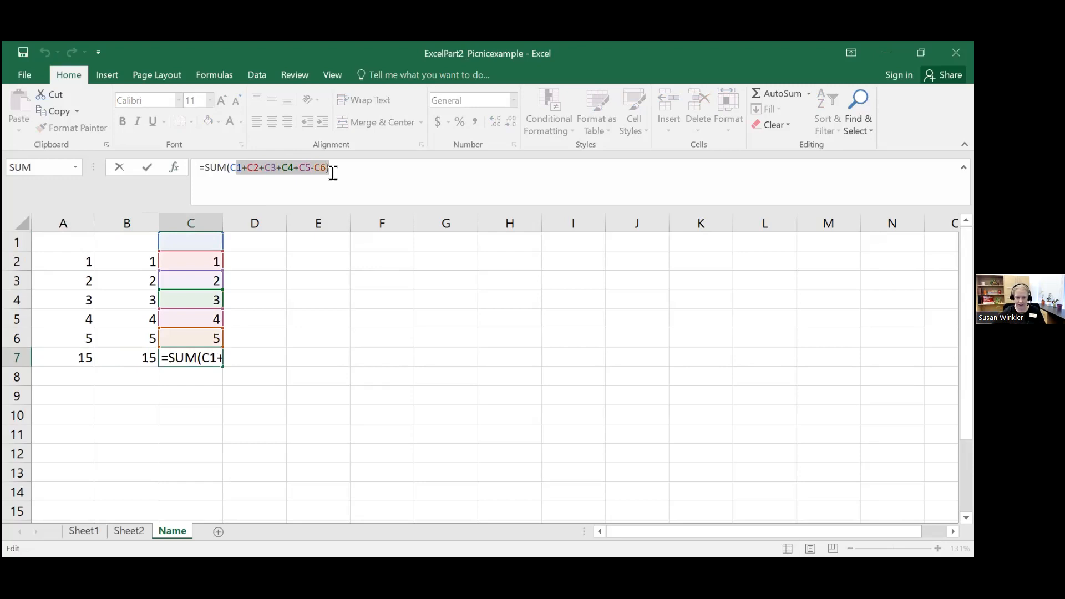
key("BackSpace")
type("C1:")
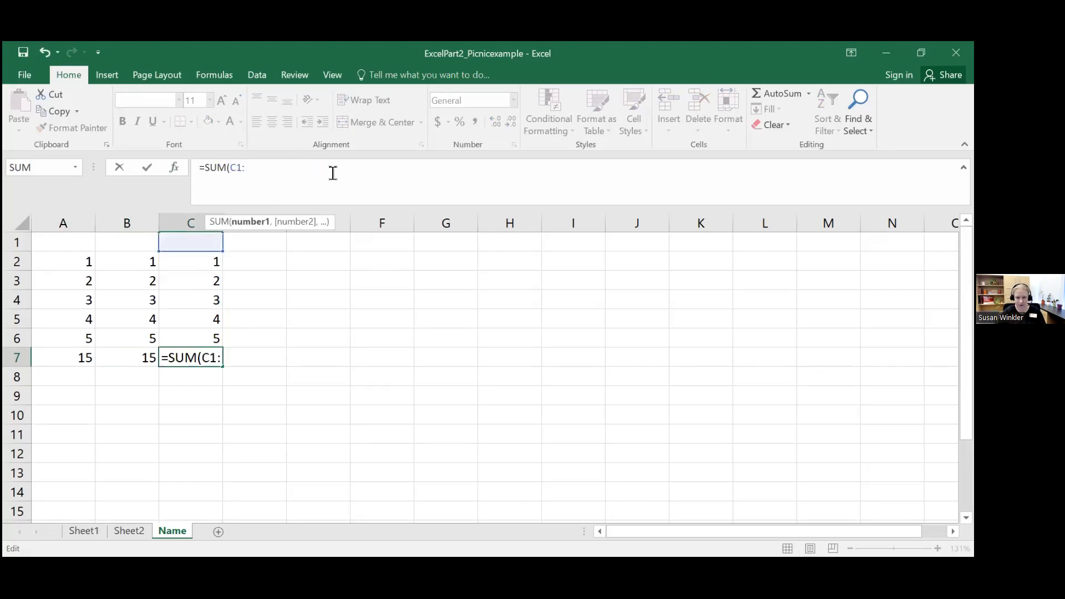
type("C4)")
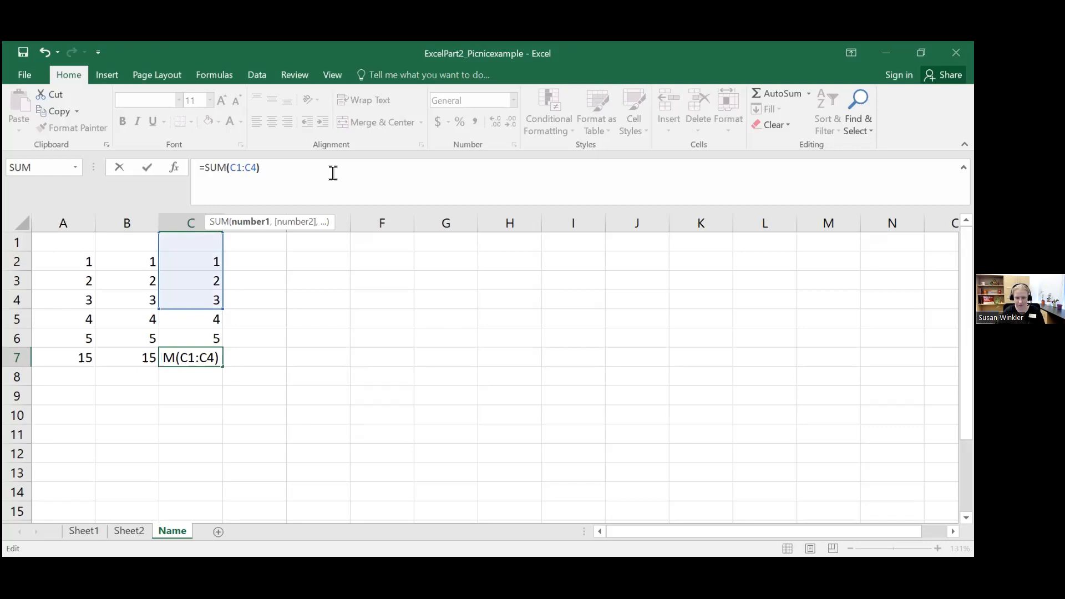
key("BackSpace")
type("5)")
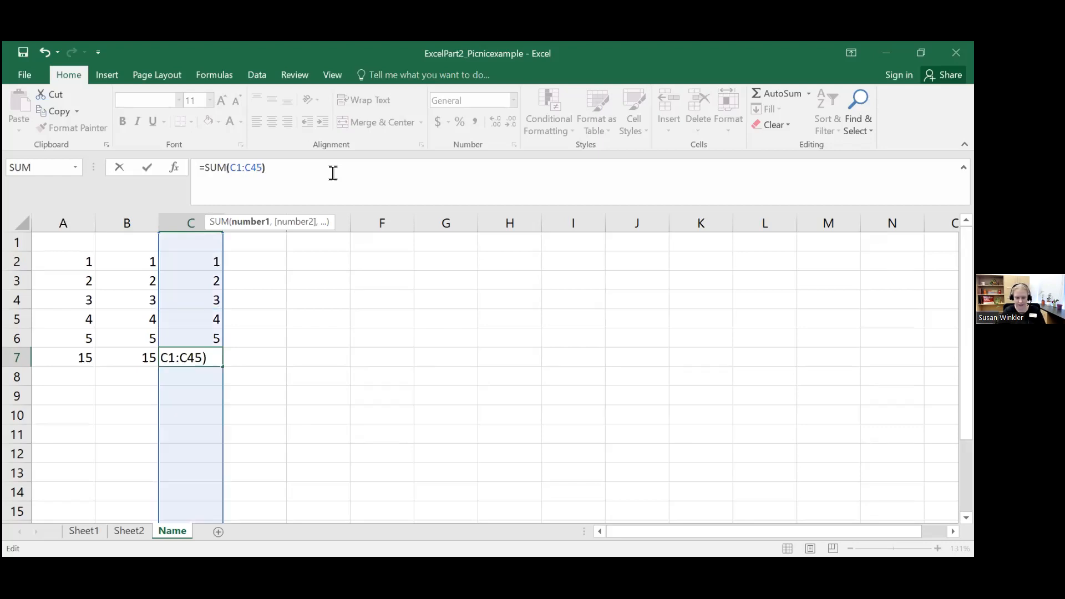
key("Left")
key("Return")
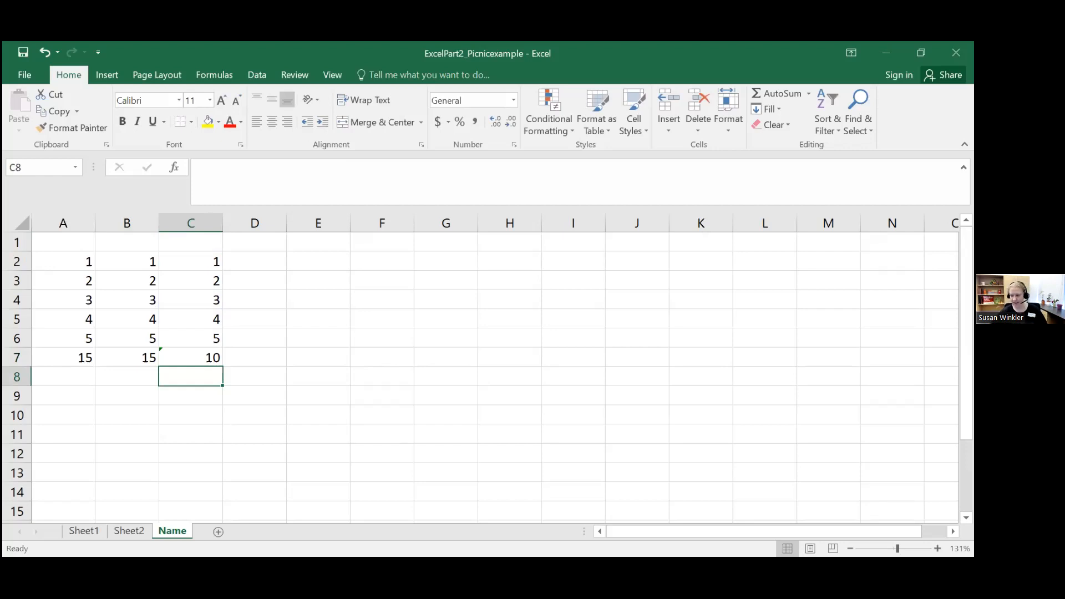
Step: Check the totals in row 7 and use the error-checking suggestion on C7 to update its formula to include the omitted adjacent cell
scroll(480, 369, "up", 6)
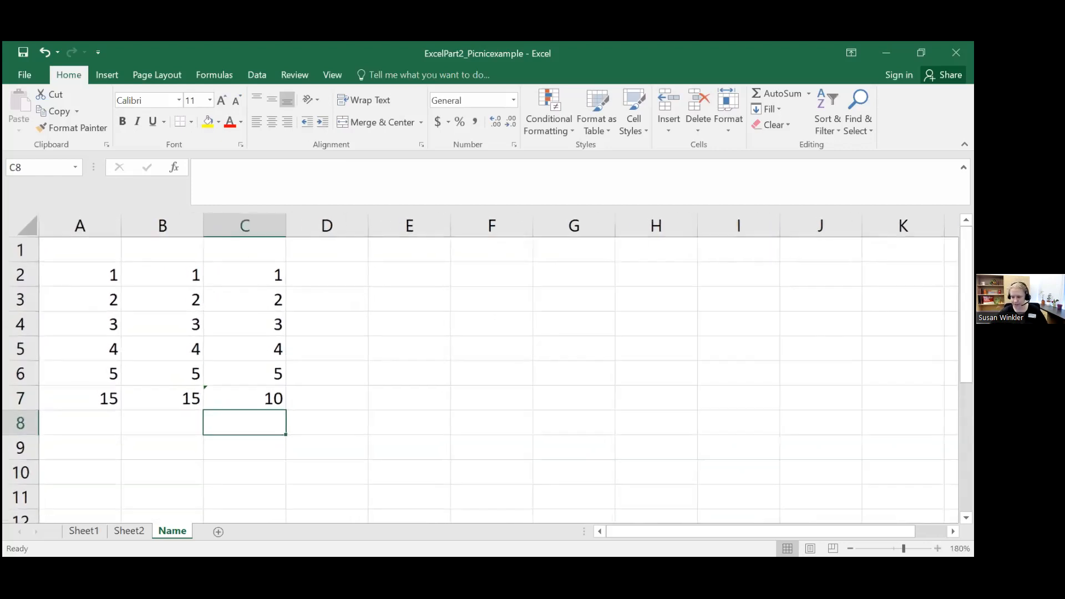
scroll(481, 369, "up", 1)
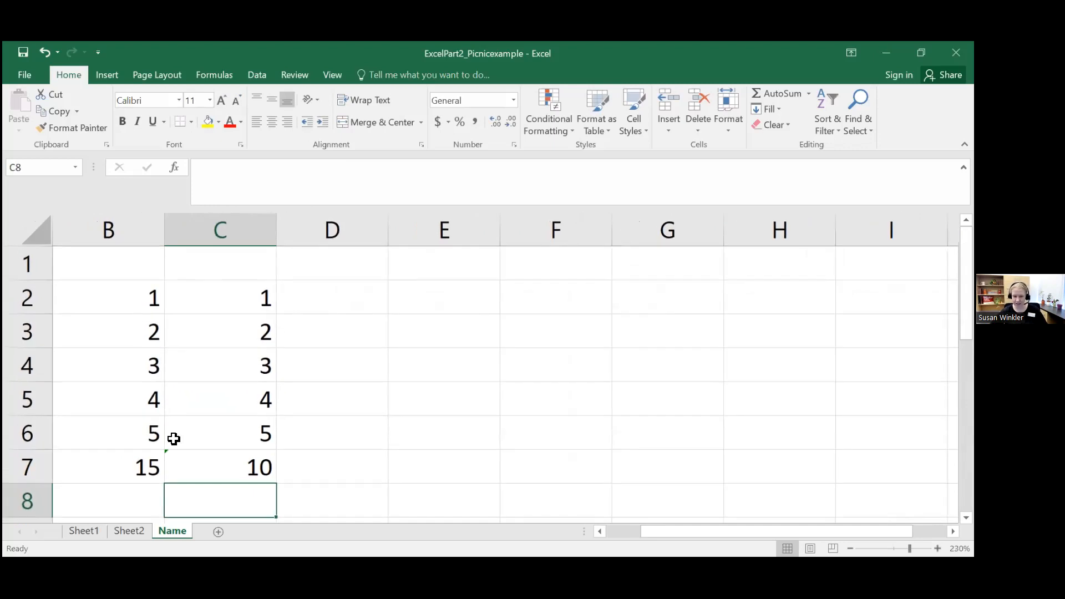
left_click_drag(666, 536, 629, 536)
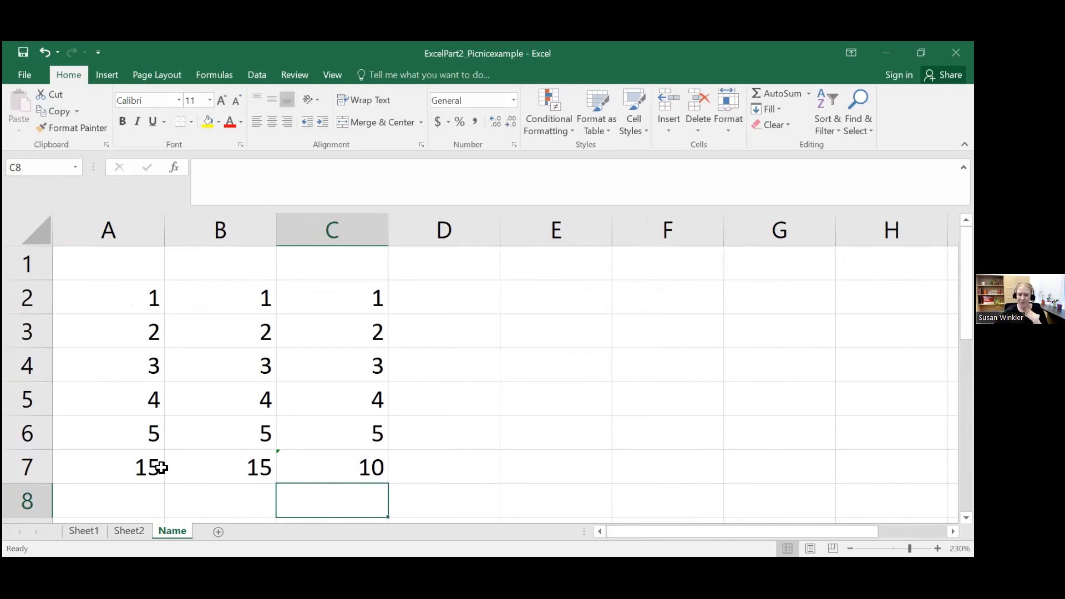
left_click(122, 471)
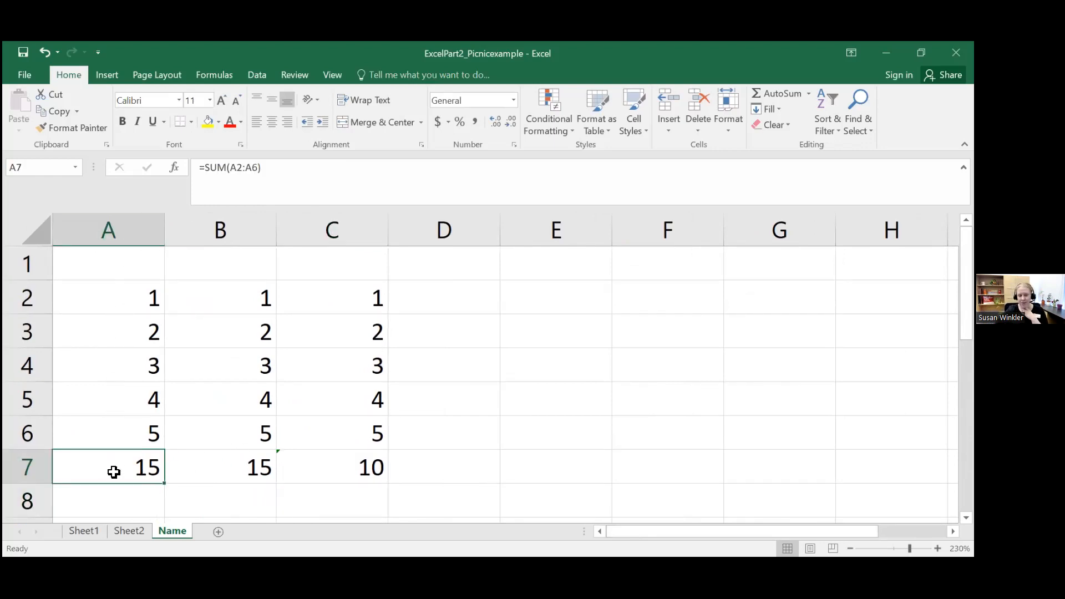
left_click(203, 467)
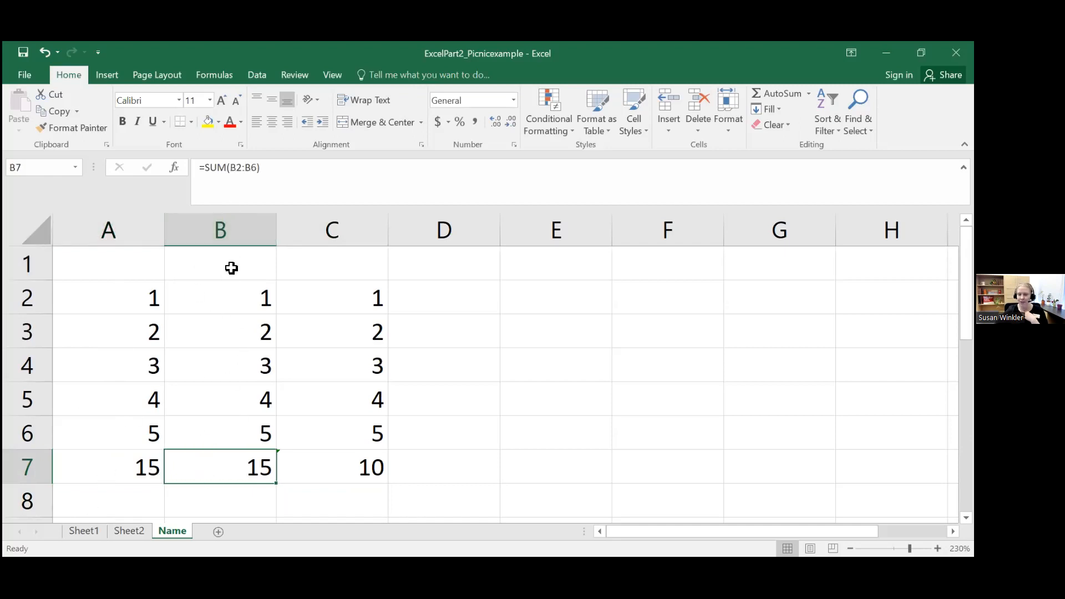
left_click(331, 460)
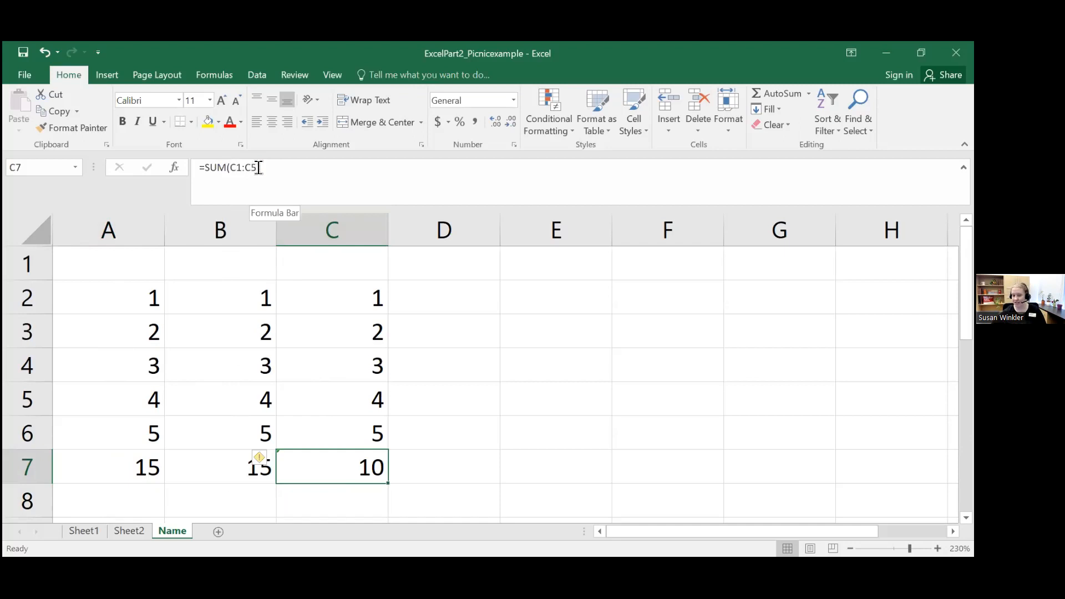
left_click(257, 461)
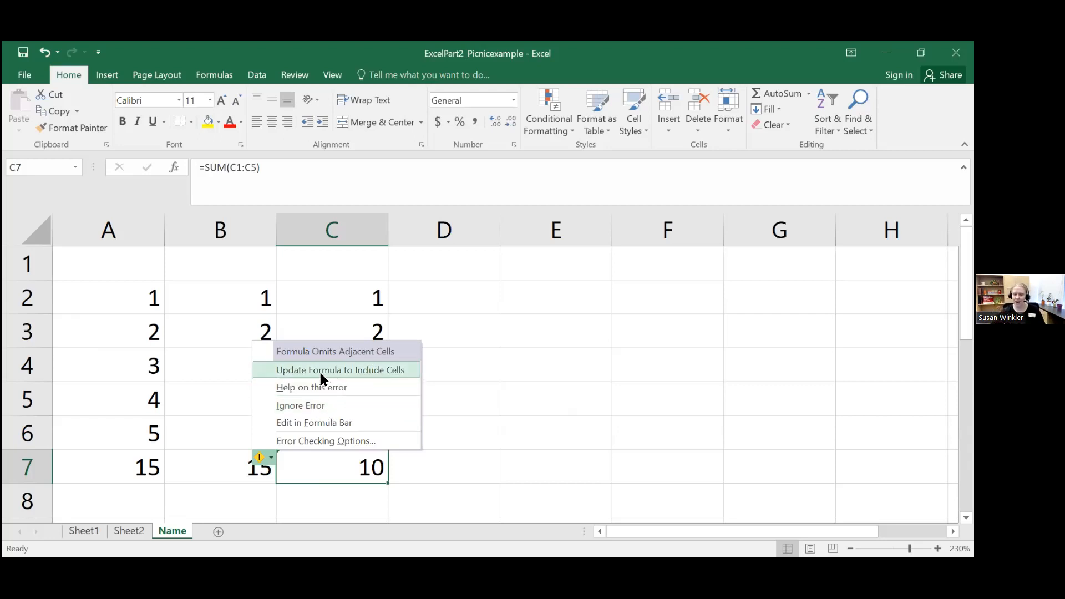
left_click(344, 372)
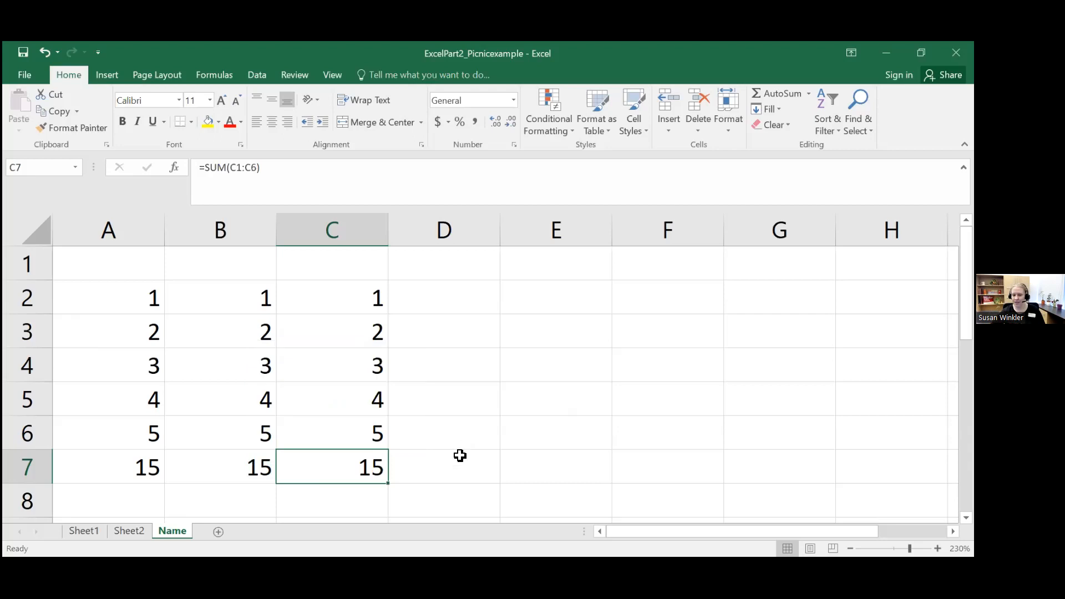
left_click(441, 465)
left_click(323, 462)
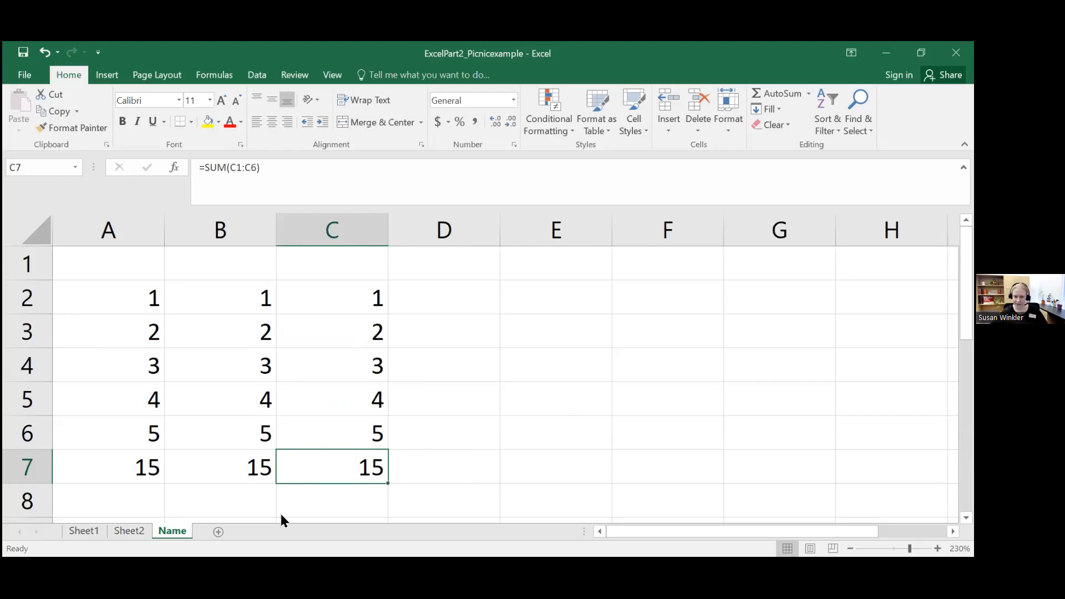
left_click(480, 405)
scroll(478, 404, "down", 3)
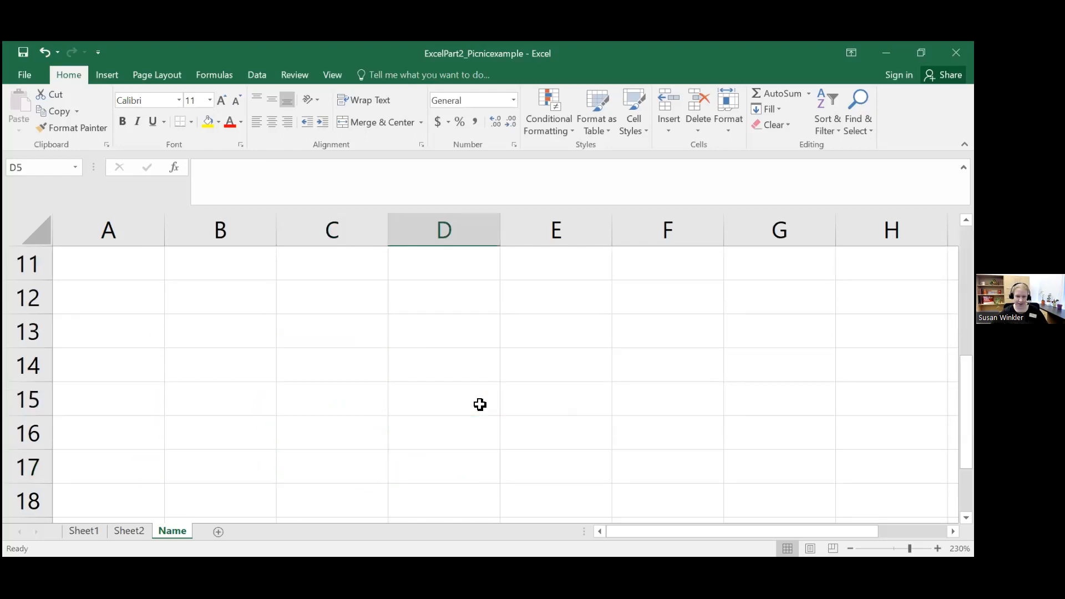
scroll(473, 399, "up", 3)
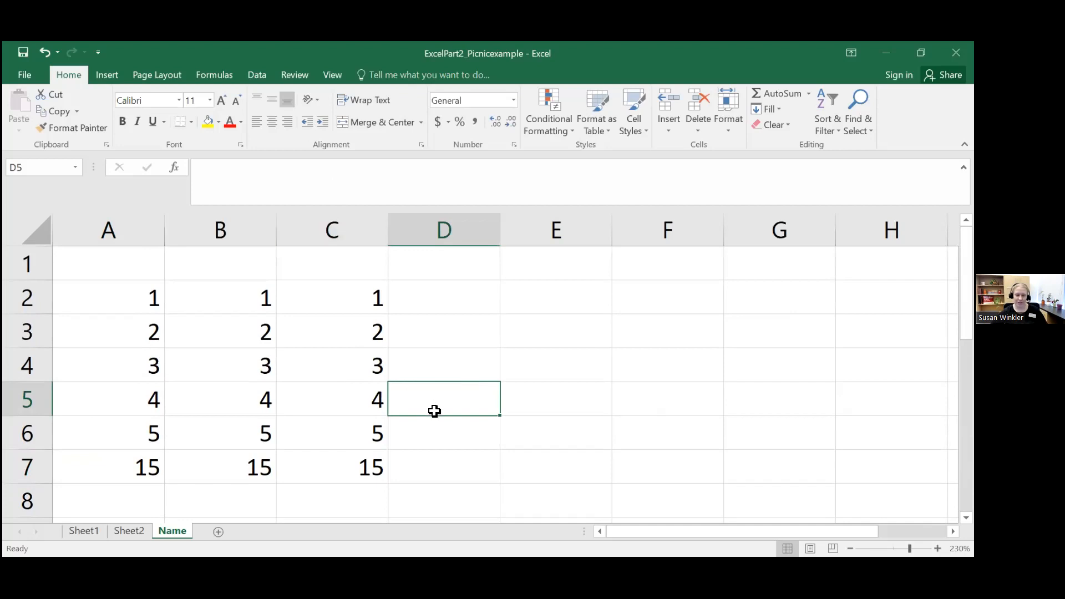
Step: Enter 1 in cell D2 and 0 in cell D3
left_click(469, 293)
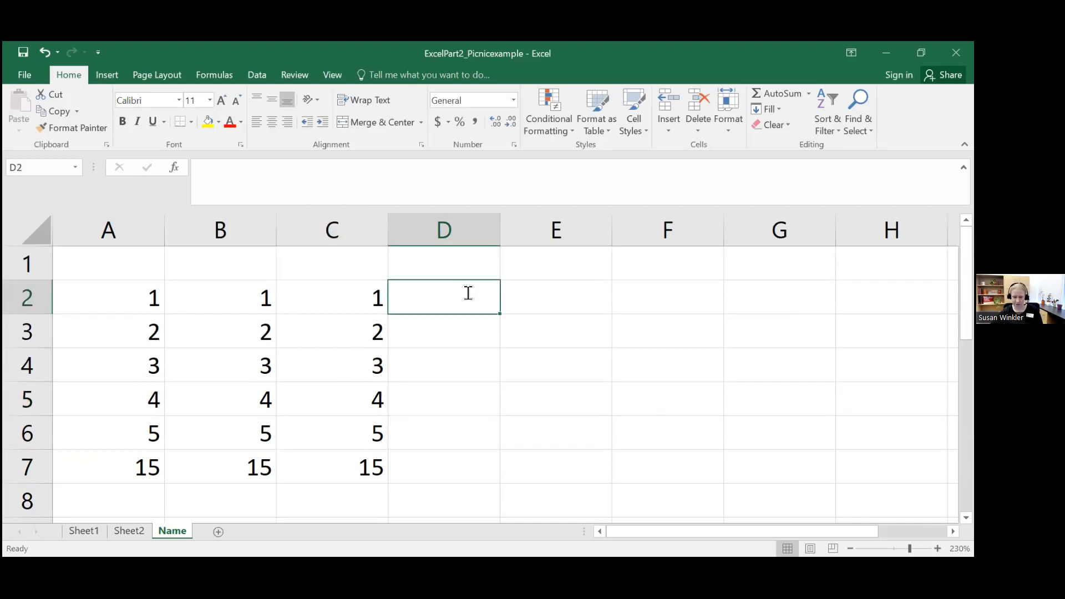
type("1")
left_click(473, 333)
type("0")
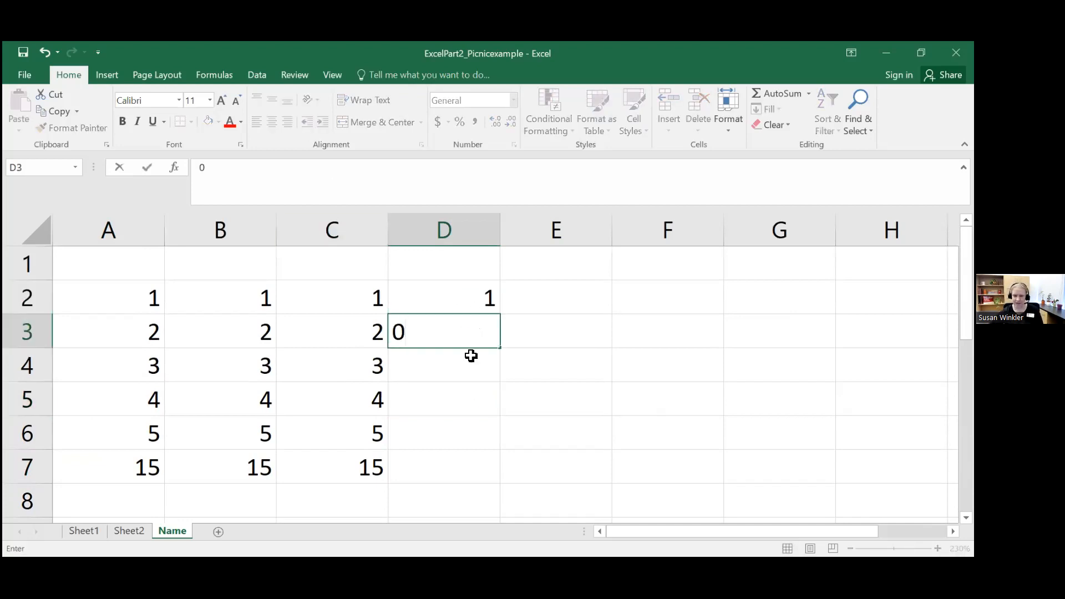
Step: Write a division formula in cell D7 that reads =C2/C3
left_click(469, 460)
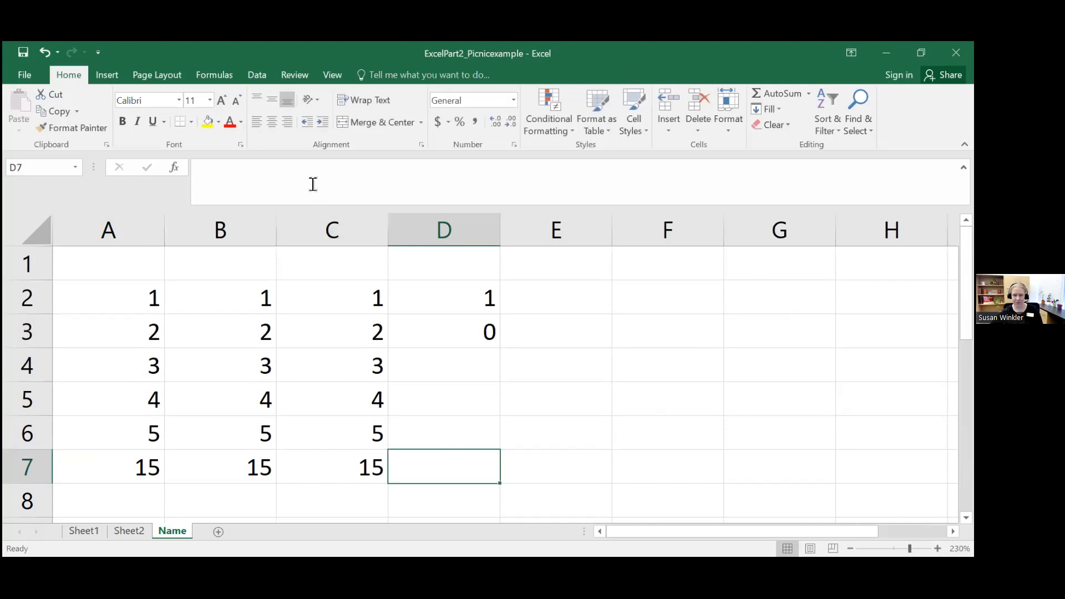
type("=")
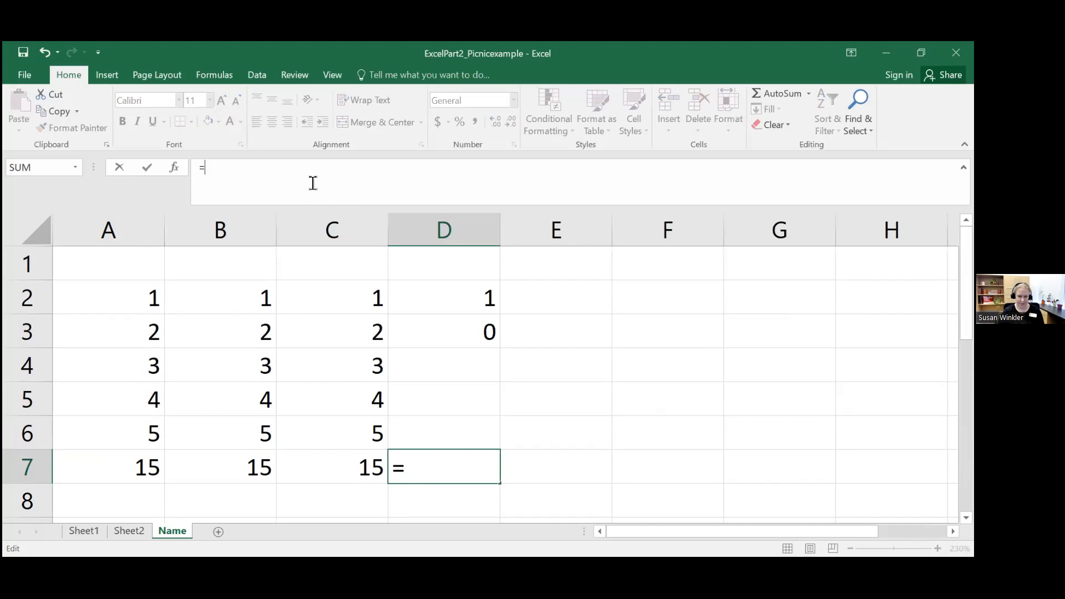
type("DI")
key("BackSpace")
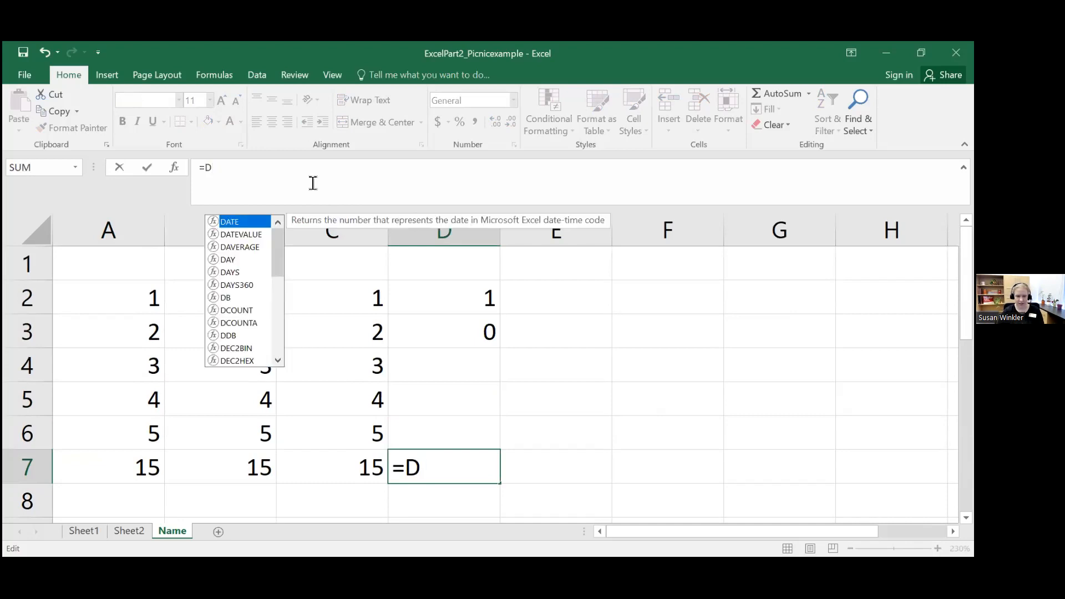
key("BackSpace")
type("(")
key("BackSpace")
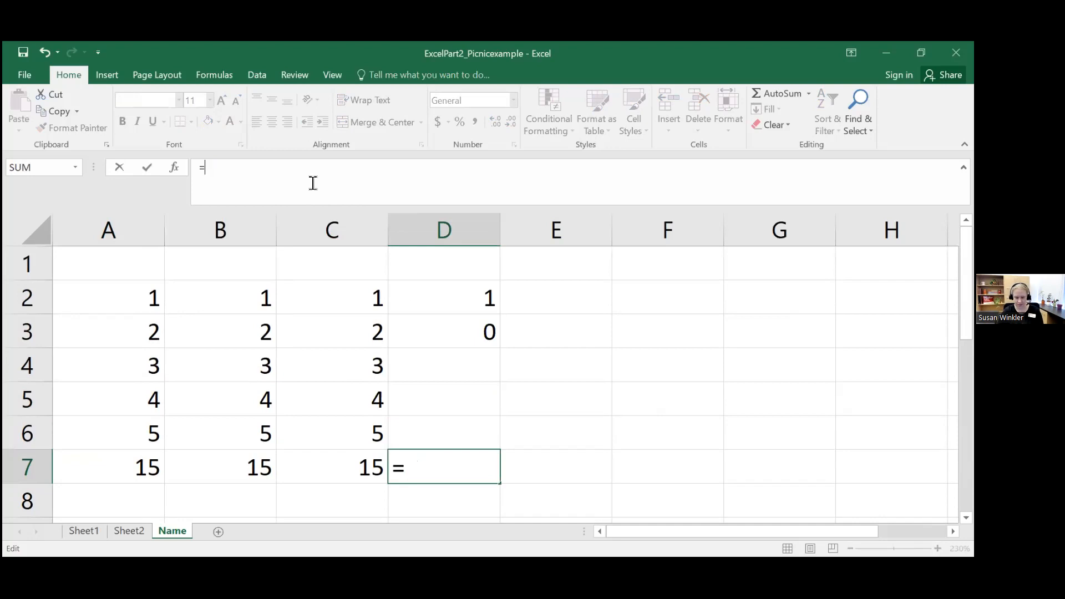
type("C2-")
type("/")
type("C")
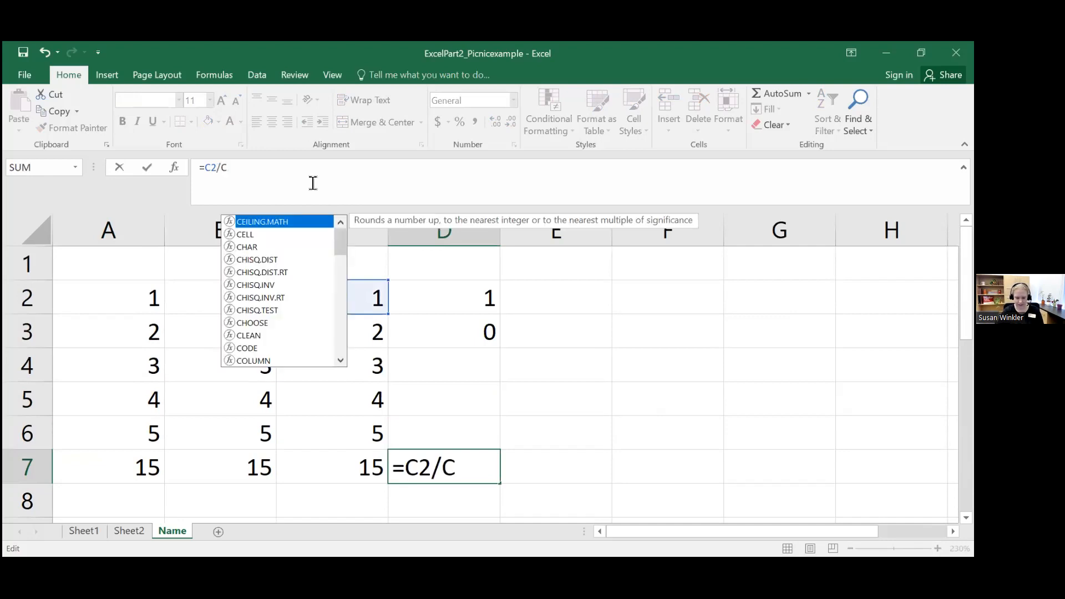
type("3")
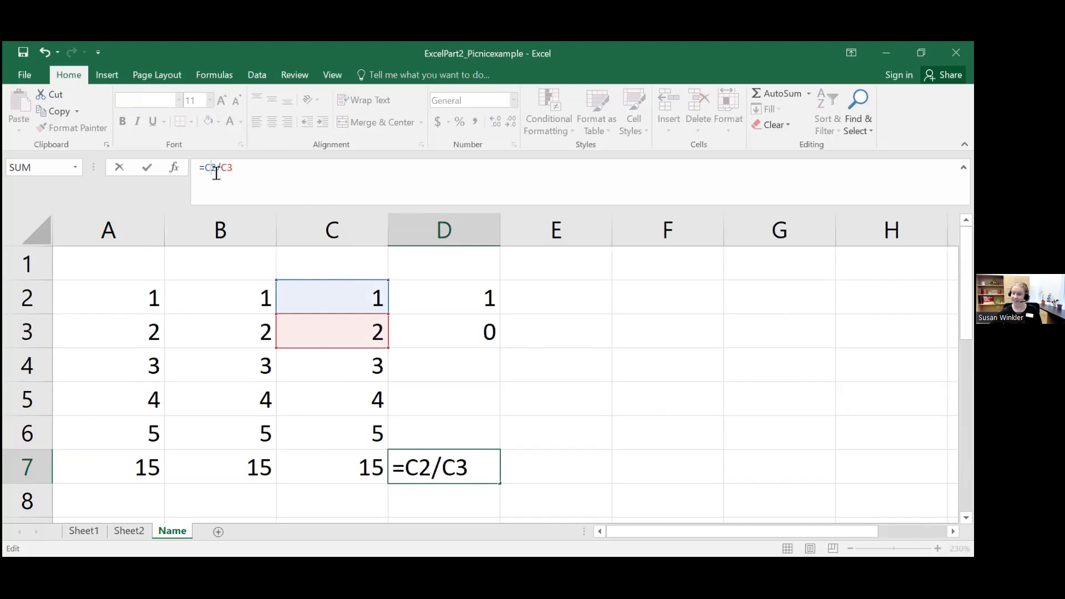
Step: Change both references in the D7 formula to column D so it reads =D2/D3
key("BackSpace")
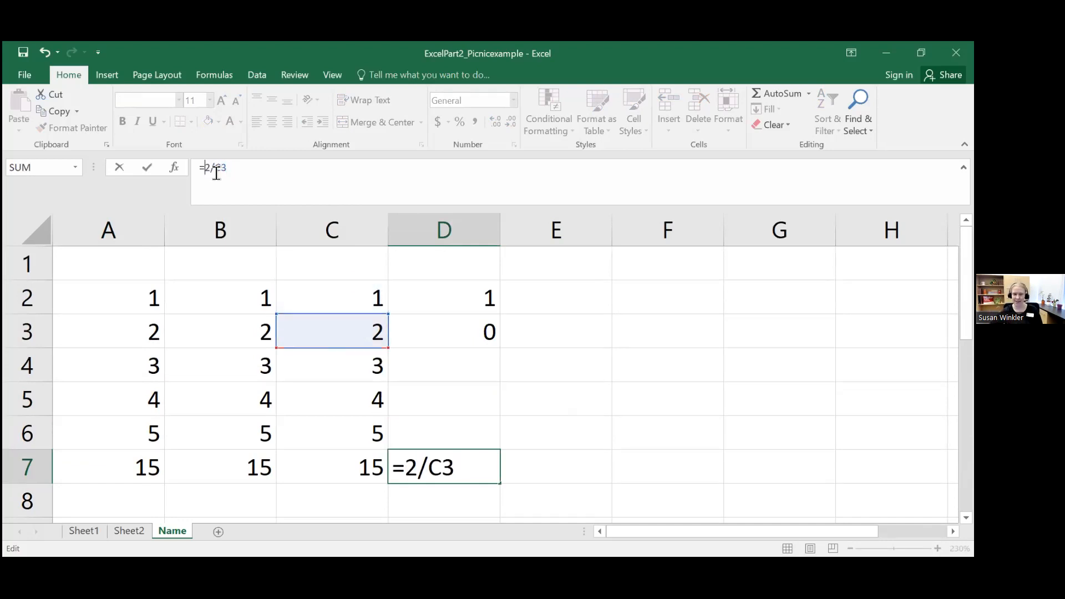
type("D")
key("Right")
key("Right")
key("Right")
key("BackSpace")
type("D")
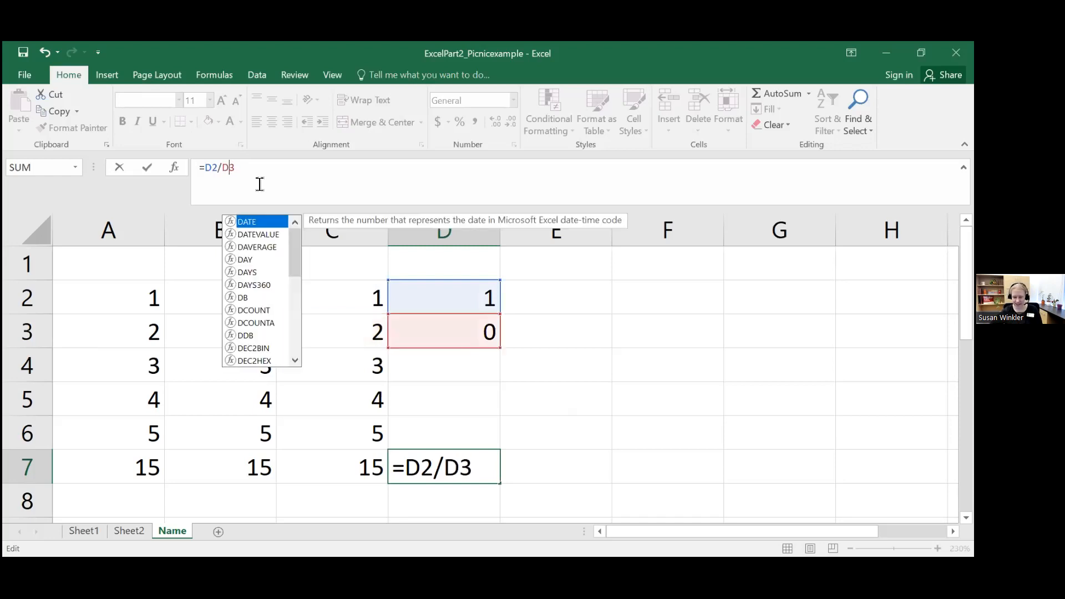
key("Return")
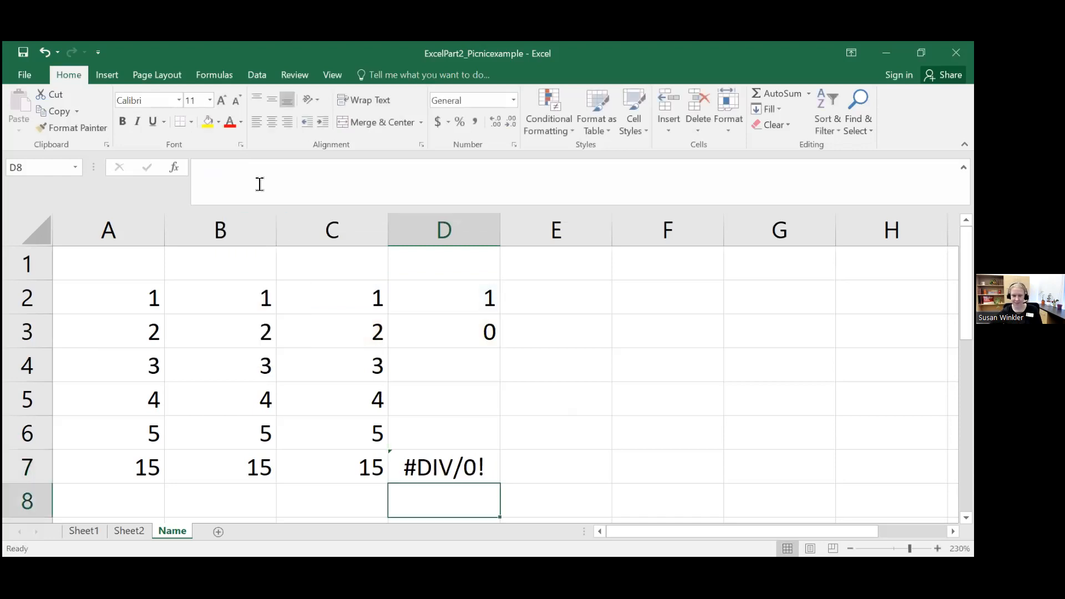
Step: Examine the error-checking options offered for the division formula in D7 without choosing any of them
left_click(447, 466)
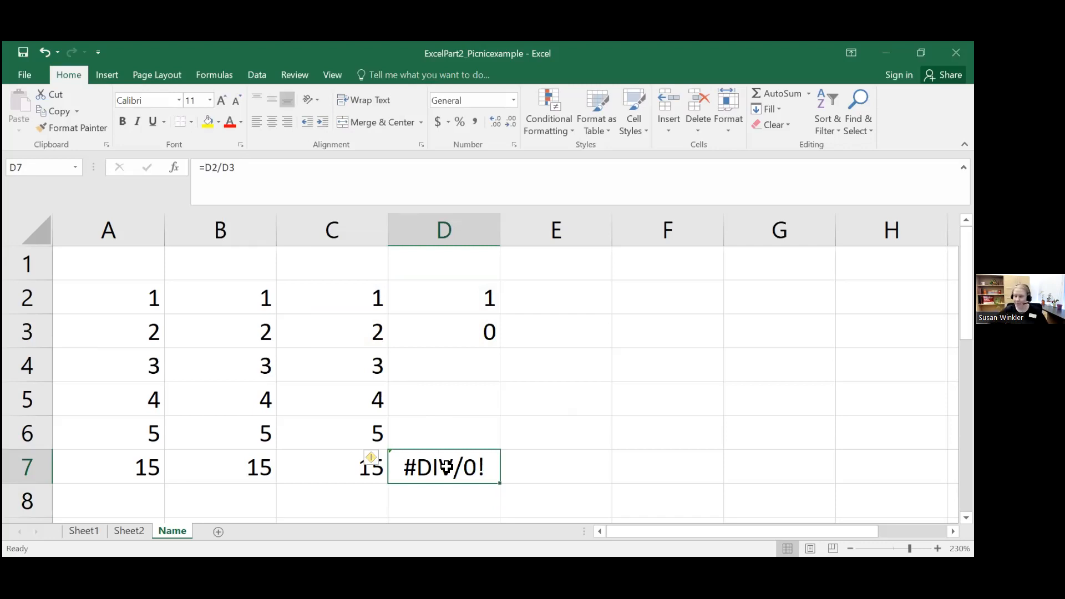
left_click(372, 461)
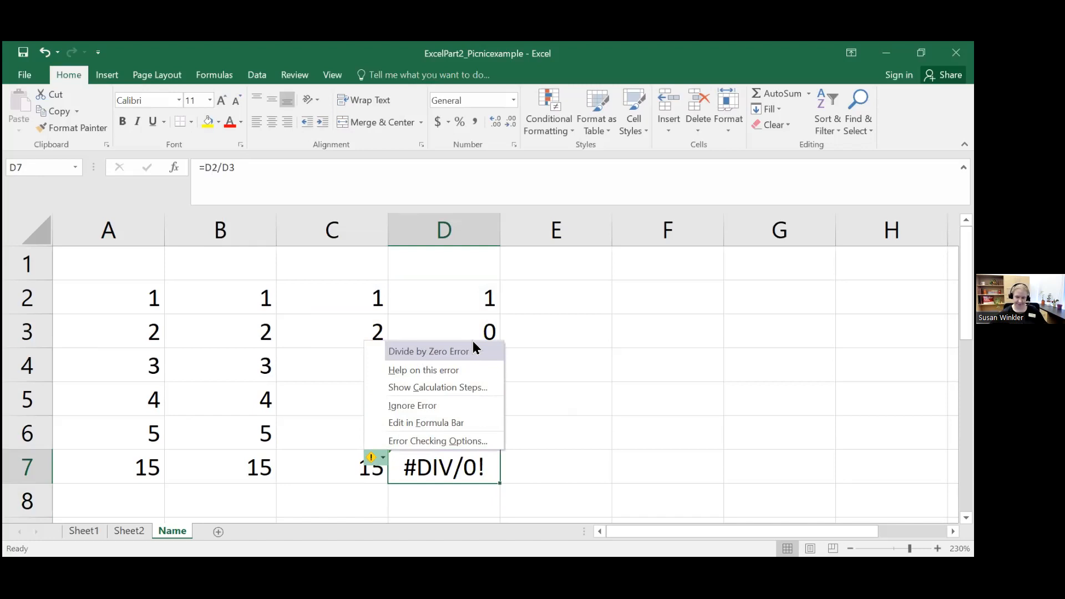
left_click(552, 394)
left_click(475, 460)
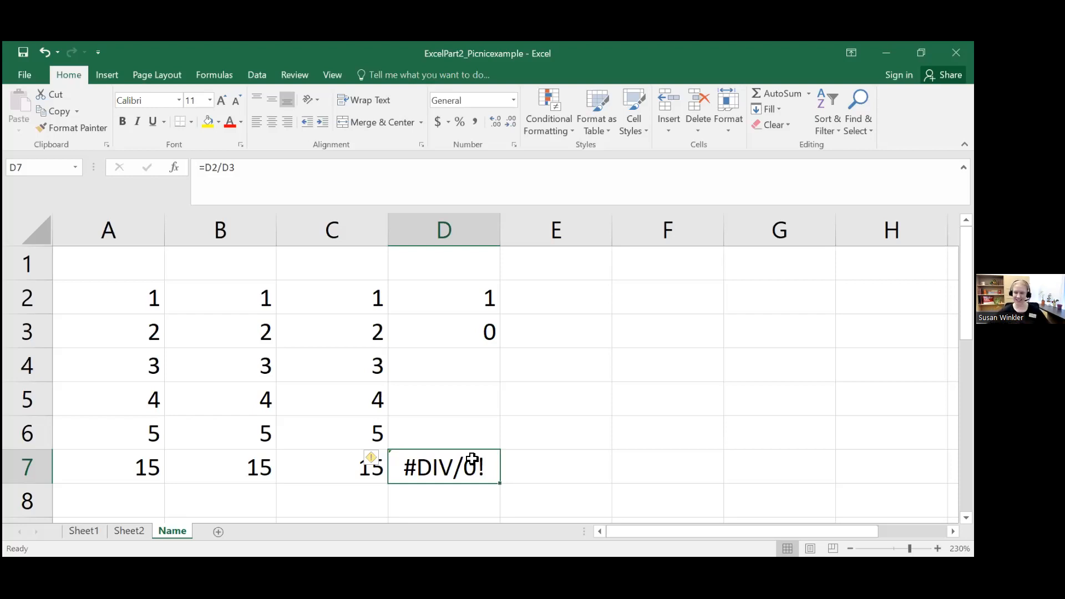
Step: Clear the contents of the practice range A1:E8 and select cell A1
left_click_drag(910, 549, 905, 549)
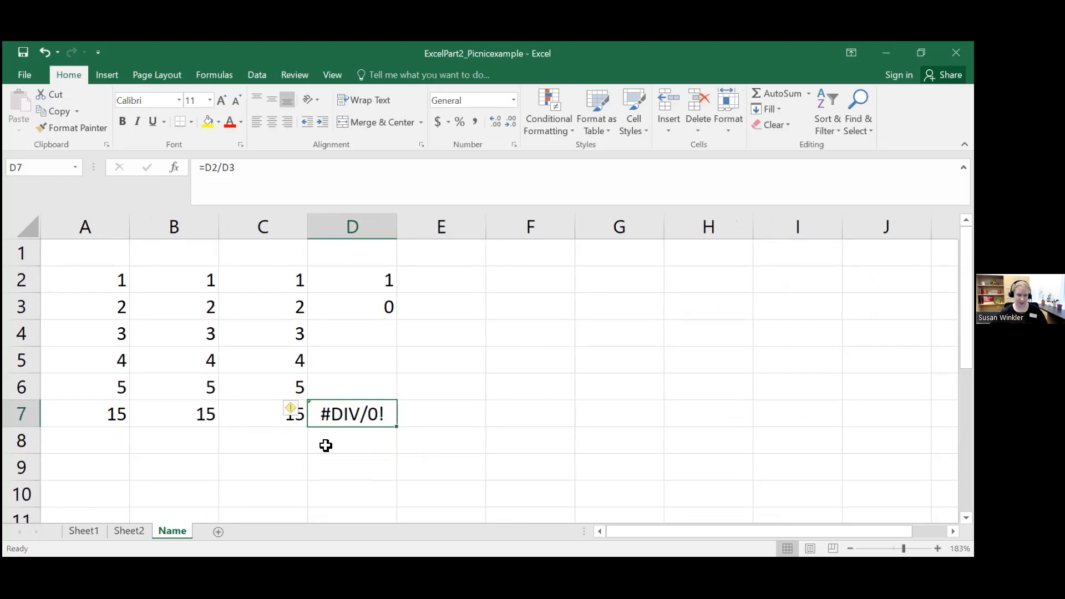
left_click_drag(84, 249, 436, 433)
key("Delete")
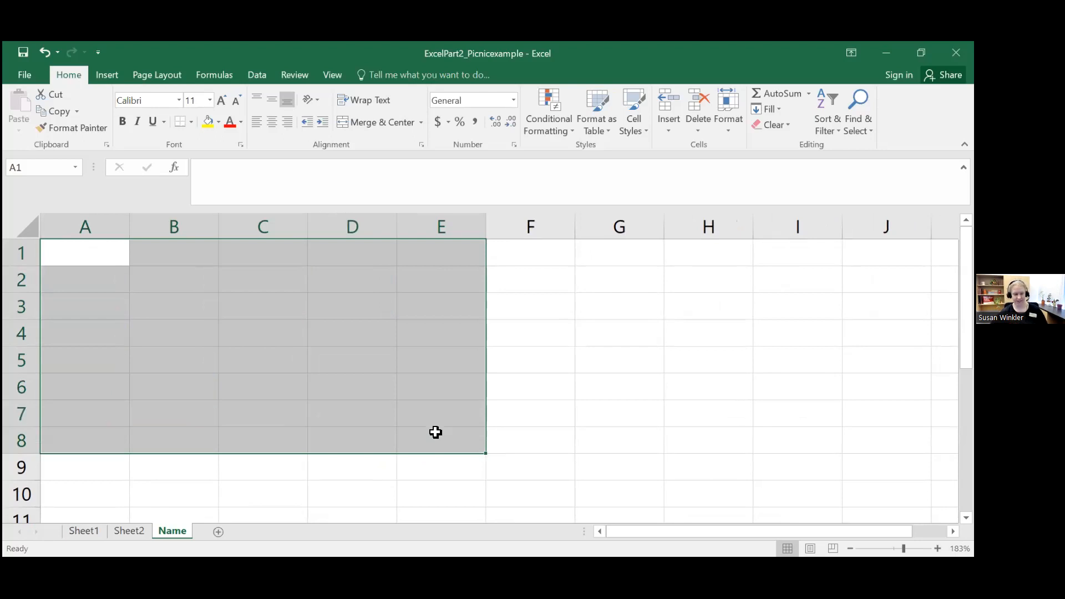
left_click(122, 257)
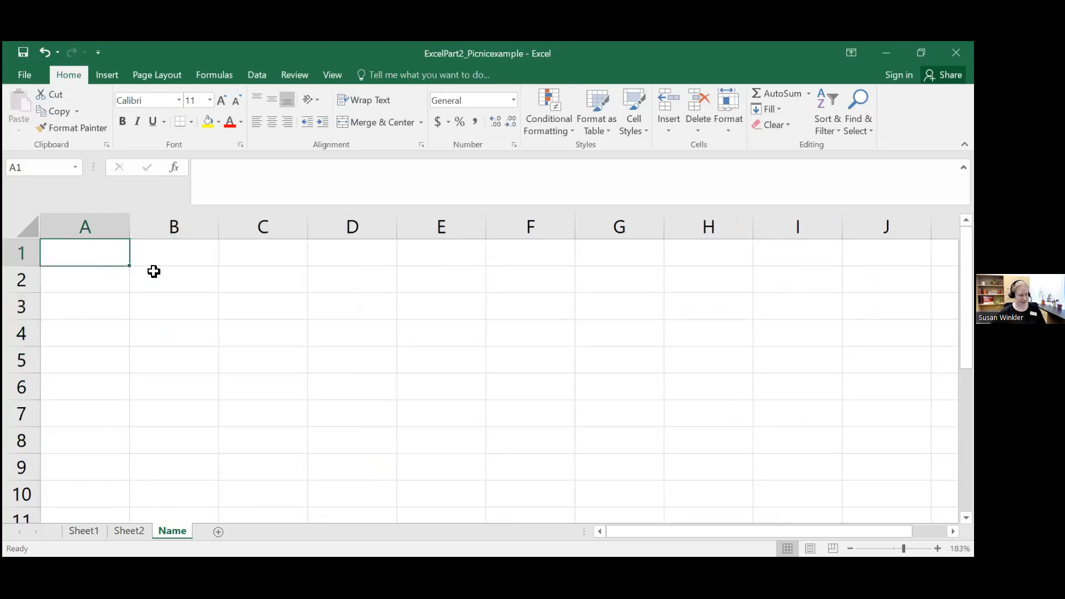
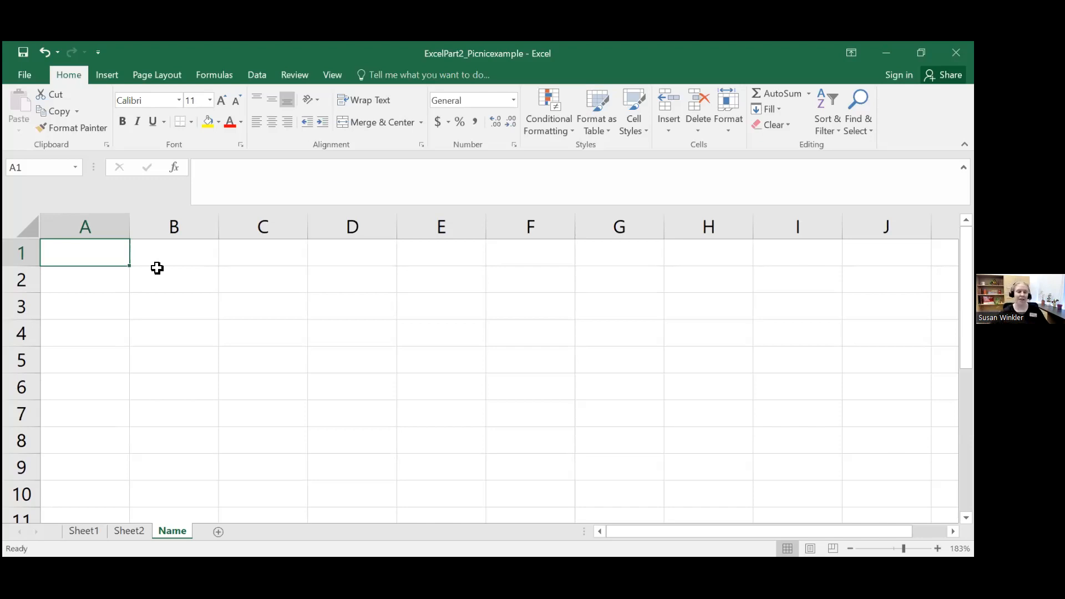
Step: Enter Monday, Tuesday and Wednesday as text in cells A1, B1 and C1
left_click(215, 177)
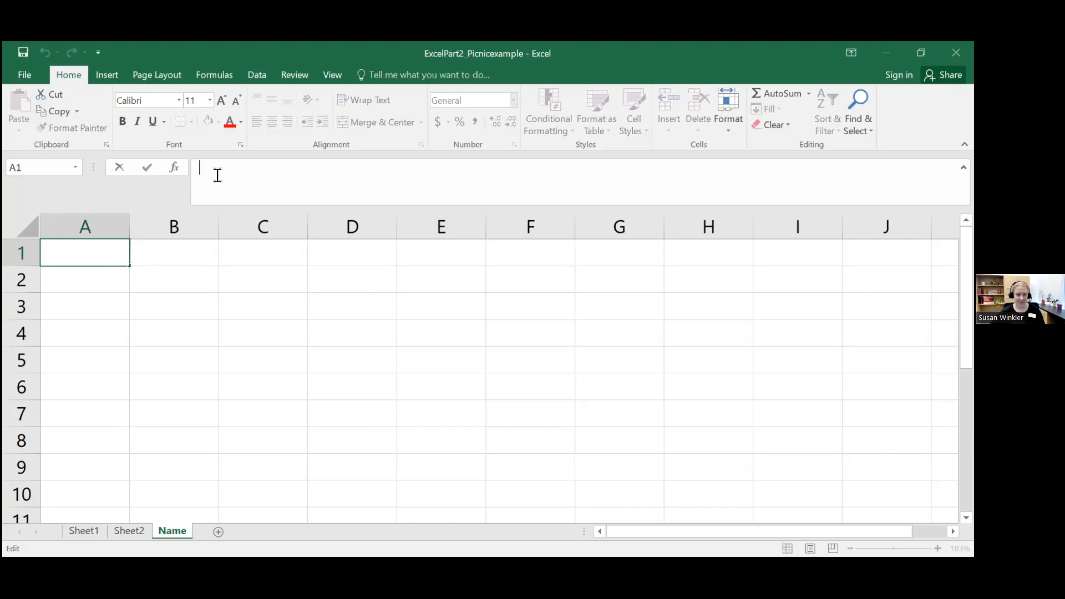
type("Monday")
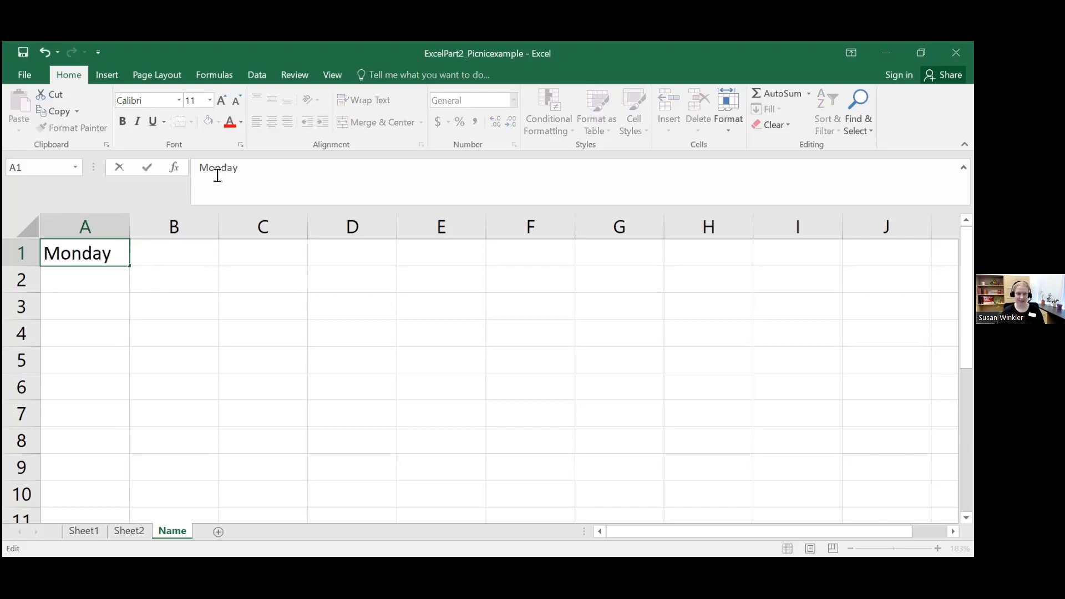
key("Tab")
type("Tuesday")
key("Tab")
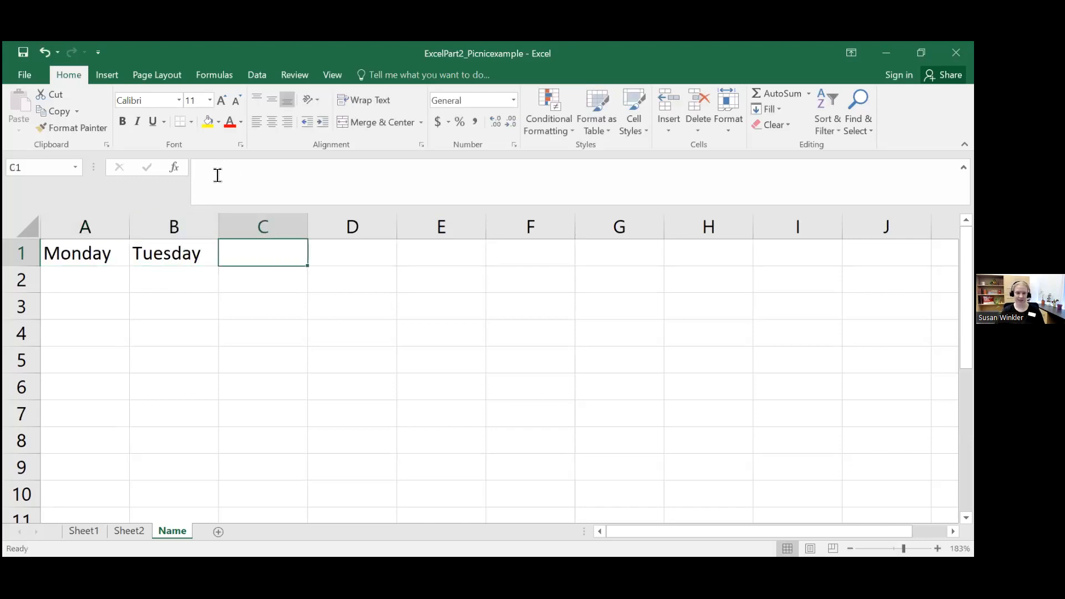
type("Wednesday")
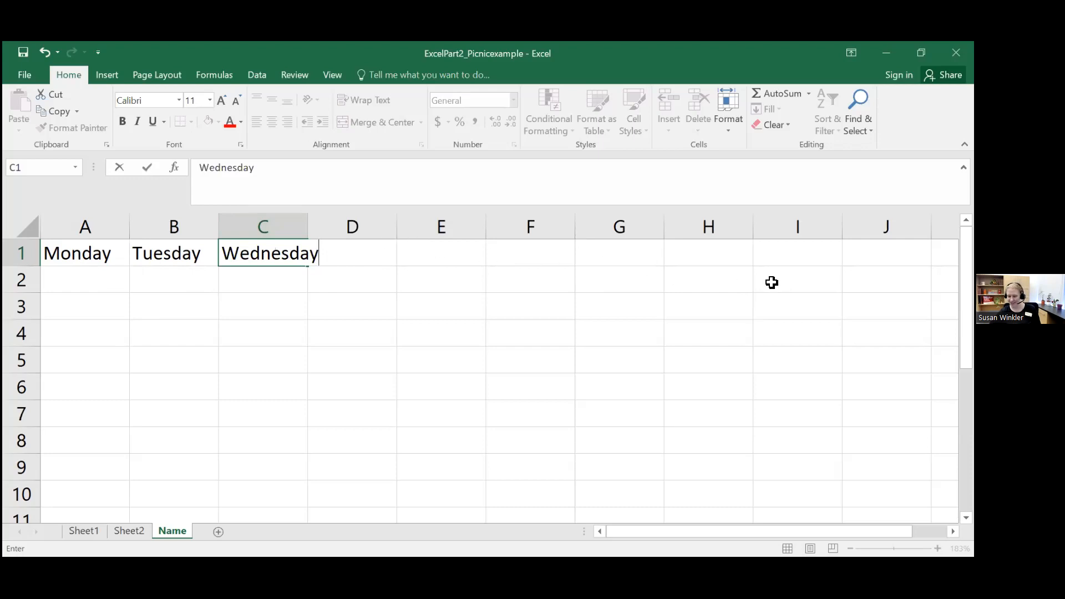
left_click(104, 253)
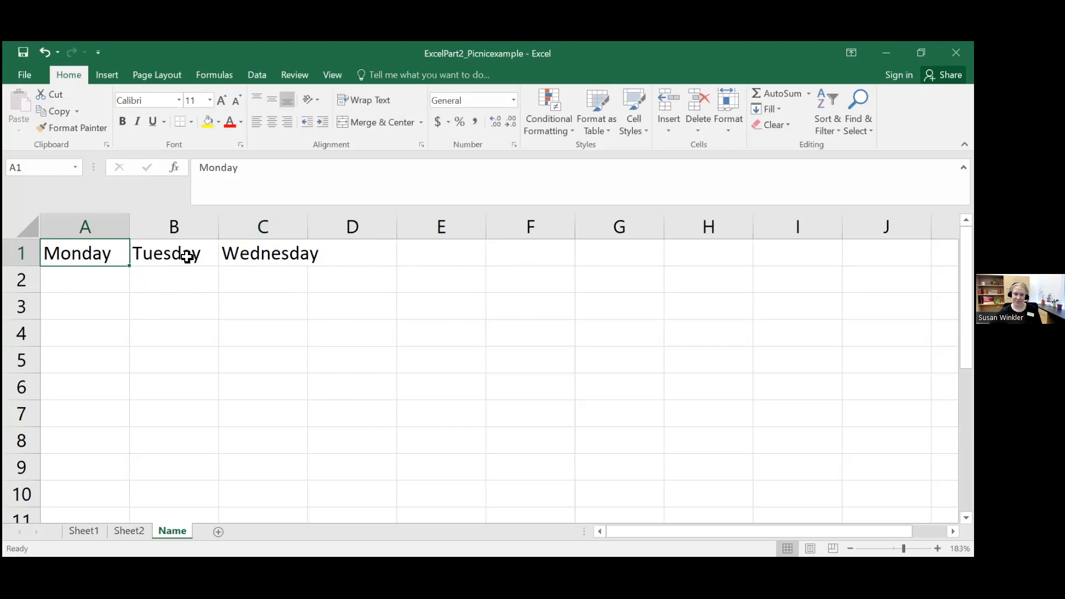
Step: Extend the weekday series in A1:C1 across row 1 through cell I1
left_click_drag(102, 252, 270, 251)
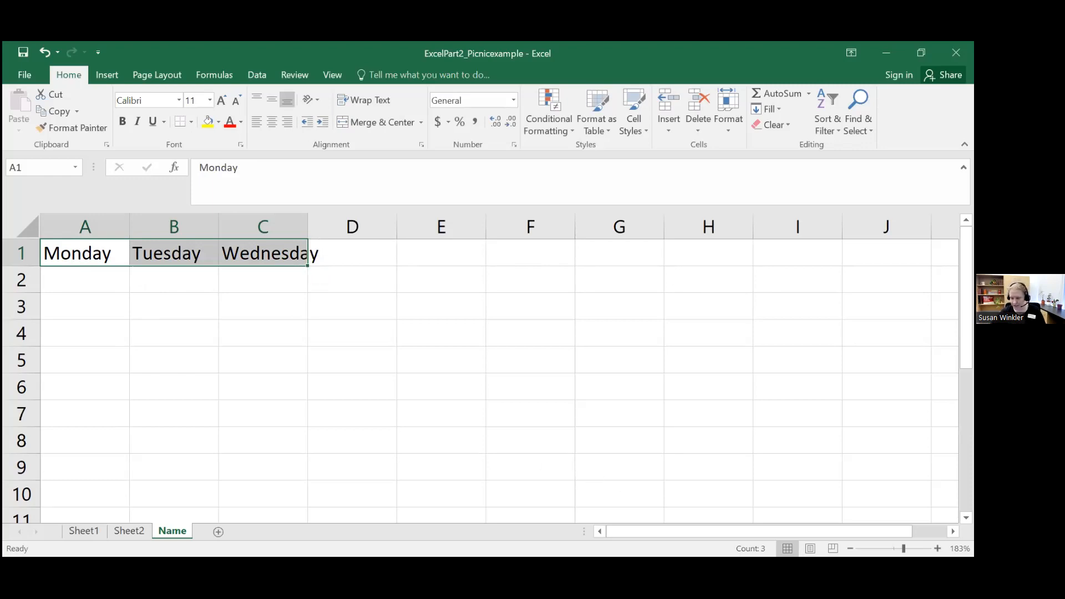
scroll(481, 368, "up", 4)
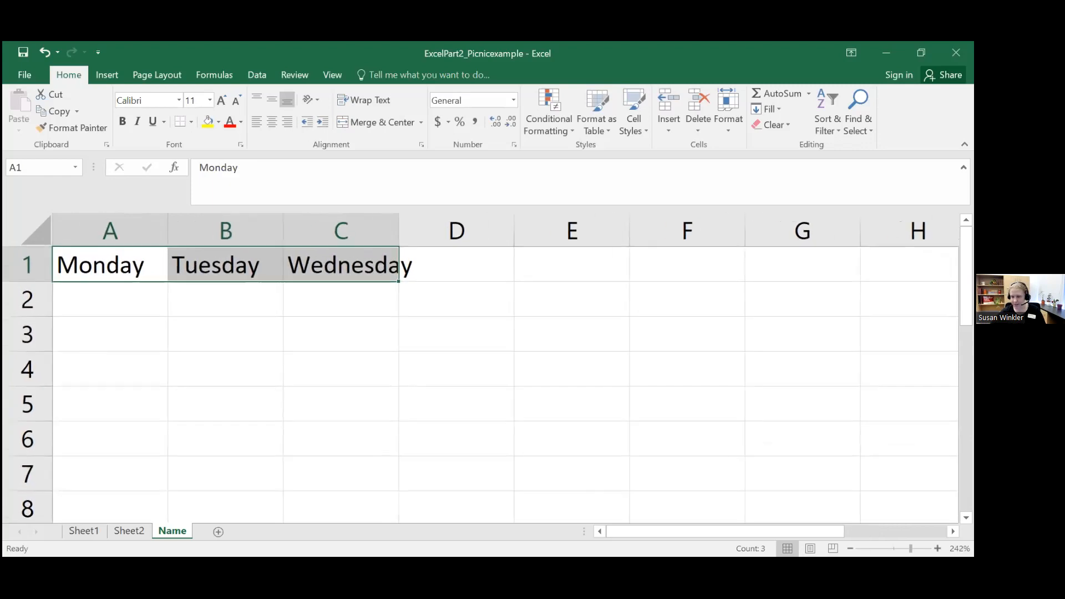
scroll(481, 369, "up", 1)
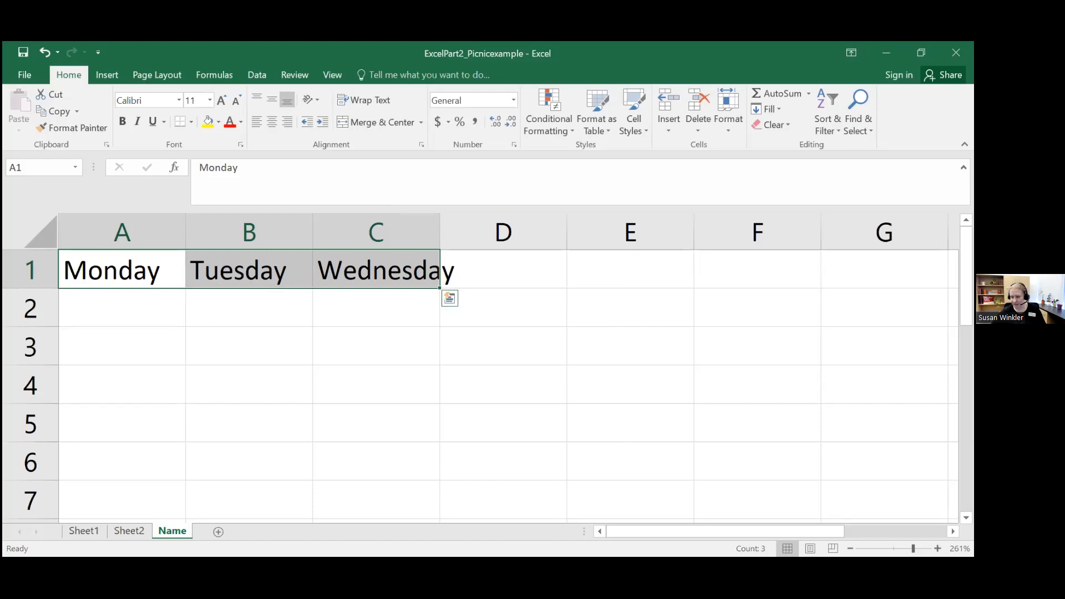
scroll(520, 312, "up", 3)
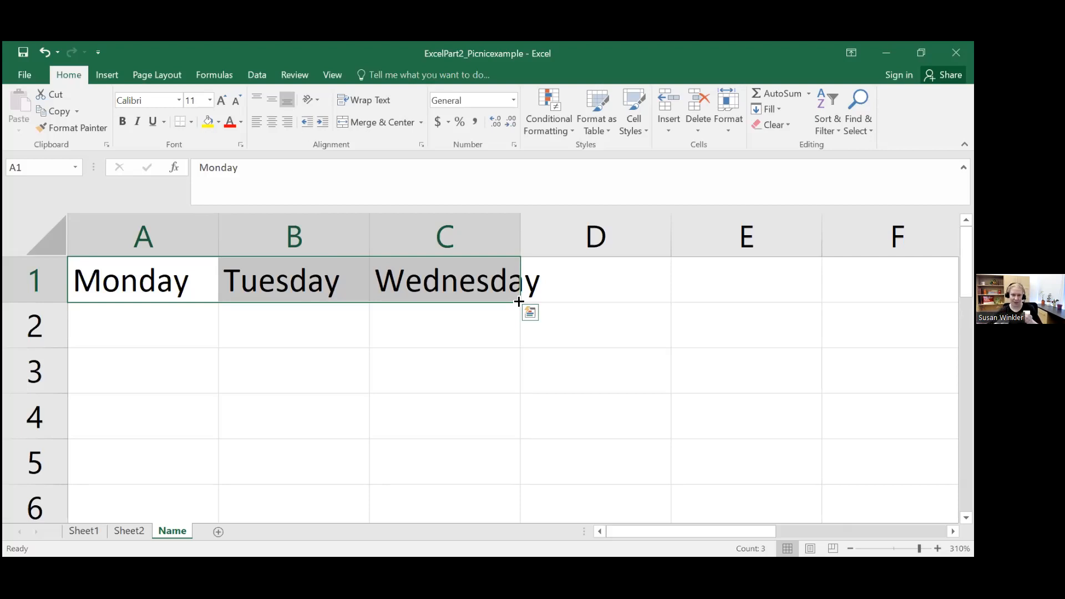
left_click_drag(519, 302, 854, 314)
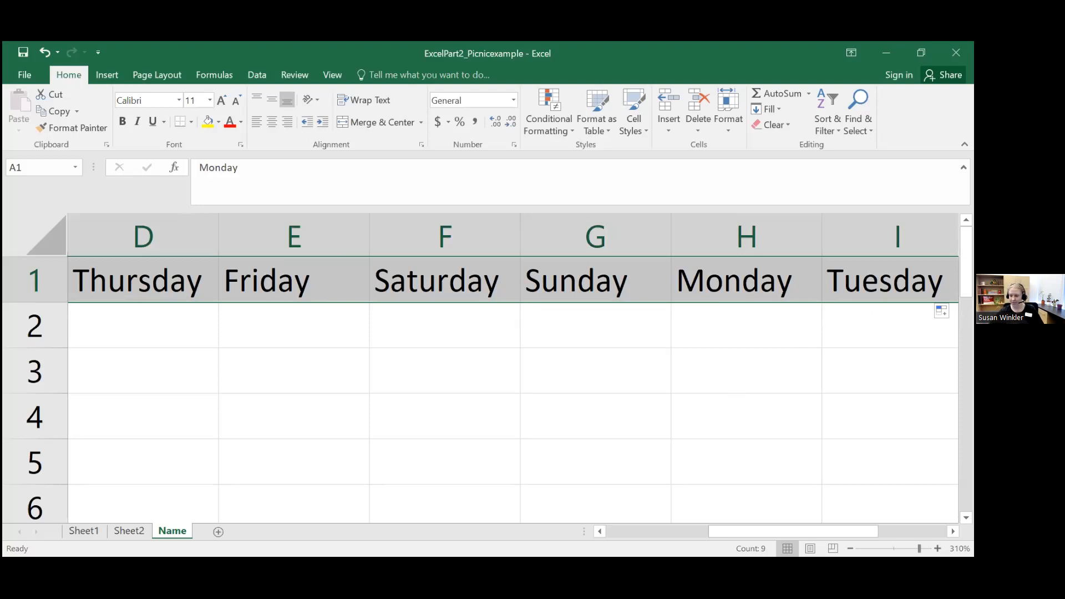
Step: AutoFit the widths of columns C, E, F, G, H and I to their weekday names
scroll(508, 368, "down", 8)
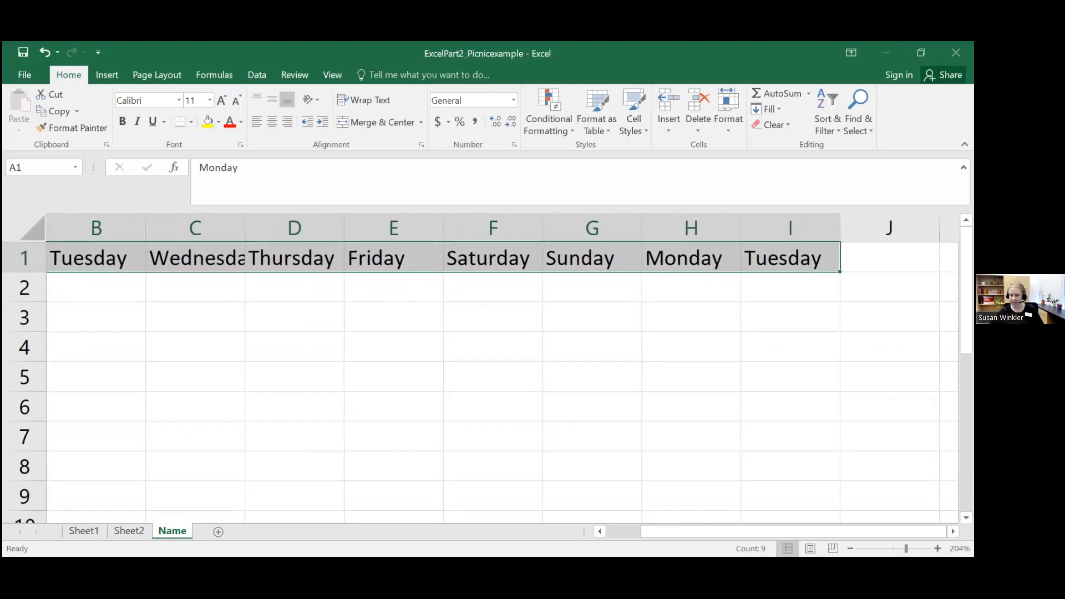
scroll(507, 368, "down", 2)
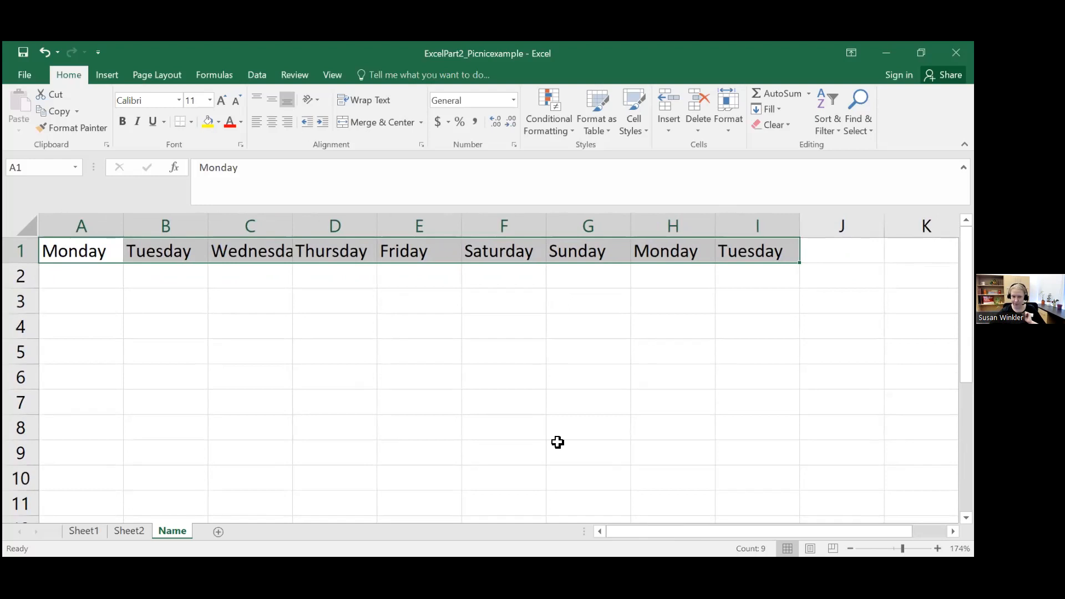
double_click(293, 225)
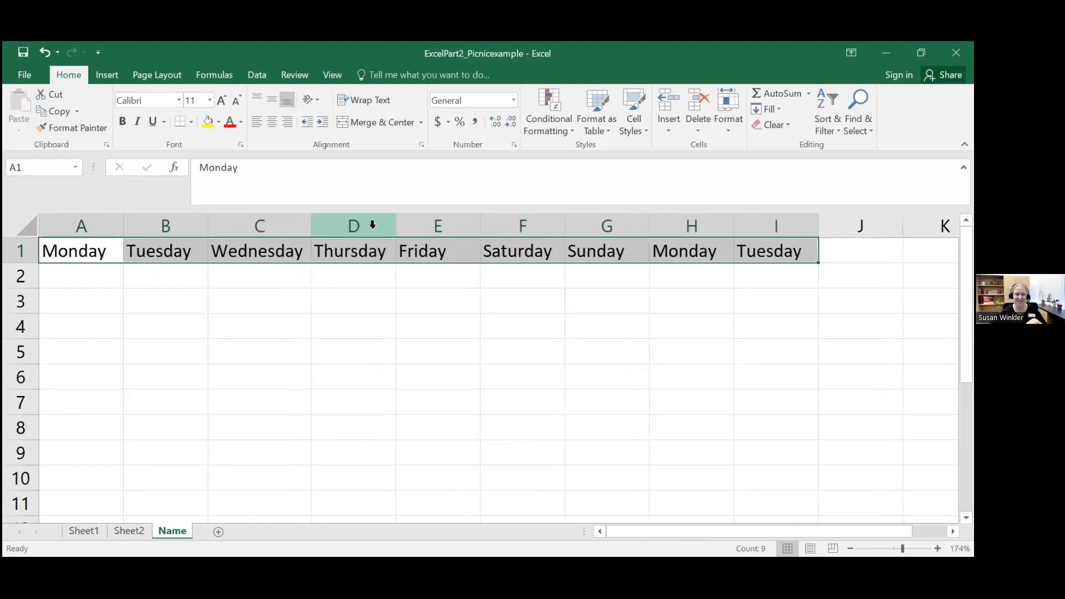
double_click(481, 224)
double_click(537, 225)
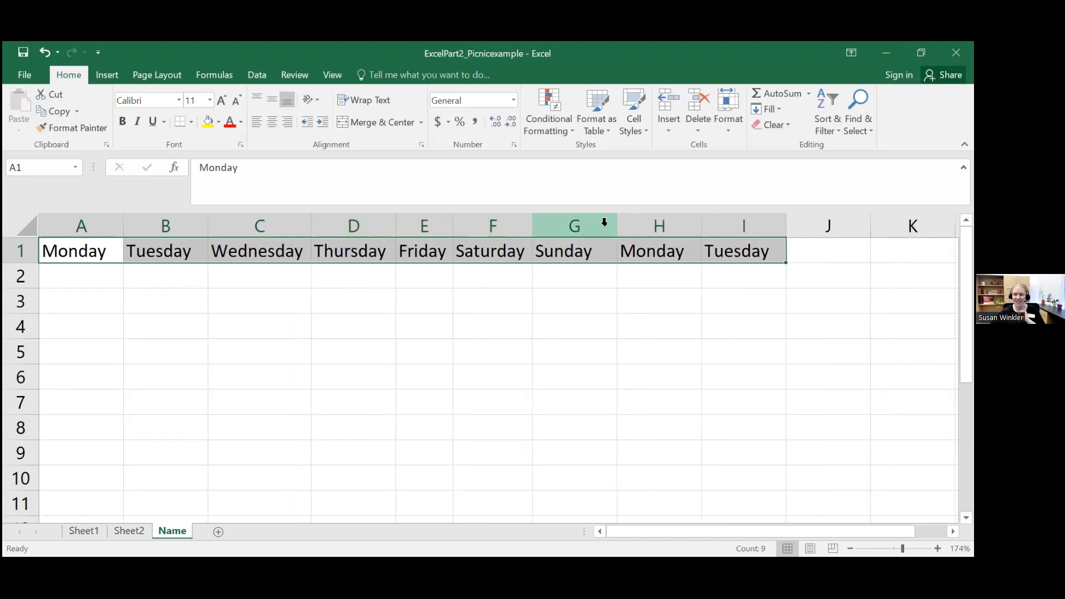
double_click(616, 224)
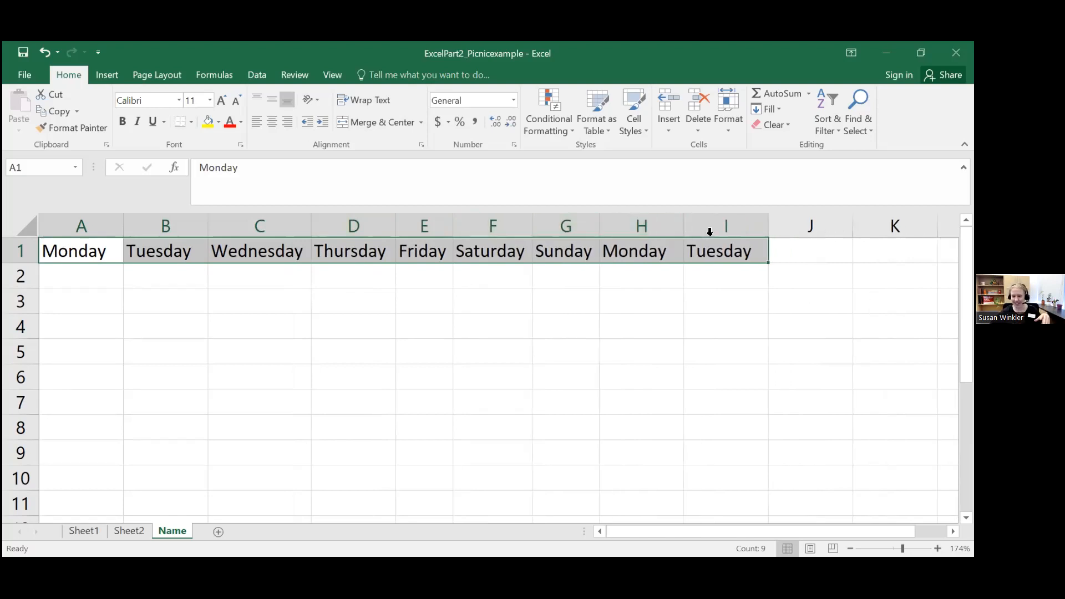
double_click(685, 224)
double_click(758, 228)
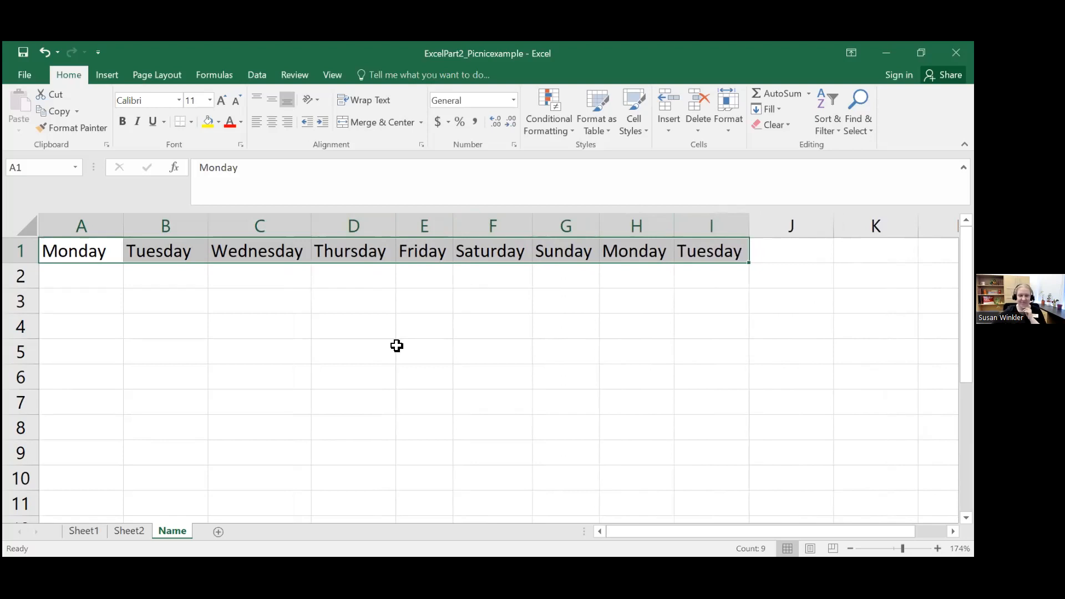
Step: Clear the weekday names from the range A1:J1
left_click(369, 338)
left_click_drag(89, 251, 761, 248)
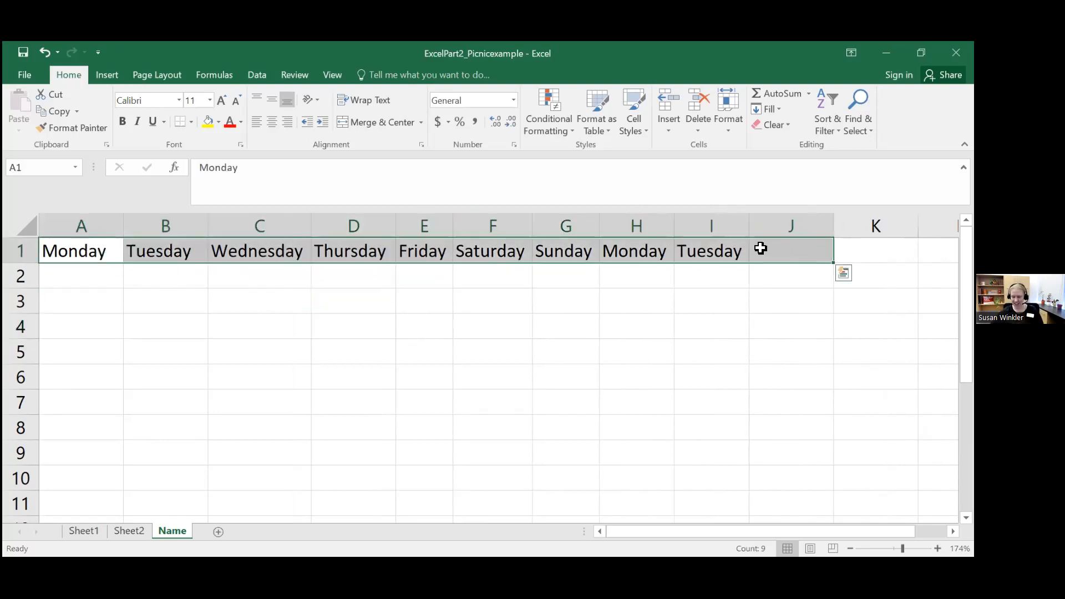
key("Delete")
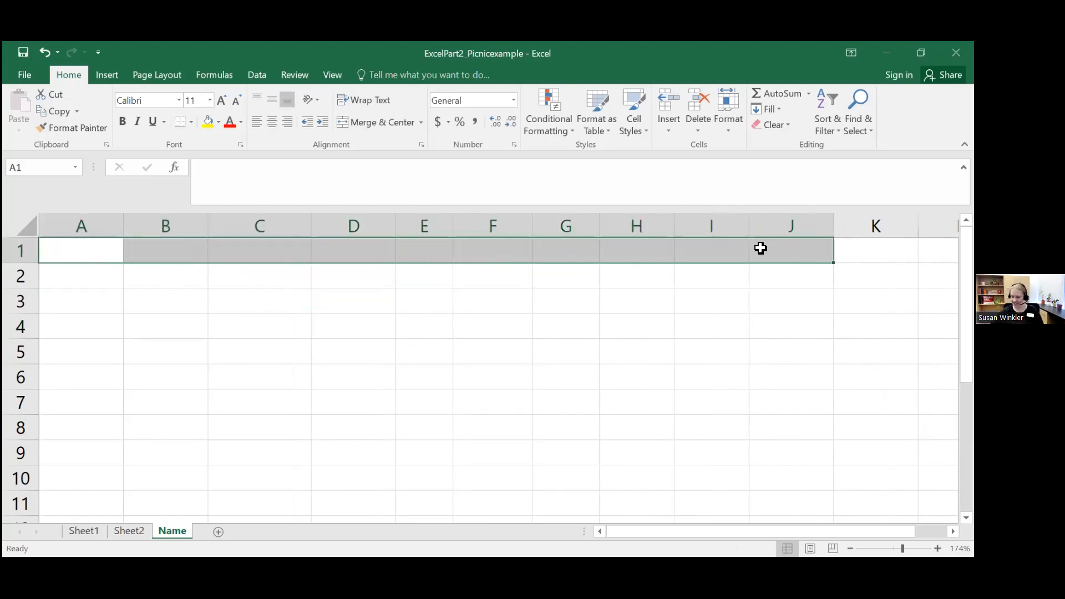
Step: Enter the numbers 1, 2, 3 and 4 down column A in cells A1 to A4
left_click(78, 253)
type("1")
key("Return")
type("2")
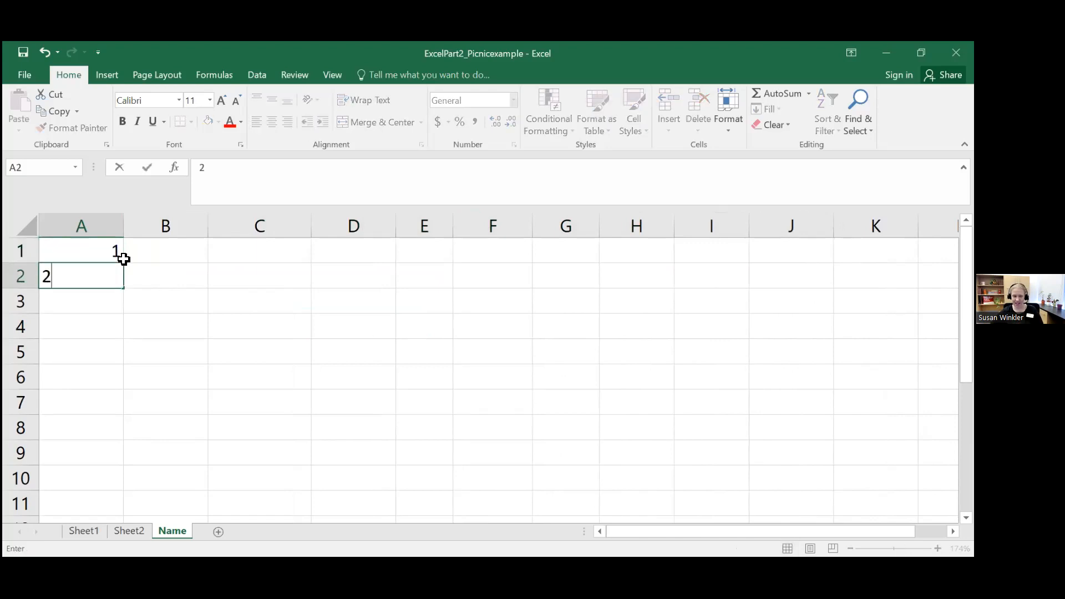
key("Return")
type("3")
key("Return")
type("4")
key("Return")
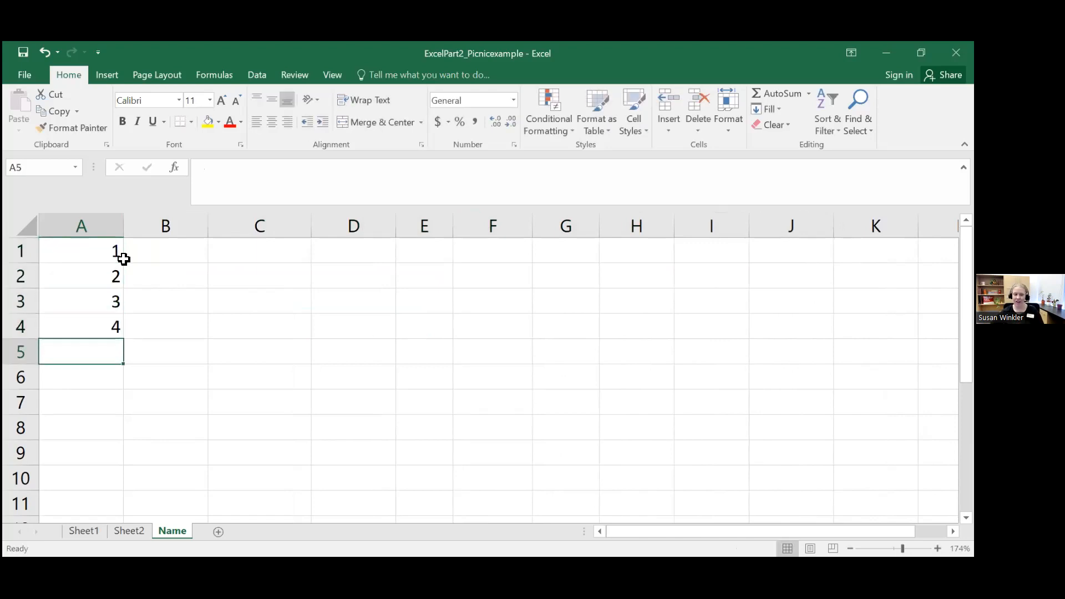
Step: Extend the number series in A1:A4 down column A through cell A11
left_click_drag(111, 248, 111, 322)
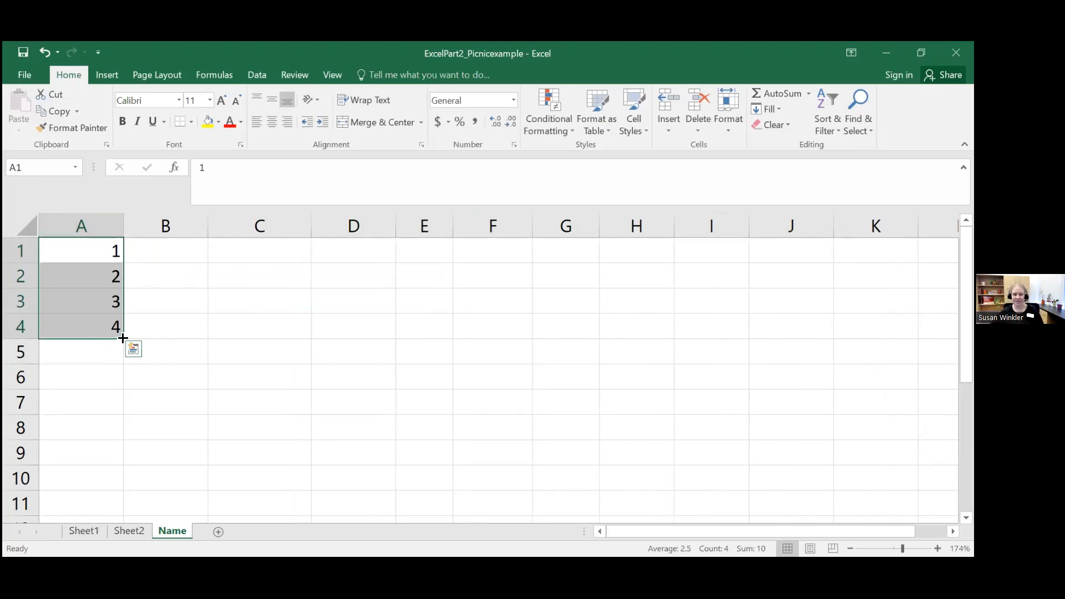
left_click_drag(123, 338, 119, 386)
left_click_drag(118, 462, 112, 506)
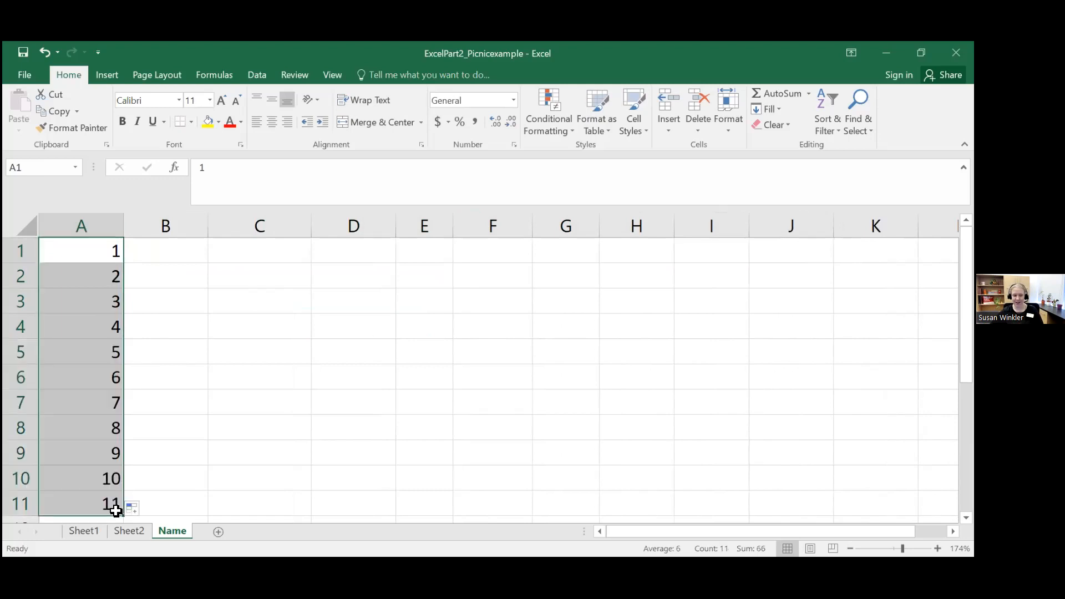
left_click(218, 415)
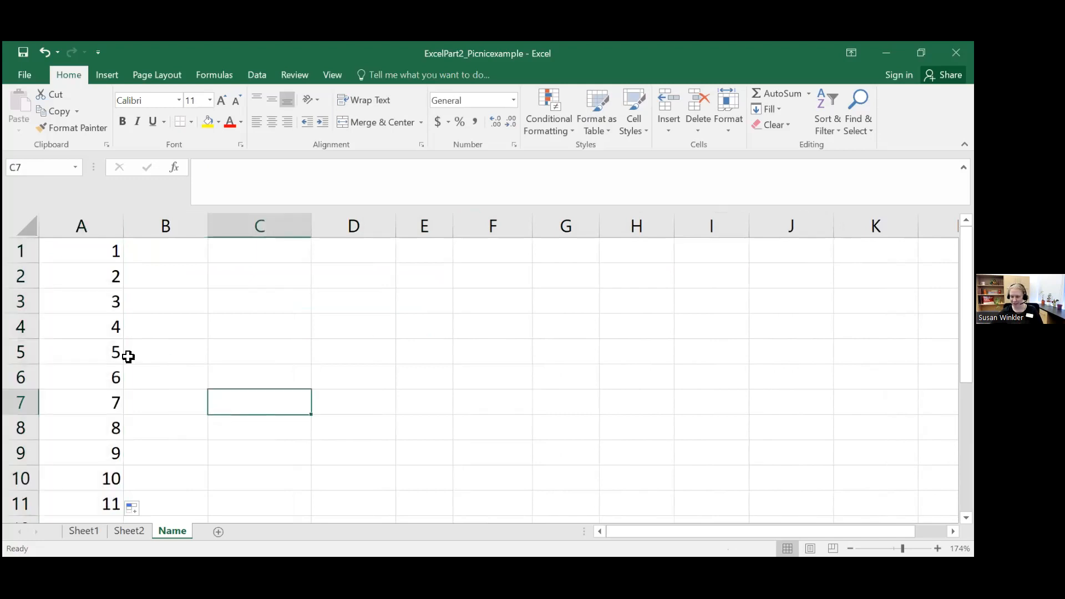
Step: Clear the number series in A1:A11 and enter 1 pm, 2pm and 3pm in cells A1, A2 and A3
left_click_drag(87, 247, 99, 505)
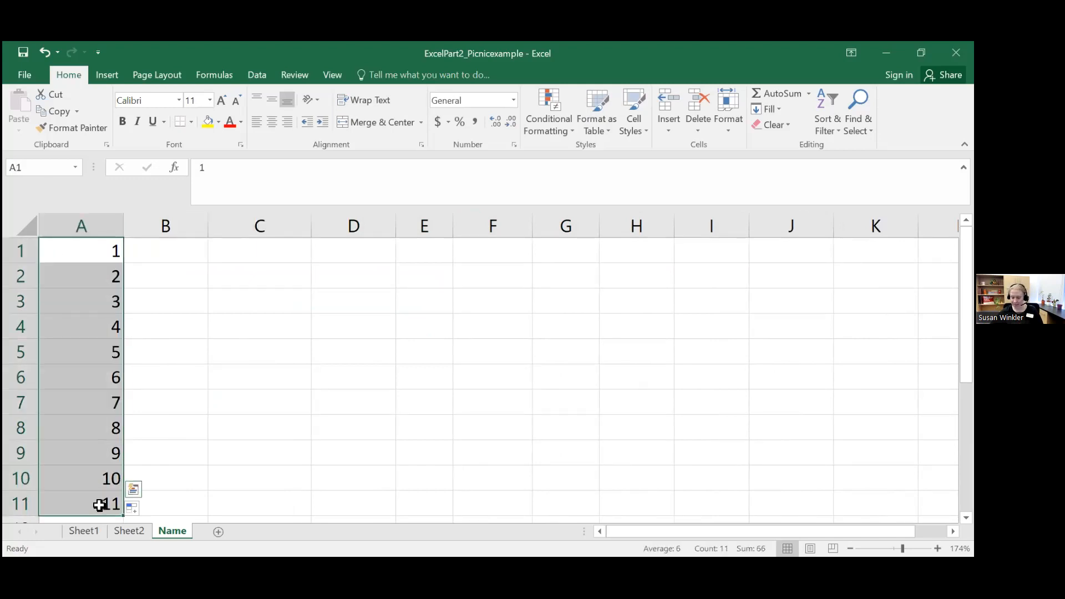
key("Delete")
type("1 pm")
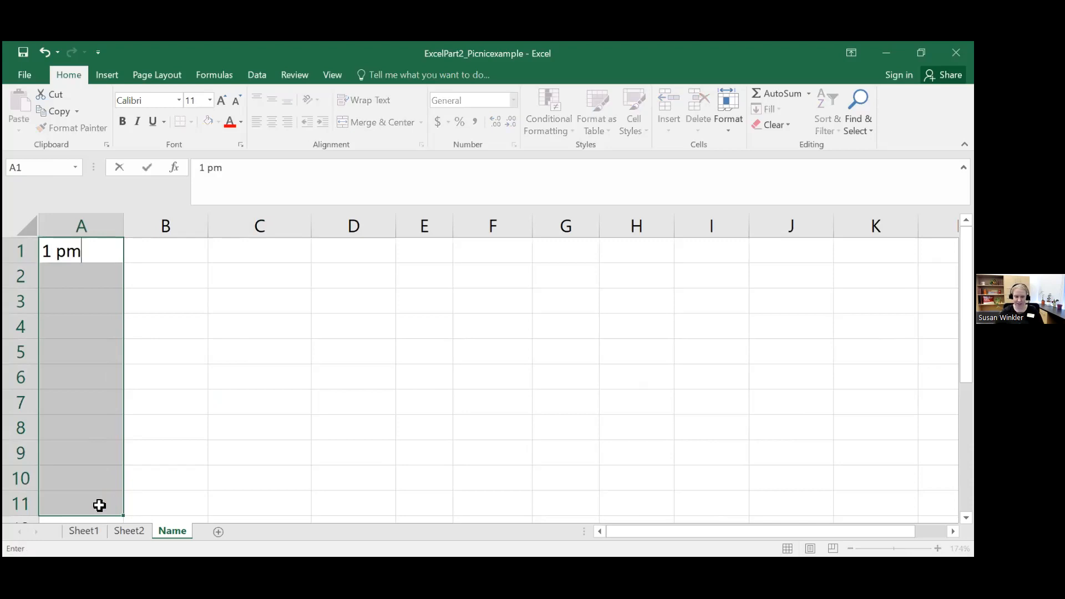
key("Return")
type("2pm")
key("Return")
type("3pm")
key("Return")
Step: Try to extend the time entries in A1:A3 down column A through A11, and compare how A1 and A2 are stored
left_click(93, 276)
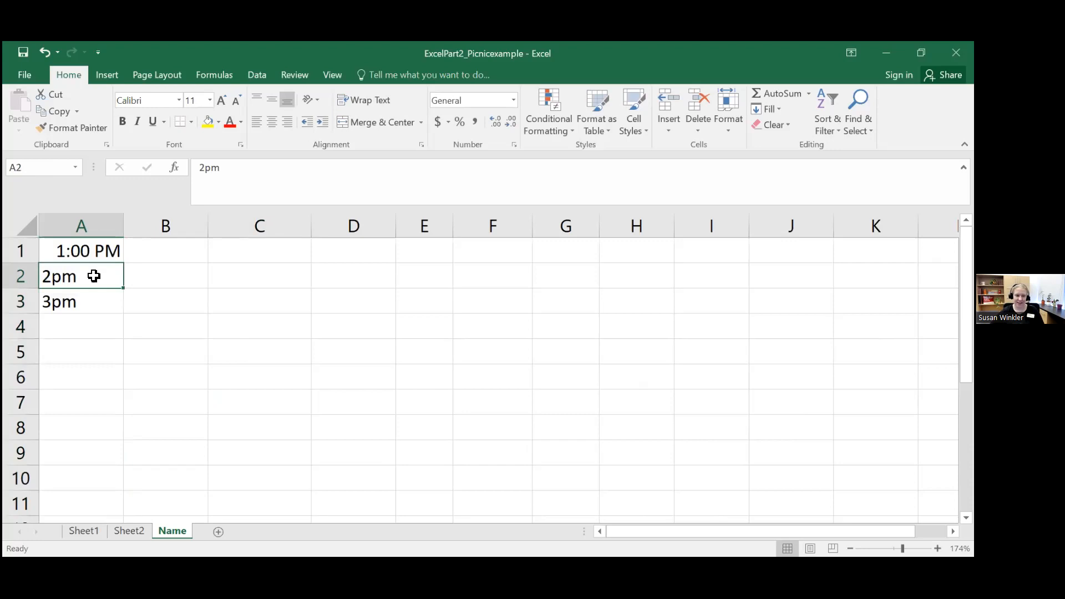
left_click_drag(114, 250, 114, 504)
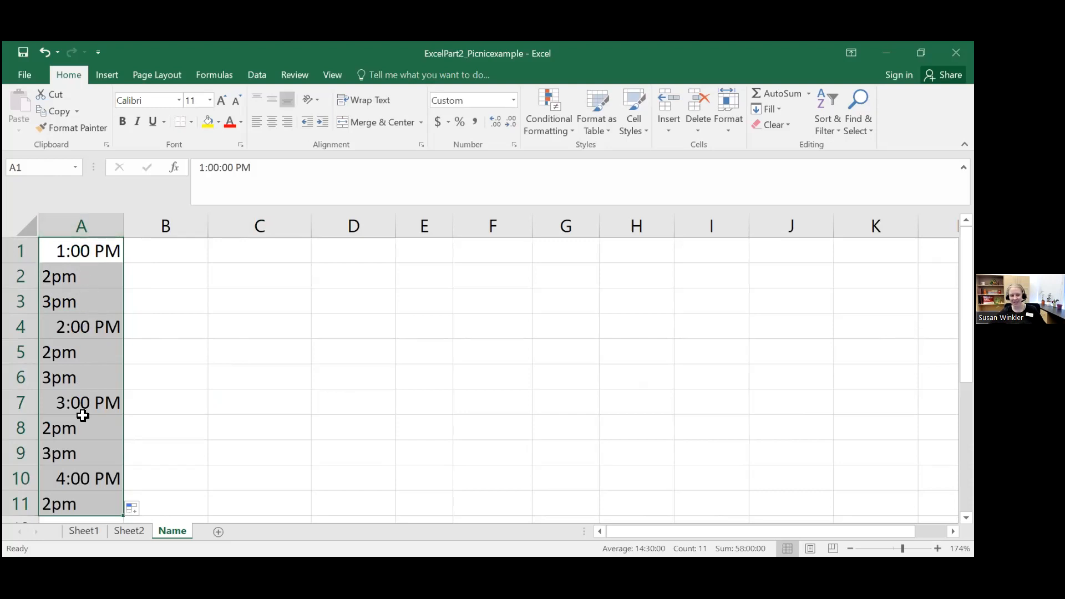
left_click(73, 271)
left_click_drag(90, 278, 86, 299)
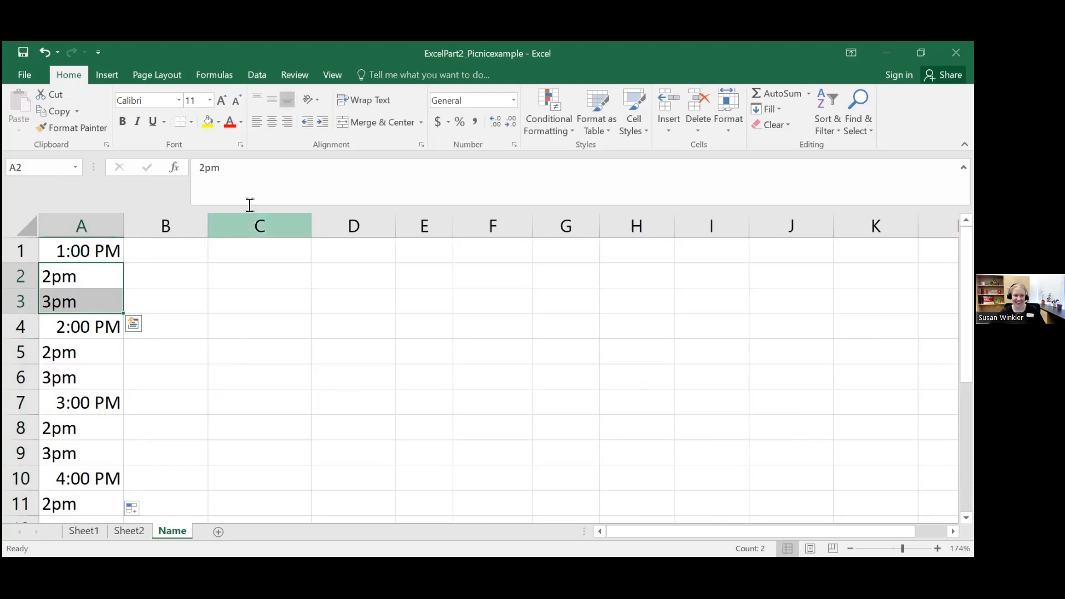
left_click(95, 247)
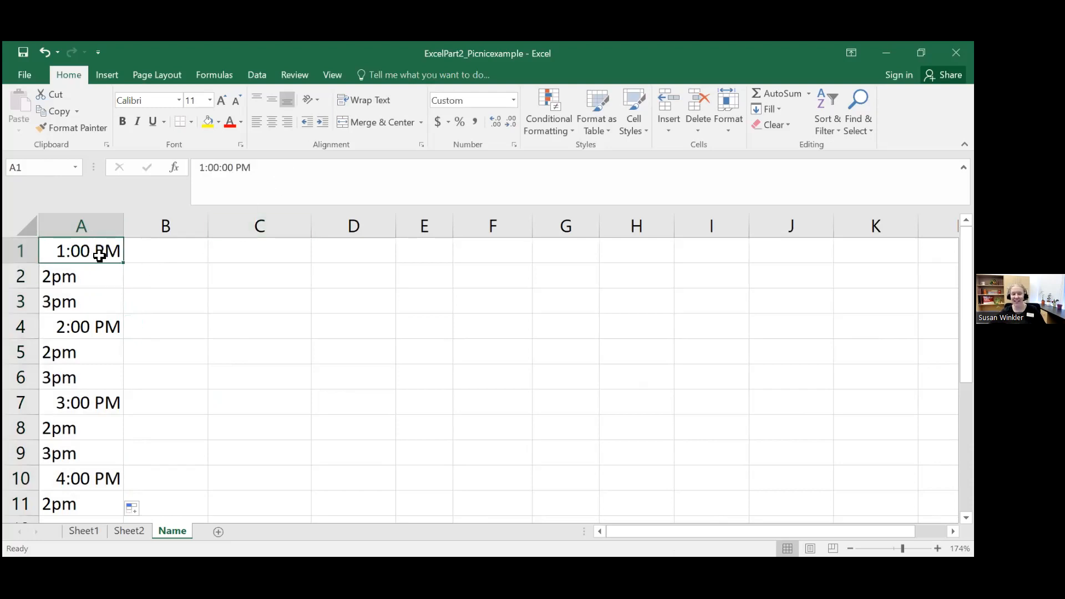
left_click(100, 266)
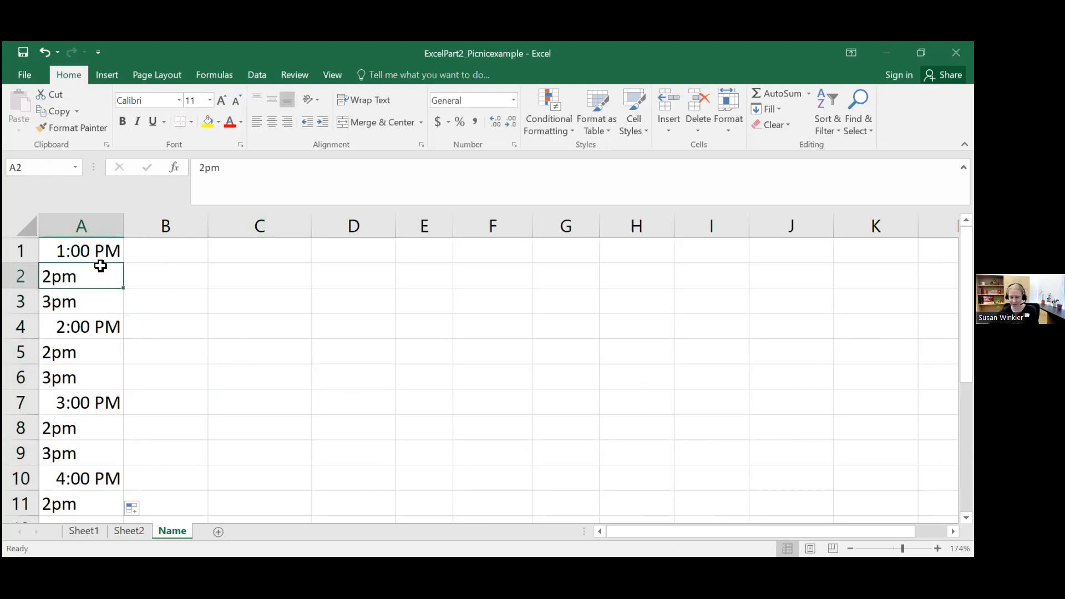
Step: Delete the contents of cells A2 through A11
key("Delete")
left_click(100, 302)
key("Delete")
left_click(100, 330)
key("Delete")
left_click(100, 353)
key("Delete")
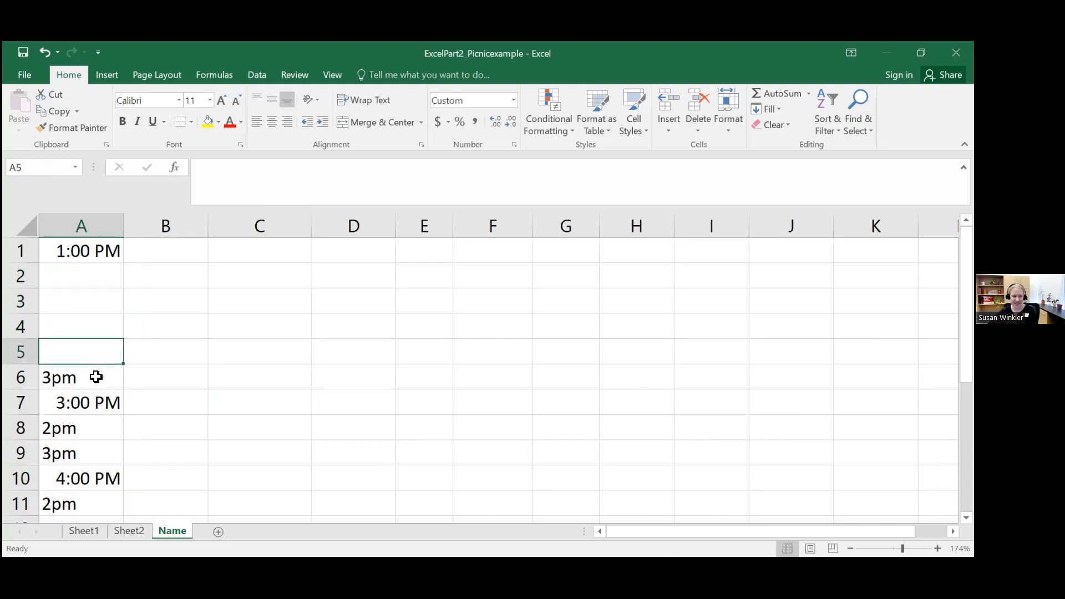
left_click(96, 377)
key("Delete")
left_click(100, 402)
key("Delete")
left_click(100, 426)
key("Delete")
left_click(97, 452)
key("Delete")
left_click(102, 487)
left_click(103, 506)
key("Delete")
left_click(97, 472)
key("Delete")
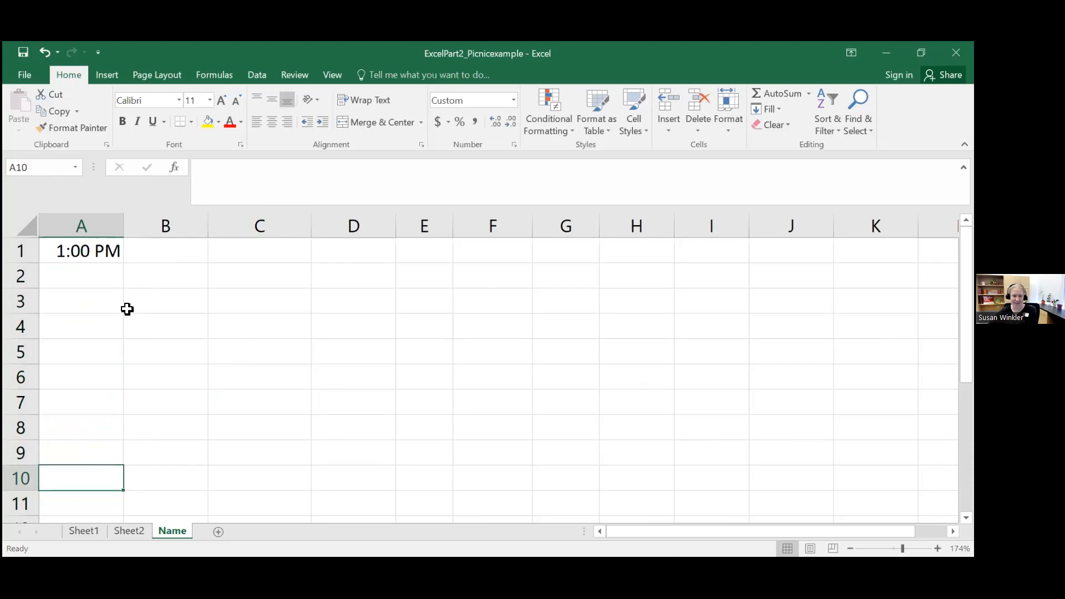
Step: Apply the Time number format to the whole of column A
left_click(100, 266)
left_click(94, 252)
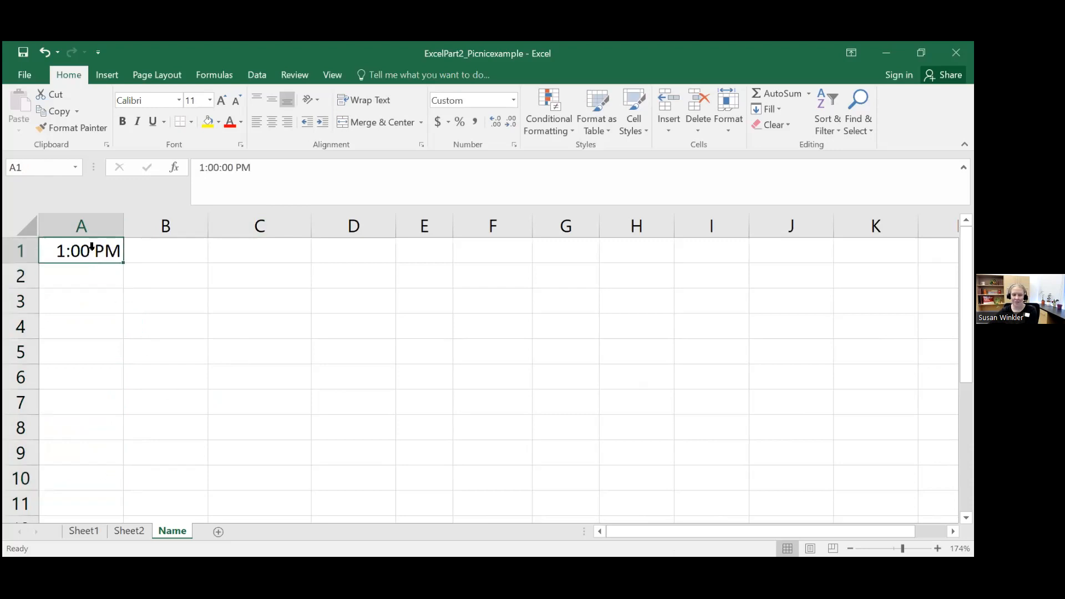
left_click(84, 225)
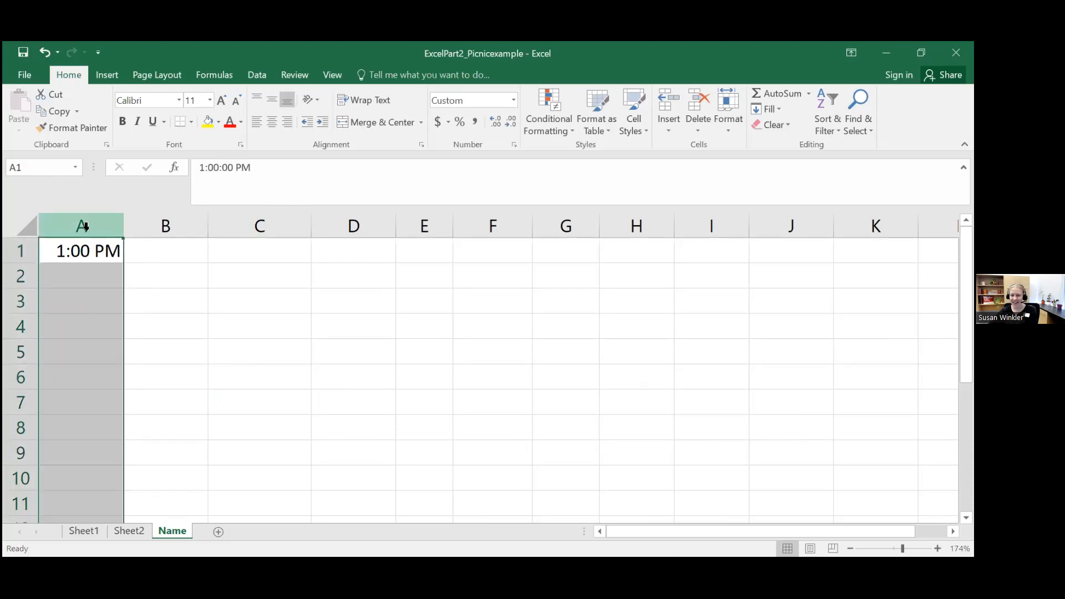
left_click(512, 101)
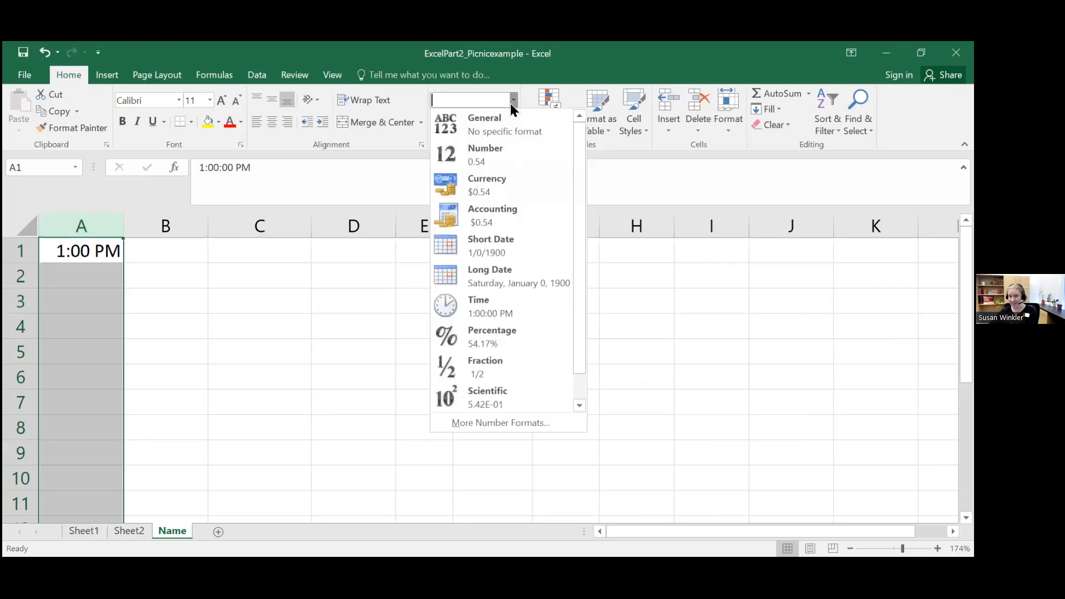
left_click(499, 313)
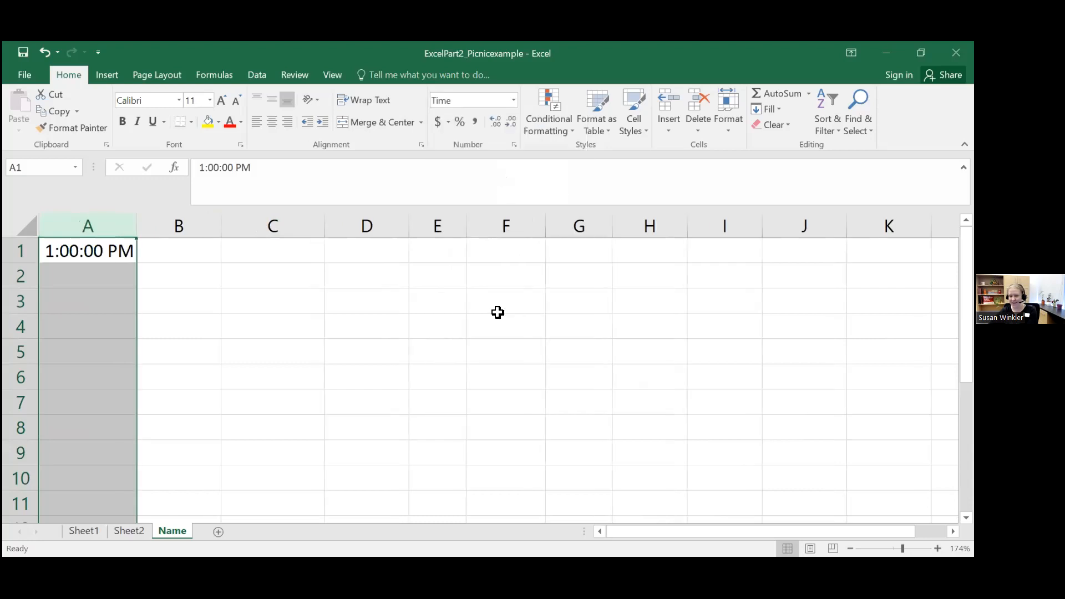
Step: Try entering the second time in cell A2 as 2, and as 2pm
left_click(89, 277)
type("2")
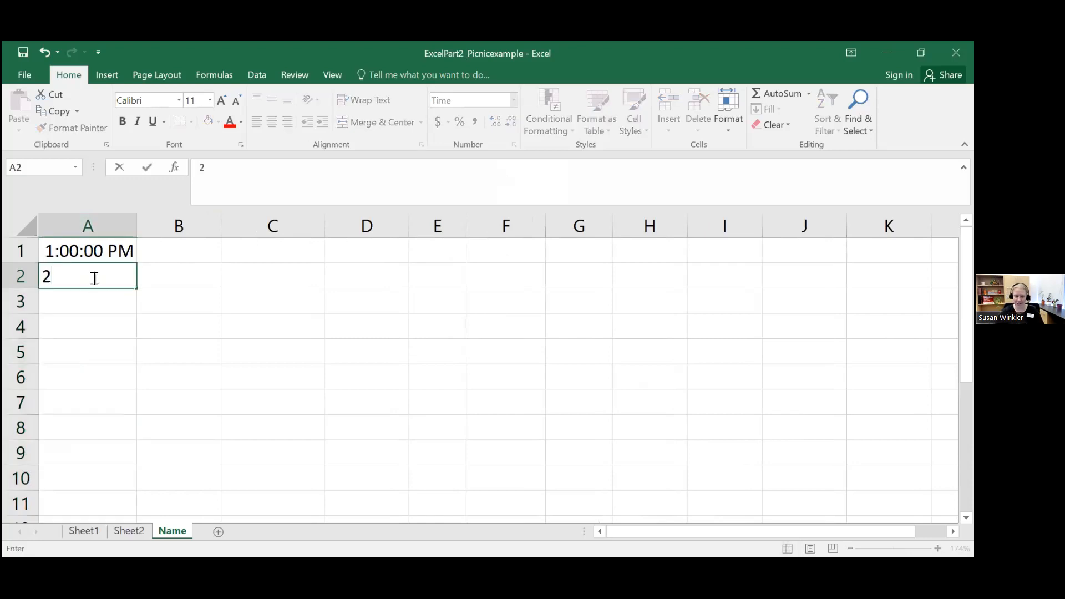
key("Return")
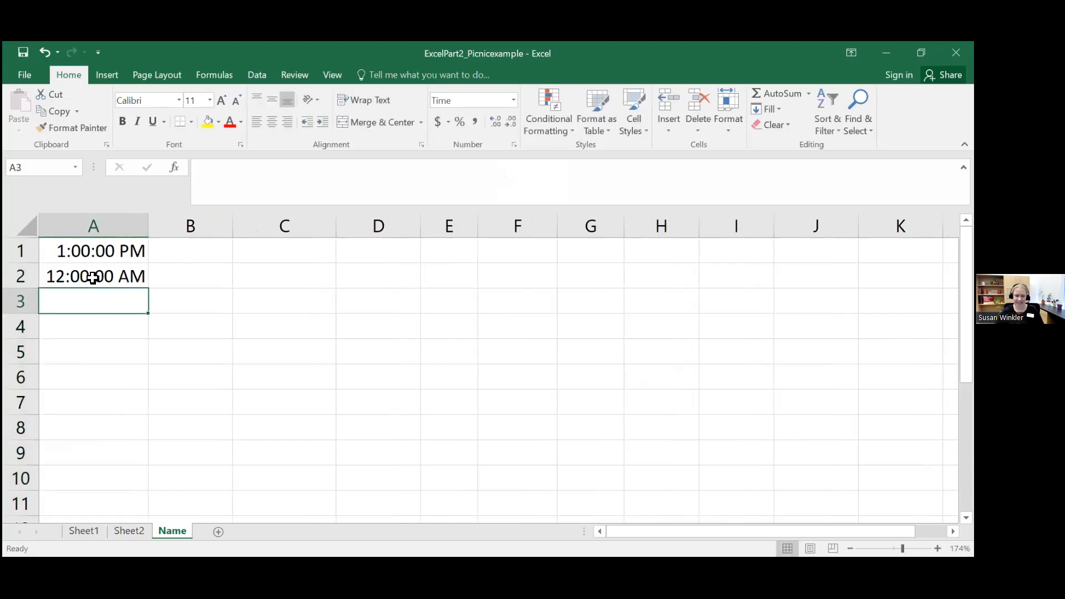
left_click(93, 278)
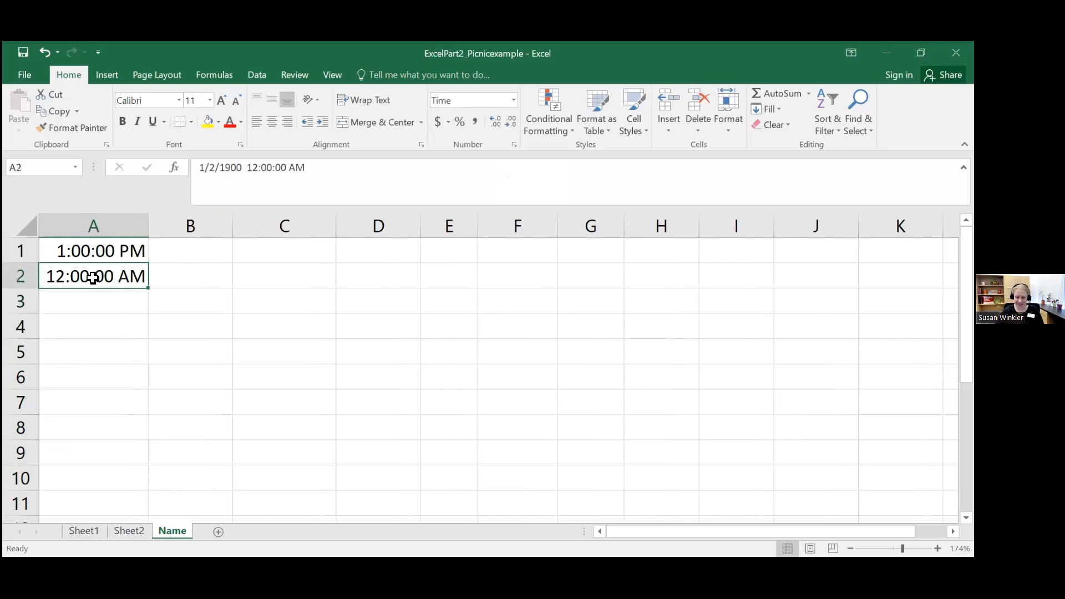
type("2pm")
key("Return")
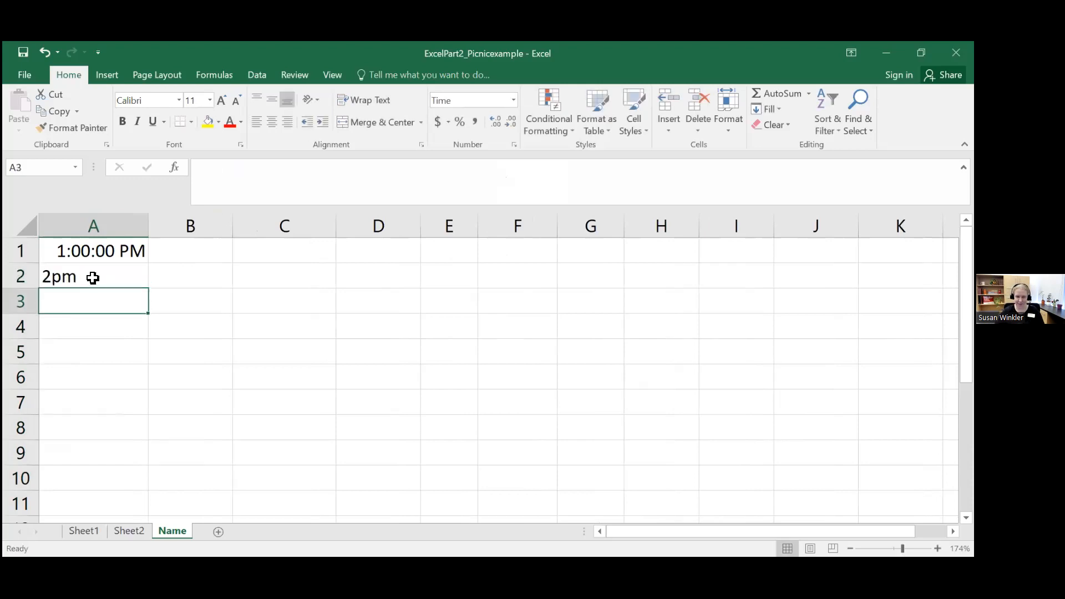
left_click(93, 278)
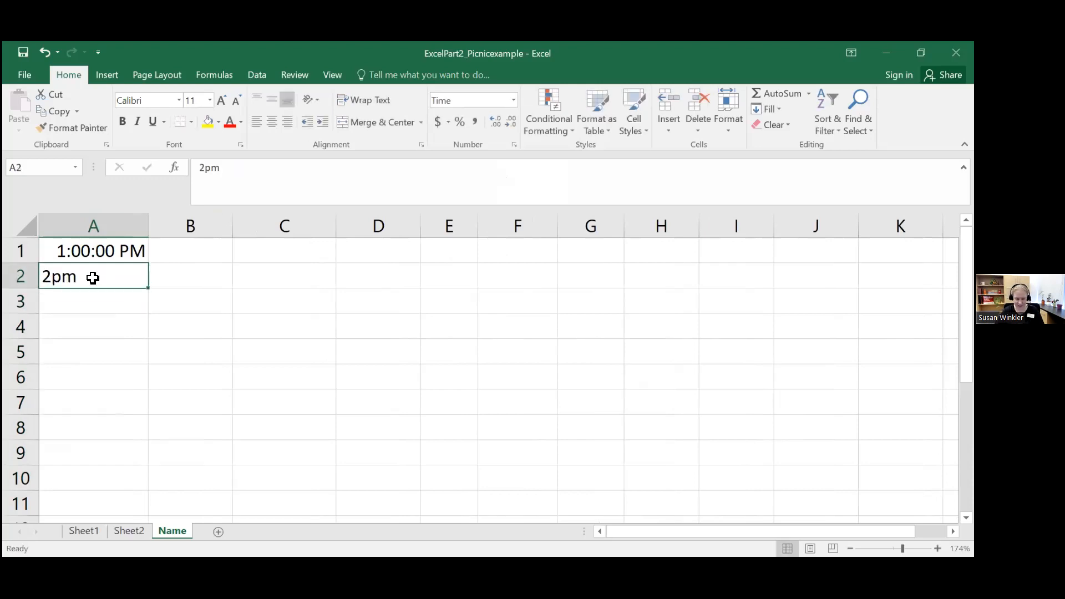
Step: Enter 2:00 pm in A2 and 3:00 pm in A3, and extend the hourly series from A1:A3 down through A11
type("2")
key("BackSpace")
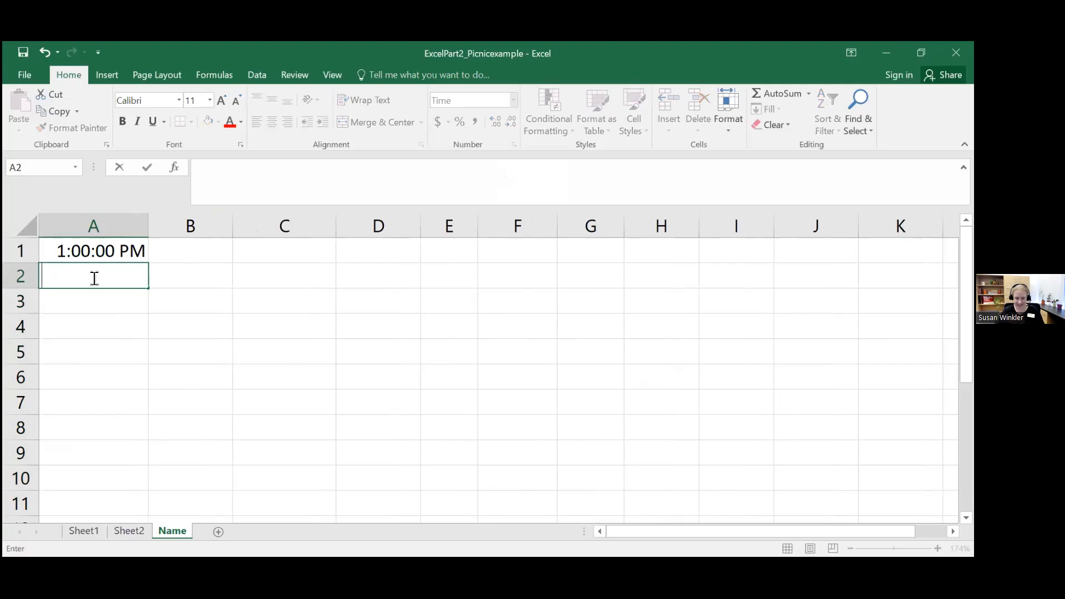
type("2:00 pm")
key("Return")
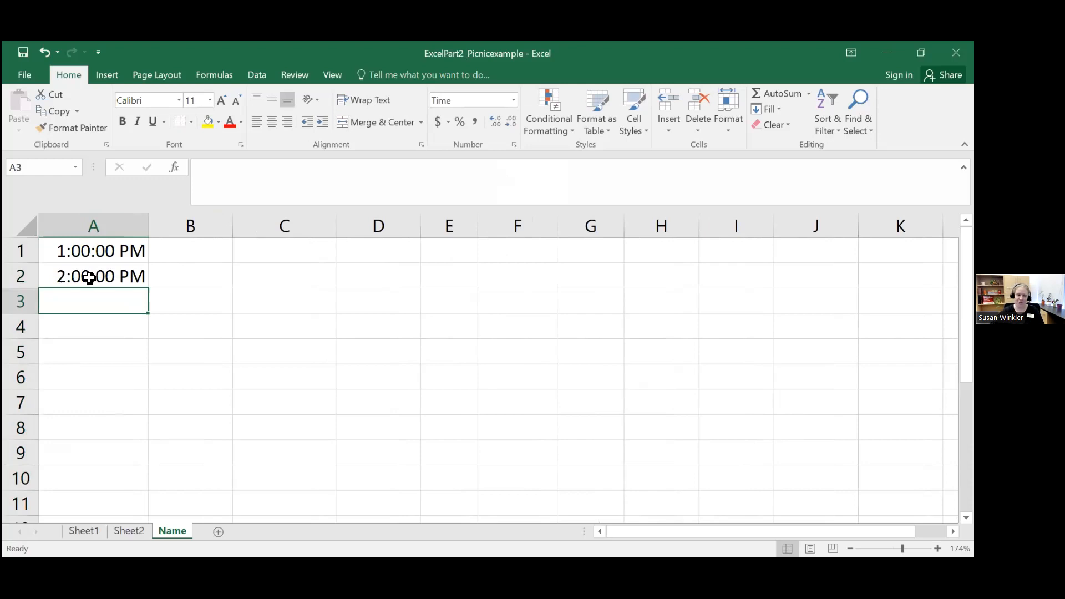
type("3:00 pm")
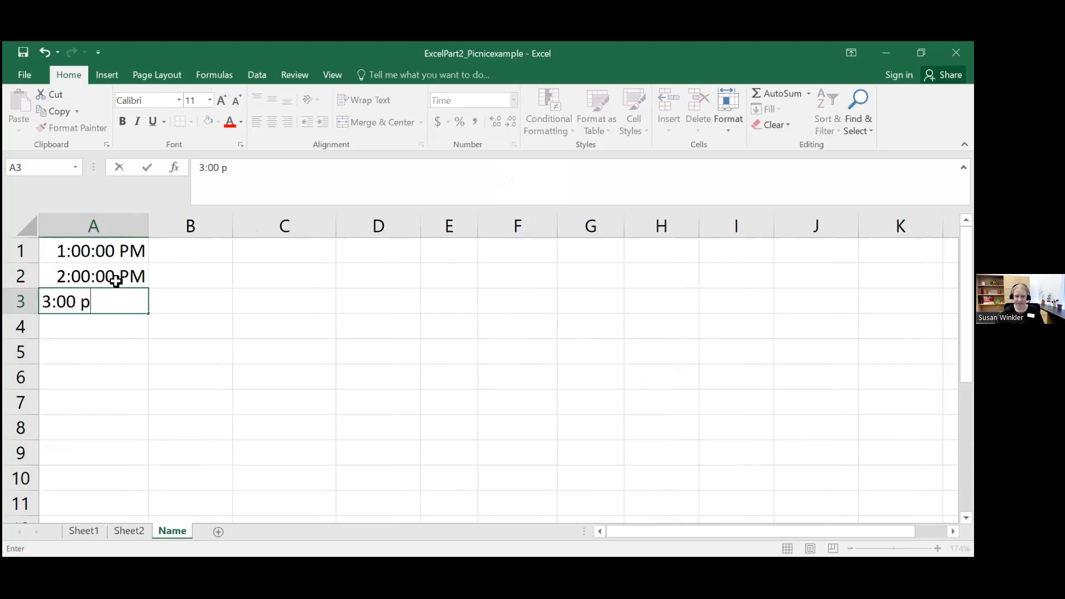
key("Return")
left_click_drag(117, 252, 152, 511)
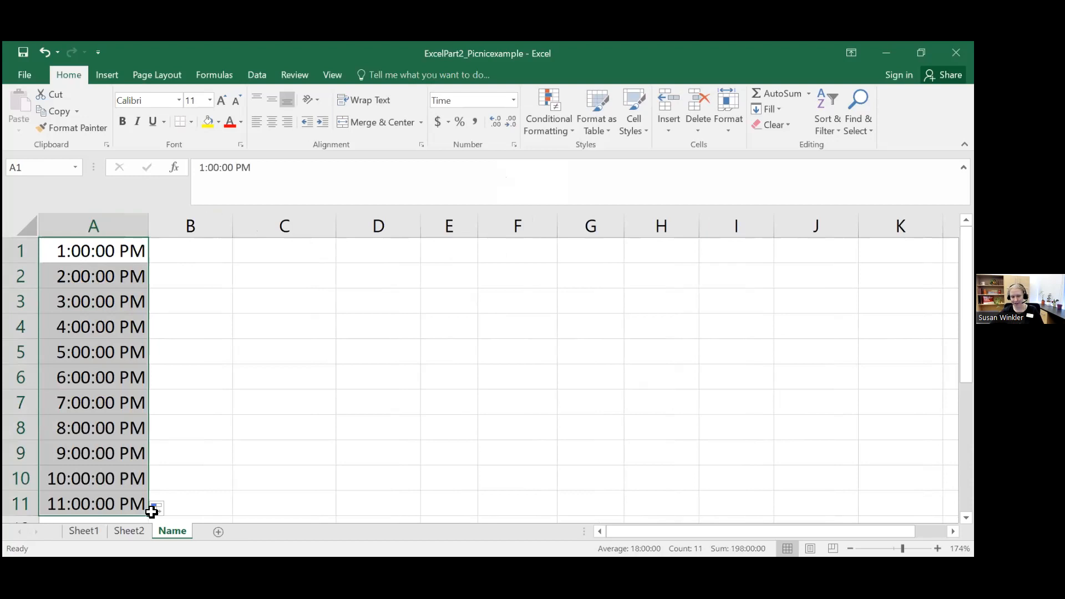
left_click(299, 335)
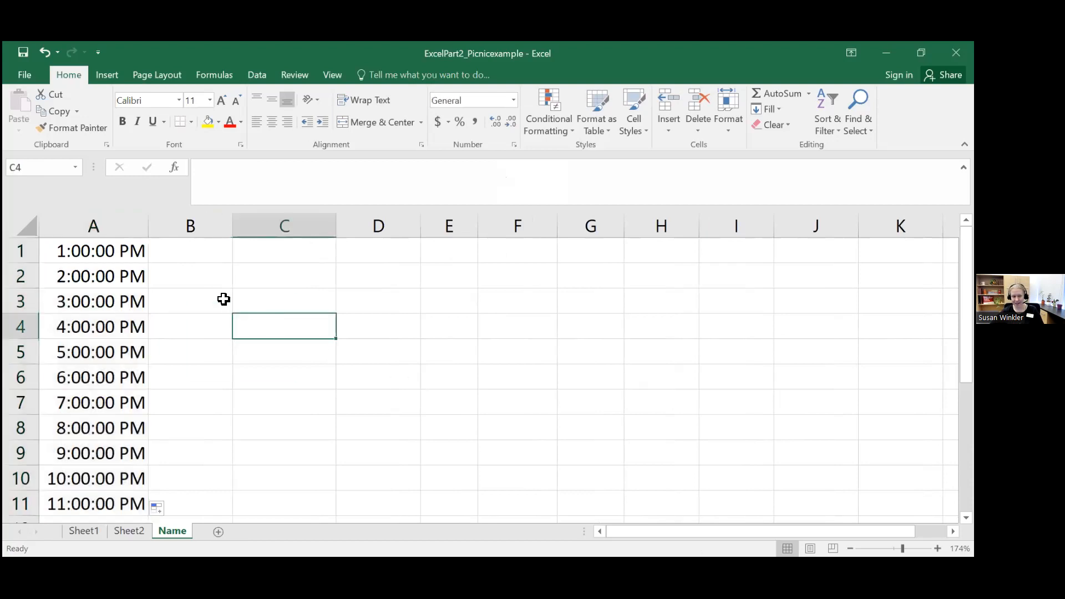
Step: Clear the hourly times from cells A1 through A11
left_click_drag(116, 245, 114, 501)
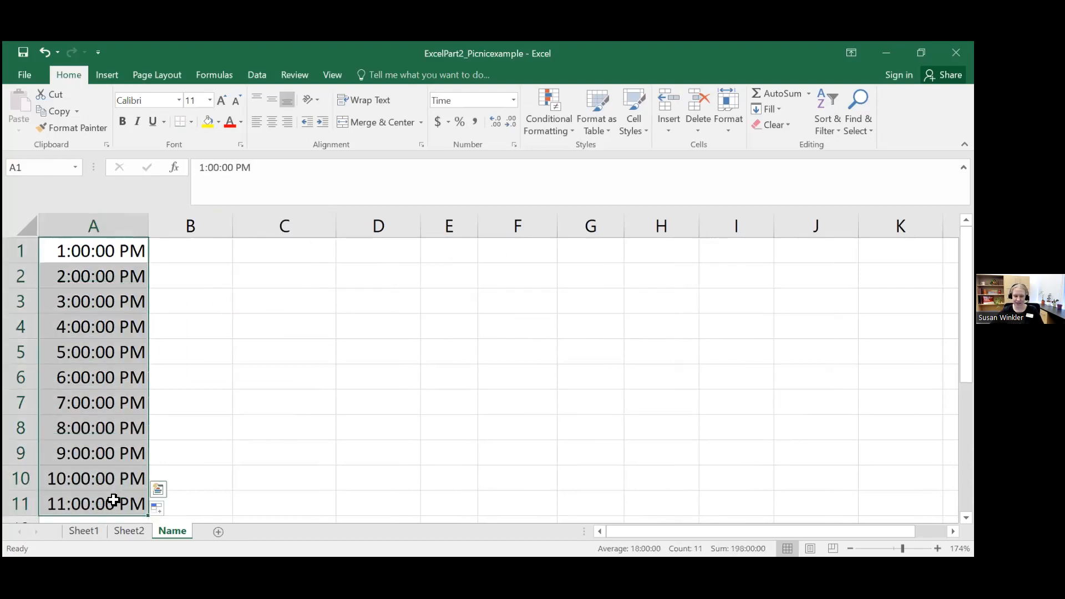
key("Delete")
left_click(326, 381)
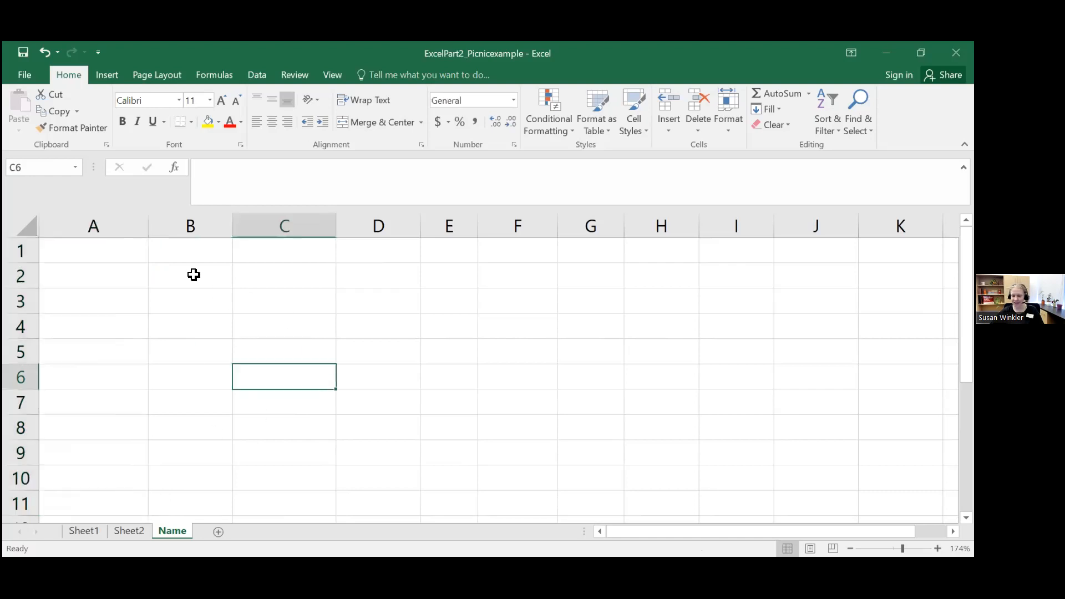
left_click(104, 254)
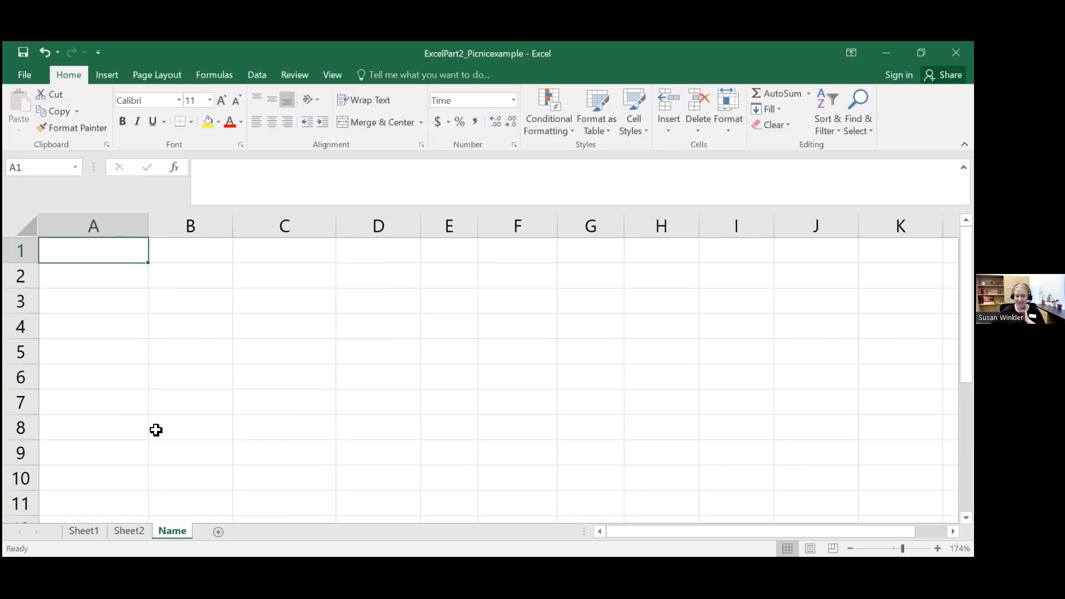
Step: Delete the TOTAL label and its sum in F13:G13 below the picnic list on Sheet1
left_click(87, 531)
scroll(349, 438, "up", 5)
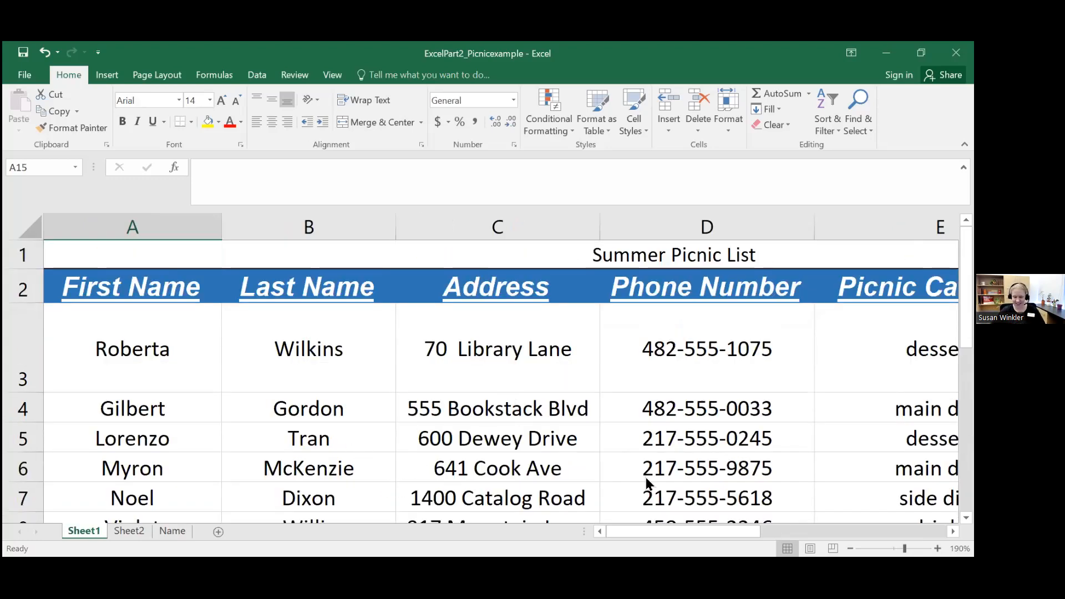
left_click_drag(905, 549, 891, 548)
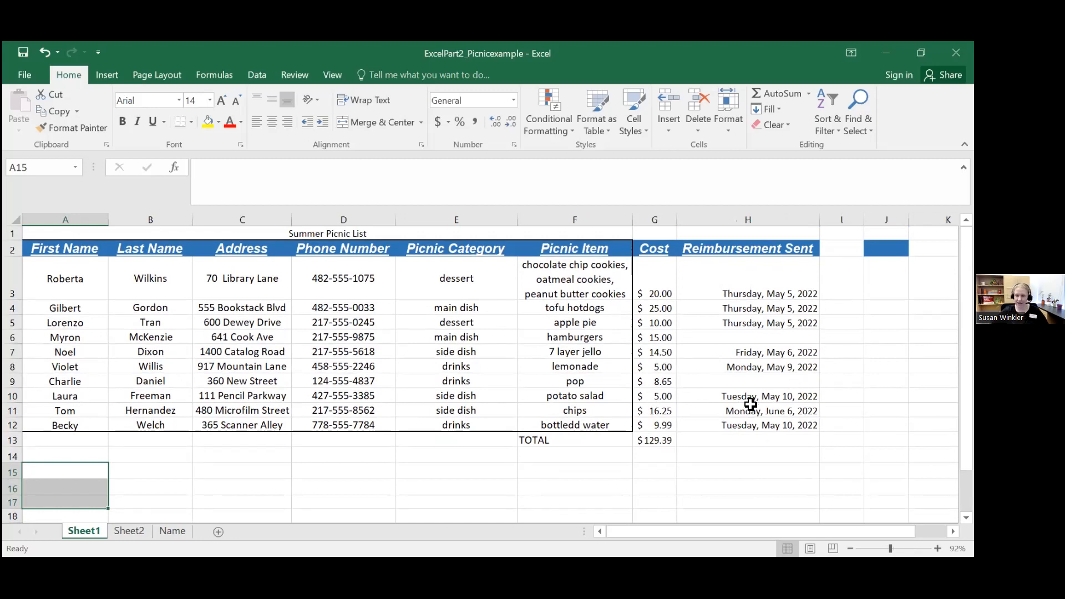
left_click(593, 439)
left_click_drag(593, 439, 664, 441)
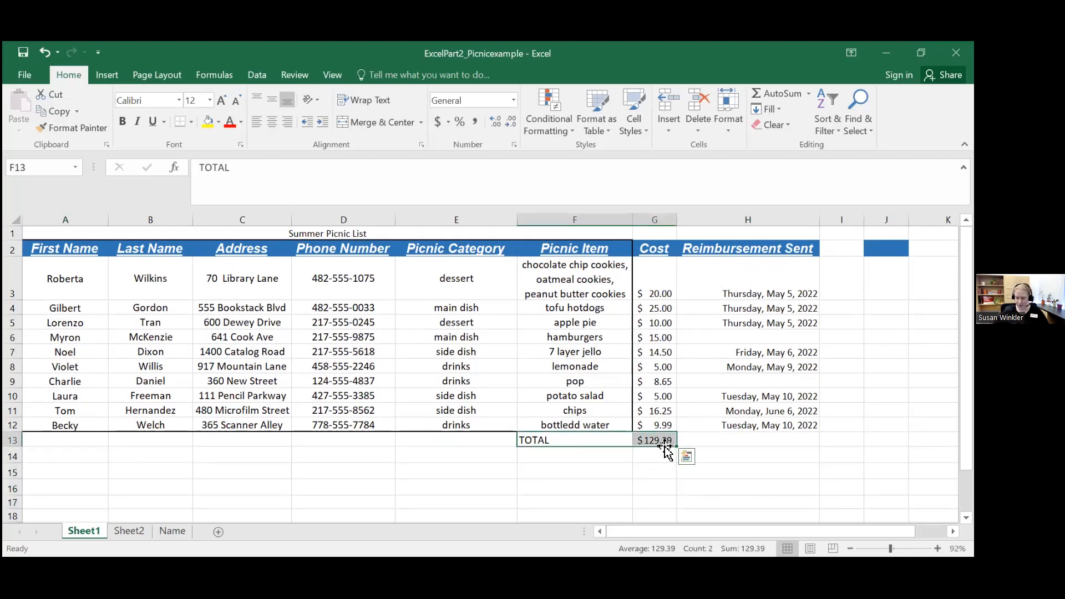
key("Delete")
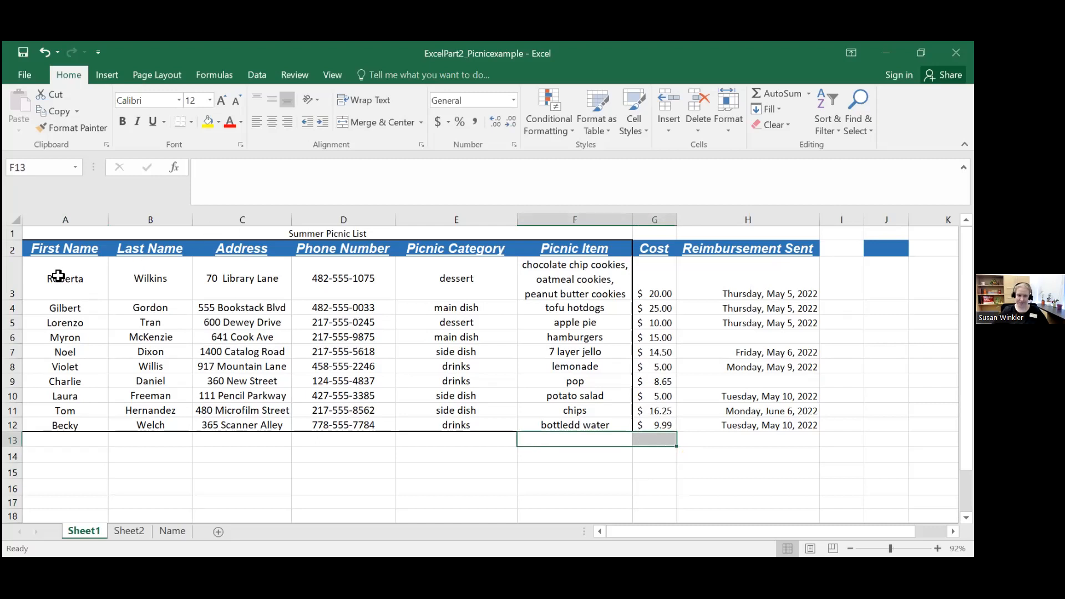
Step: Remove the existing borders from the picnic table A2:H12 and apply Thick Outside Borders around it
left_click_drag(63, 281, 91, 322)
left_click_drag(76, 241, 768, 426)
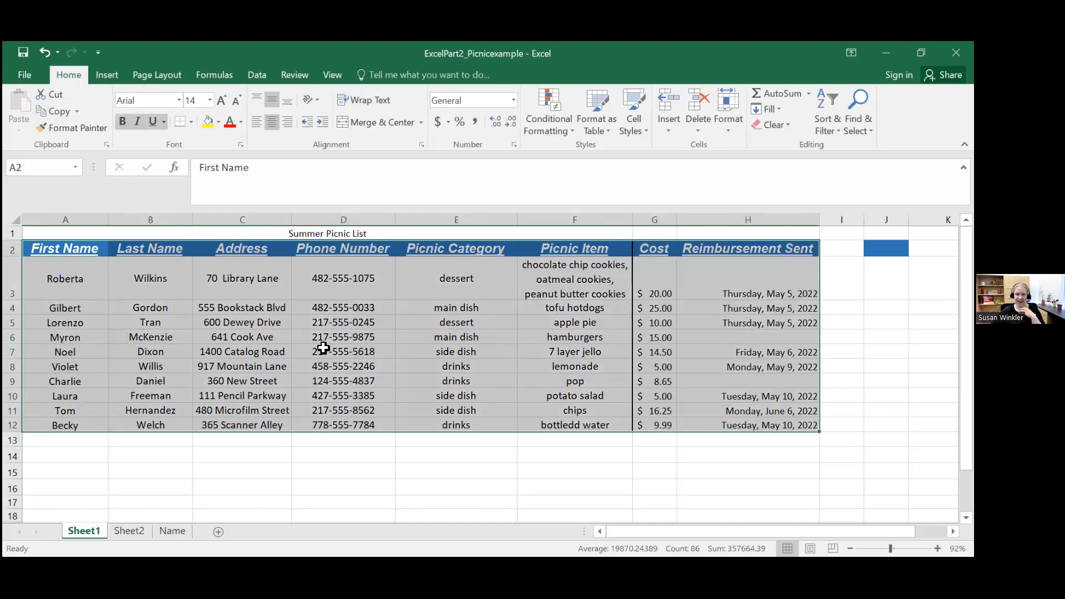
left_click(192, 125)
left_click(239, 231)
left_click_drag(65, 248, 748, 427)
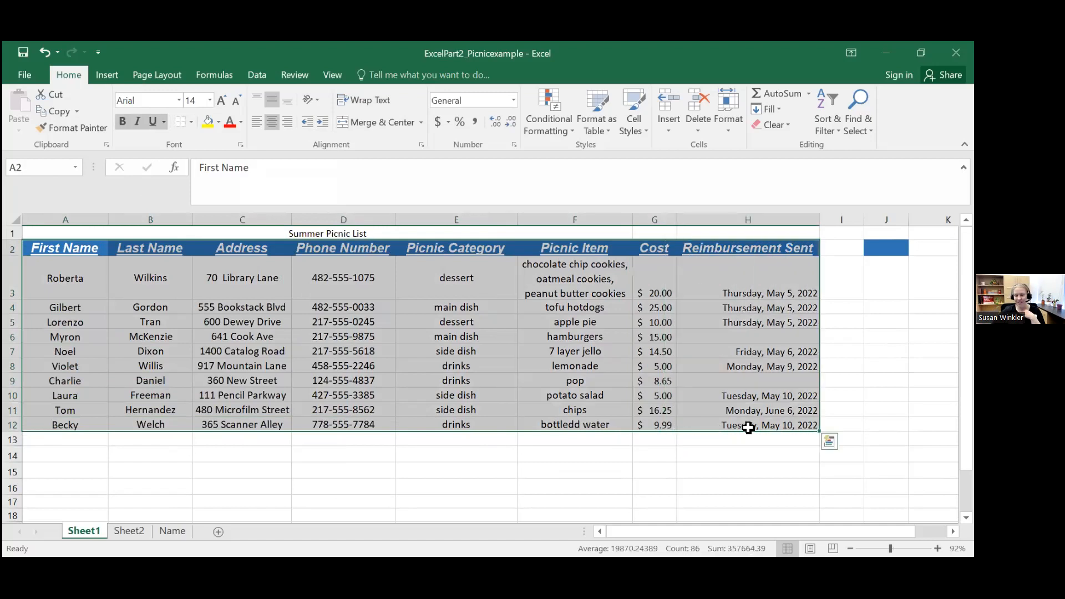
left_click(190, 122)
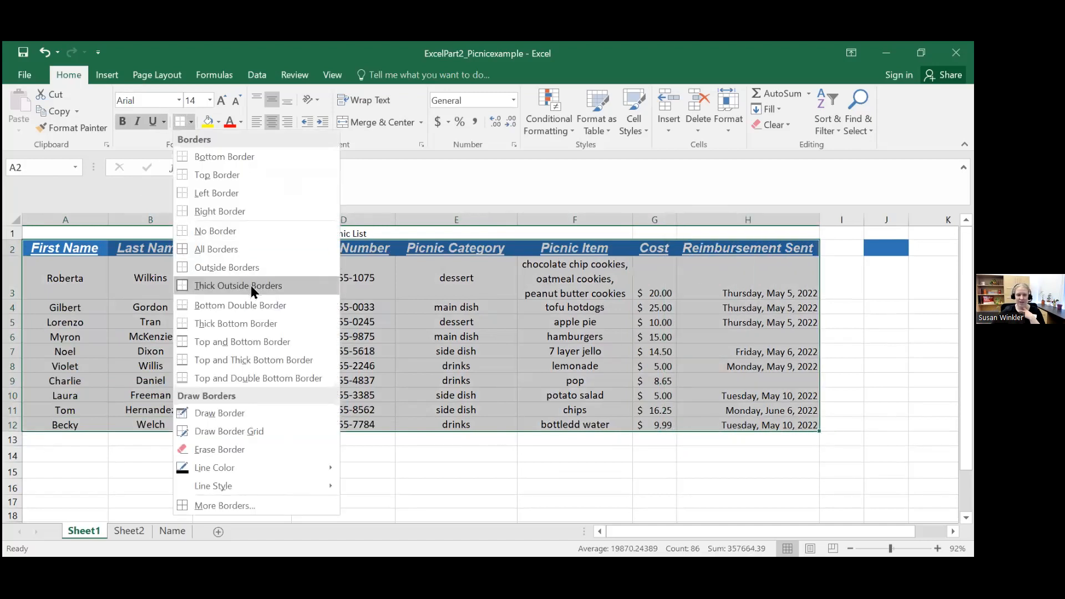
left_click(251, 285)
Step: Fill the empty cells I1:J16 beside the picnic table with white, covering the stray blue cell J2
left_click_drag(849, 232, 888, 289)
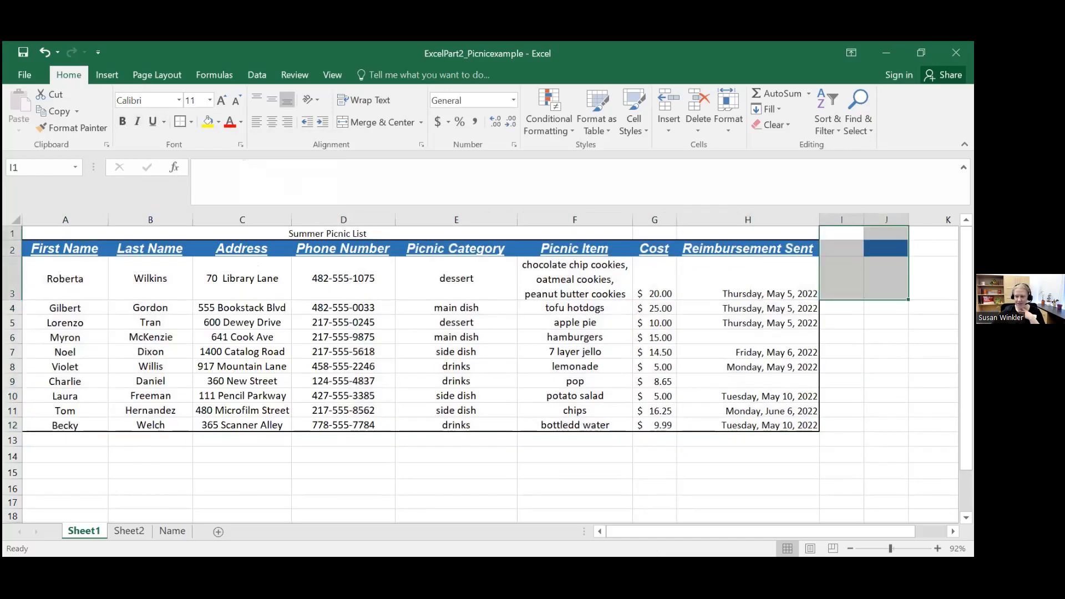
left_click(220, 122)
left_click(211, 154)
left_click(886, 335)
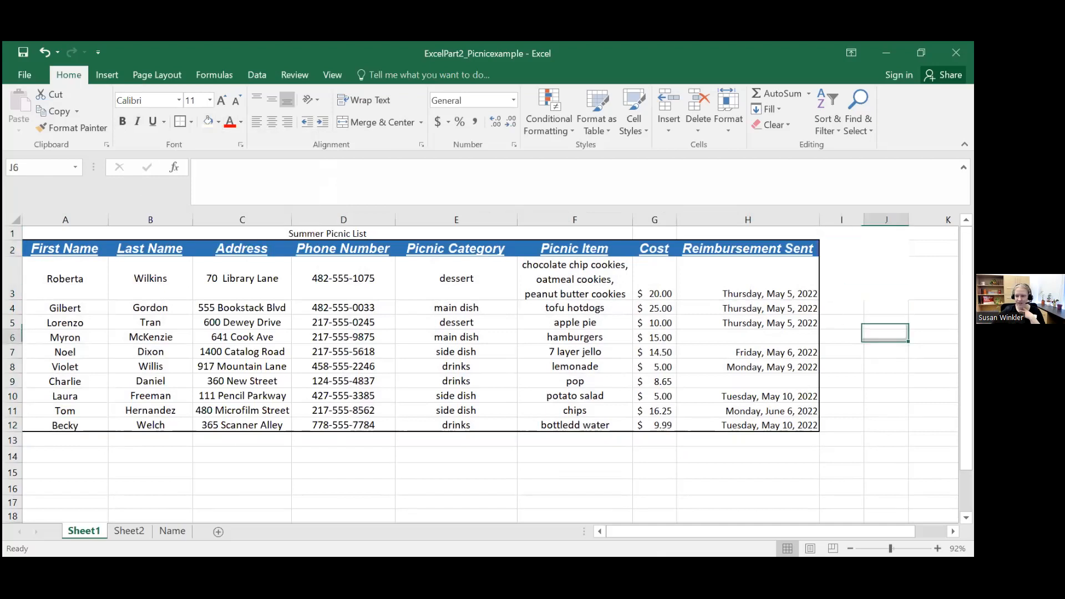
left_click_drag(837, 236, 887, 491)
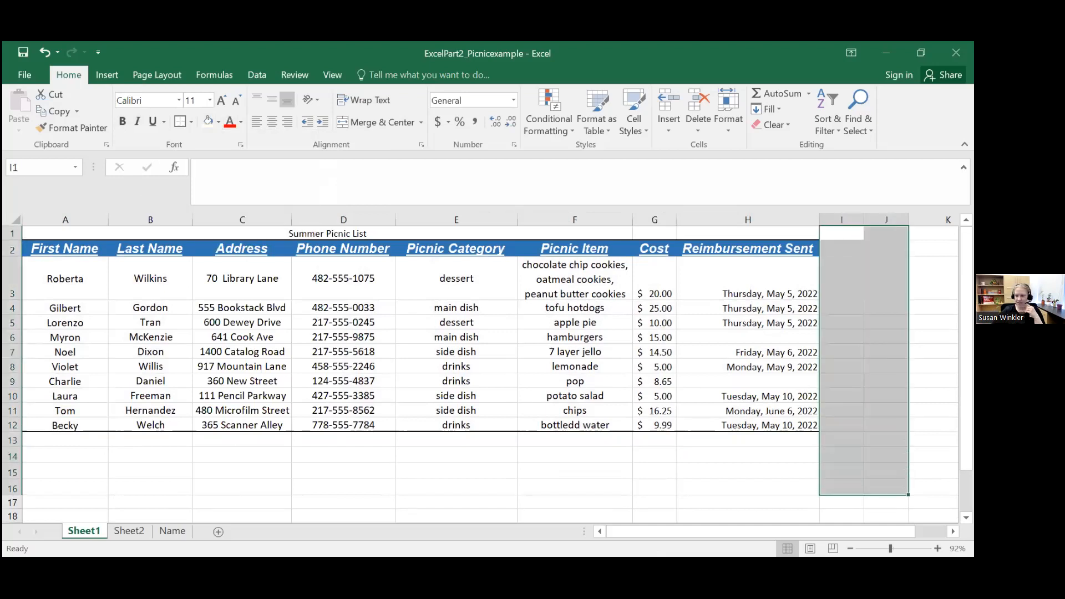
left_click(202, 121)
left_click(460, 470)
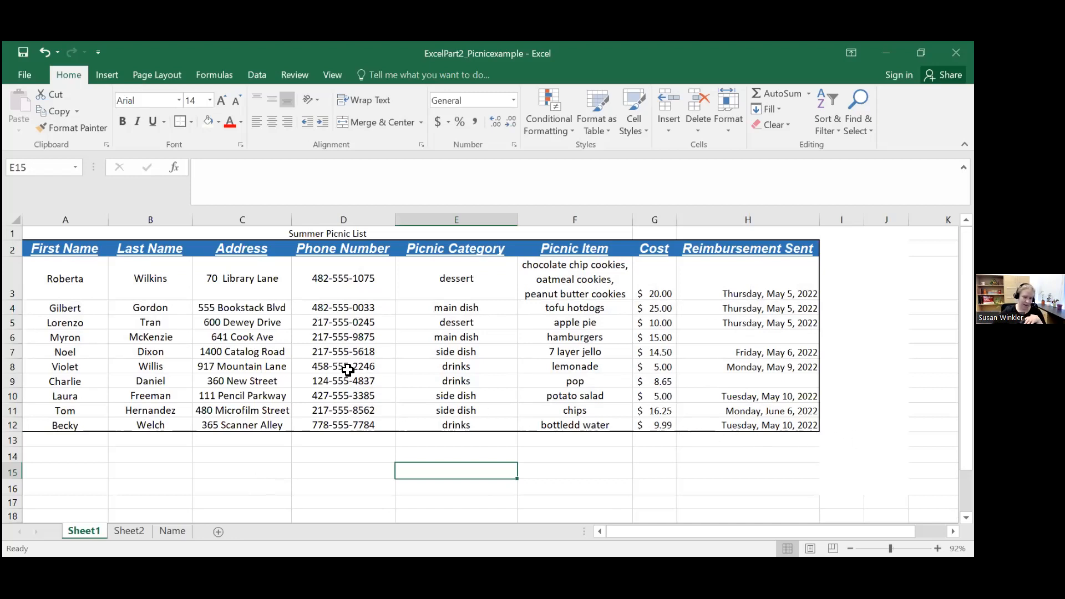
Step: Try to sort the picnic rows A3:H12 from A to Z without including the header row
left_click_drag(76, 281, 787, 421)
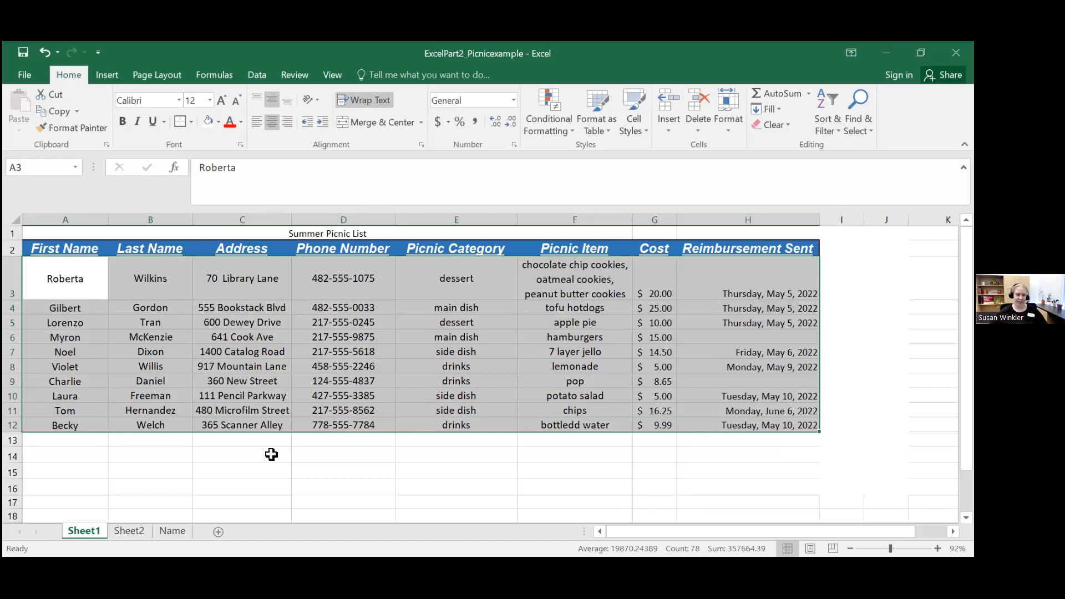
left_click_drag(67, 277, 792, 424)
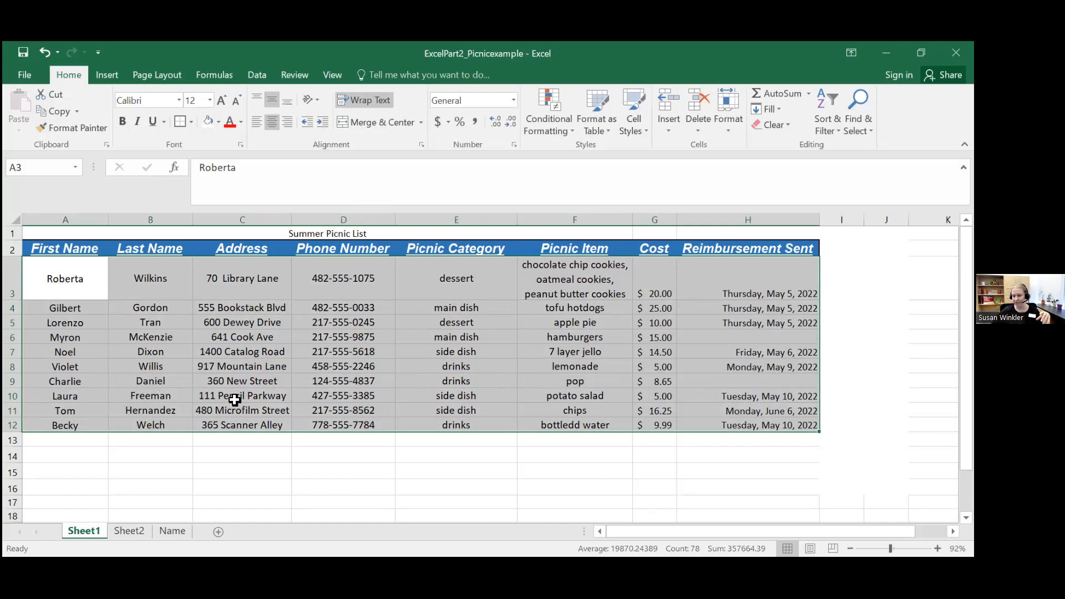
left_click(825, 108)
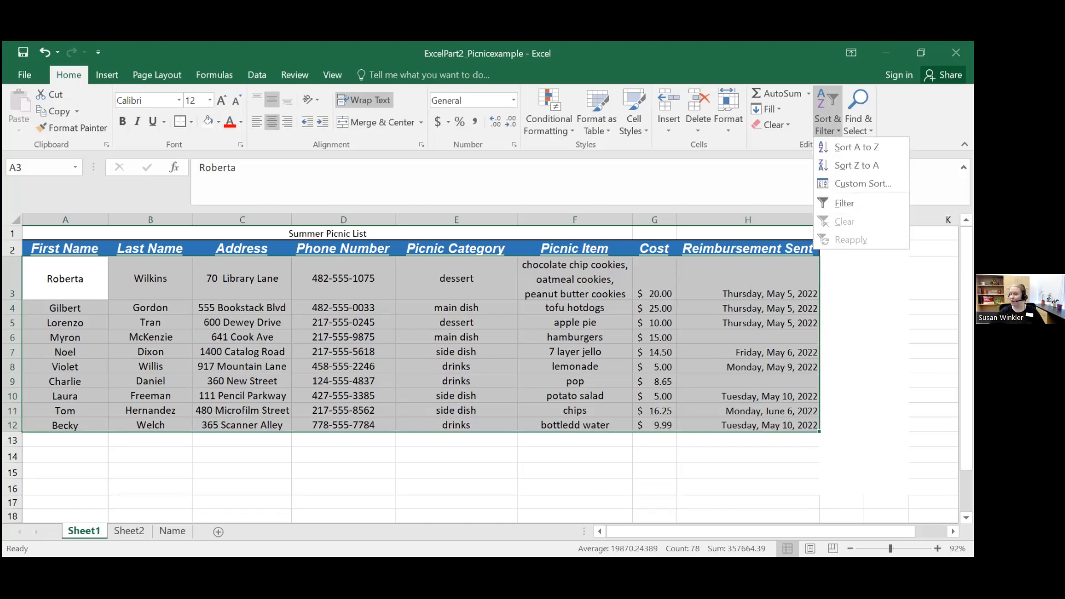
left_click(861, 146)
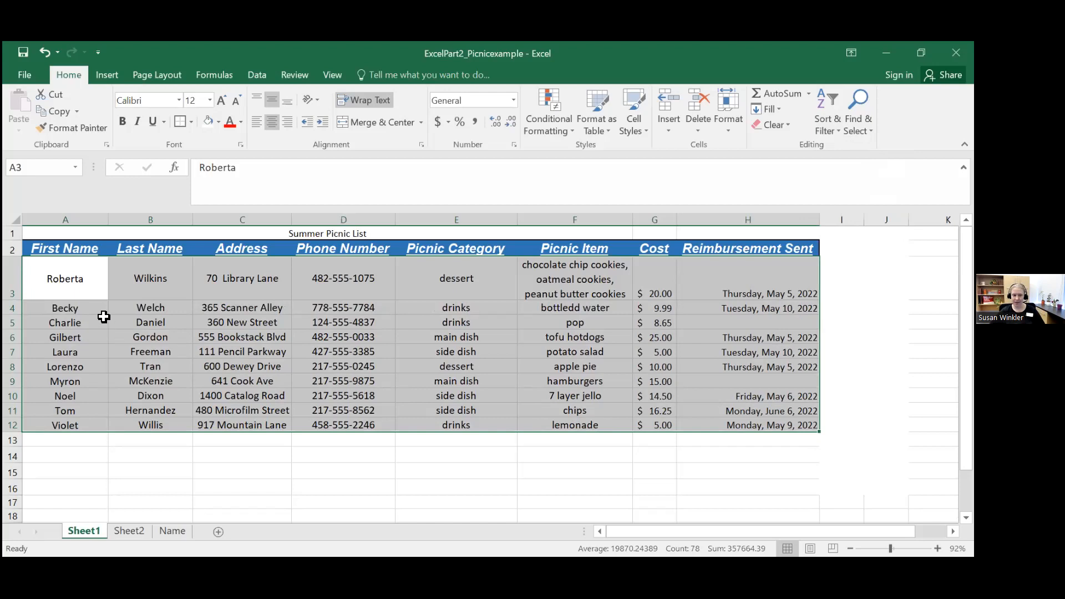
Step: Sort the picnic table from A to Z with the header row included in the selection A2:H12
left_click_drag(72, 247, 751, 425)
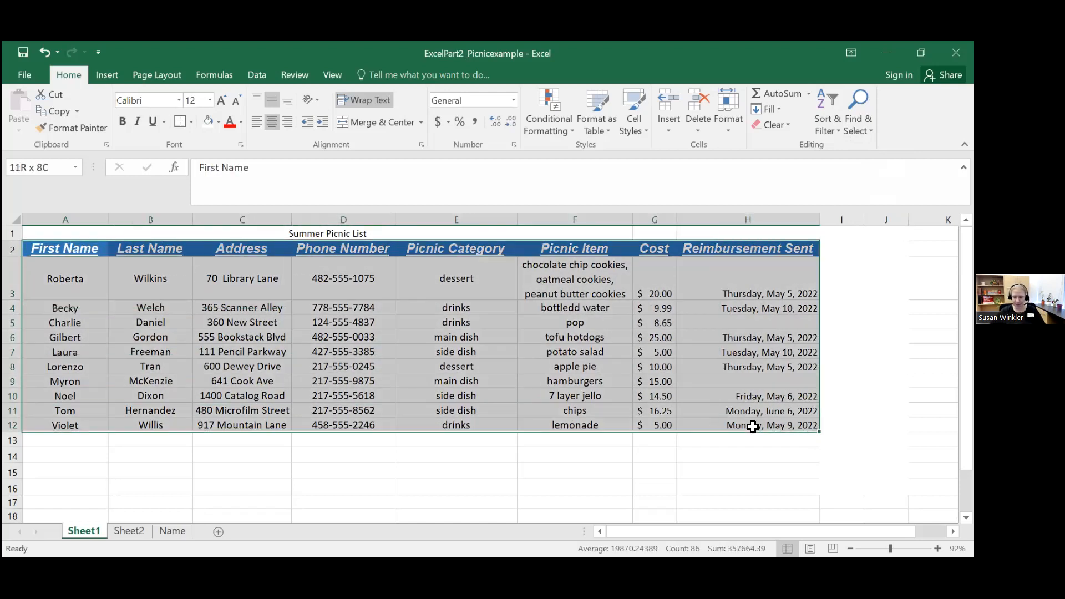
left_click(819, 108)
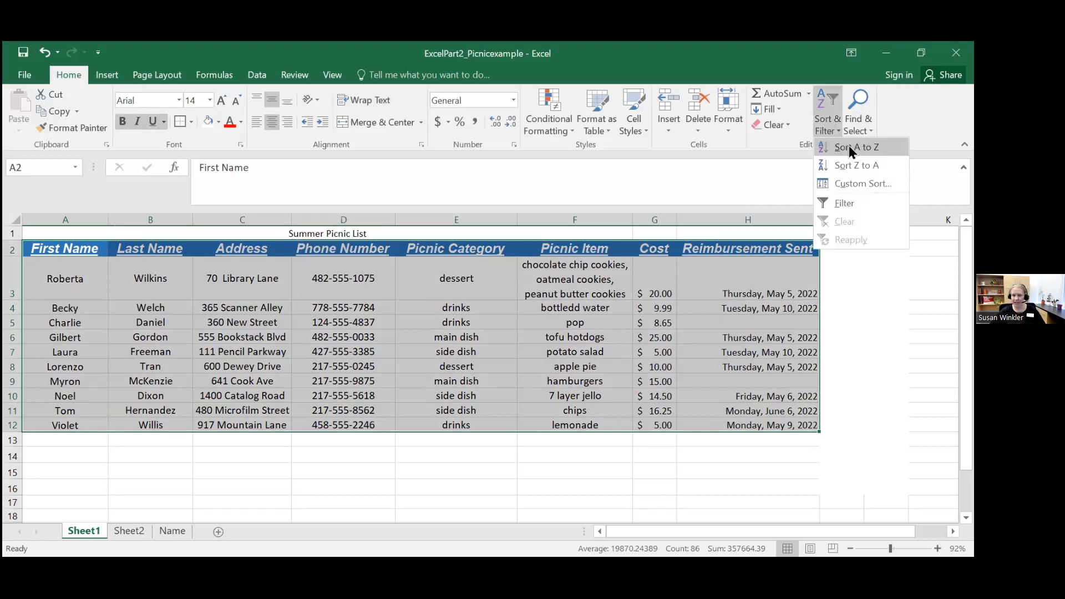
left_click(849, 146)
left_click(243, 282)
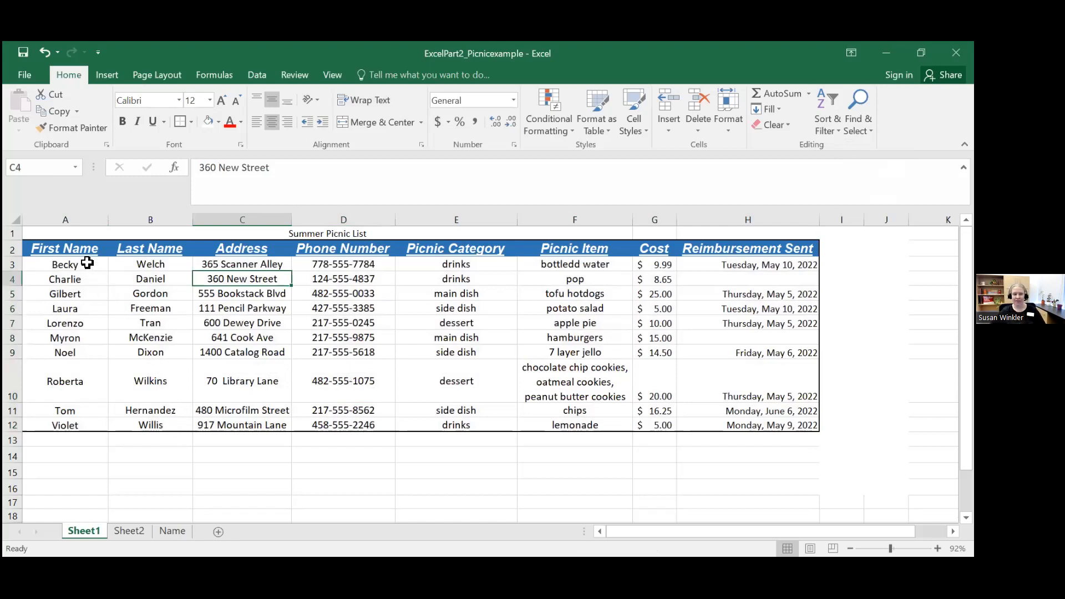
Step: Undo the last two A to Z sorts of the picnic table
left_click_drag(63, 249, 777, 257)
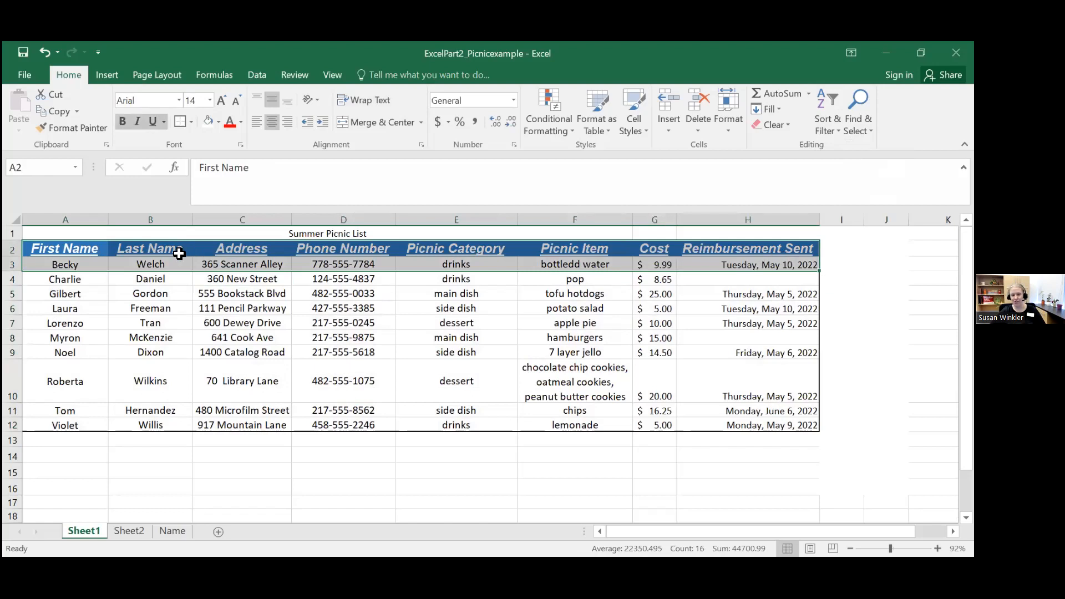
left_click(82, 265)
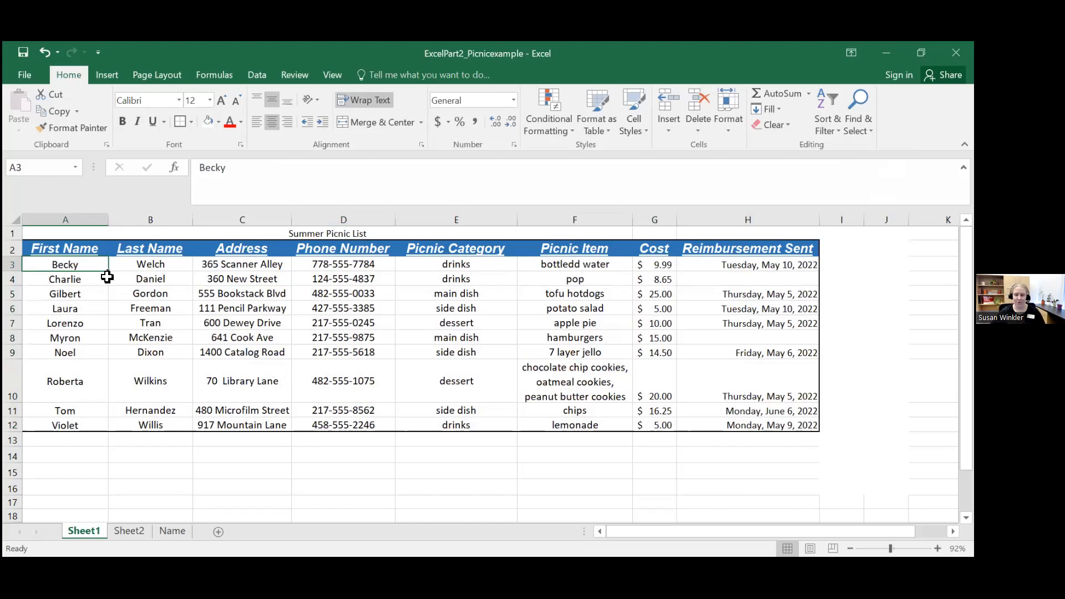
left_click_drag(79, 266, 769, 427)
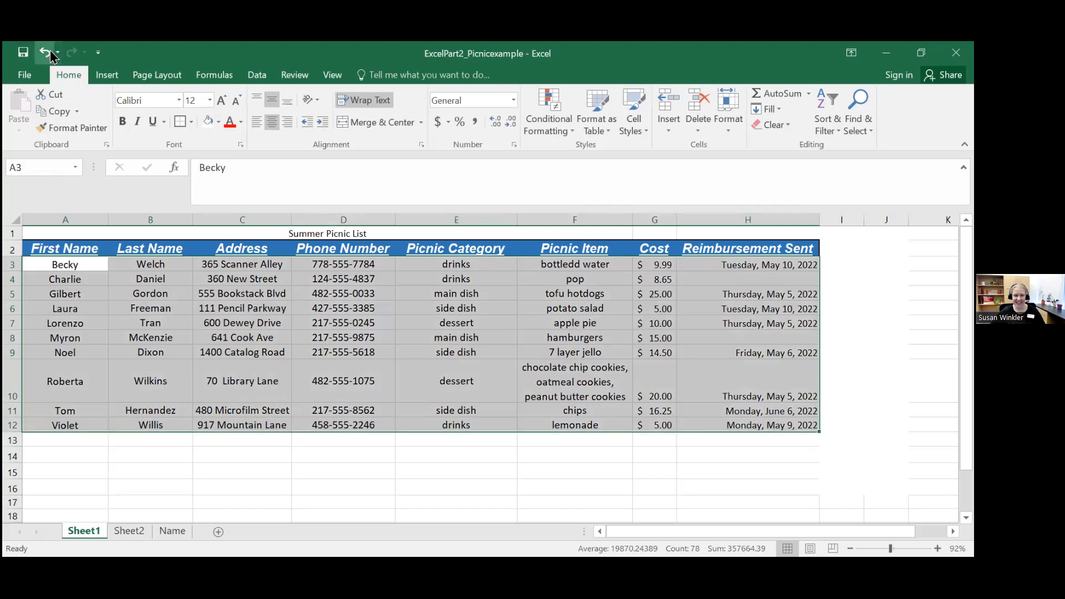
left_click(45, 56)
left_click(44, 56)
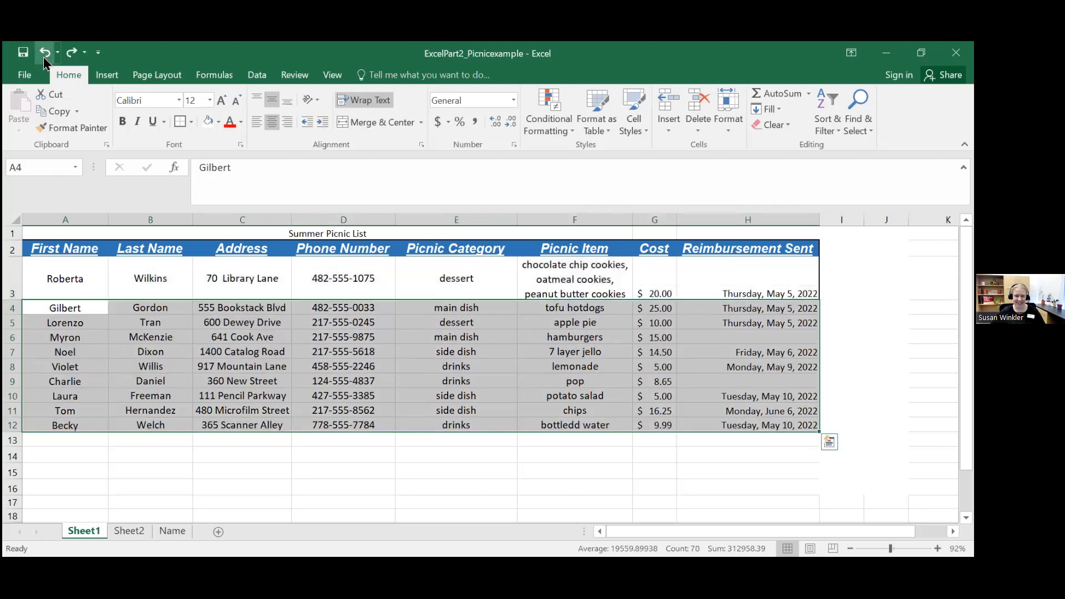
left_click(215, 381)
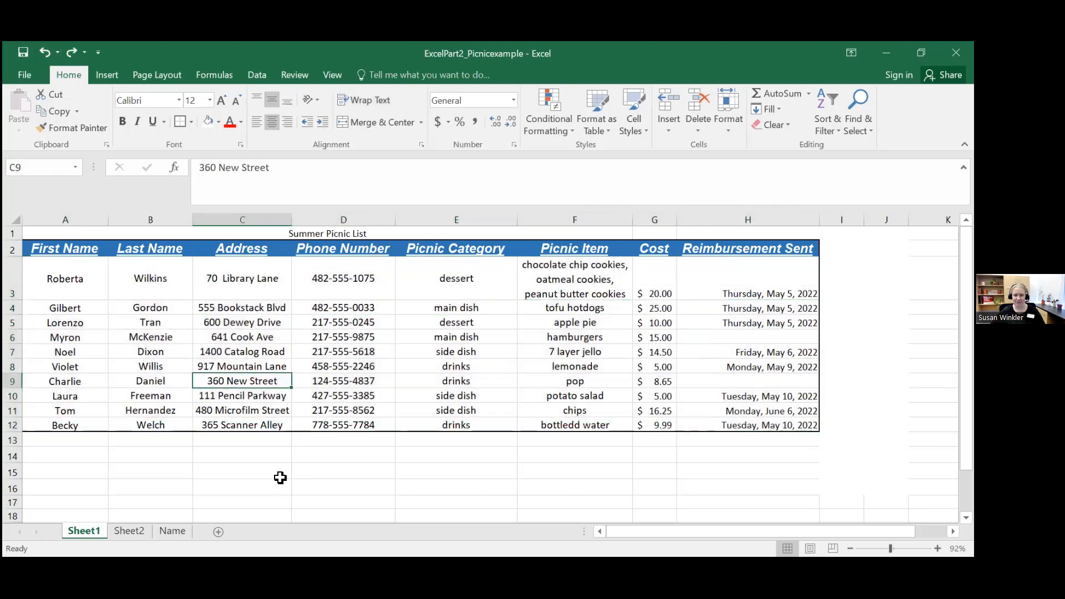
Step: Sort the picnic table A2:H12, header row included in the selection, from A to Z by first name
left_click(79, 246)
mouse_move(79, 246)
left_mouse_down()
mouse_move(72, 409)
mouse_move(645, 459)
mouse_move(765, 383)
mouse_move(793, 424)
left_mouse_up()
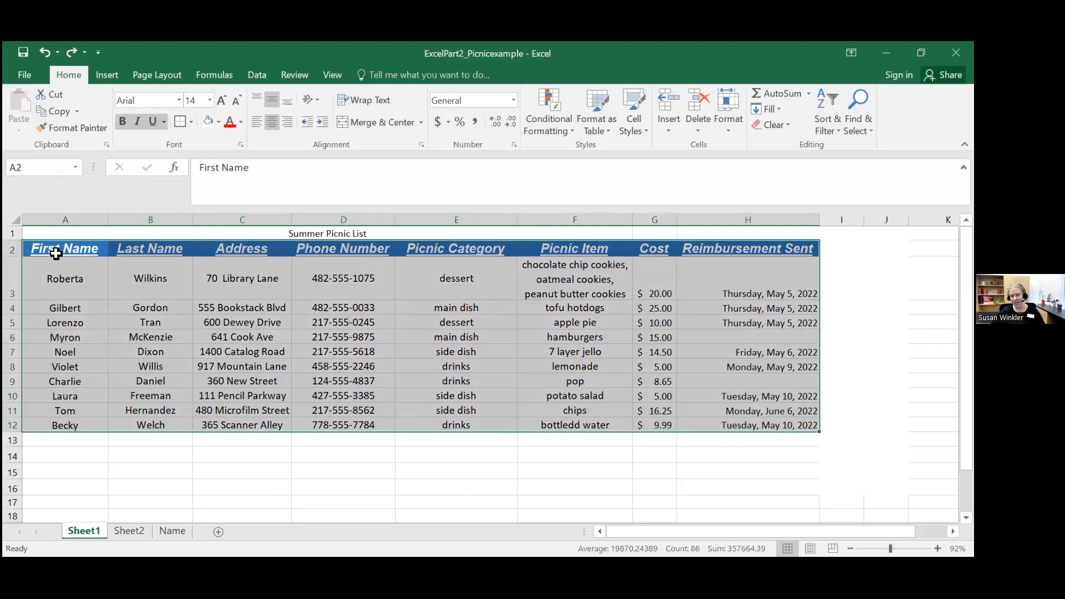
left_click(829, 101)
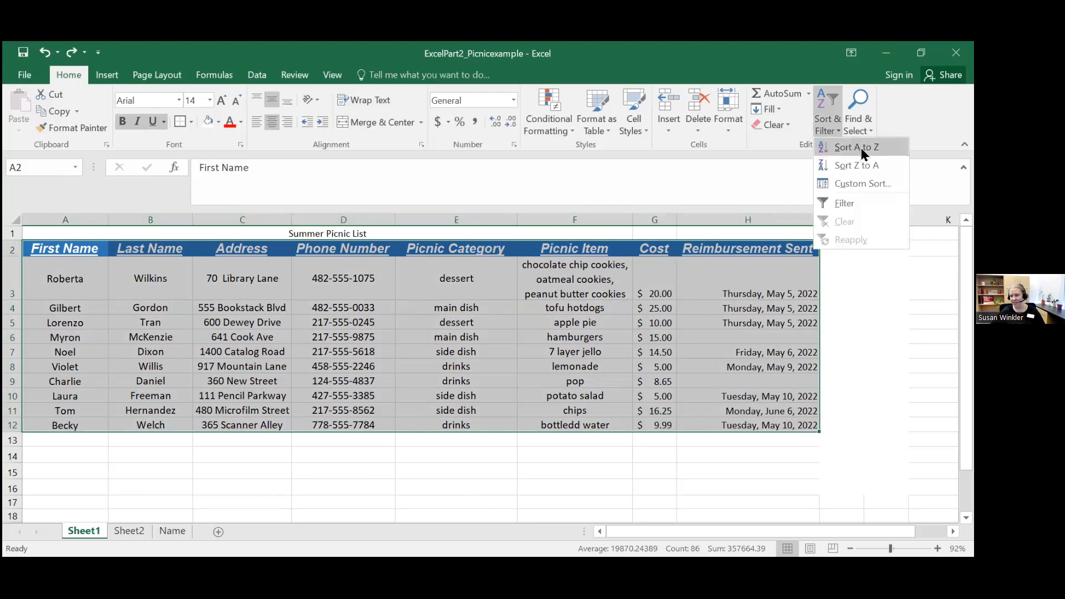
left_click(861, 148)
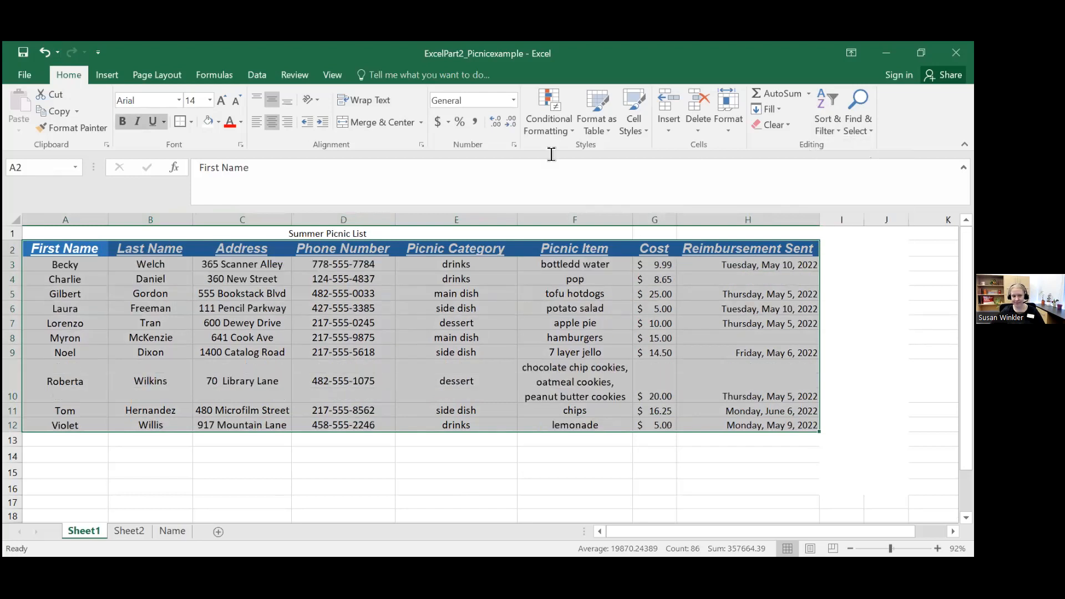
left_click(82, 264)
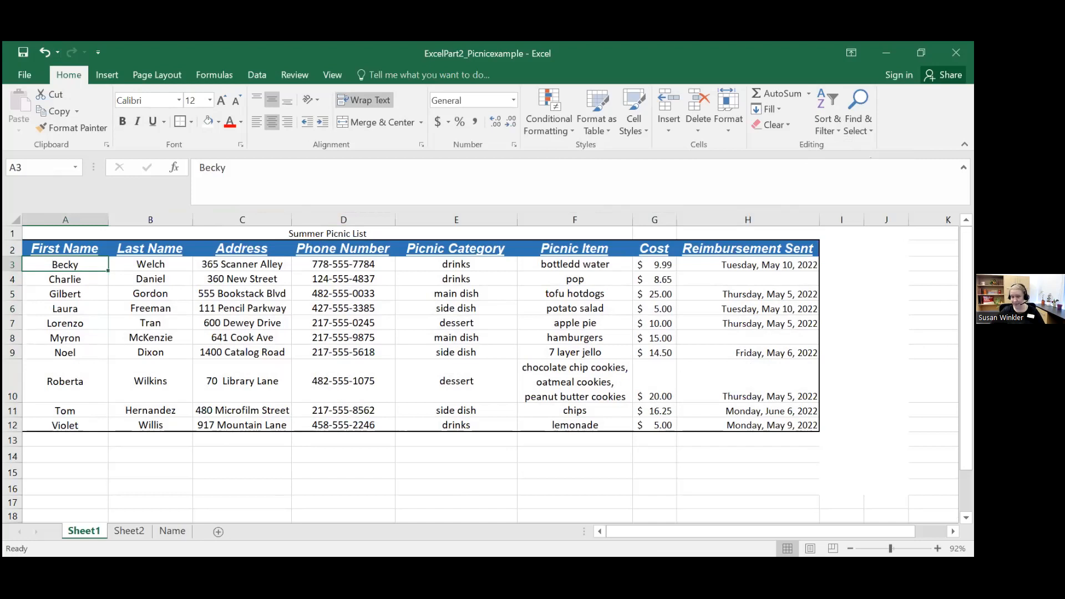
Step: Apply a custom sort to the picnic table A2:H12 by Last Name, on values, from A to Z
left_click_drag(87, 244, 746, 420)
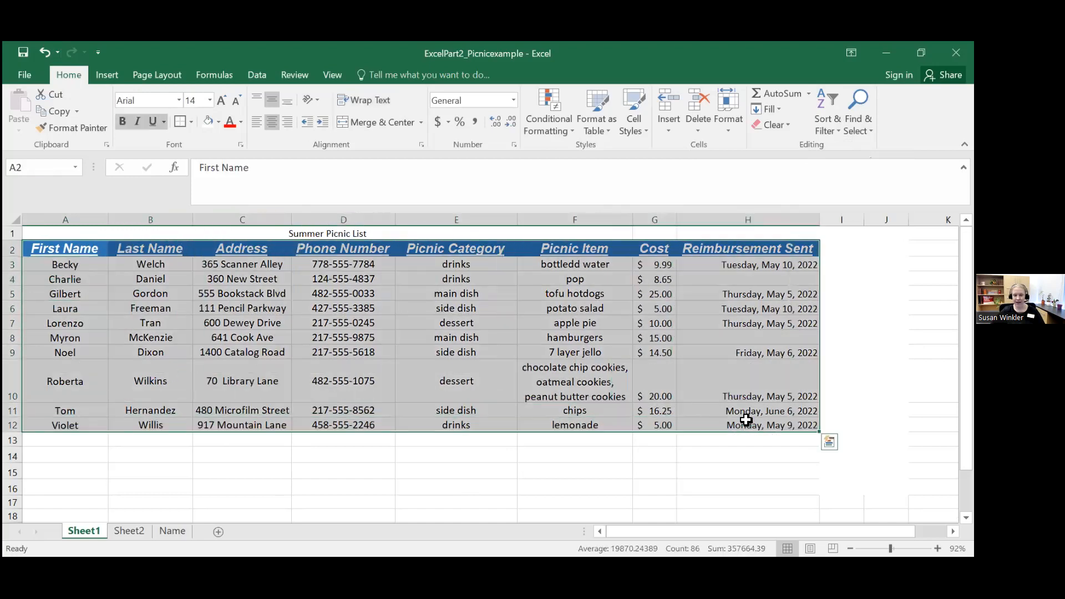
left_click(836, 113)
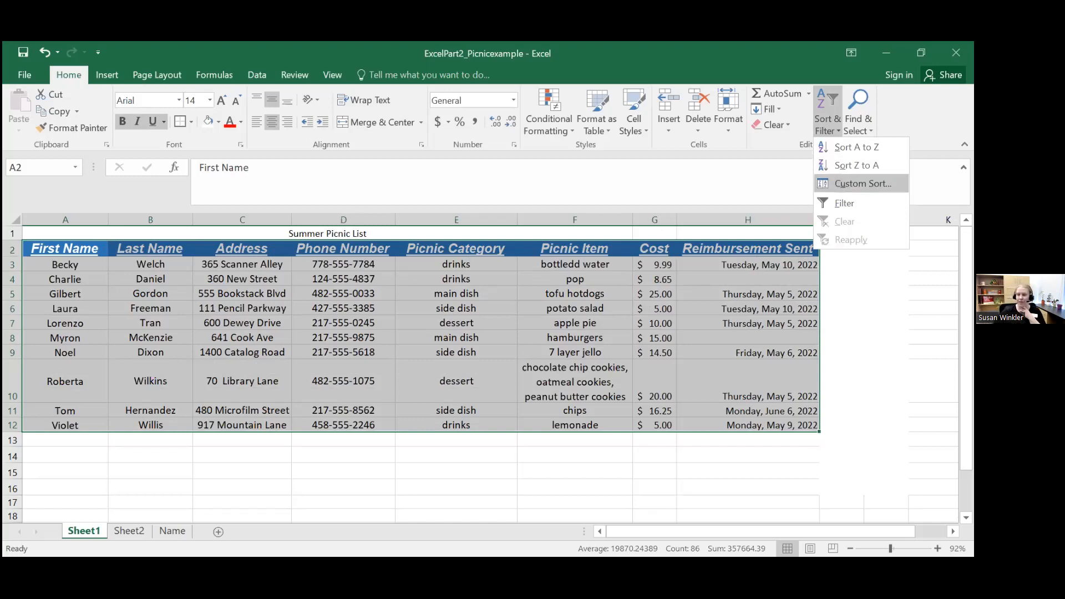
left_click(862, 183)
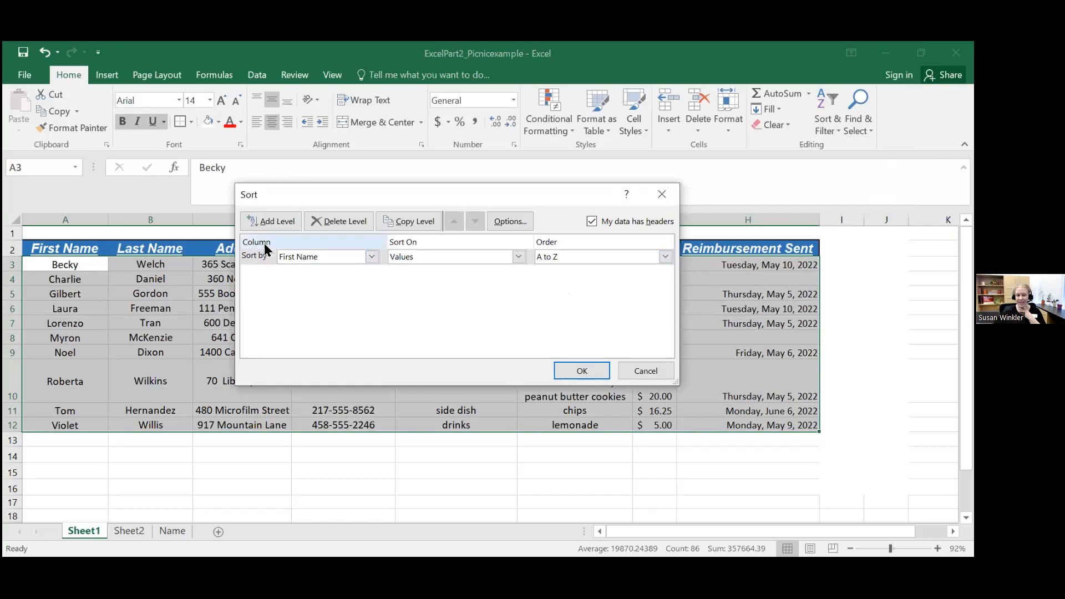
left_click_drag(333, 196, 402, 231)
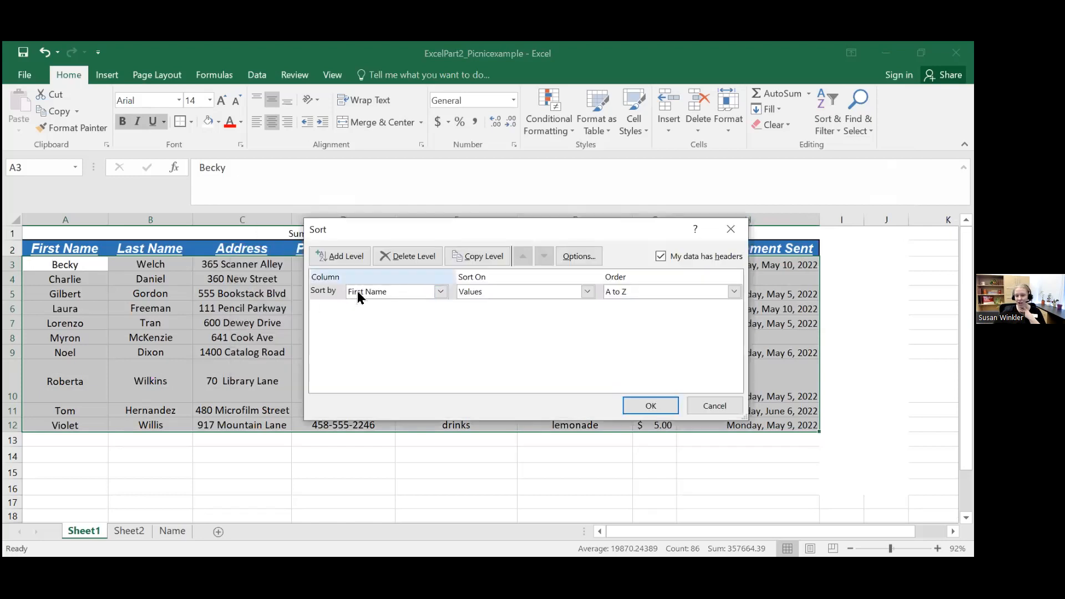
left_click(440, 292)
left_click(435, 312)
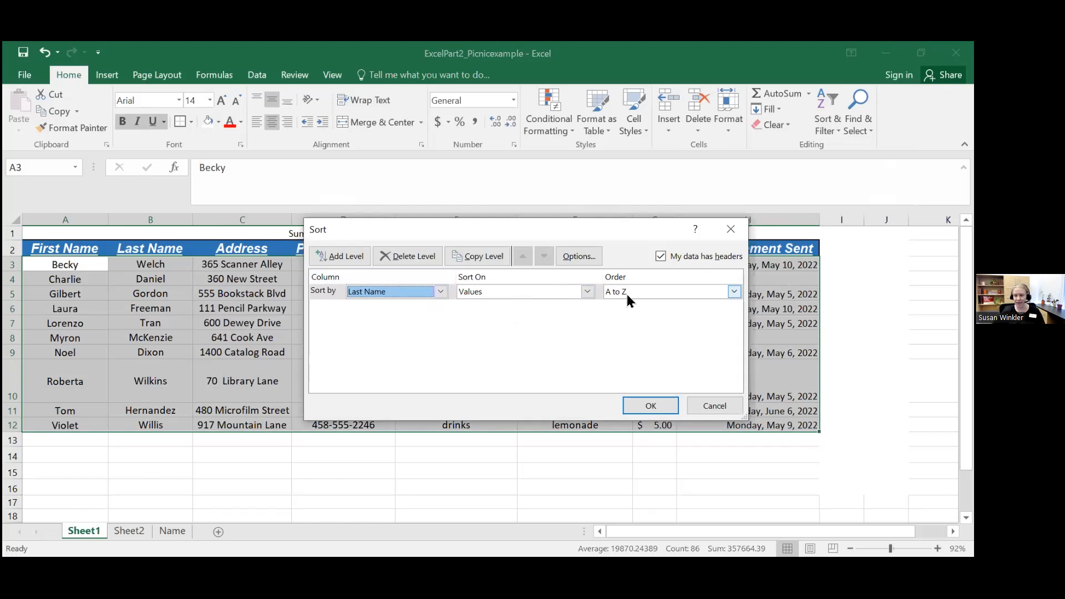
left_click(651, 404)
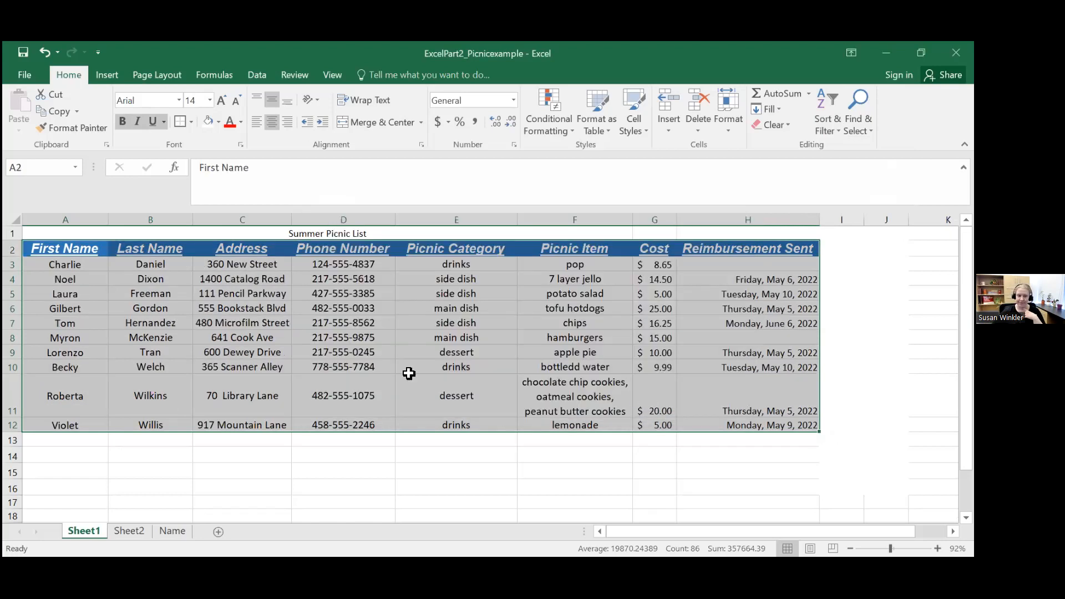
Step: Check the order of the Last Name column and the entries across row 3 in the sorted table
left_click(409, 369)
left_click_drag(66, 261, 111, 264)
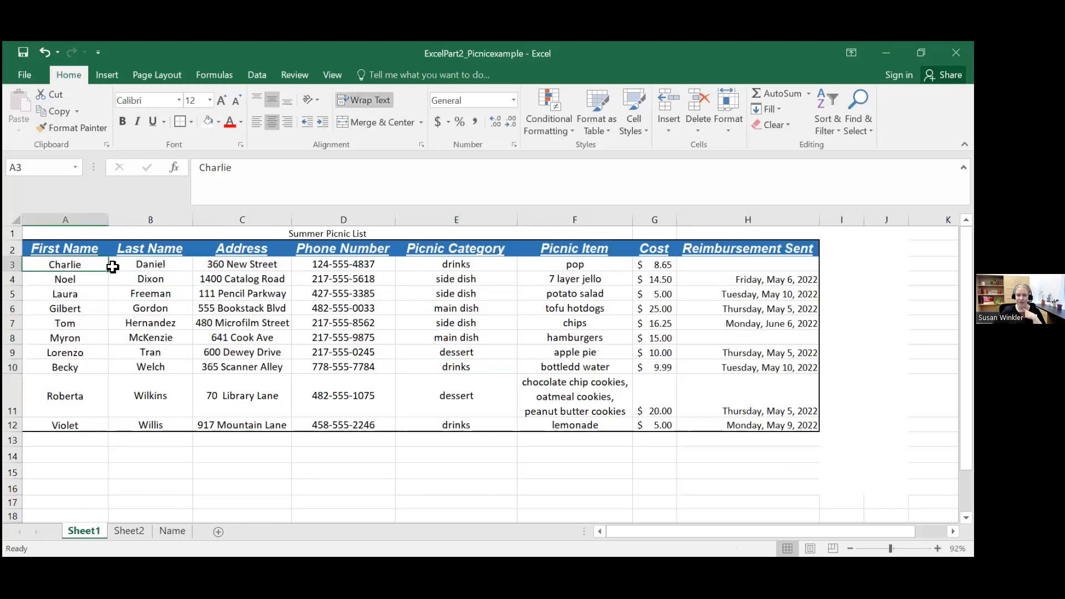
left_click(146, 265)
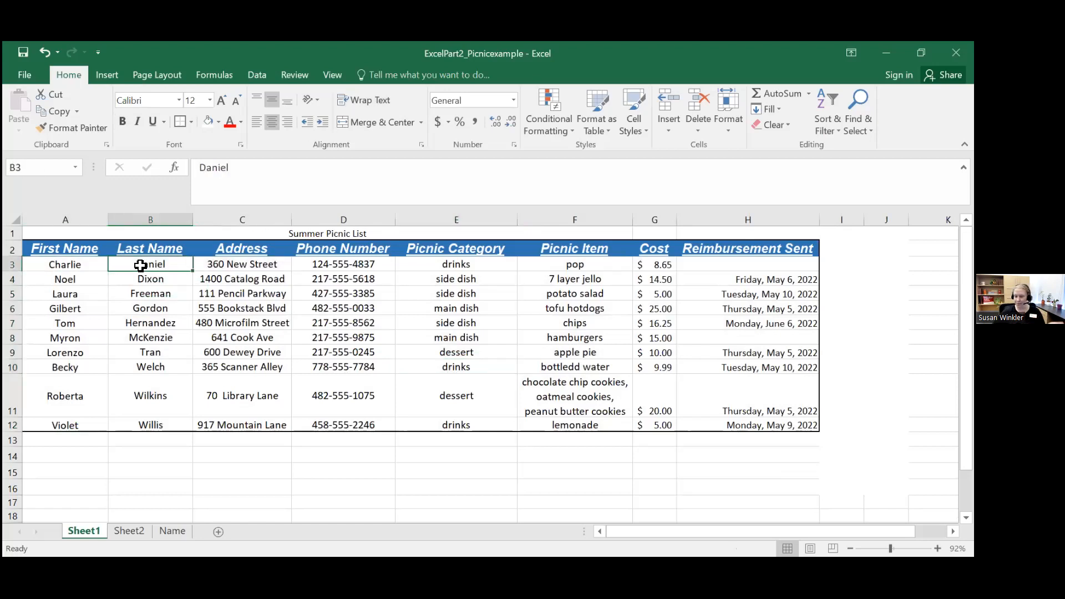
left_click(166, 278)
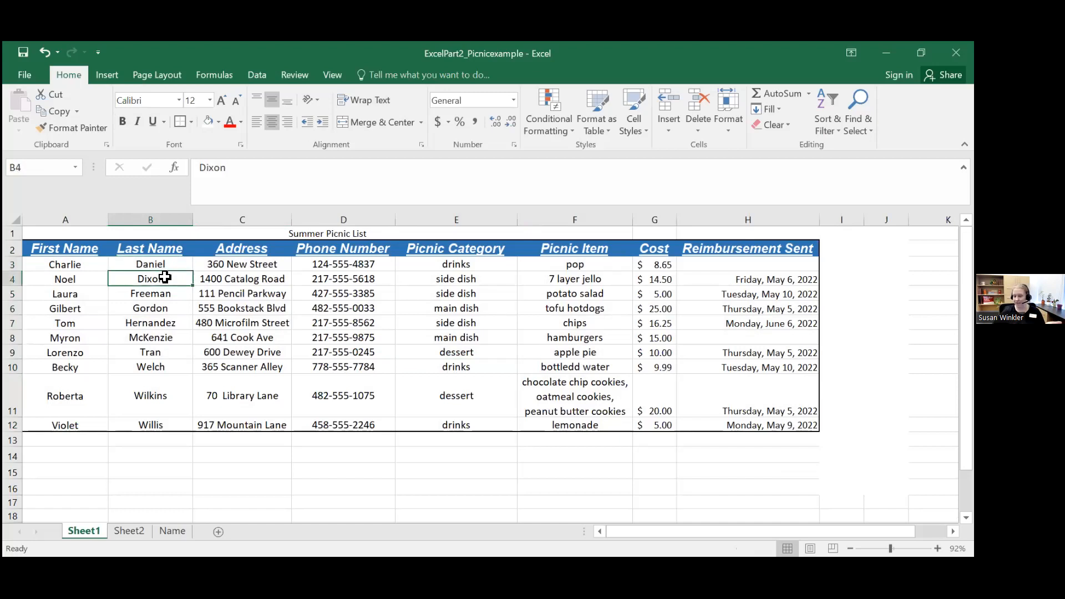
left_click_drag(89, 263, 796, 267)
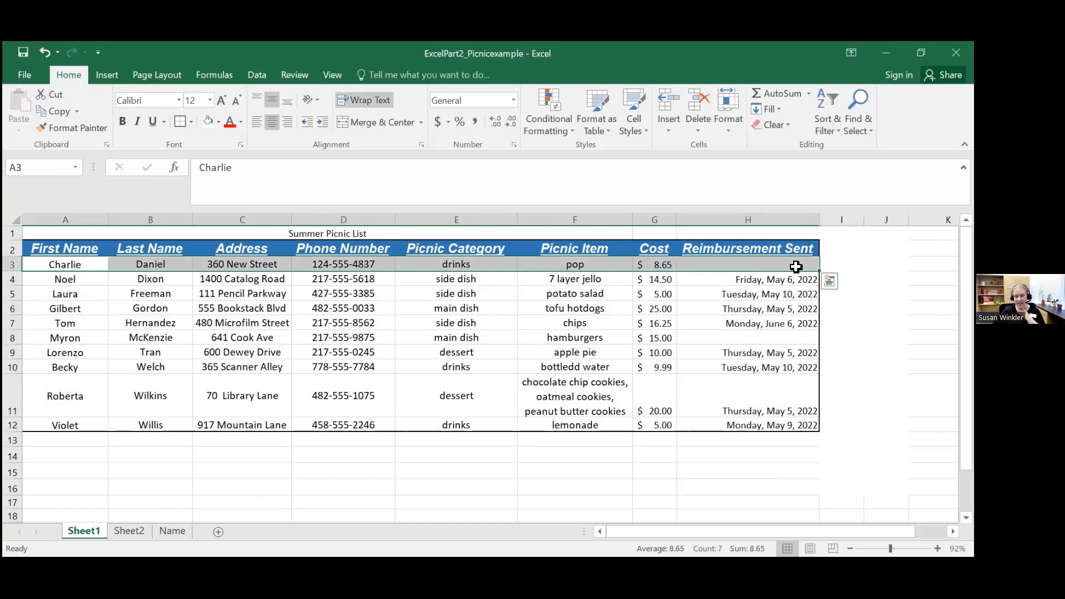
left_click(764, 268)
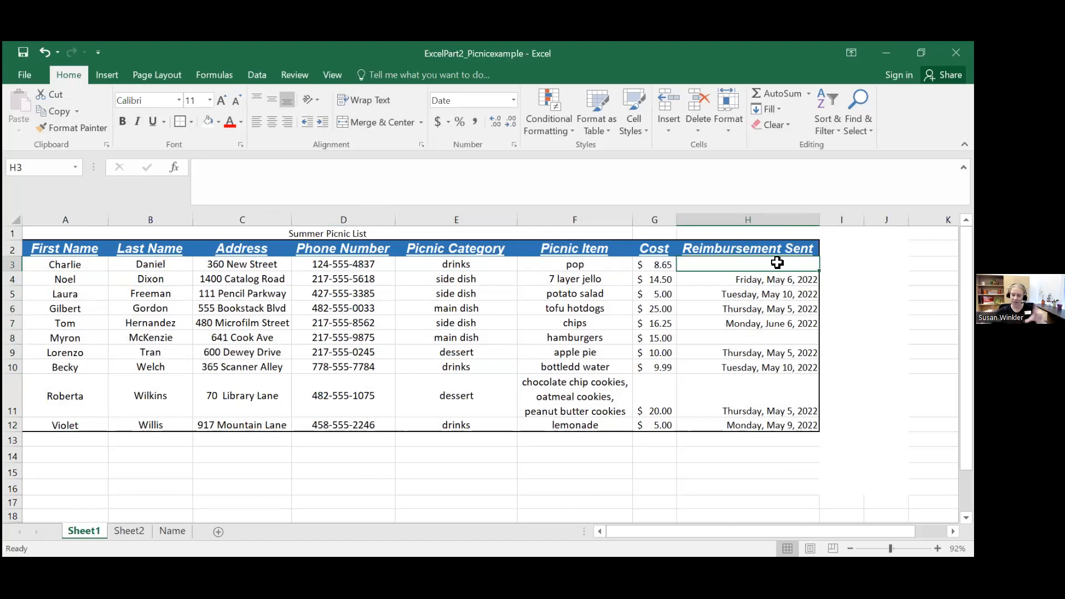
Step: Try sorting only the first and last name cells A3:B12 from A to Z, and undo that sort
left_click(98, 264)
left_click_drag(98, 264, 145, 421)
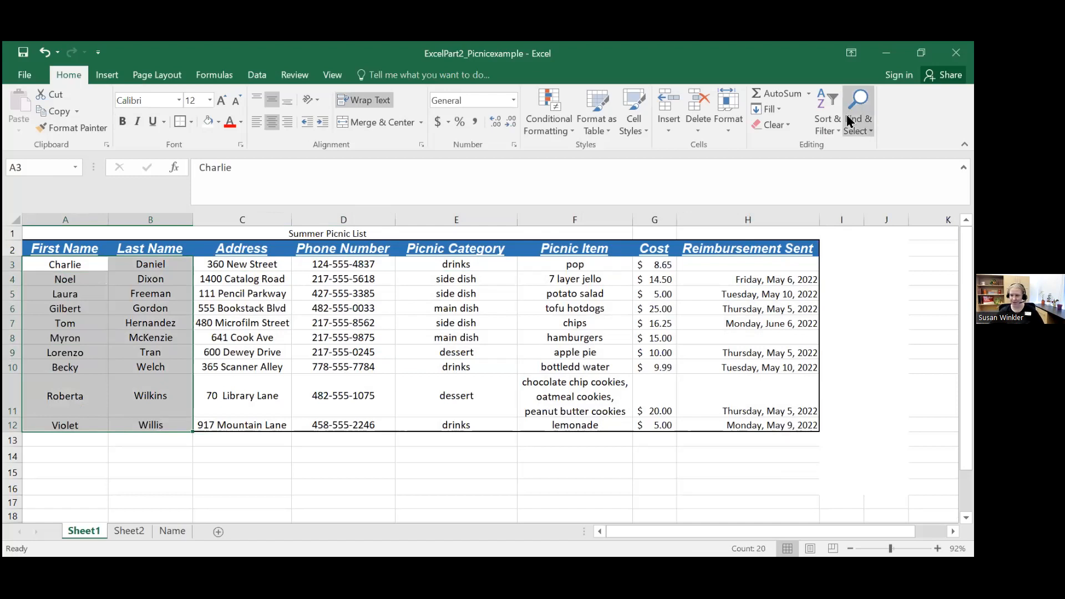
left_click(823, 108)
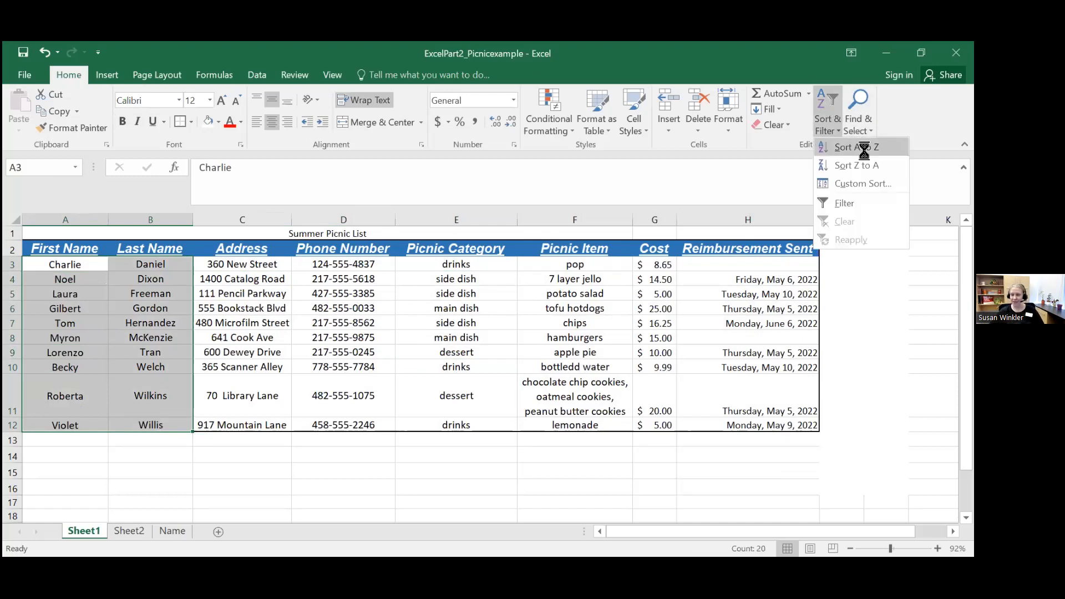
left_click(856, 146)
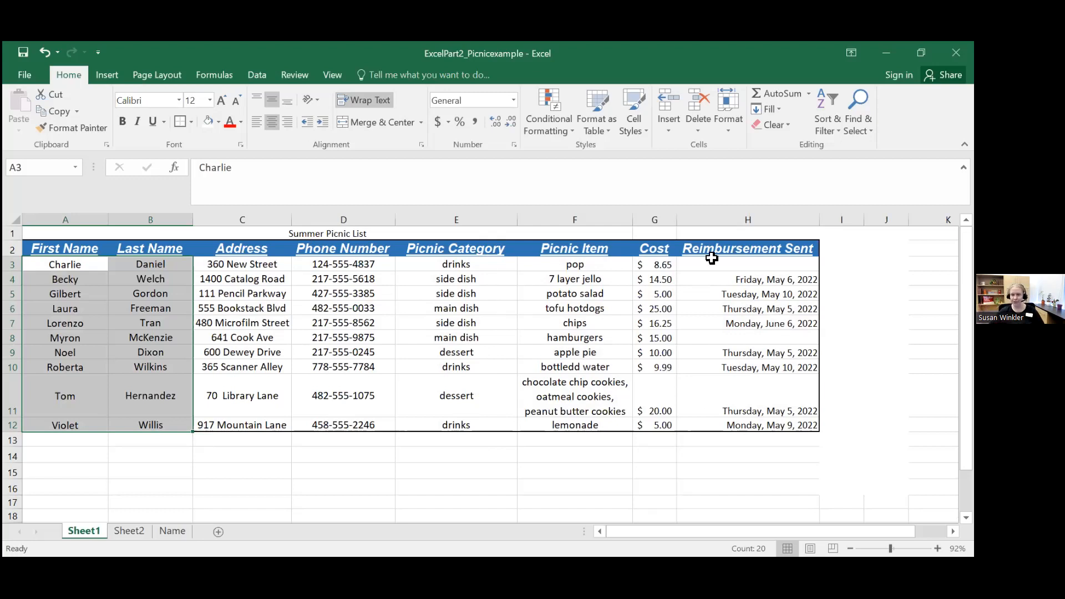
left_click(44, 51)
left_click(272, 485)
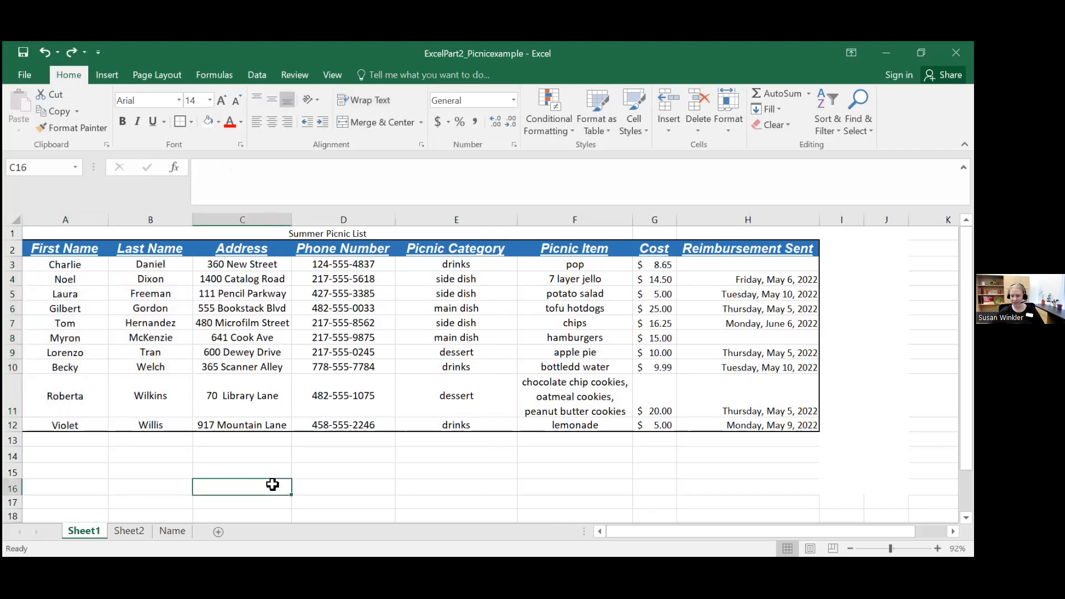
left_click_drag(87, 259, 795, 422)
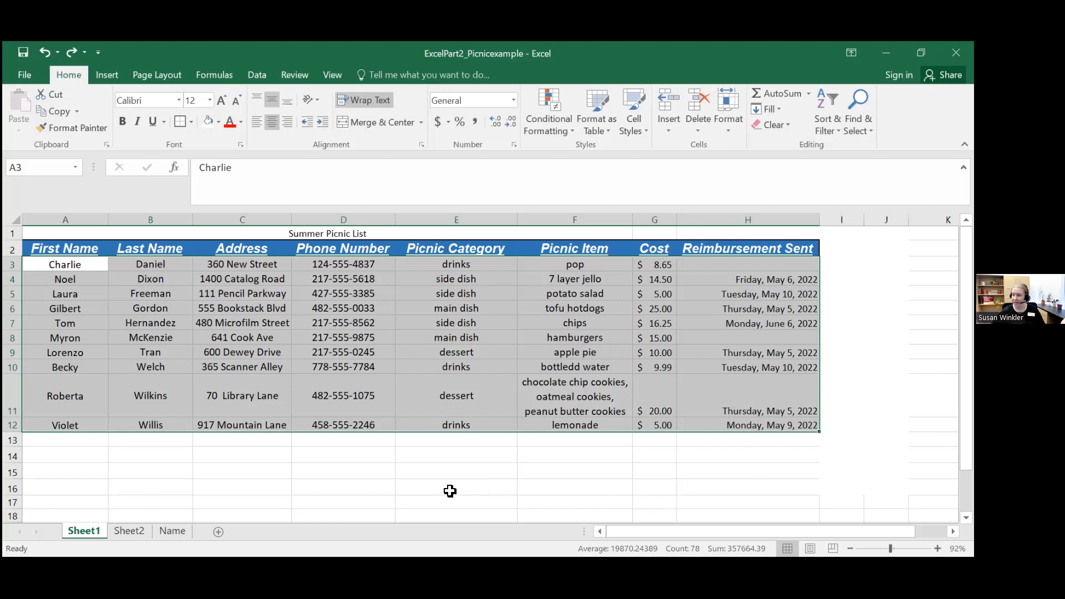
left_click(835, 111)
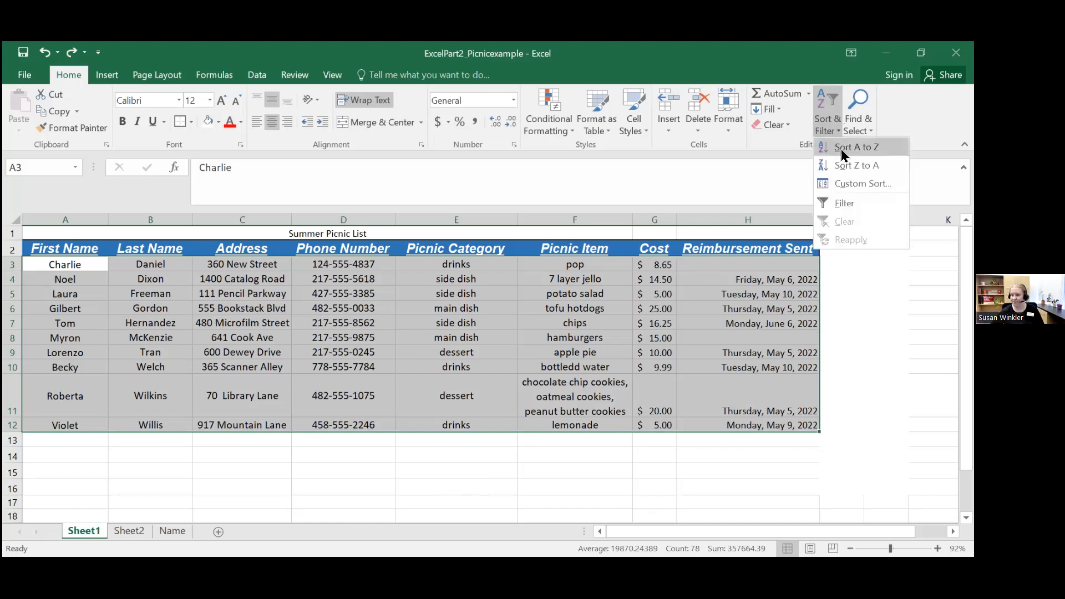
left_click(853, 178)
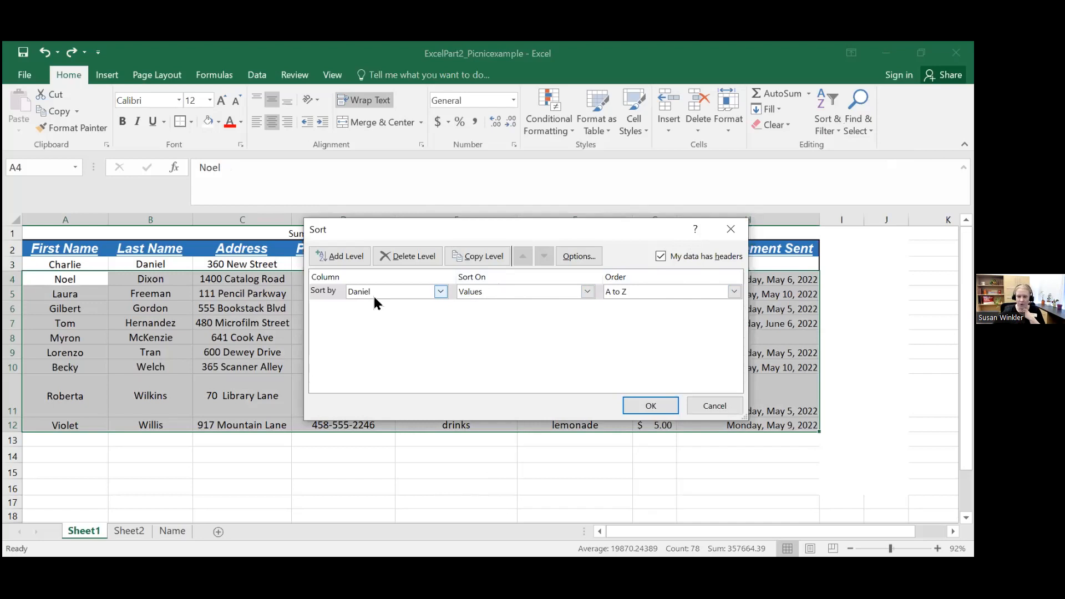
left_click(731, 232)
left_click(774, 353)
mouse_move(84, 267)
left_mouse_down()
mouse_move(337, 308)
mouse_move(794, 424)
left_mouse_up()
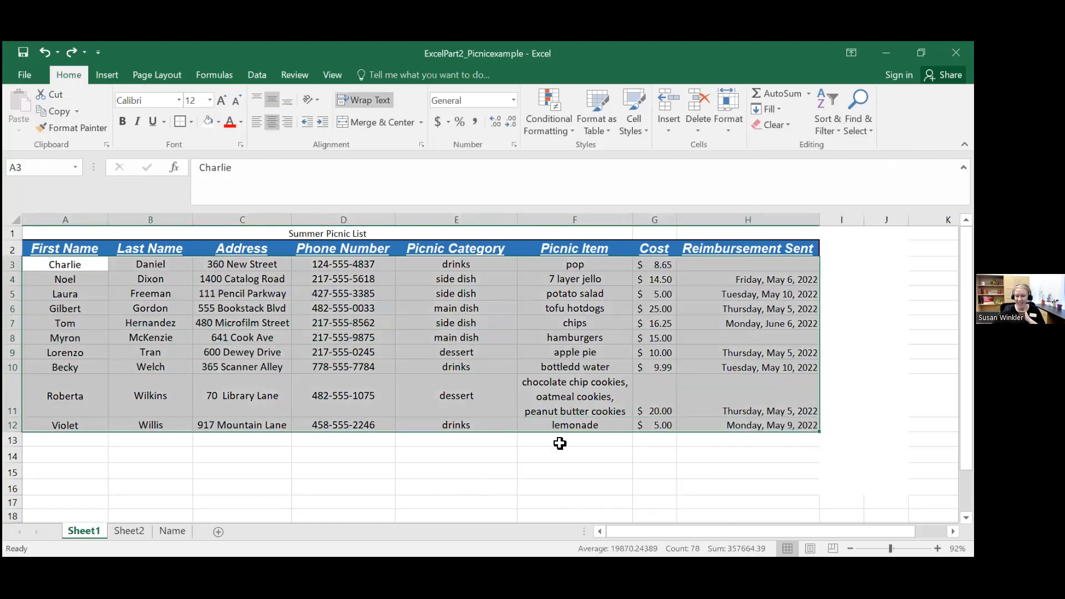
left_click(209, 278)
Step: Apply a custom sort to A2:H12, header row included, by Picnic Category on values from A to Z, and review the main dish rows
left_click_drag(77, 248, 780, 425)
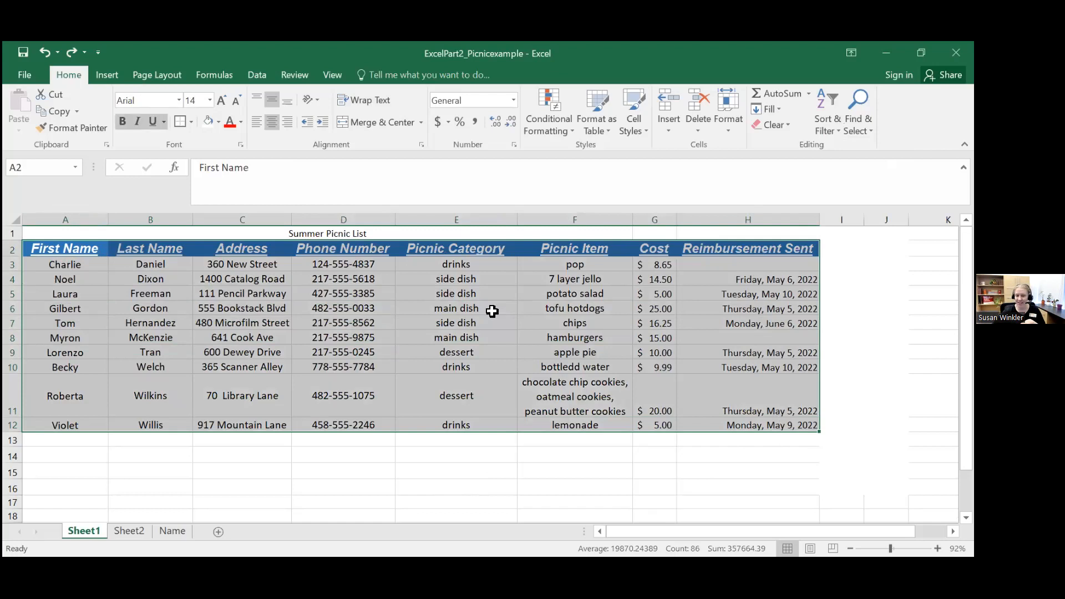
left_click(827, 105)
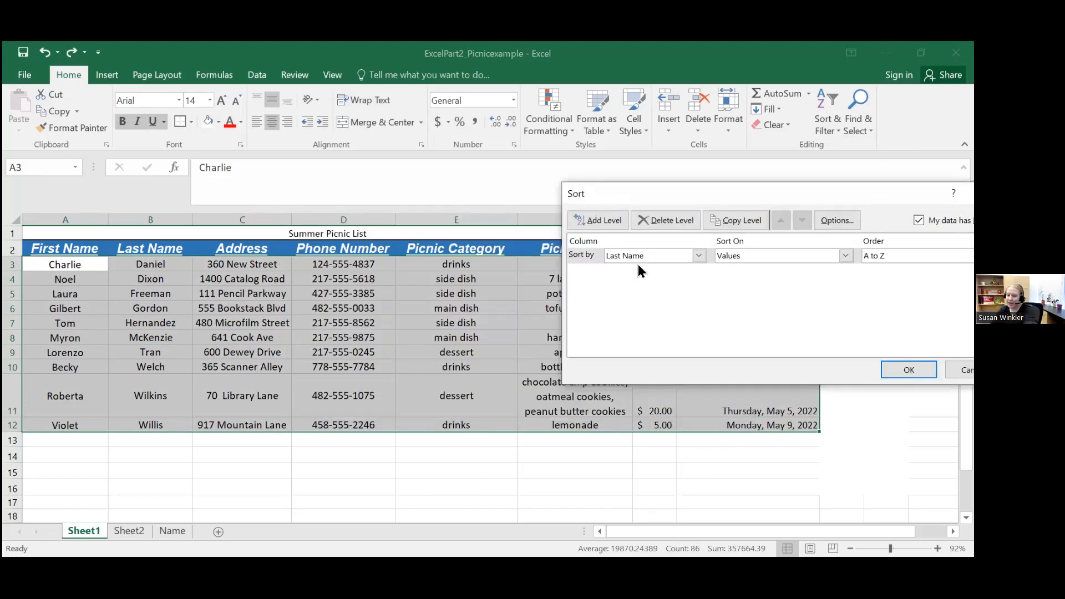
left_click(651, 256)
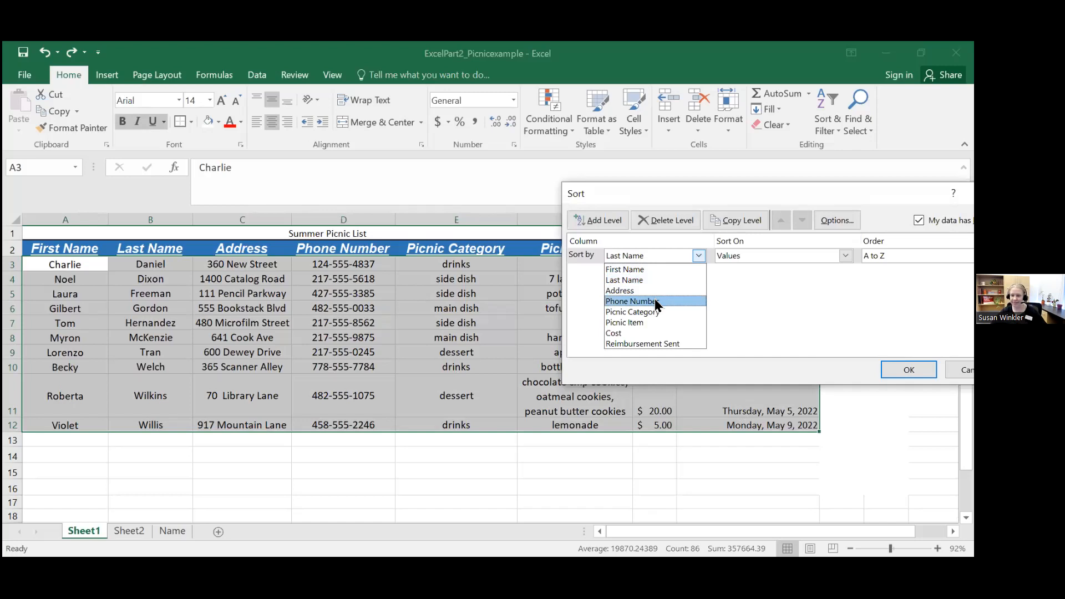
left_click(661, 312)
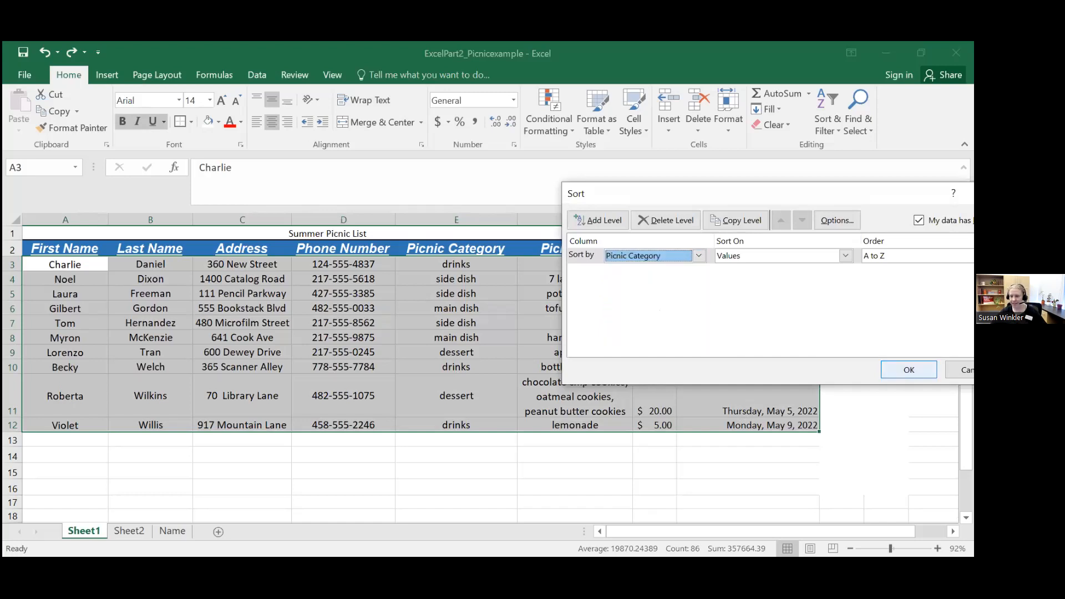
left_click(909, 370)
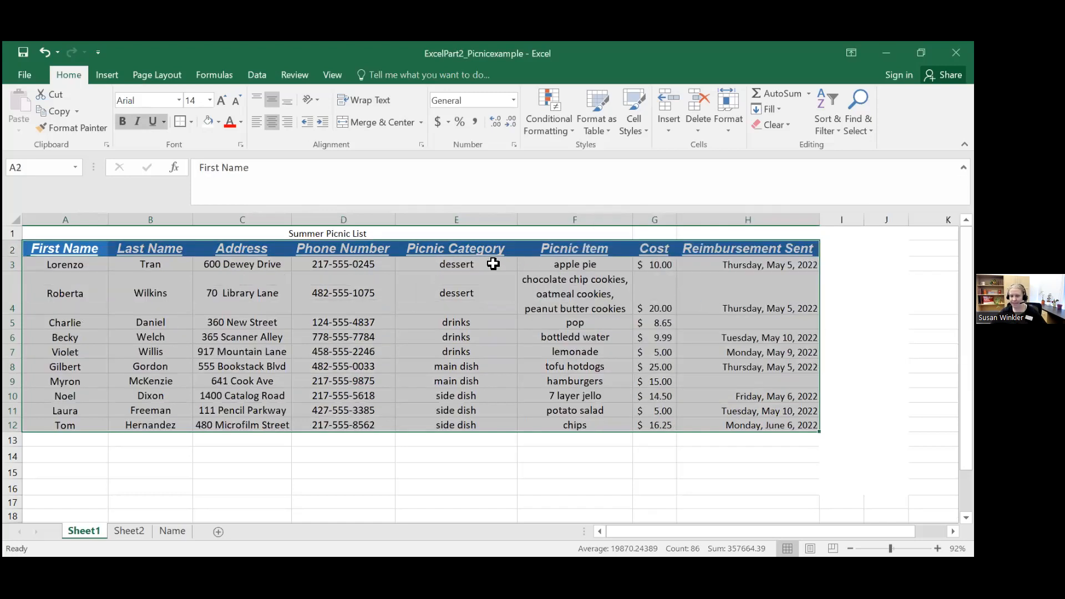
left_click(472, 369)
left_click_drag(91, 361, 772, 378)
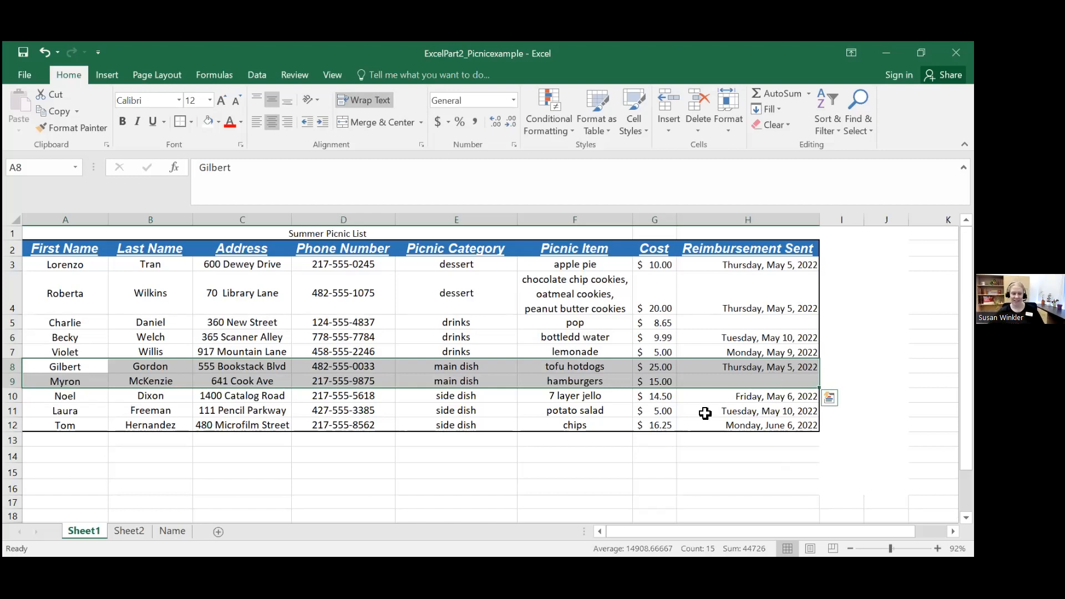
left_click(375, 455)
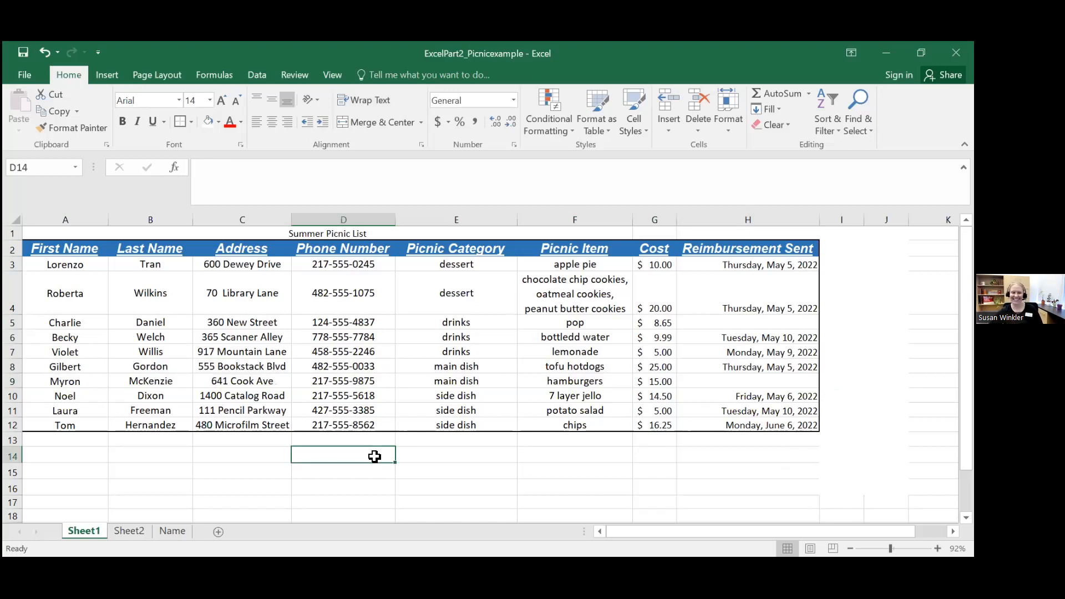
Step: Try to turn on filtering with only the empty cell D14 below the table selected
left_click(835, 117)
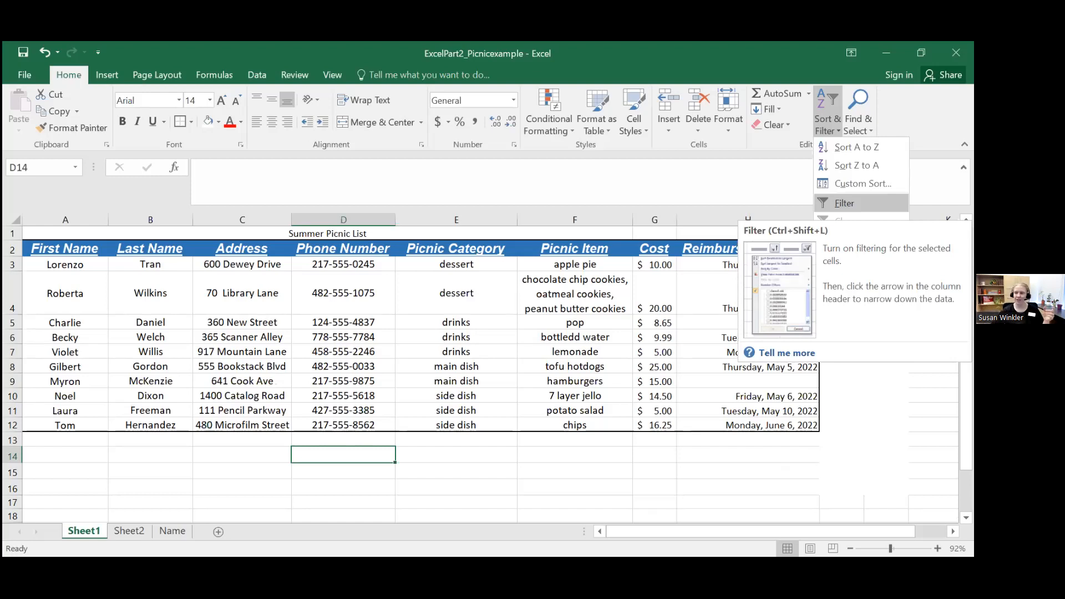
left_click(862, 204)
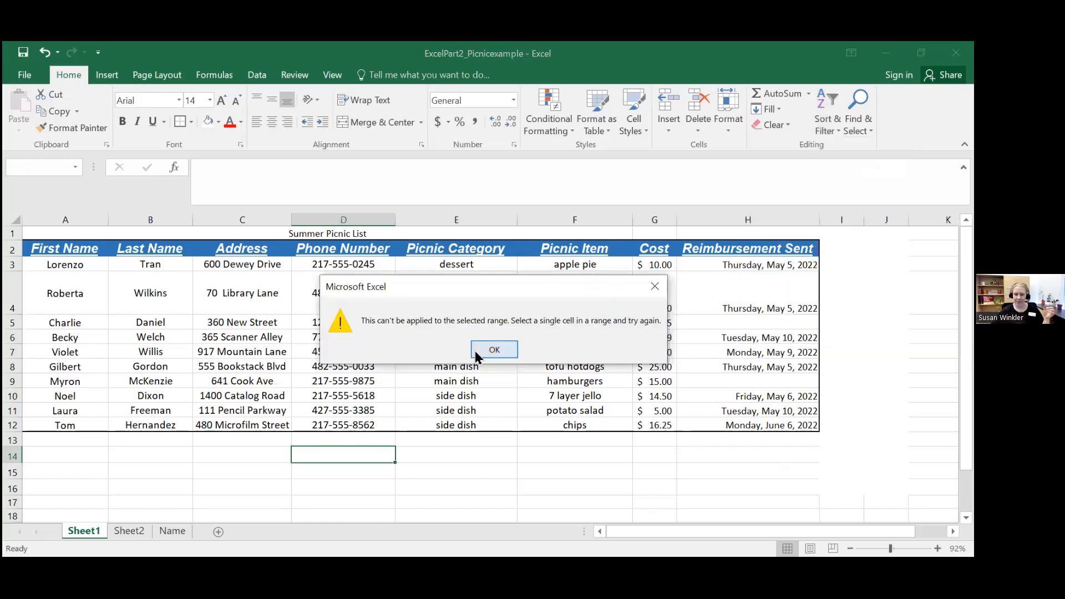
left_click(494, 350)
Step: Turn on filtering for the picnic table A2:H12, header row included
left_click_drag(78, 247, 816, 425)
left_click(827, 132)
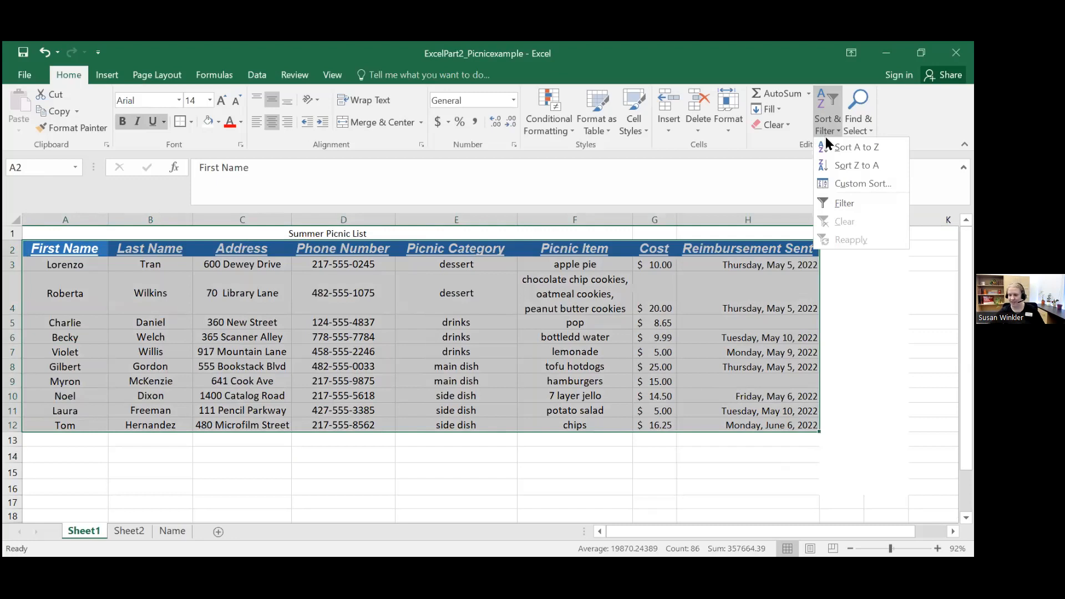
left_click(840, 206)
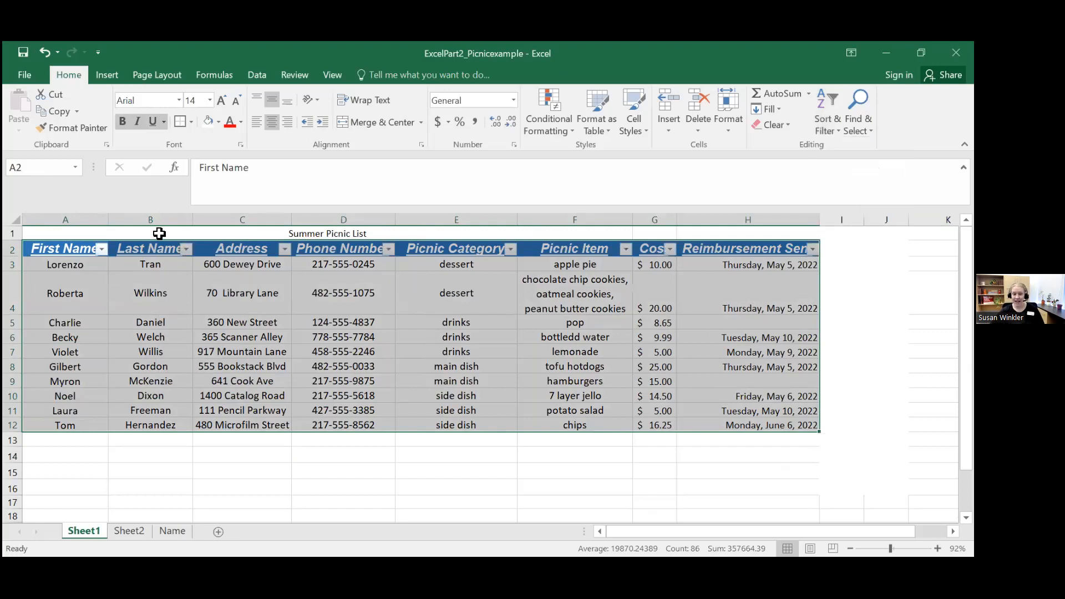
left_click(886, 367)
left_click(105, 250)
left_click(103, 250)
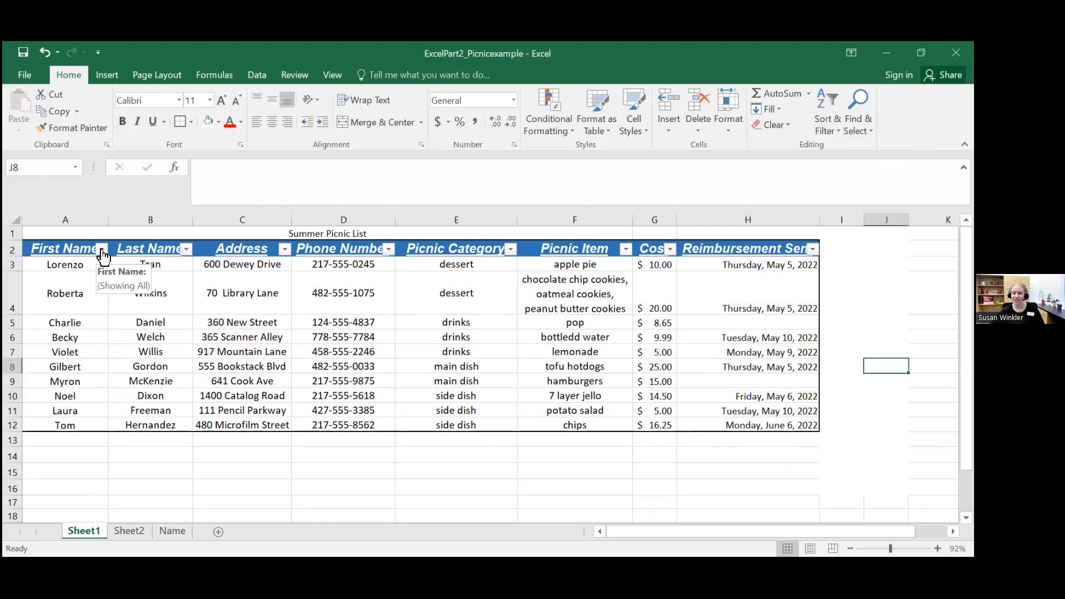
Step: Filter the Picnic Category column to show only main dish, and select the filtered rows across columns A to H
left_click(511, 249)
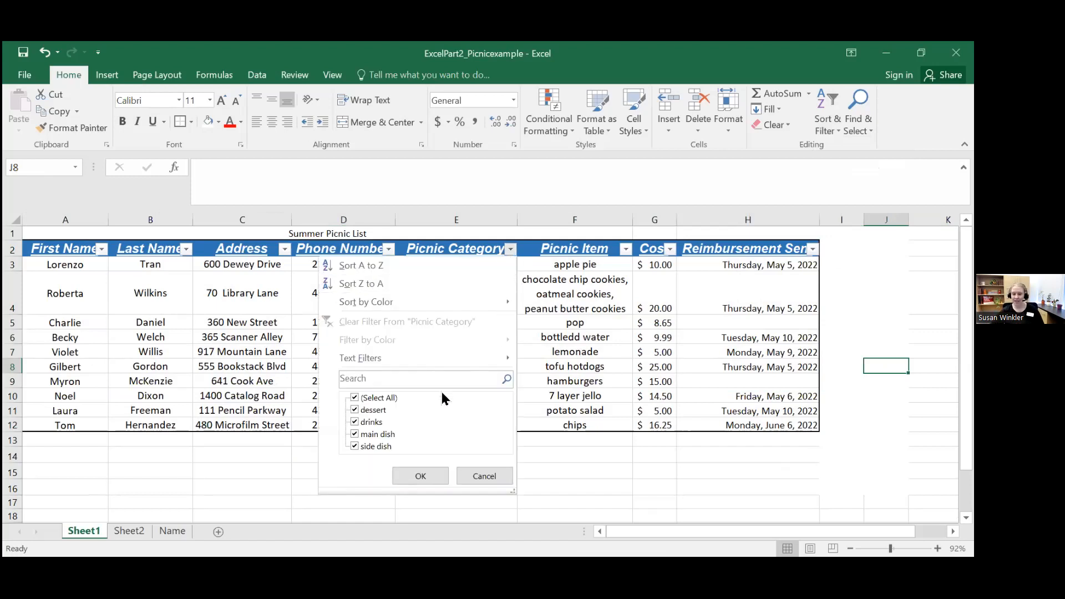
left_click(355, 411)
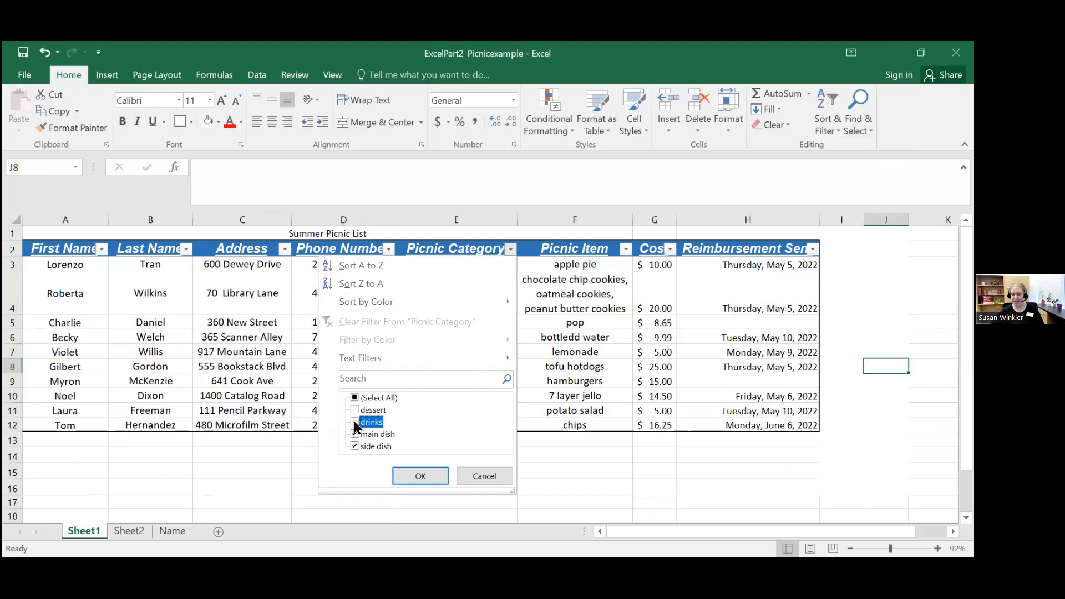
left_click(353, 446)
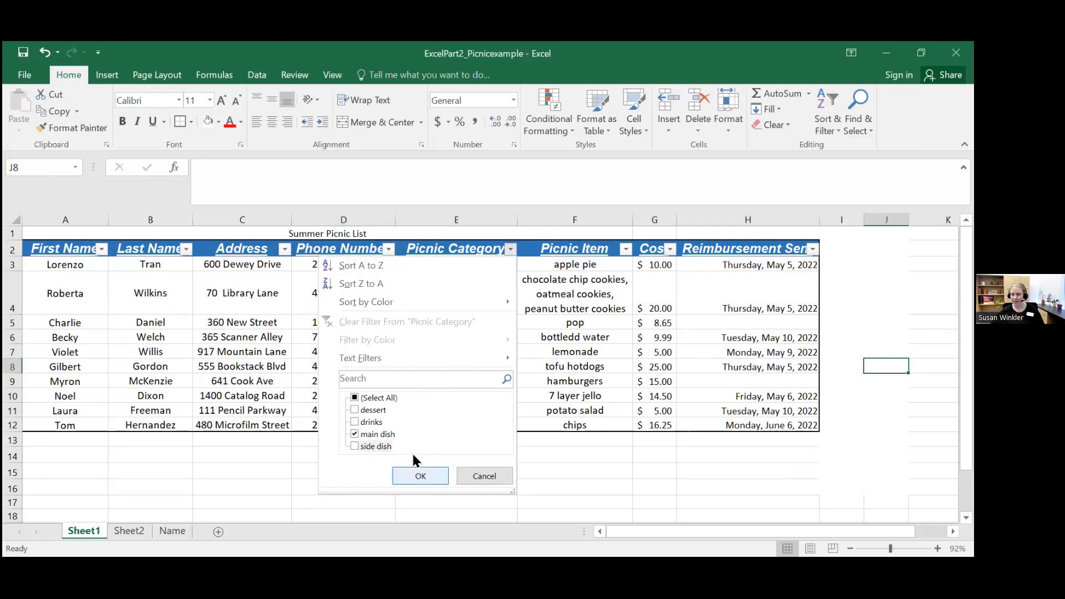
left_click(420, 476)
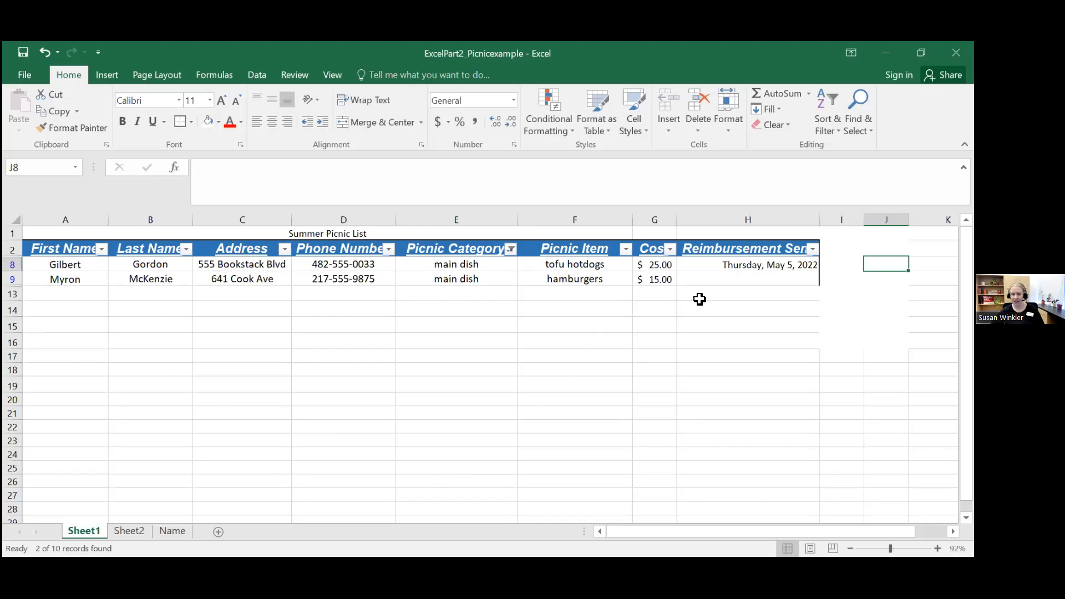
left_click_drag(71, 268, 775, 282)
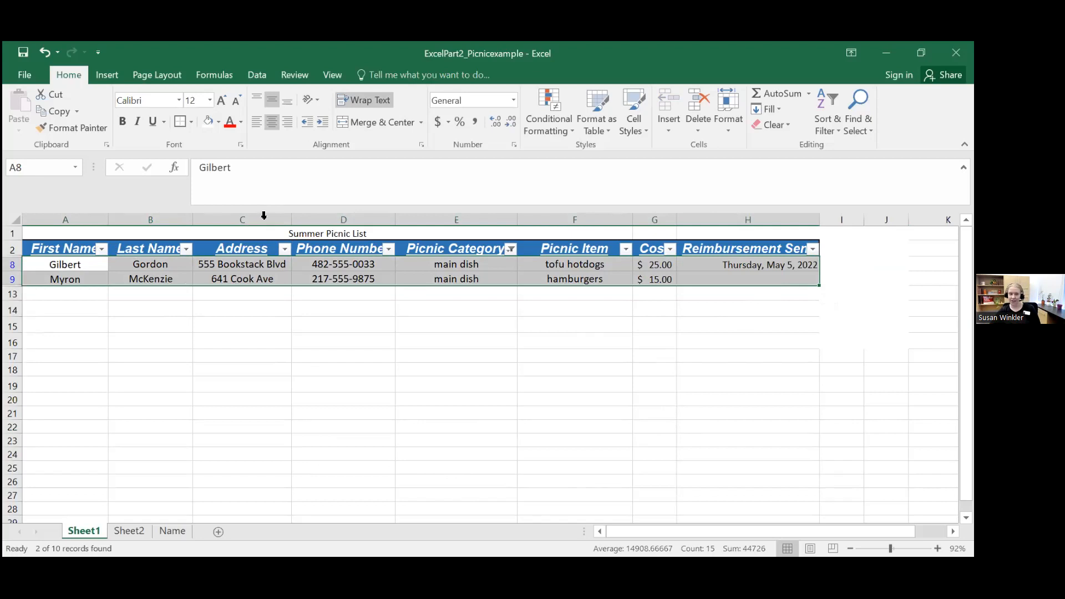
Step: Undo the main dish filter and turn off filtering for the picnic table
left_click(49, 56)
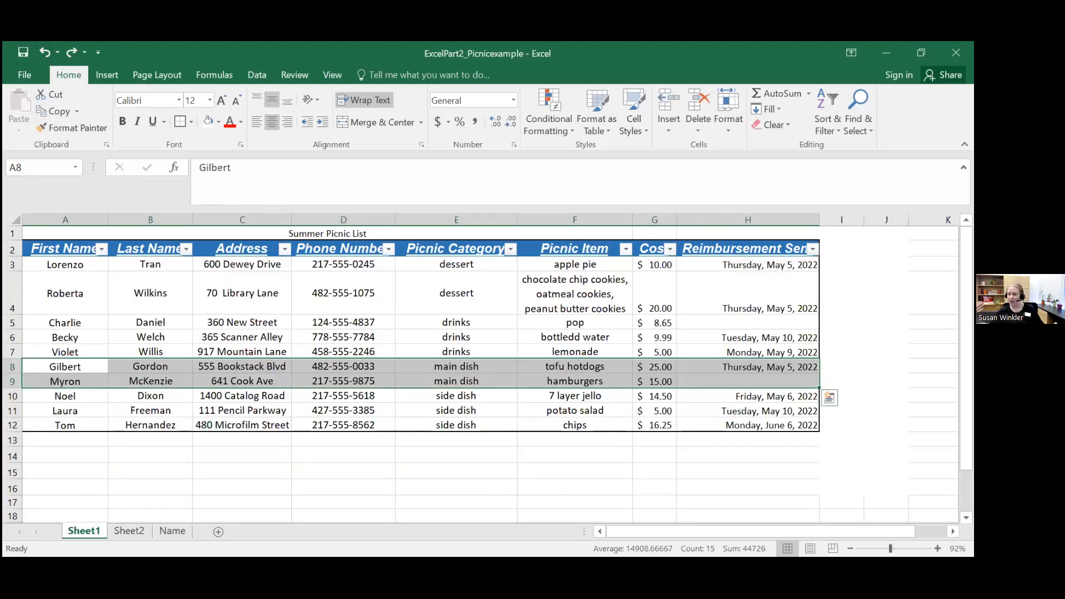
left_click(886, 351)
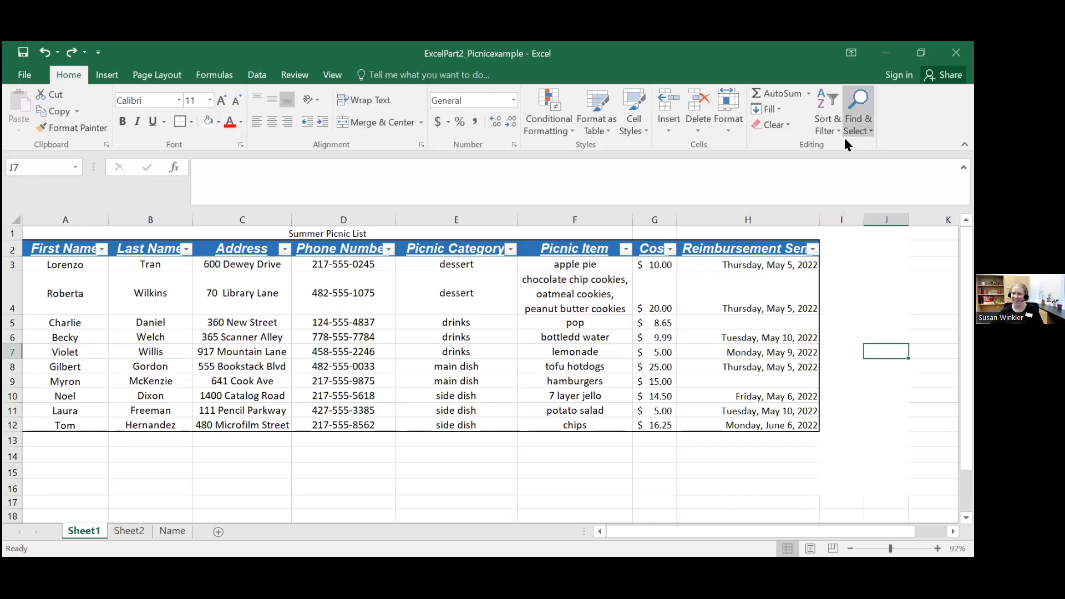
left_click(828, 107)
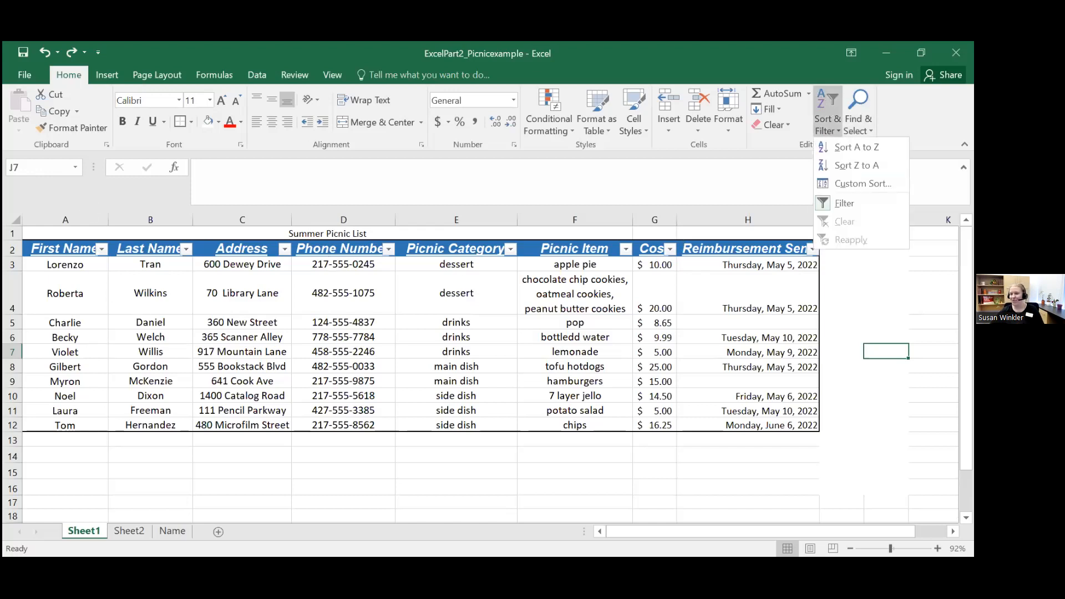
left_click(847, 203)
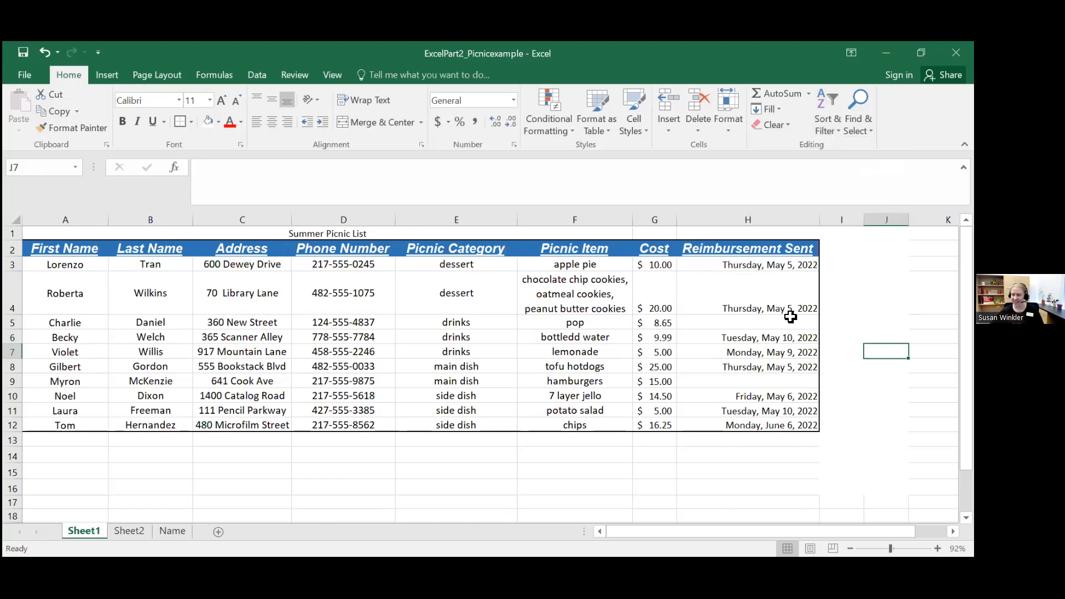
Step: Try to turn on filtering with only the empty cell J7 outside the table selected
left_click(829, 109)
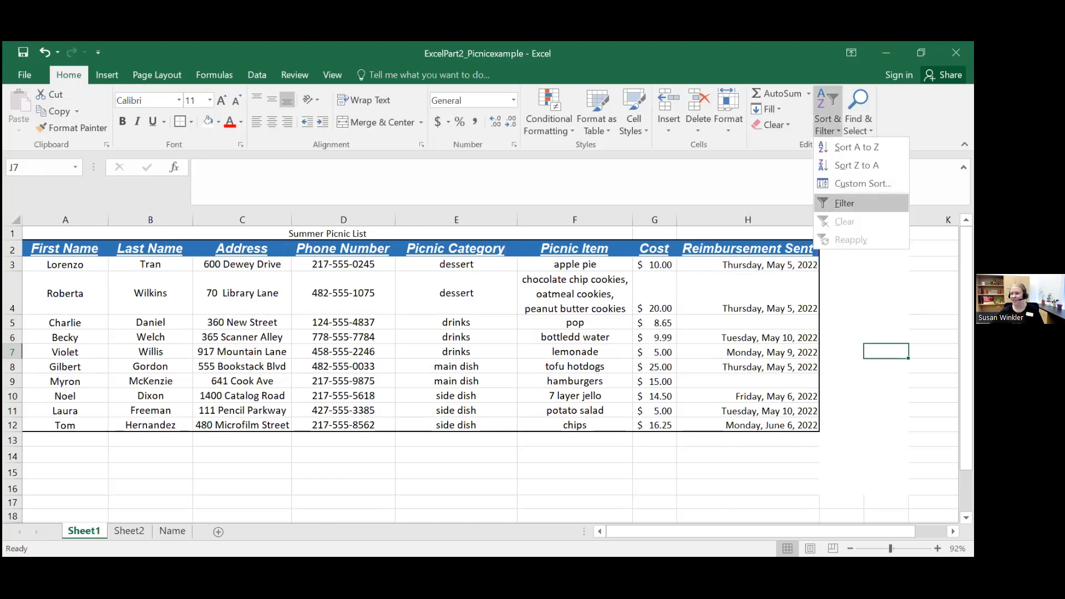
left_click(847, 203)
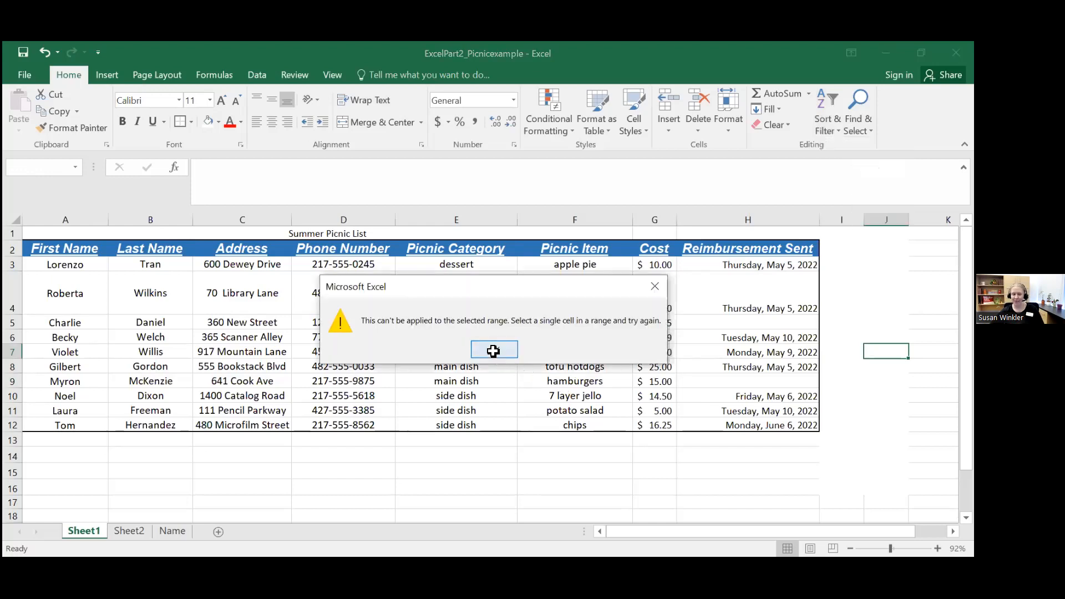
left_click(493, 351)
Step: Select the whole picnic table A2:H12 with its headers and turn on filtering for it
left_click(57, 248)
left_click_drag(56, 267, 752, 423)
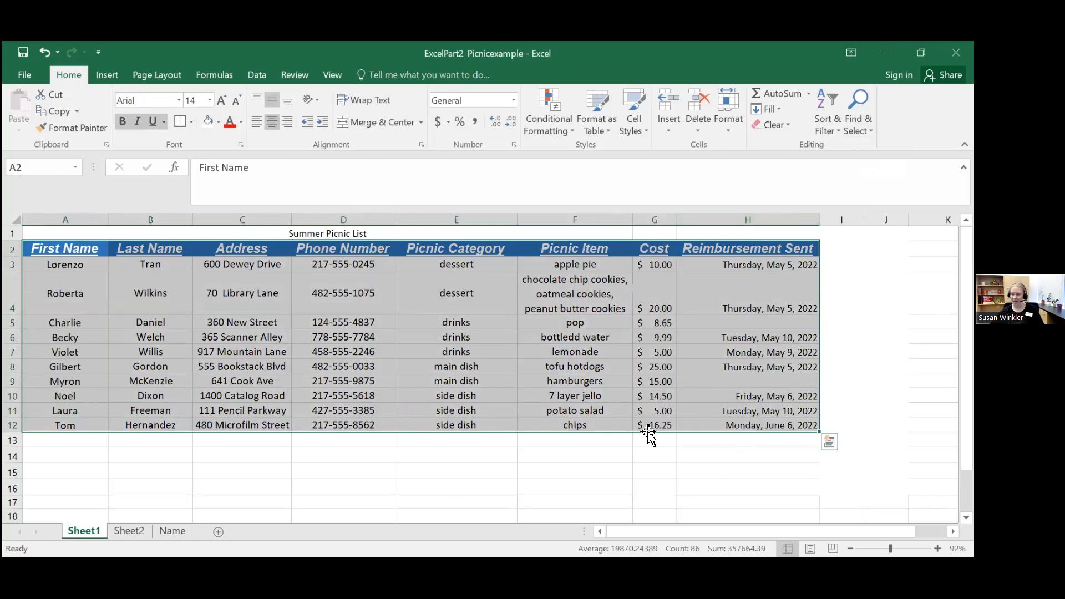
left_click(827, 112)
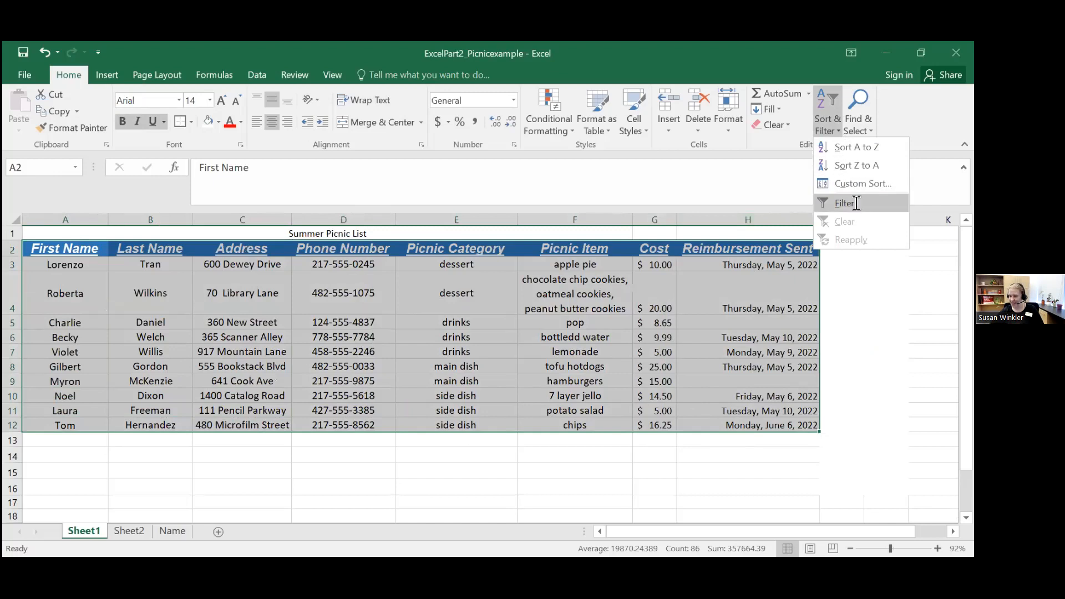
left_click(857, 203)
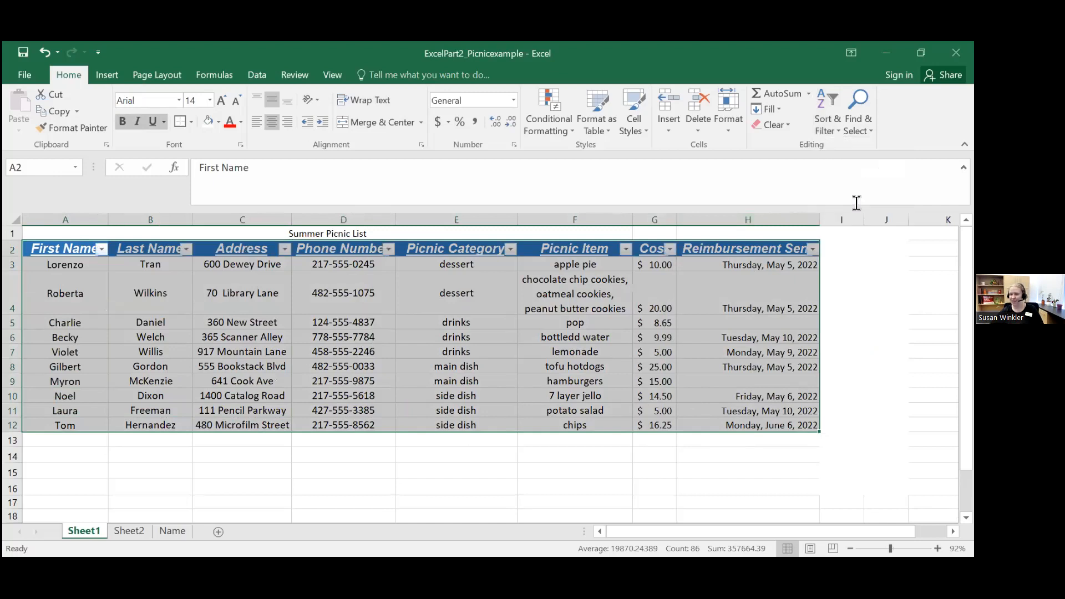
left_click(354, 275)
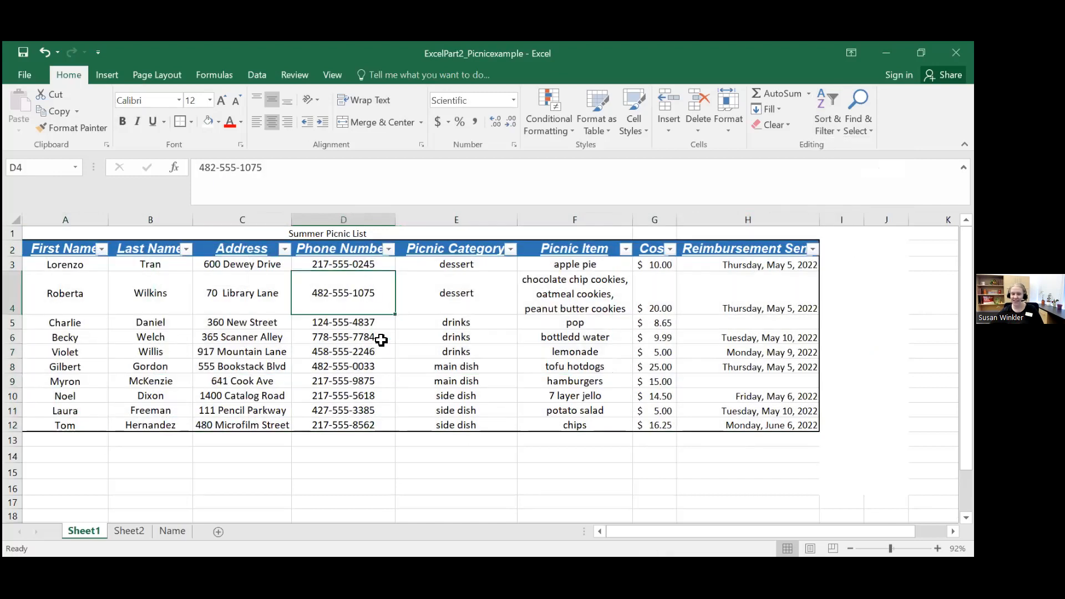
Step: Filter the Cost column to exclude $5.00, $8.65 and $9.99, keeping only costs of $10.00 and above
left_click(670, 249)
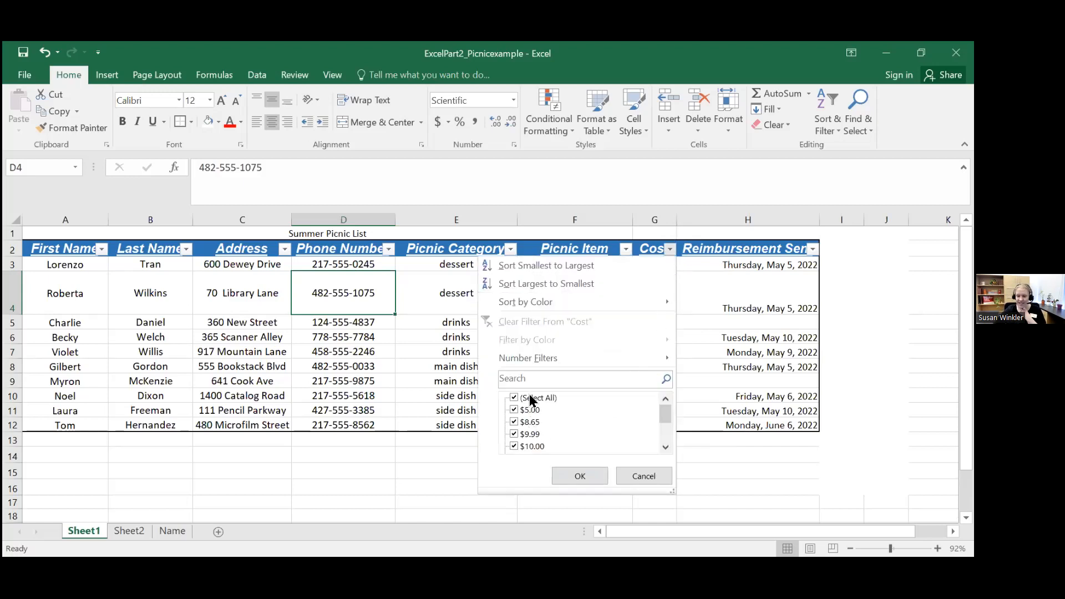
left_click(514, 434)
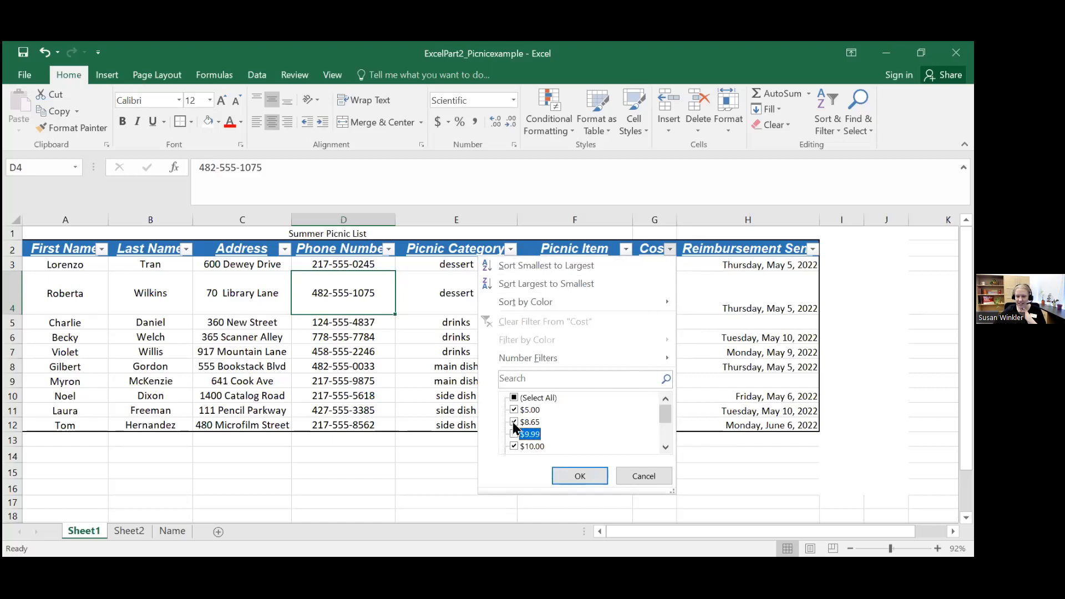
left_click(514, 409)
left_click(514, 421)
left_click_drag(666, 414, 667, 417)
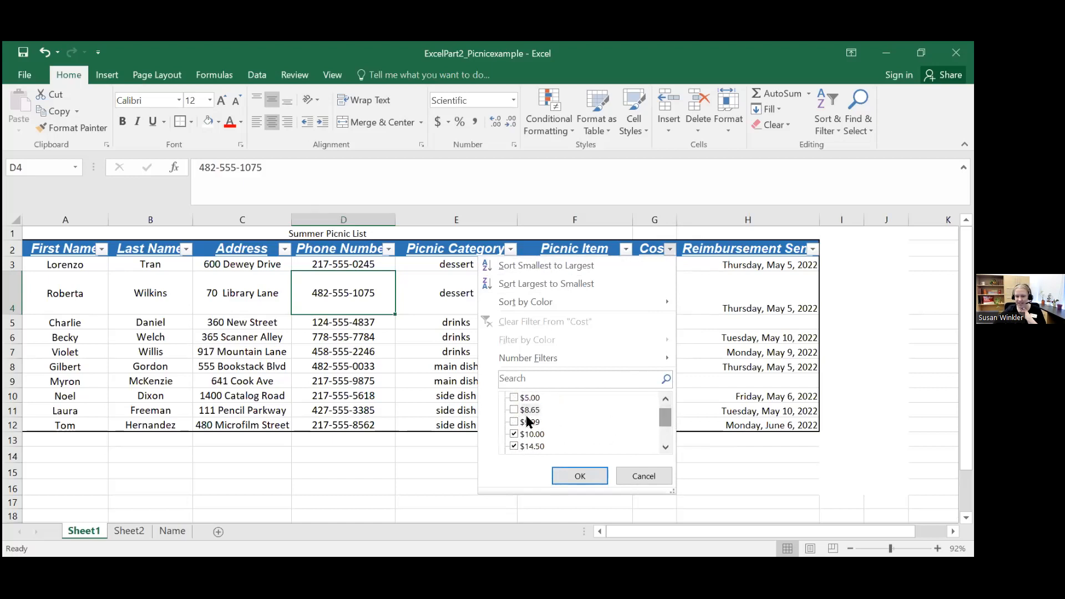
left_click_drag(663, 418, 667, 436)
left_click(580, 476)
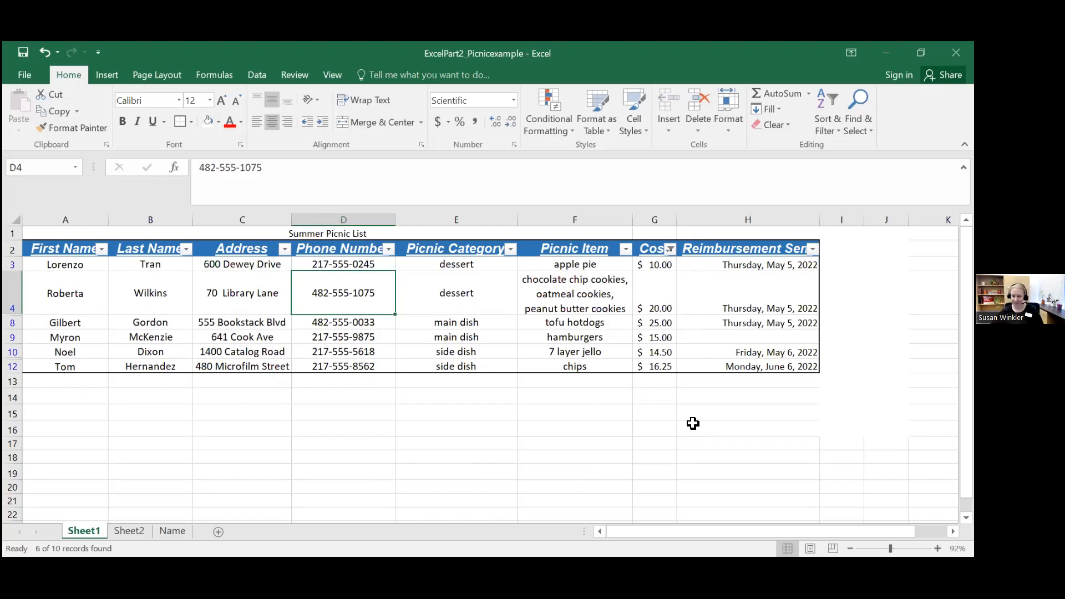
Step: Clear the filter from the Cost column, leaving the filtering option on for the table
left_click(671, 249)
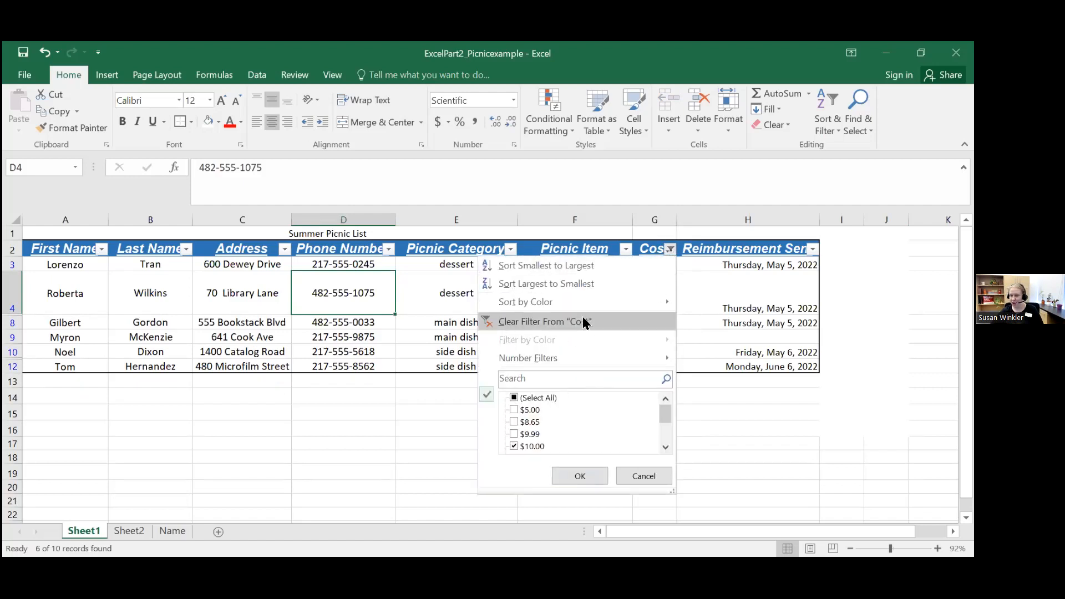
left_click(538, 323)
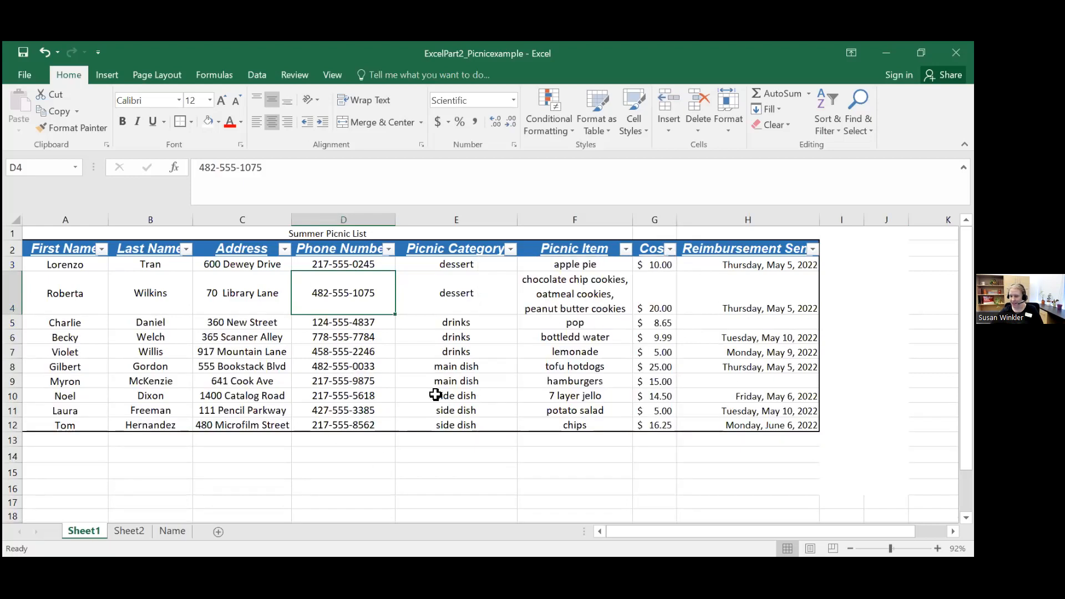
left_click(842, 115)
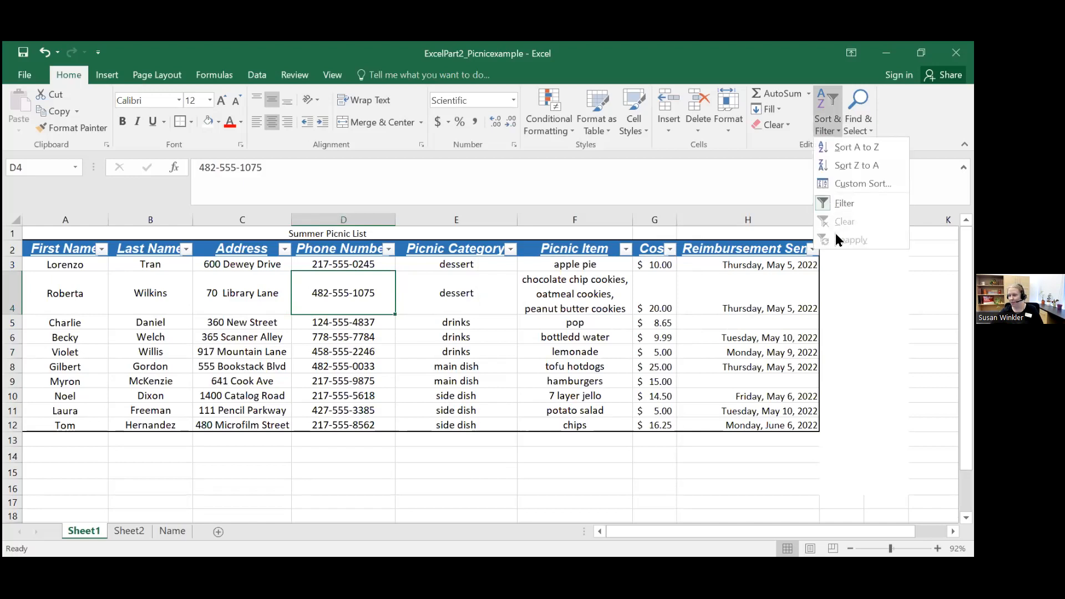
left_click(863, 376)
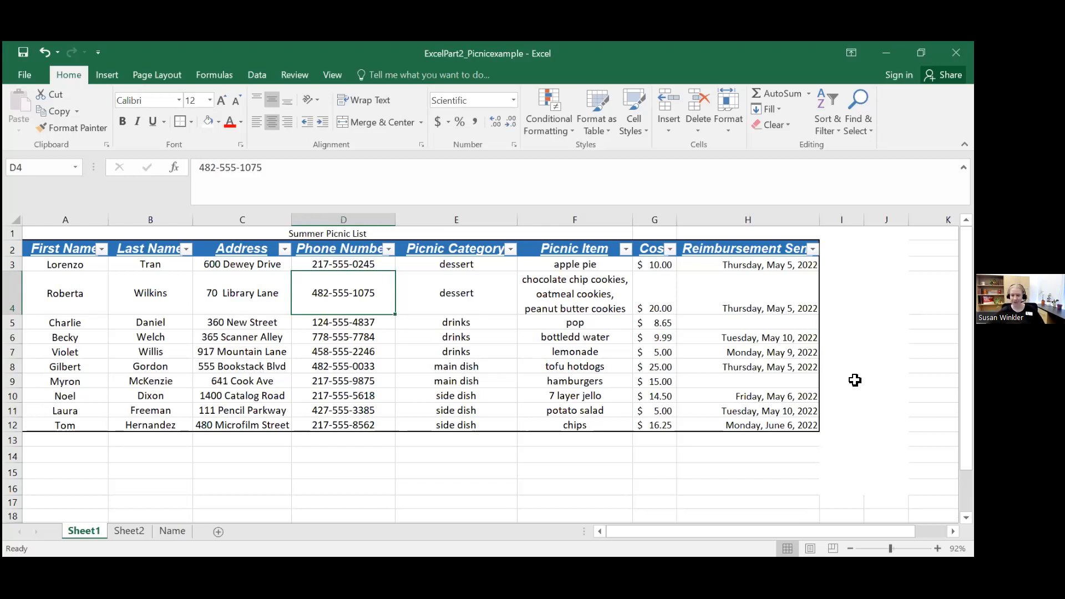
left_click(867, 380)
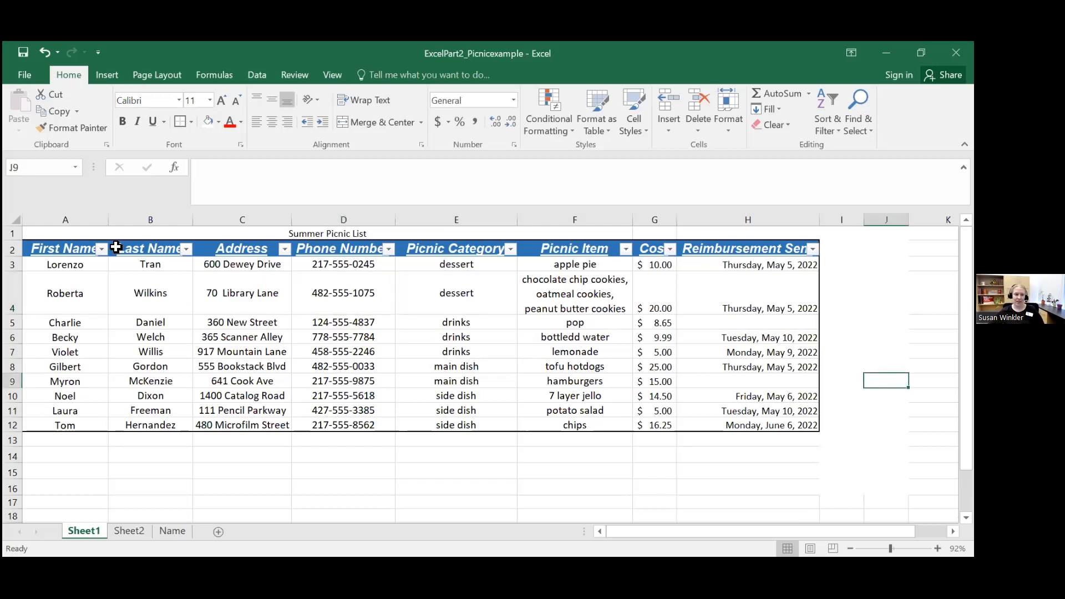
Step: Select A2:H12 and filter the Picnic Category column to show only drinks
left_click(54, 248)
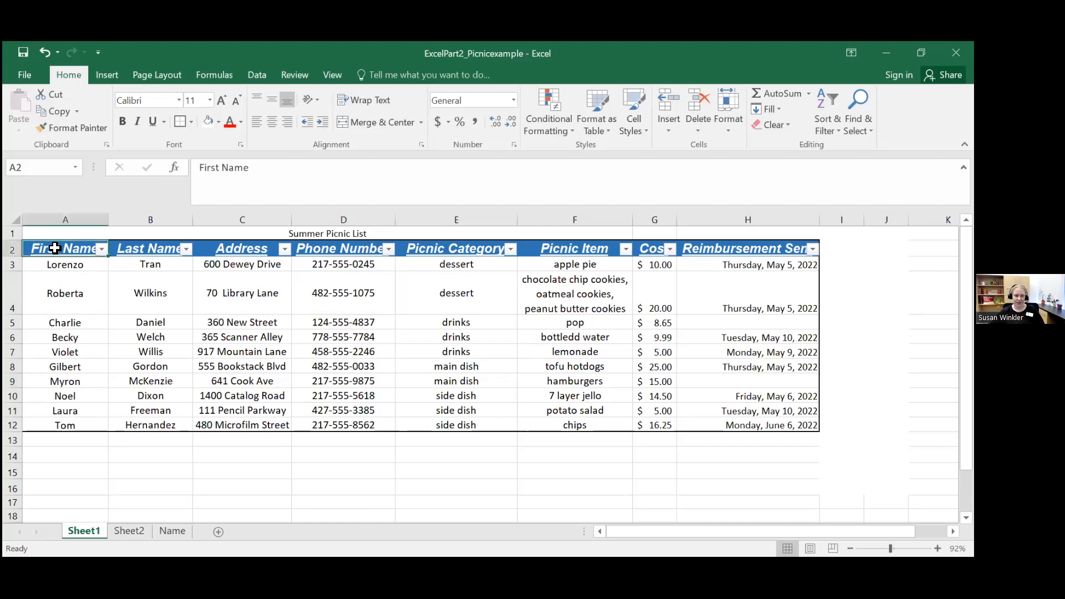
left_click_drag(55, 248, 783, 422)
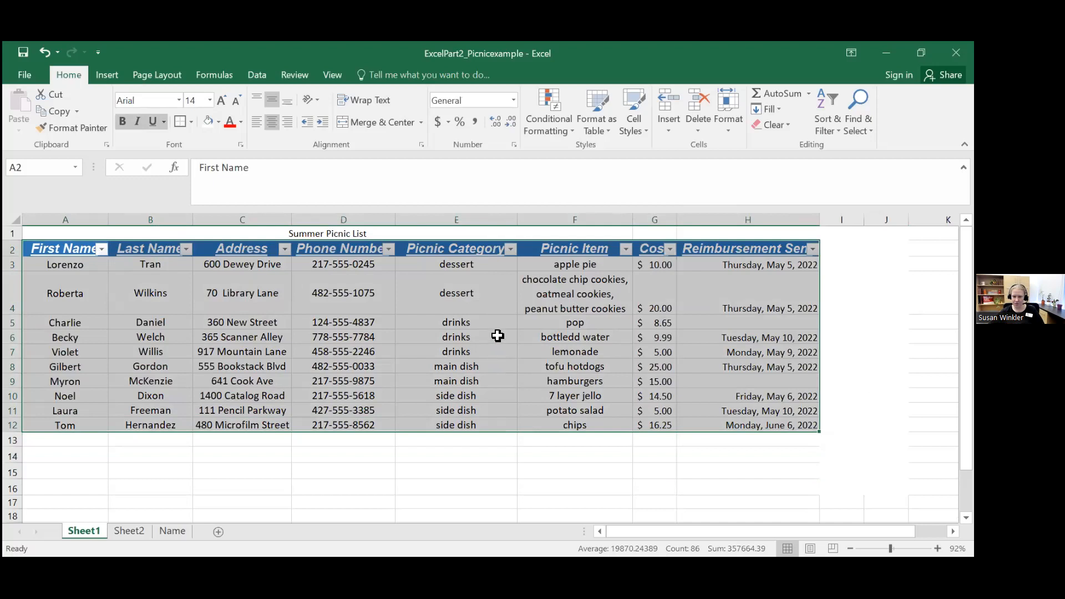
left_click(510, 249)
left_click(355, 409)
left_click(355, 434)
left_click(355, 447)
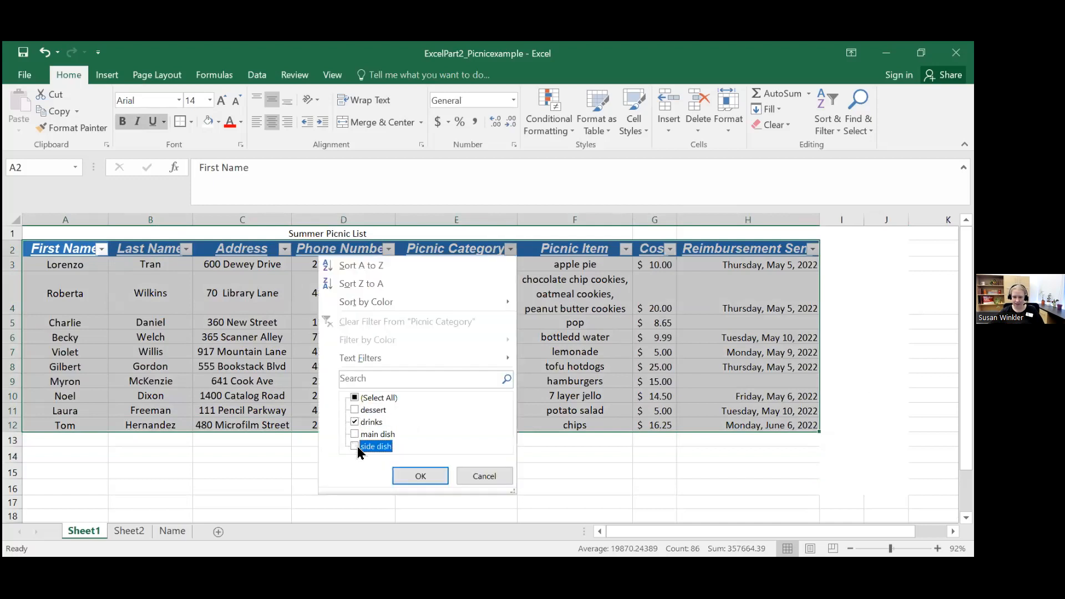
left_click(429, 478)
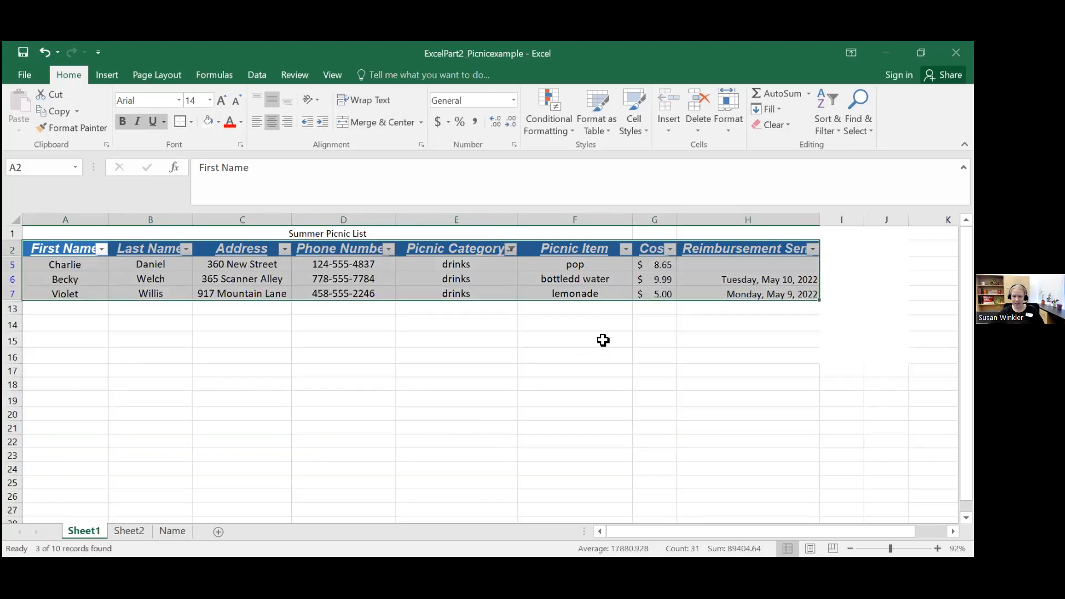
Step: Filter the Cost column of the drinks rows to exclude $5.00, keeping $8.65 and $9.99
left_click(671, 249)
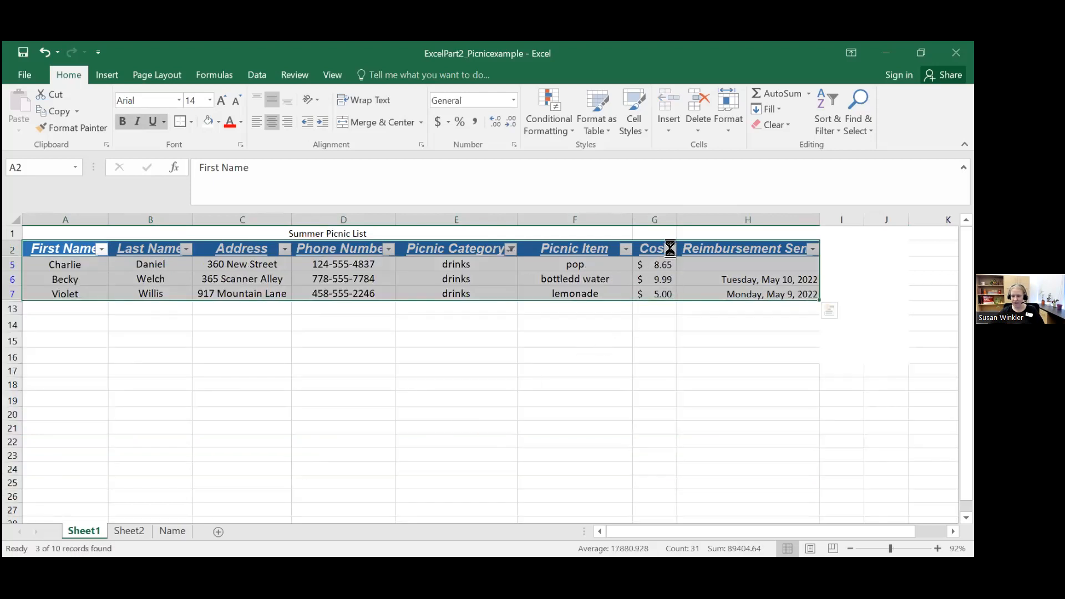
left_click(514, 422)
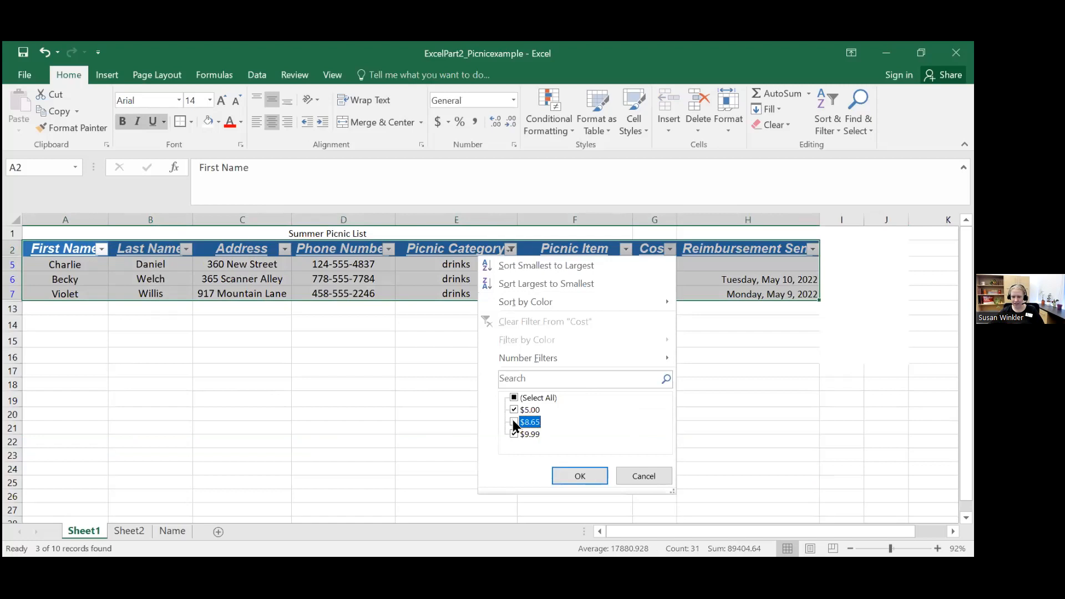
left_click(514, 409)
left_click(514, 422)
left_click(573, 475)
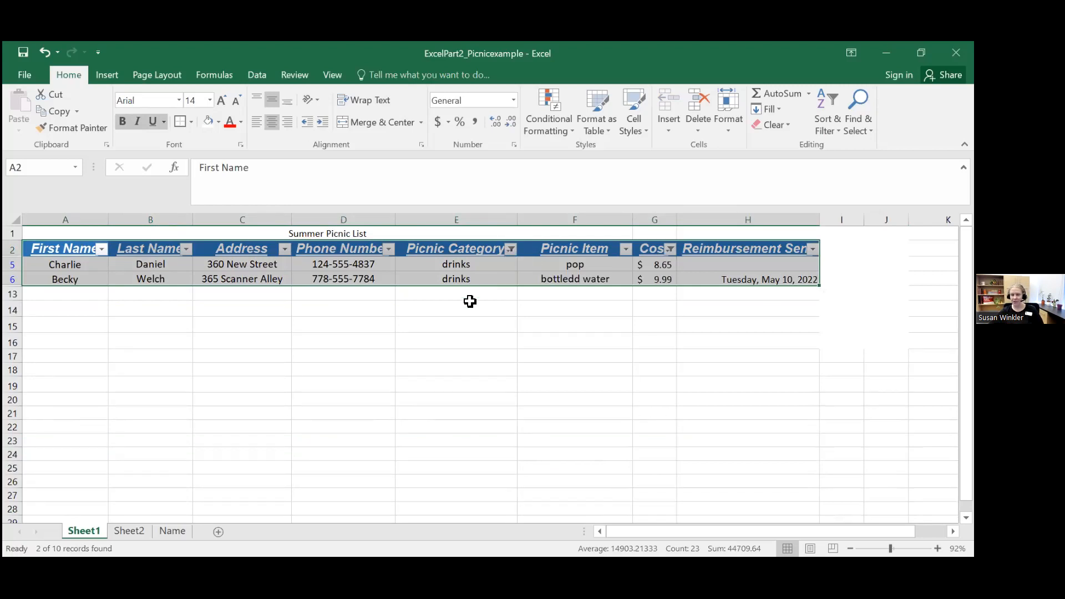
left_click(506, 339)
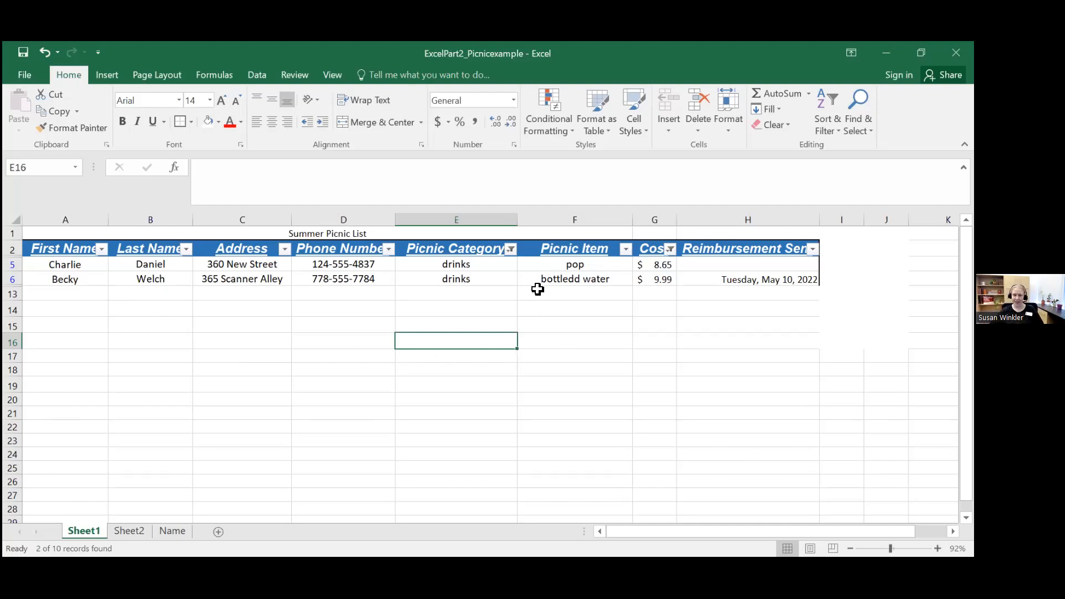
Step: Clear the Picnic Category and Cost filters together, leaving the filtering option on for the table
left_click(510, 251)
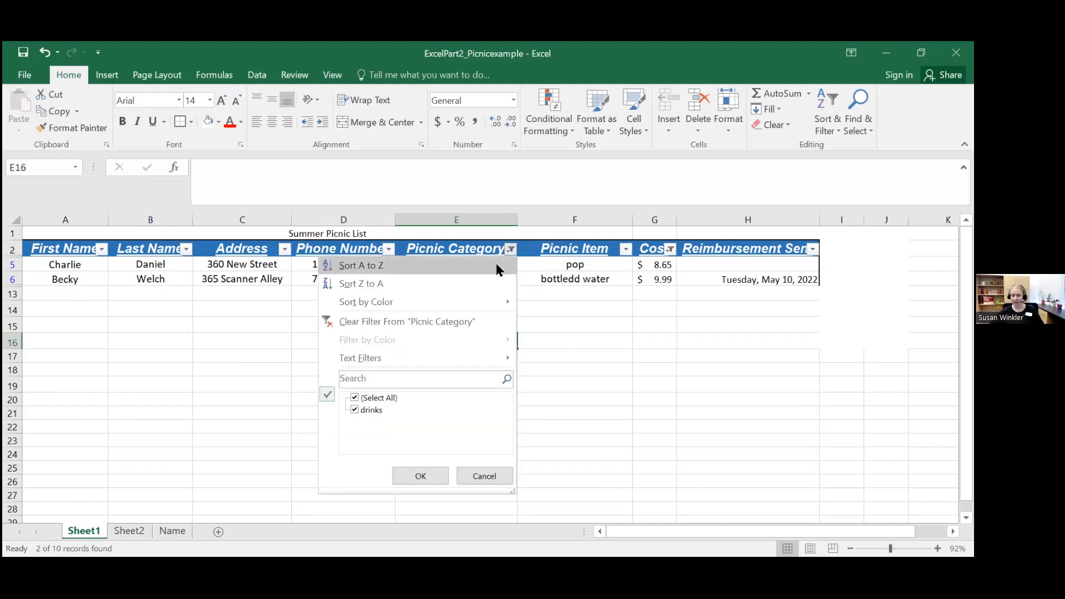
left_click(662, 359)
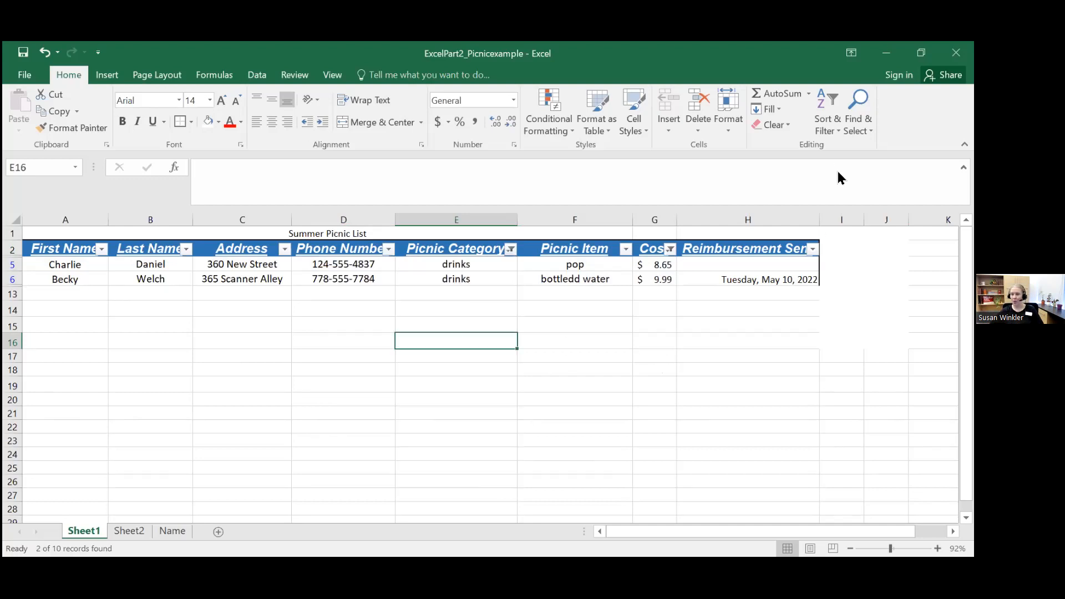
left_click(829, 113)
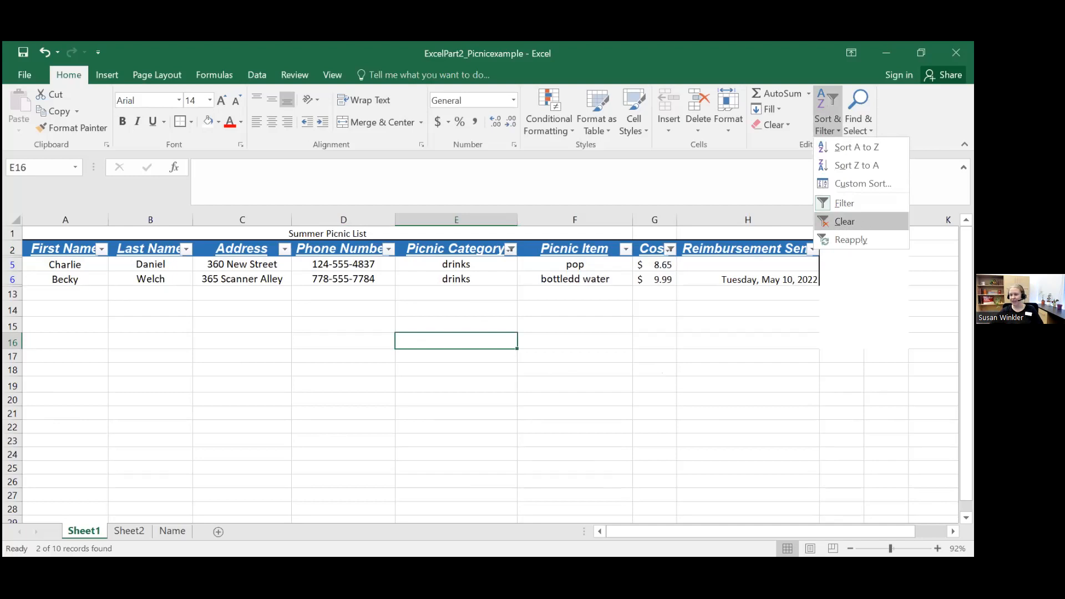
left_click(839, 222)
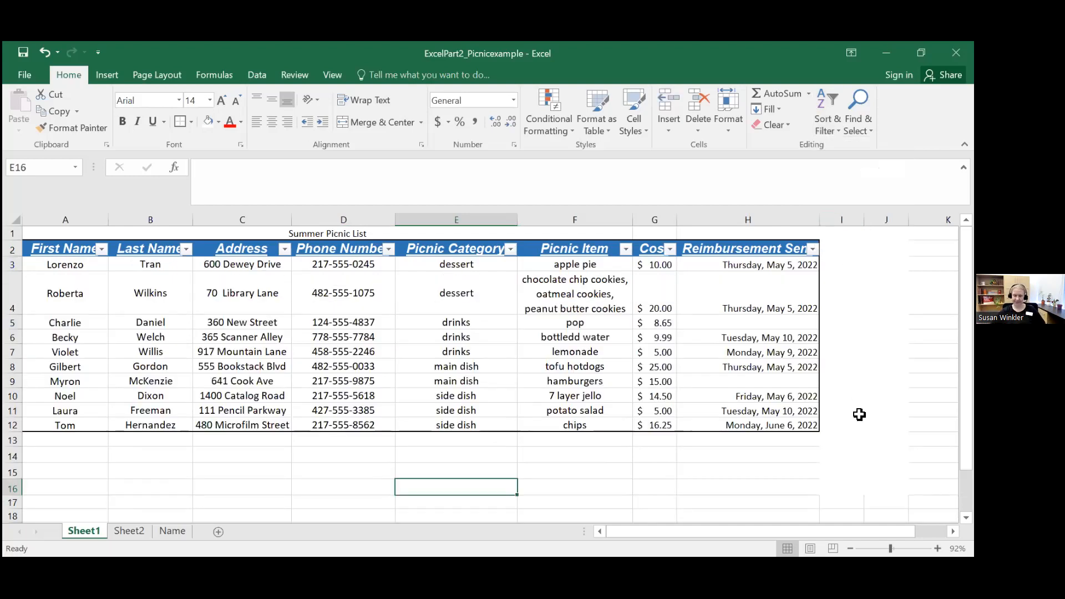
left_click(410, 450)
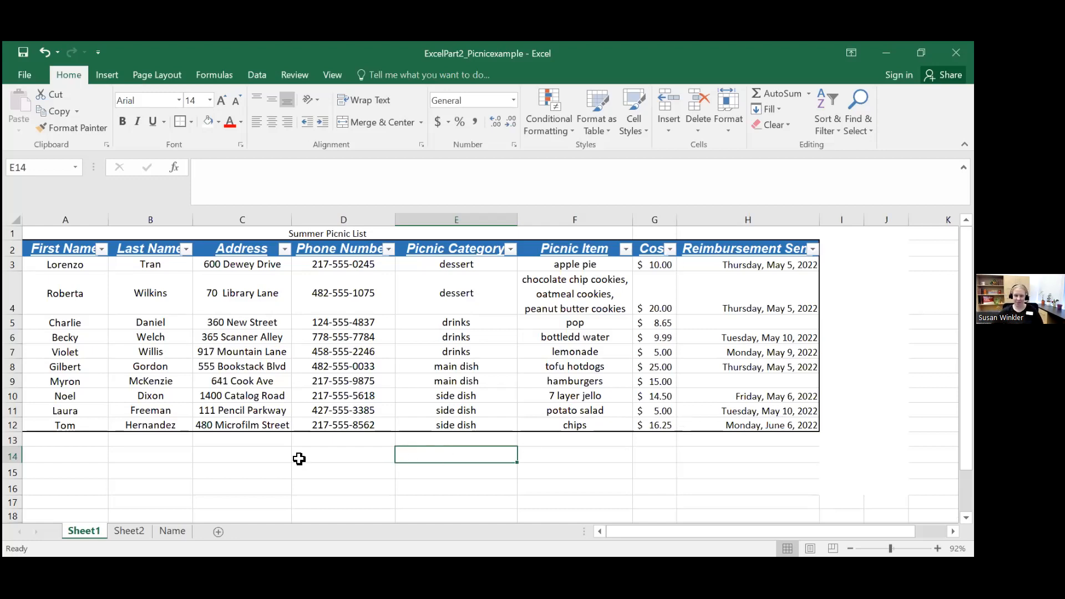
left_click(176, 458)
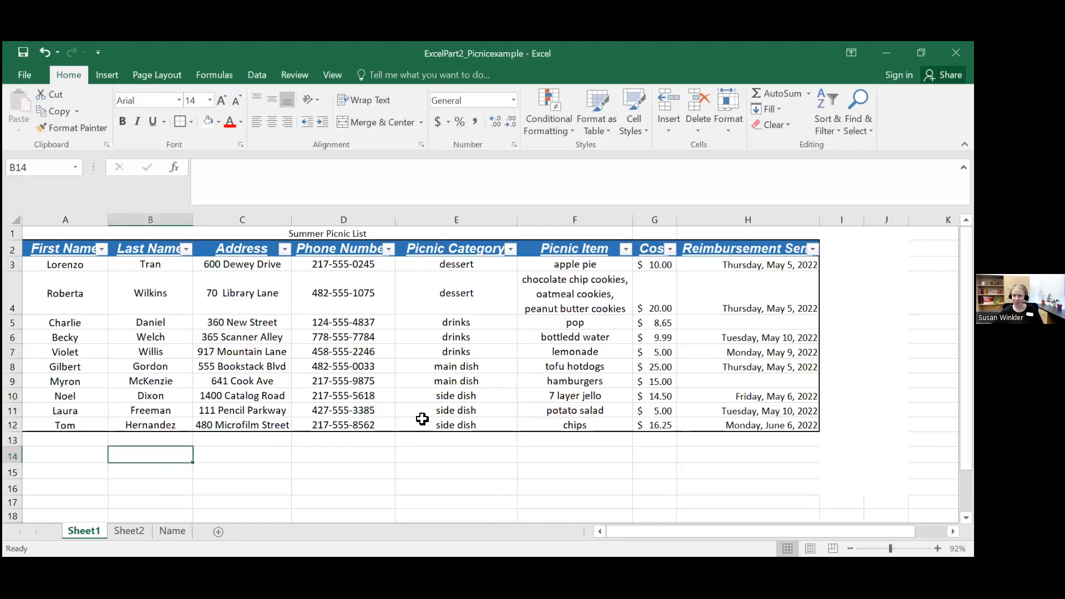
left_click(257, 470)
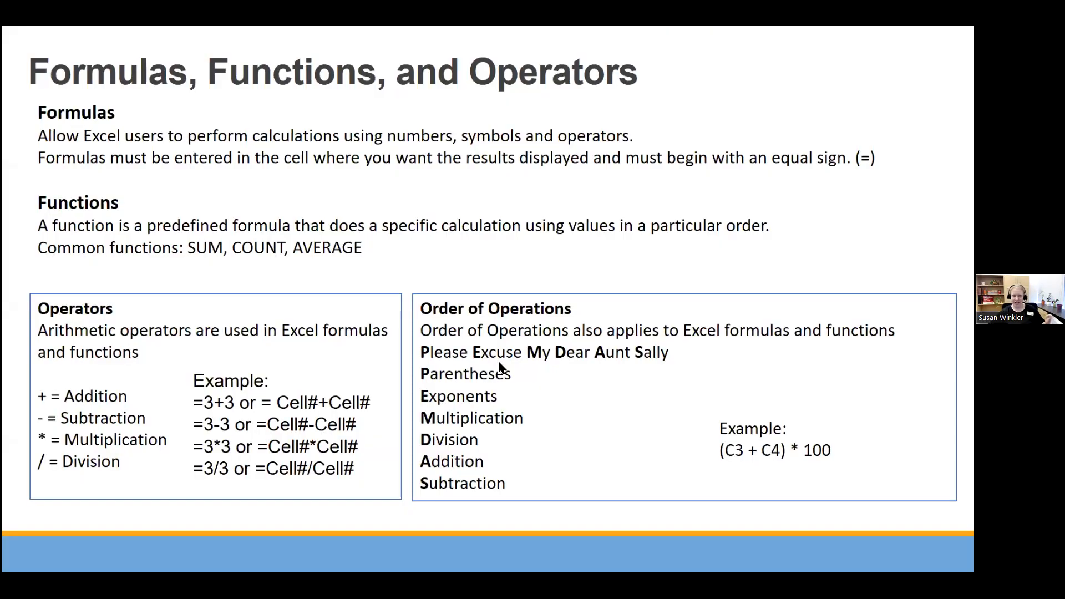
key("Right")
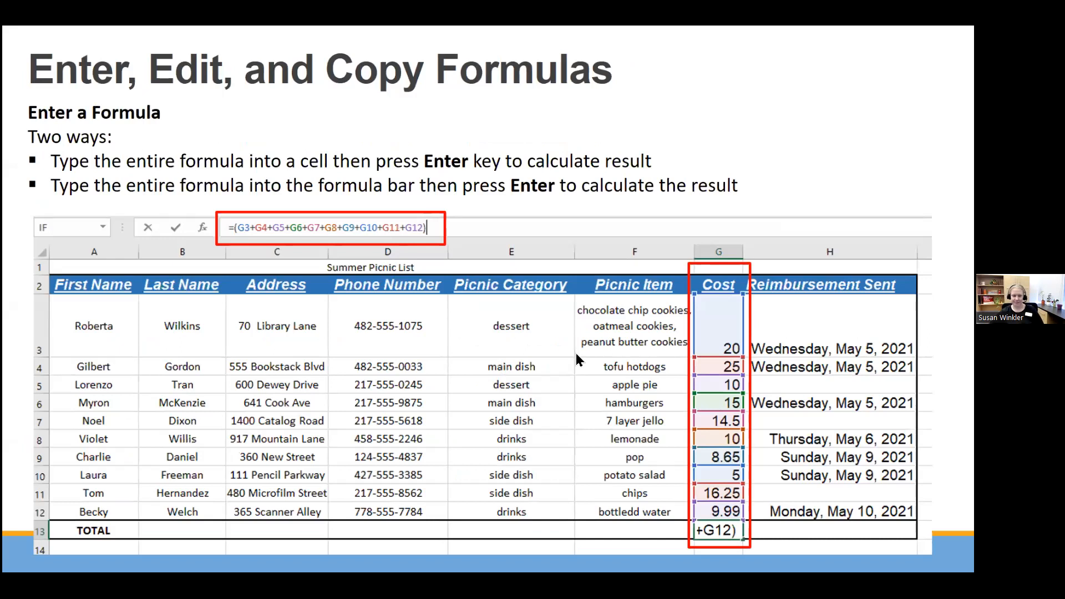
key("Right")
key("Right")
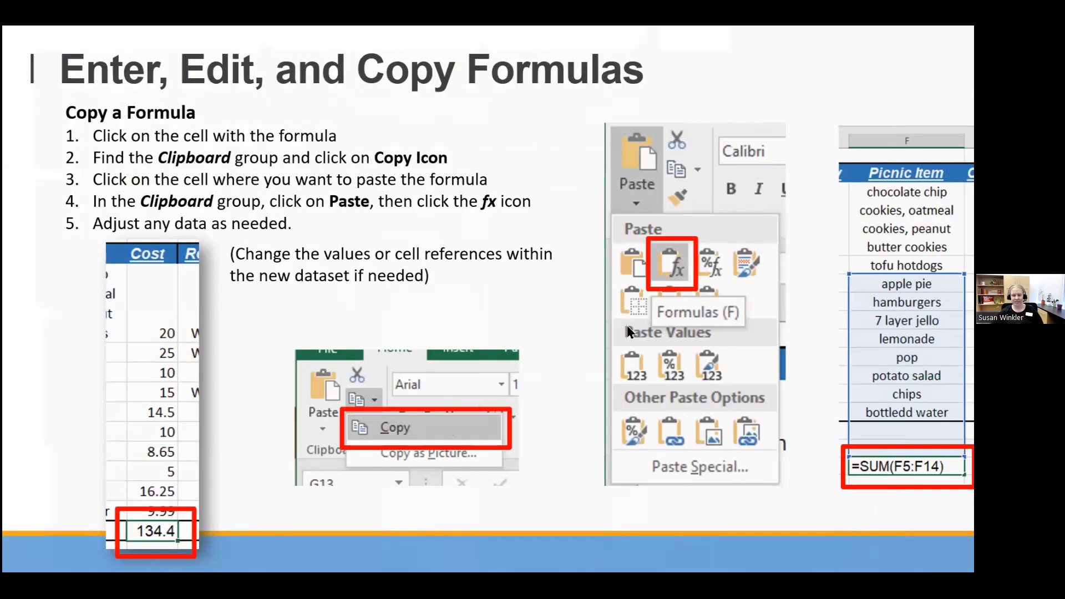
key("Right")
key("Right")
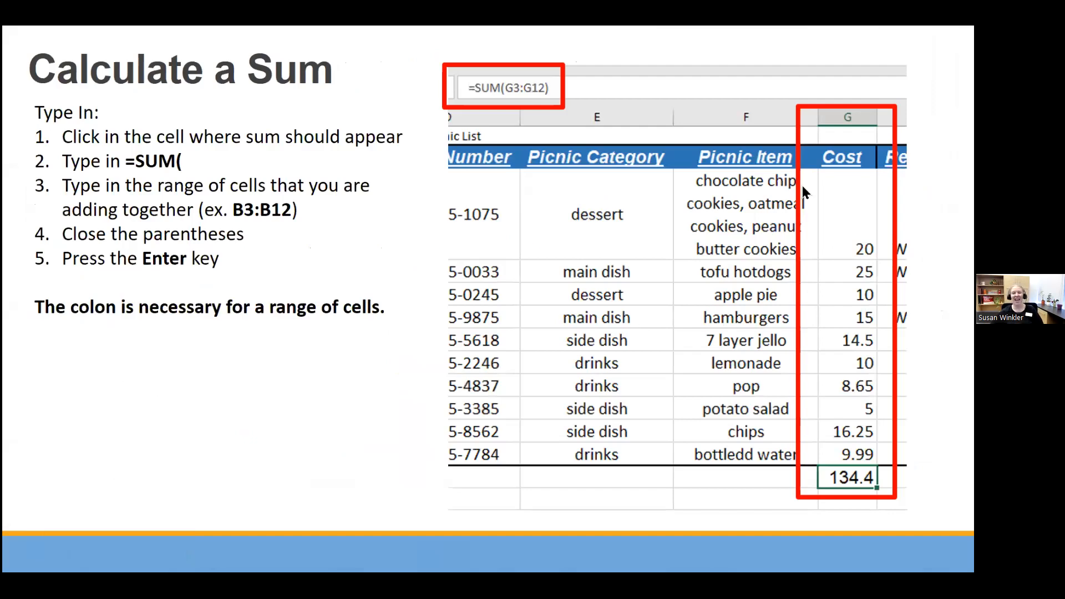
key("Right")
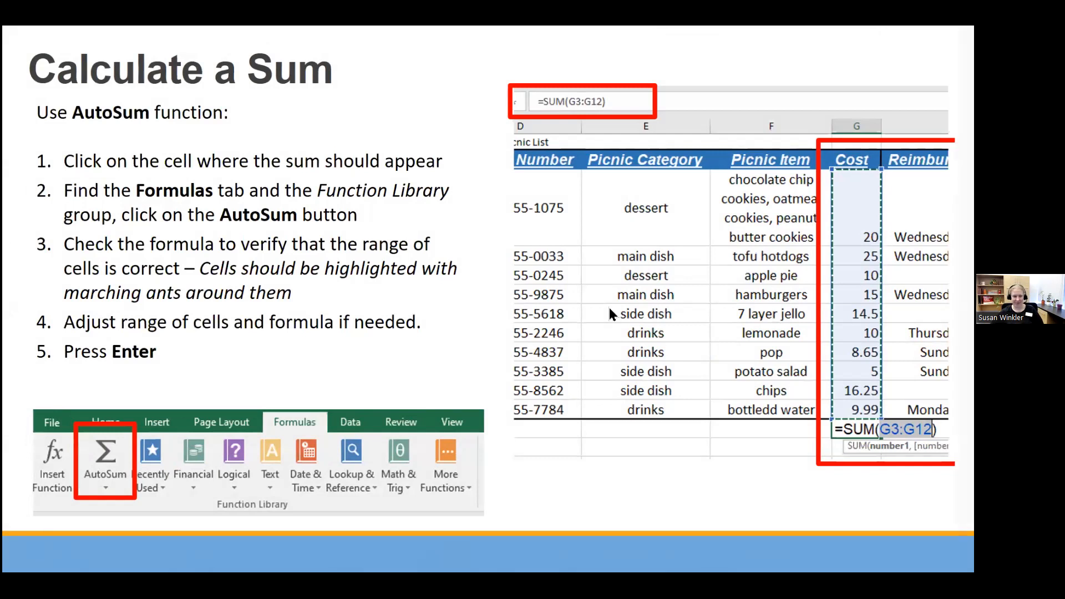
key("Right")
key("Right")
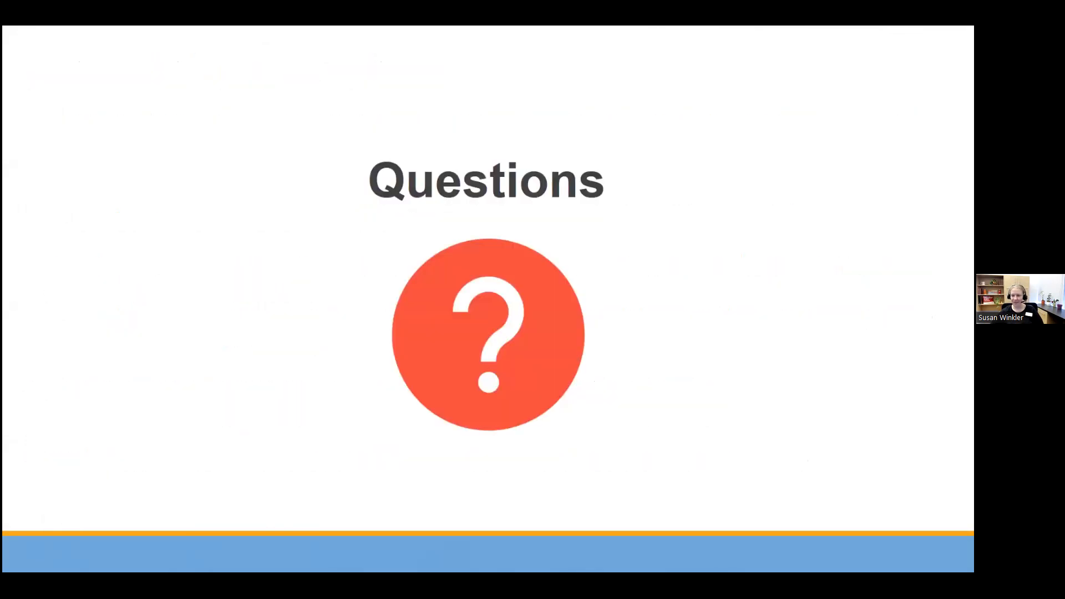